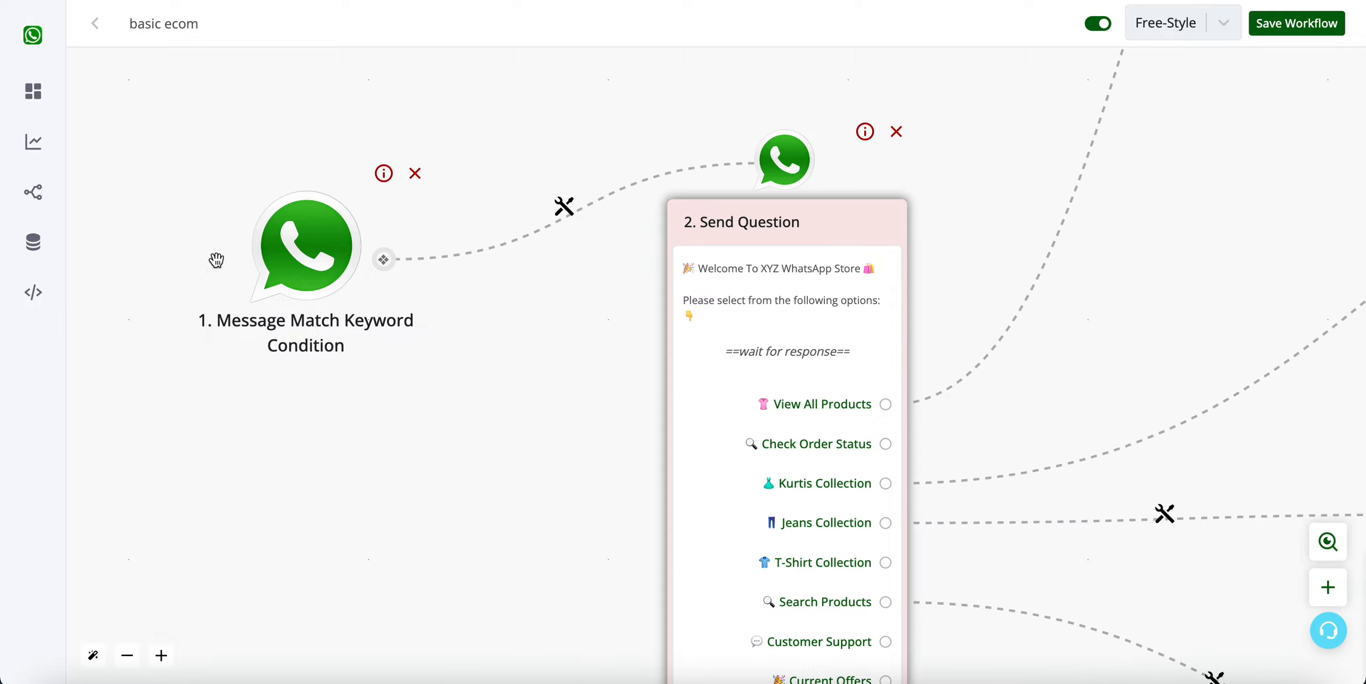
- Review the incoming-message keyword condition of the workflow's trigger node
click(342, 260)
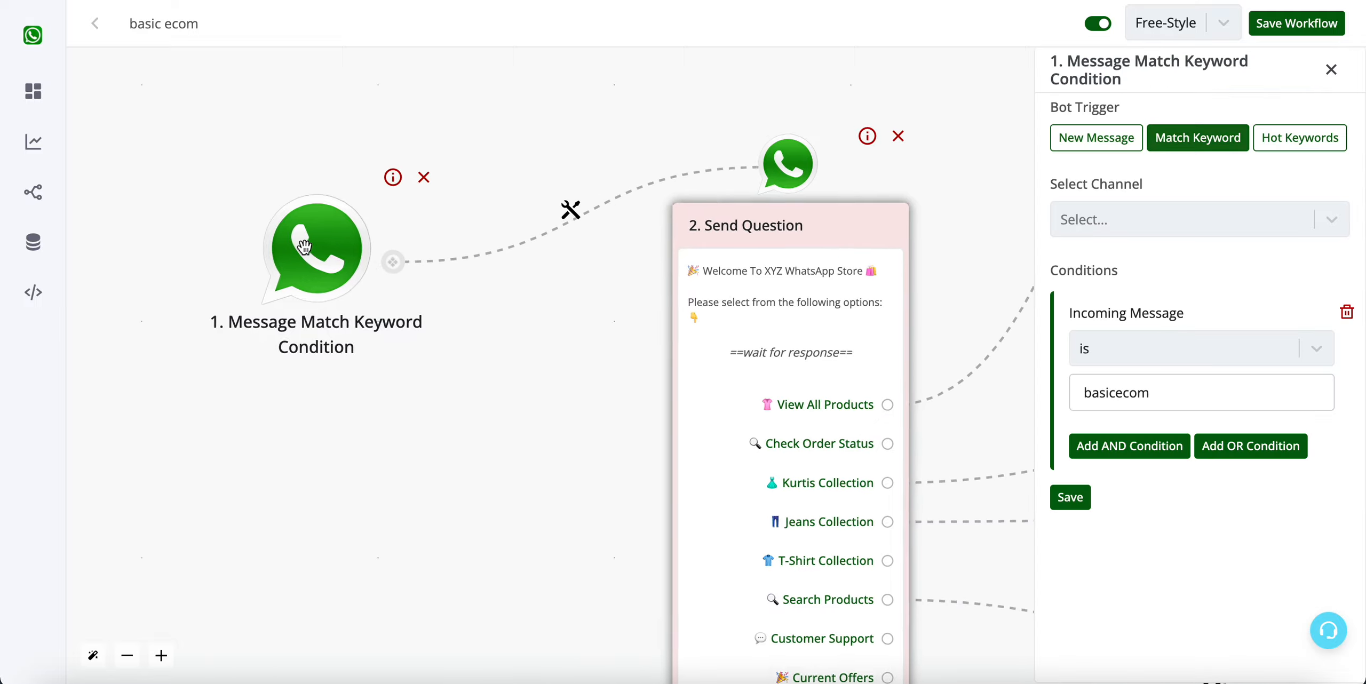
double_click(1188, 388)
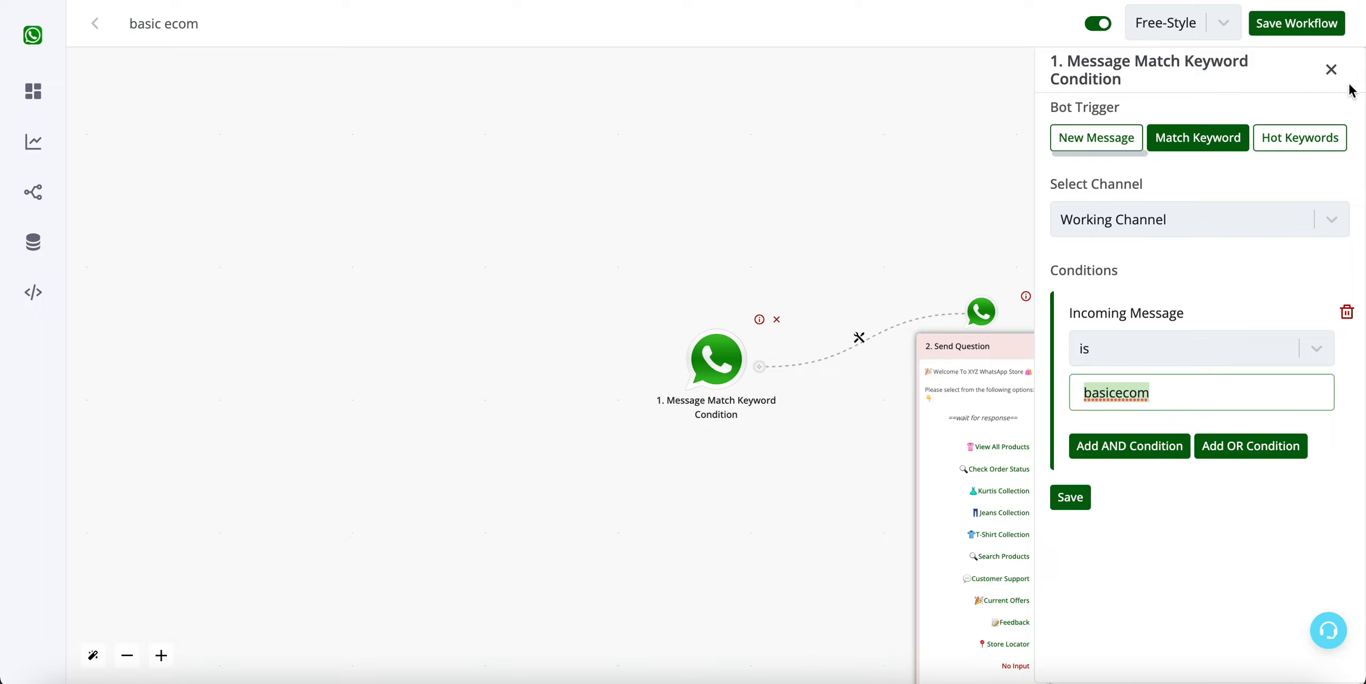
click(1331, 70)
drag(1195, 384, 1125, 223)
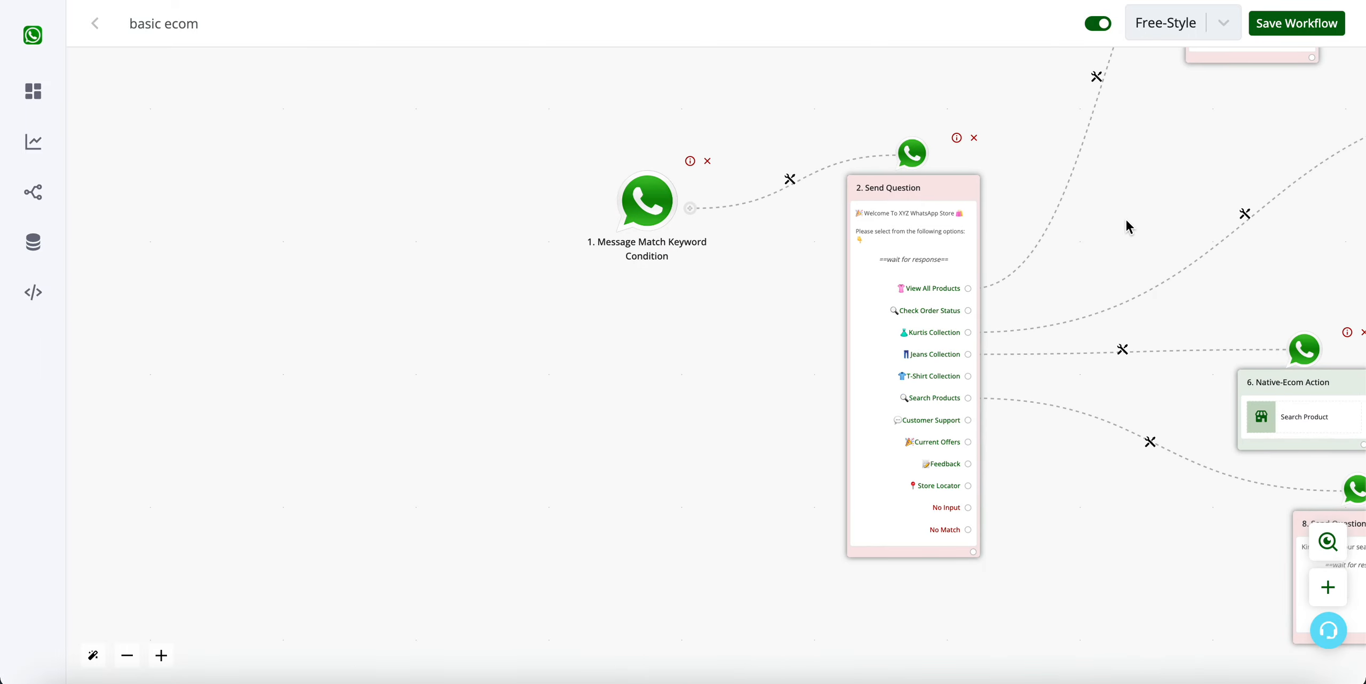
- Examine the welcome question's body text and its list of choices in the second node's settings
click(953, 219)
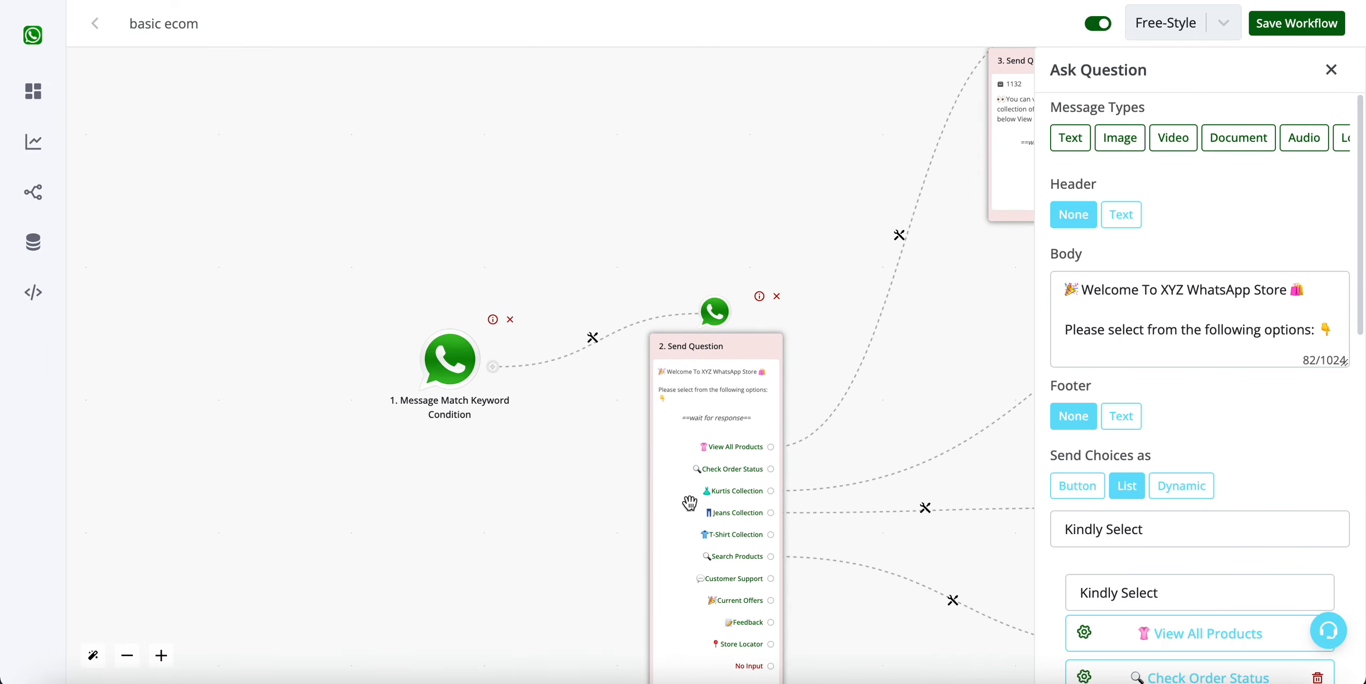
scroll(689, 500, up, 3)
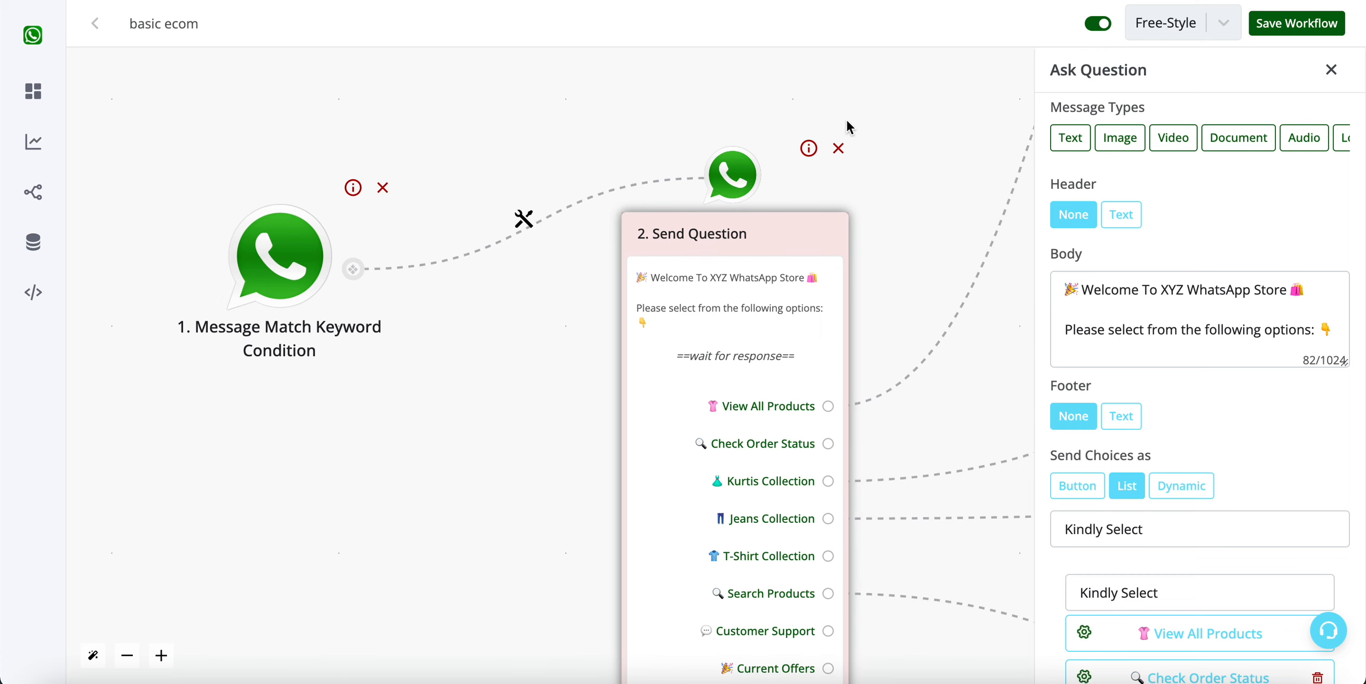
scroll(907, 240, down, 3)
scroll(964, 272, down, 1)
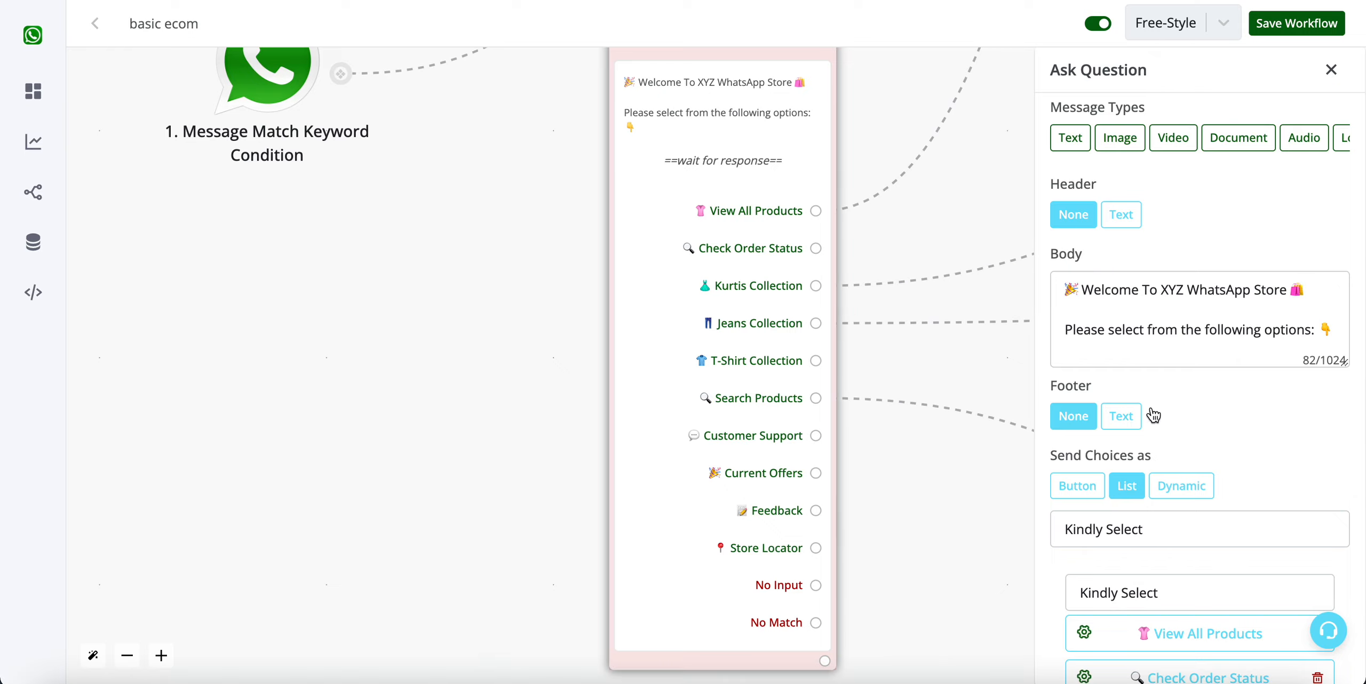
scroll(1207, 432, down, 7)
scroll(1207, 432, up, 2)
scroll(1210, 435, up, 2)
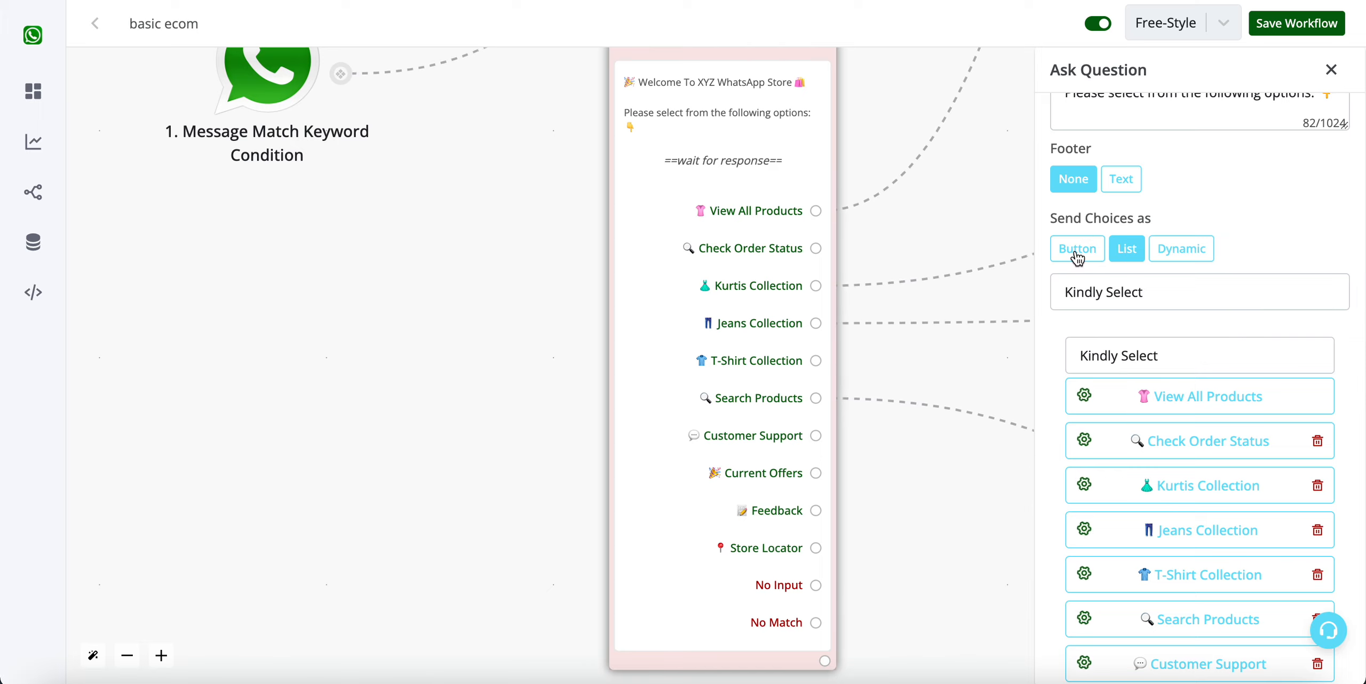
scroll(1200, 454, down, 3)
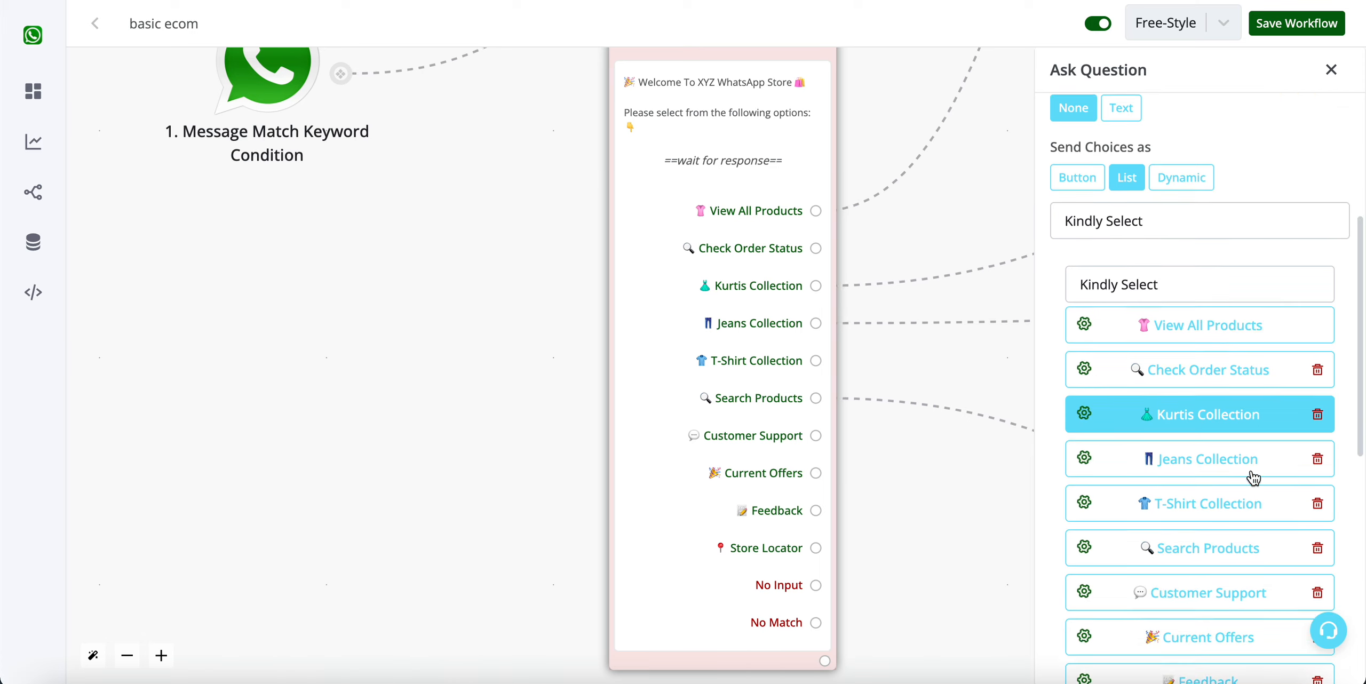
- Inspect the answer label and description configured for the View All Products choice
click(1205, 264)
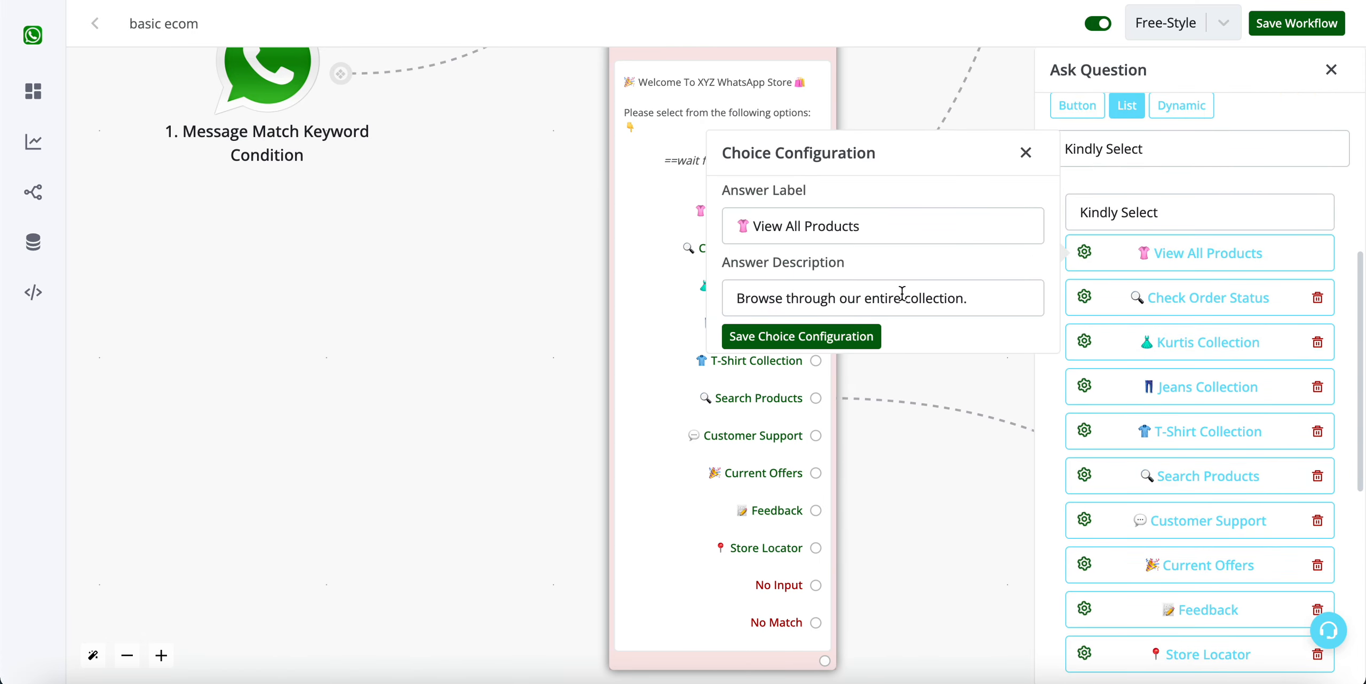
triple_click(766, 296)
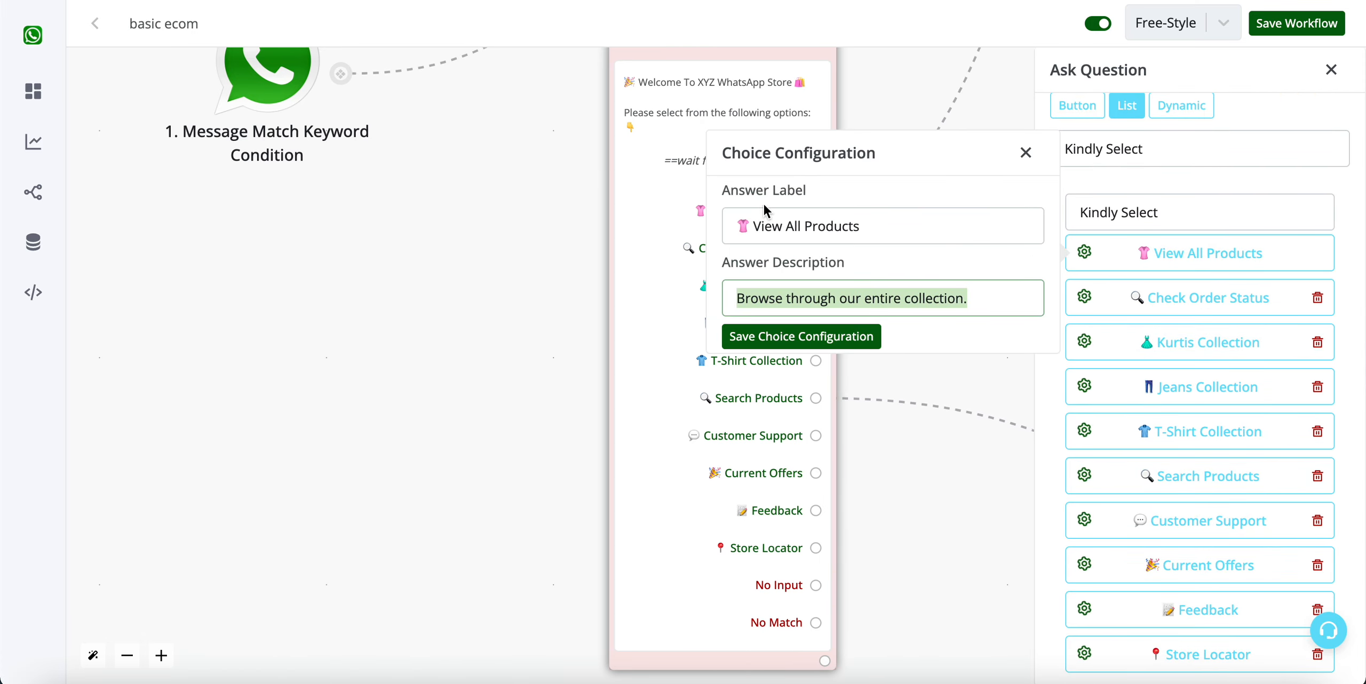
triple_click(763, 224)
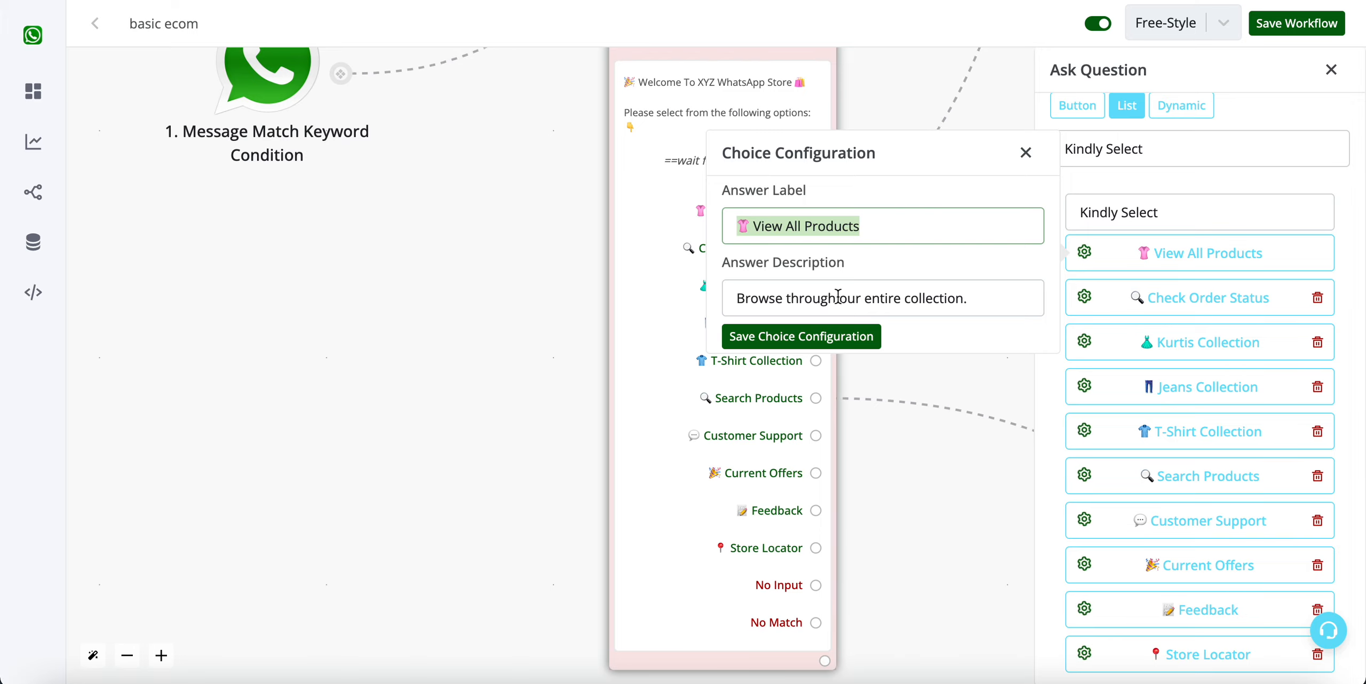
click(1025, 153)
scroll(1288, 435, down, 3)
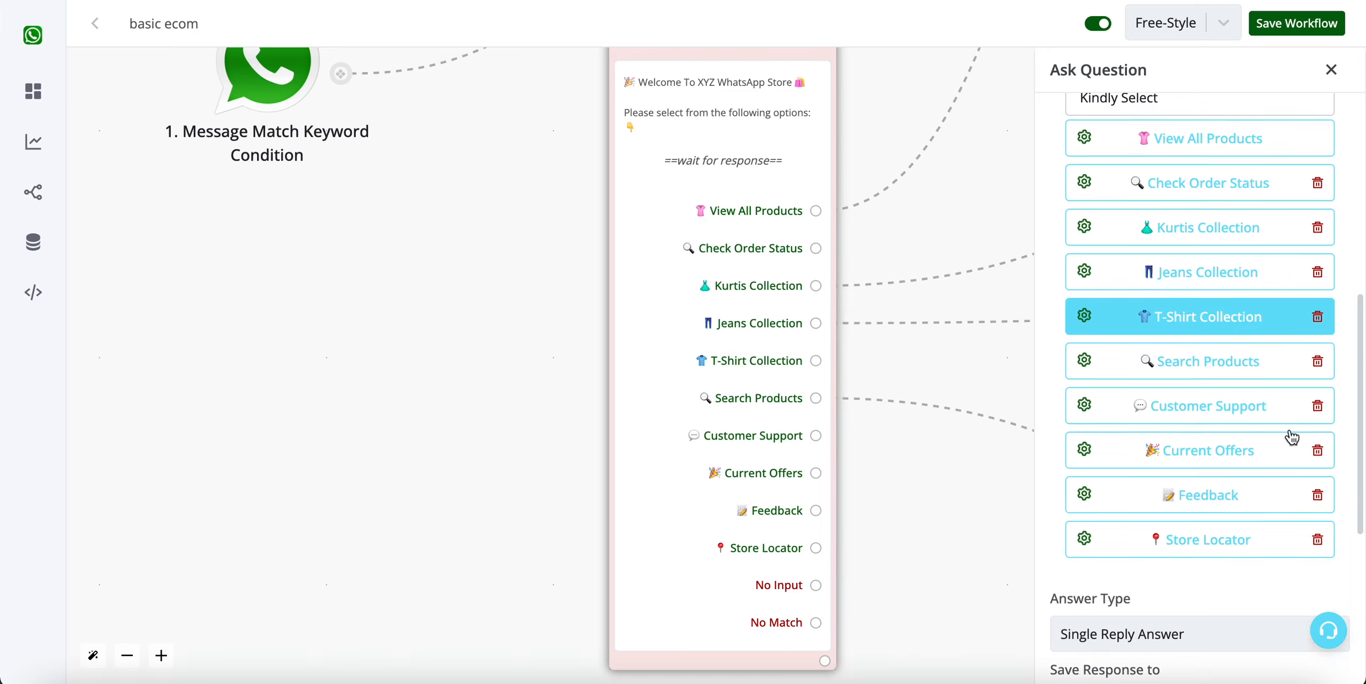
scroll(1289, 440, up, 6)
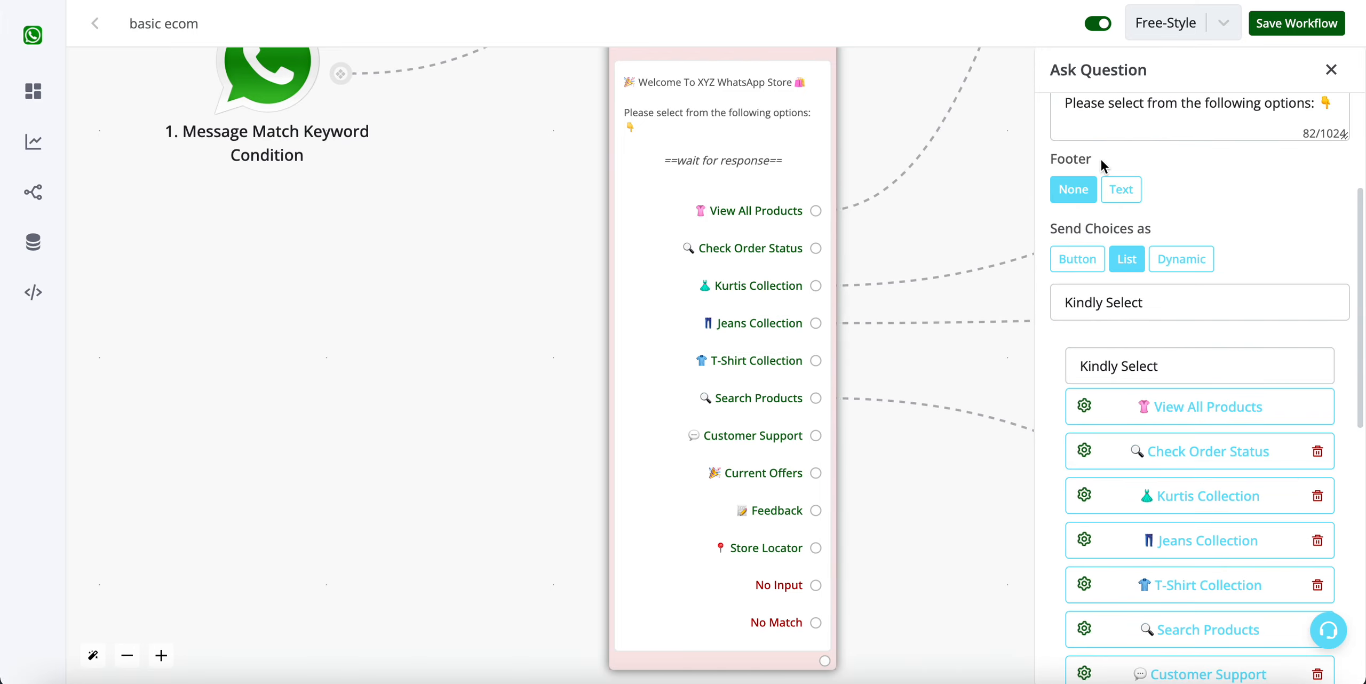
- Remove the connection between the View All Products choice and the third node's catalog question
drag(952, 175, 732, 305)
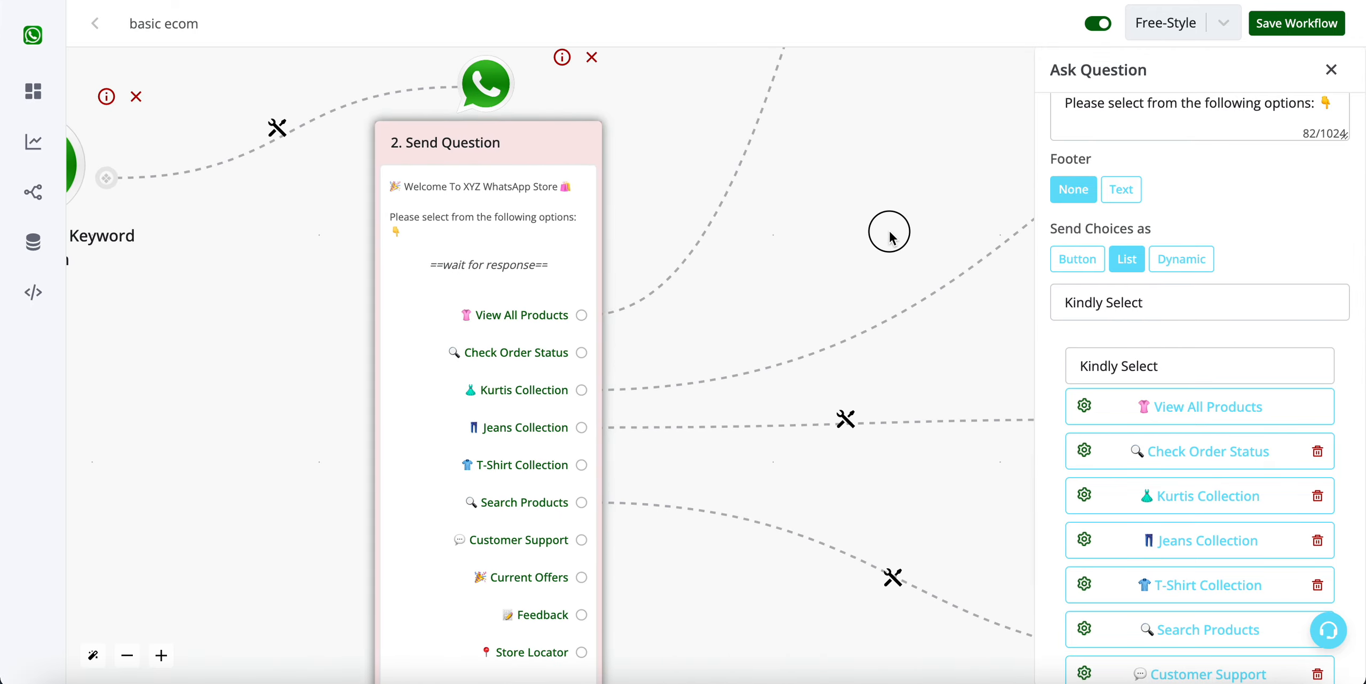
drag(891, 229, 689, 411)
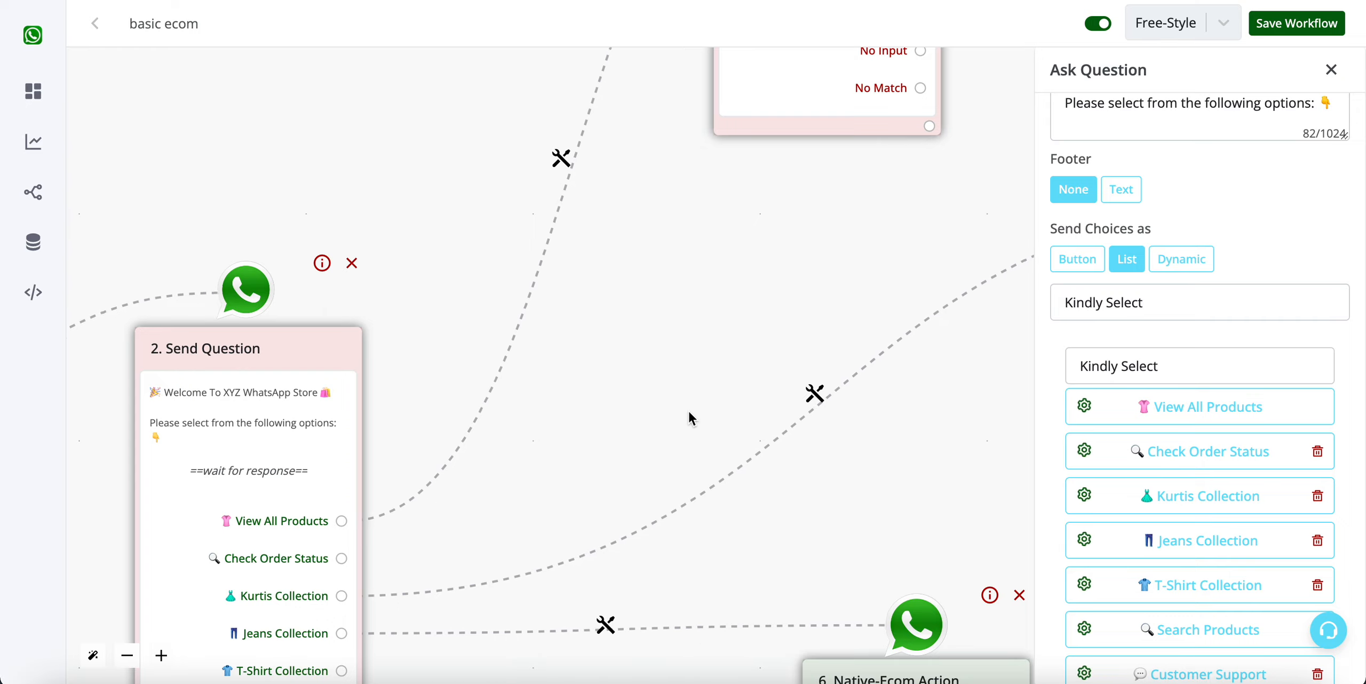
drag(806, 191, 928, 223)
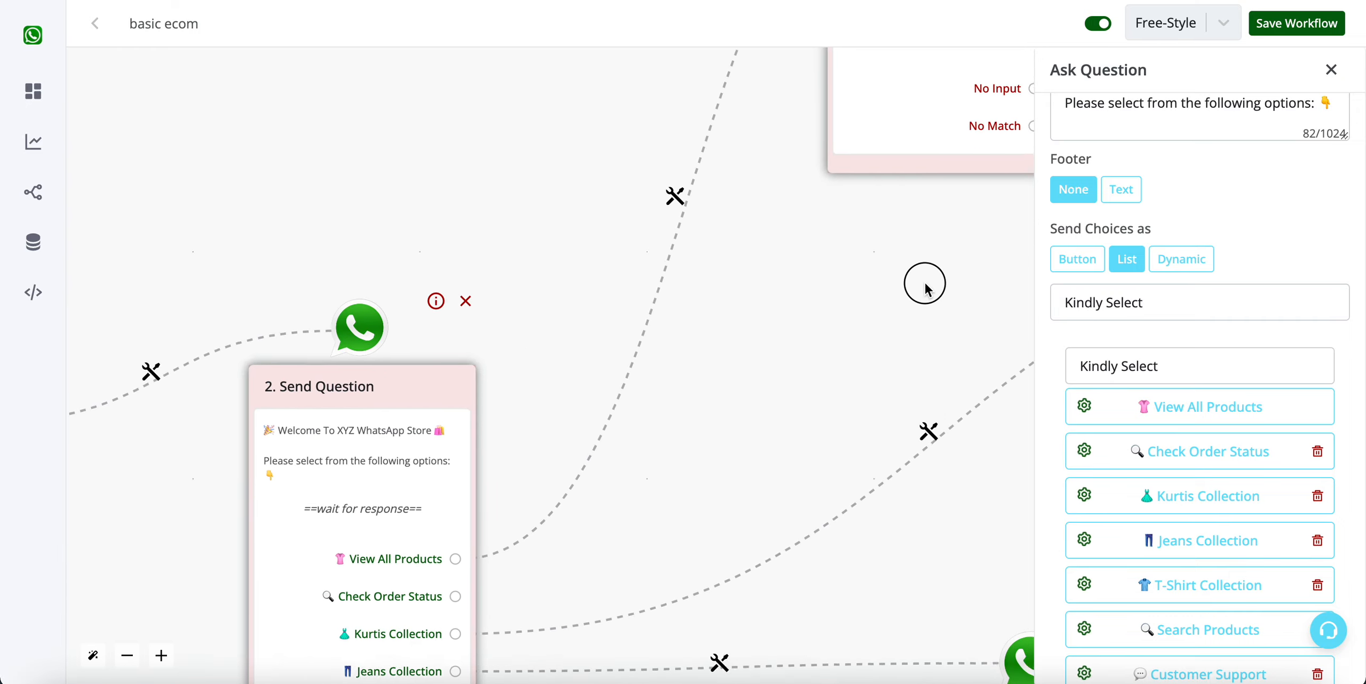
drag(920, 284, 771, 443)
drag(996, 308, 966, 380)
click(1331, 70)
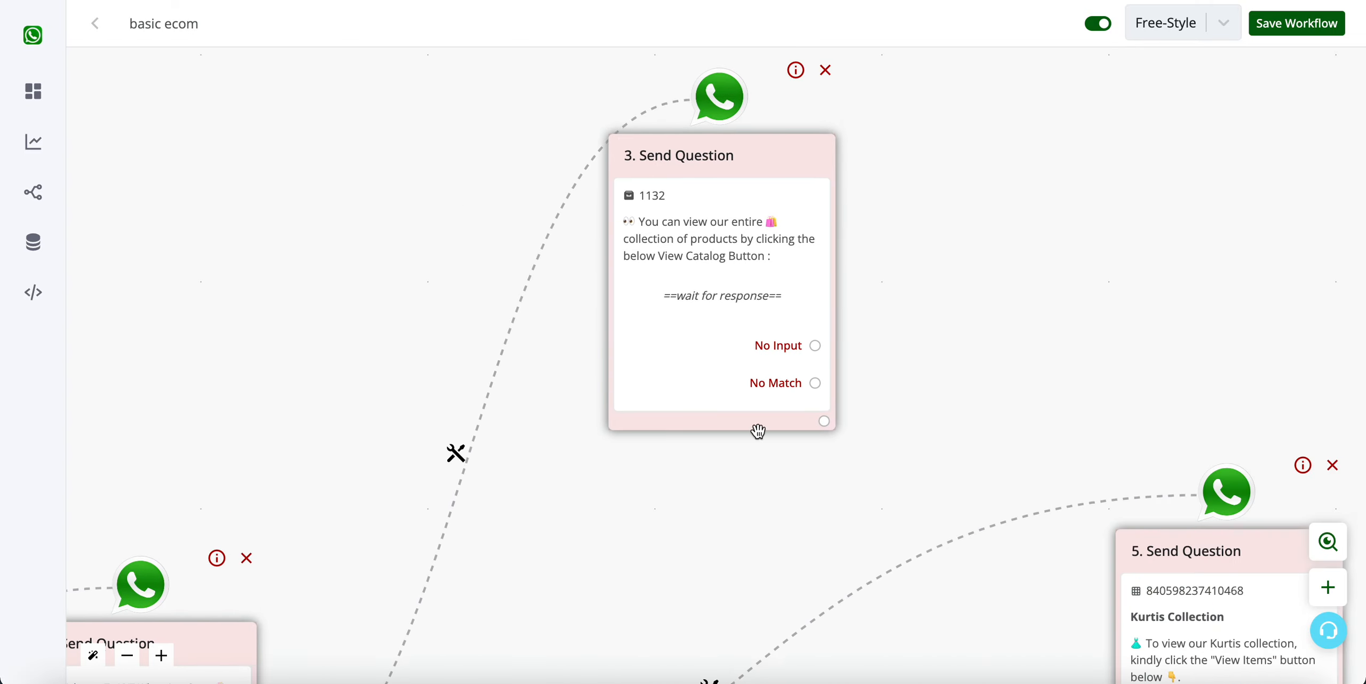
click(462, 470)
click(528, 583)
- Add a new empty step connected to the View All Products choice of the welcome question
drag(642, 507, 802, 277)
scroll(441, 463, up, 3)
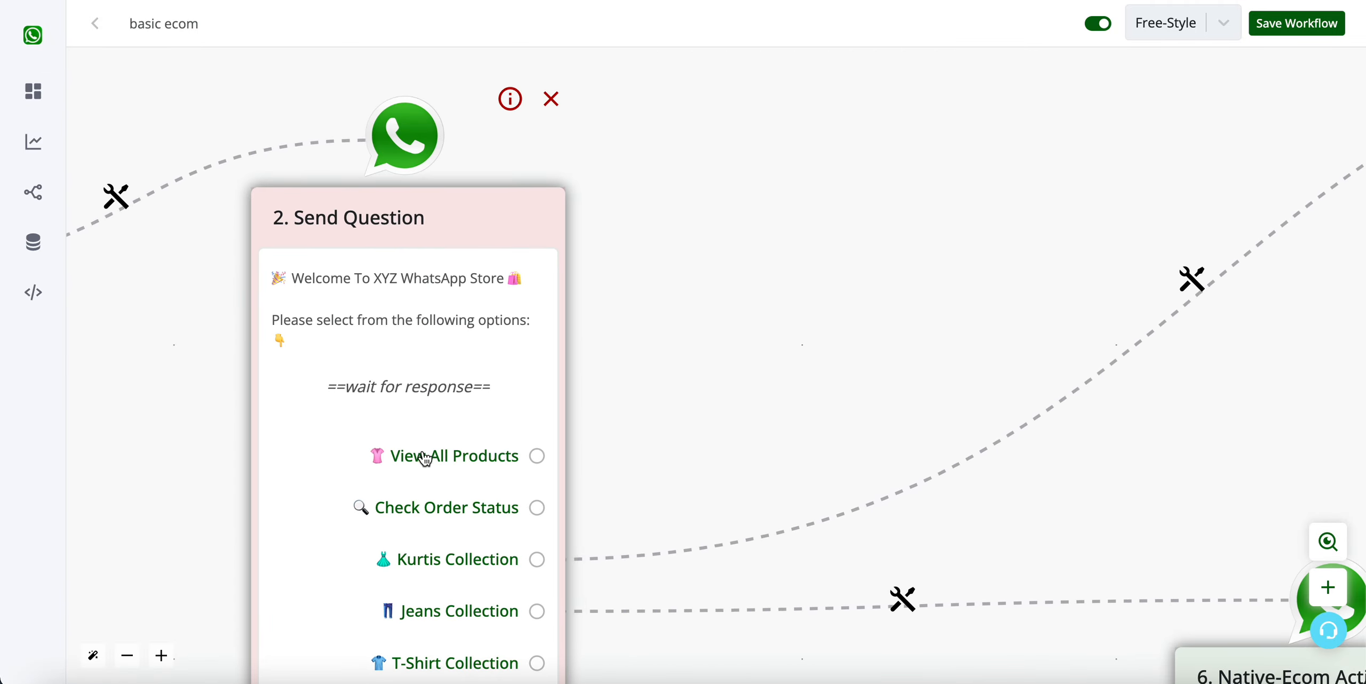
click(545, 457)
scroll(546, 457, down, 3)
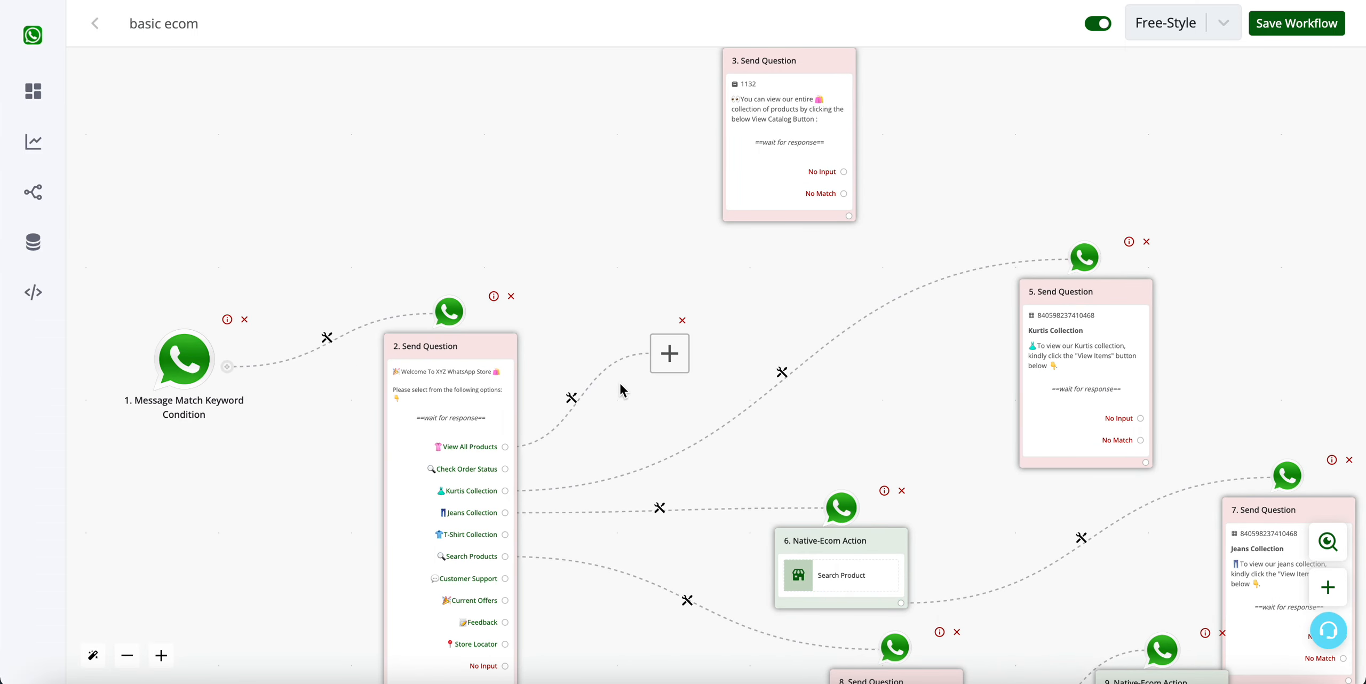
- Make the new step an Ask Question action with the Catalog message type
click(669, 354)
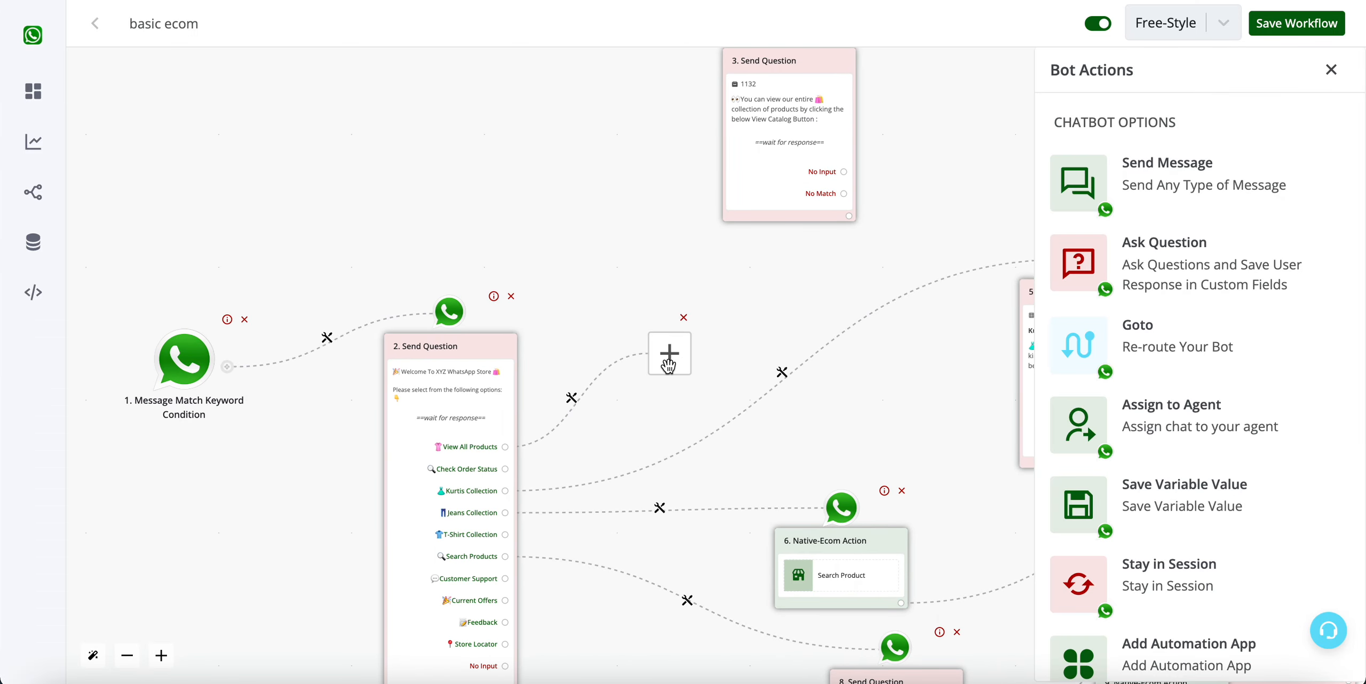
click(1158, 289)
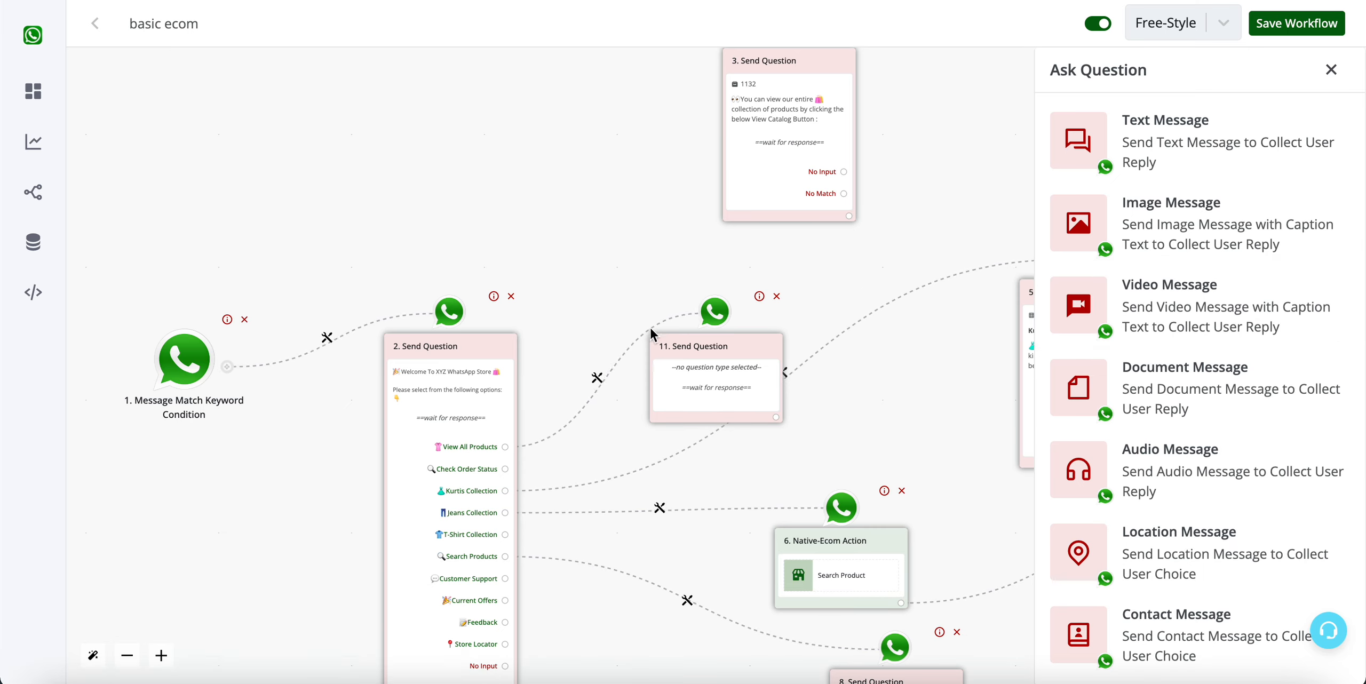
scroll(1120, 377, down, 5)
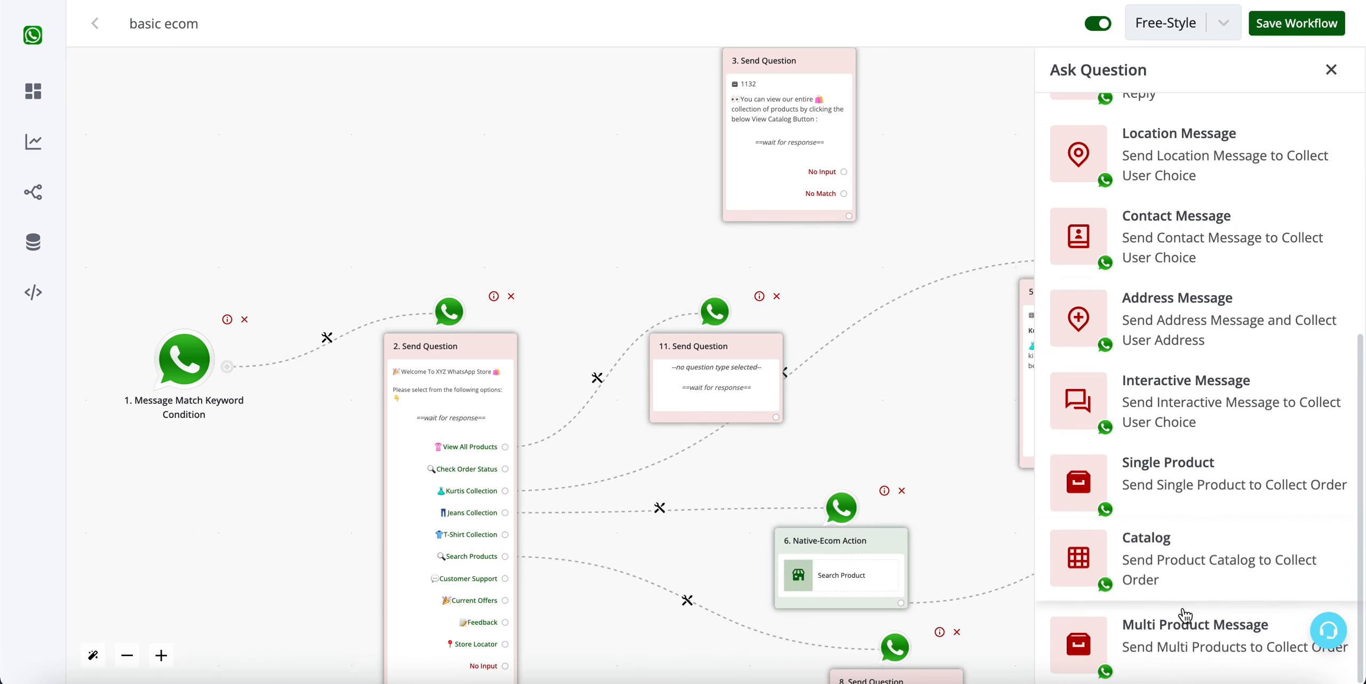
click(1138, 561)
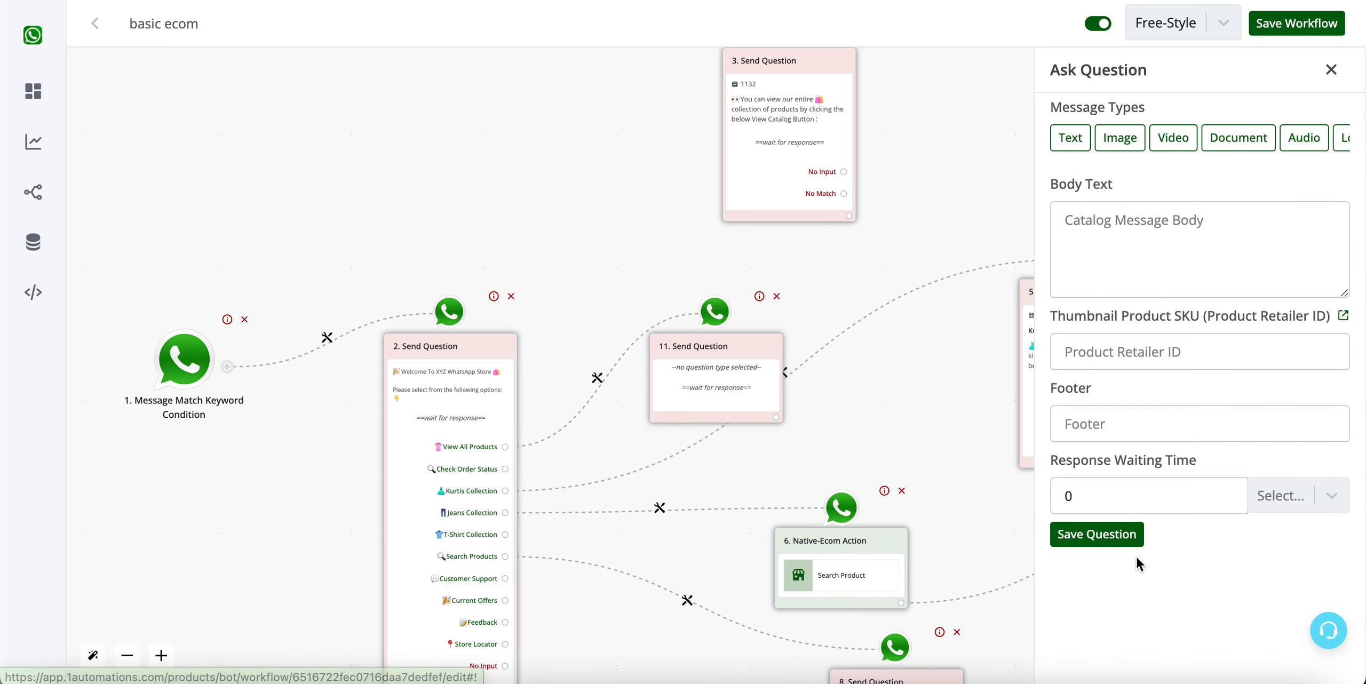
- Set the catalog message body to "Kindly click below view catalog button to view all our products."
click(1167, 265)
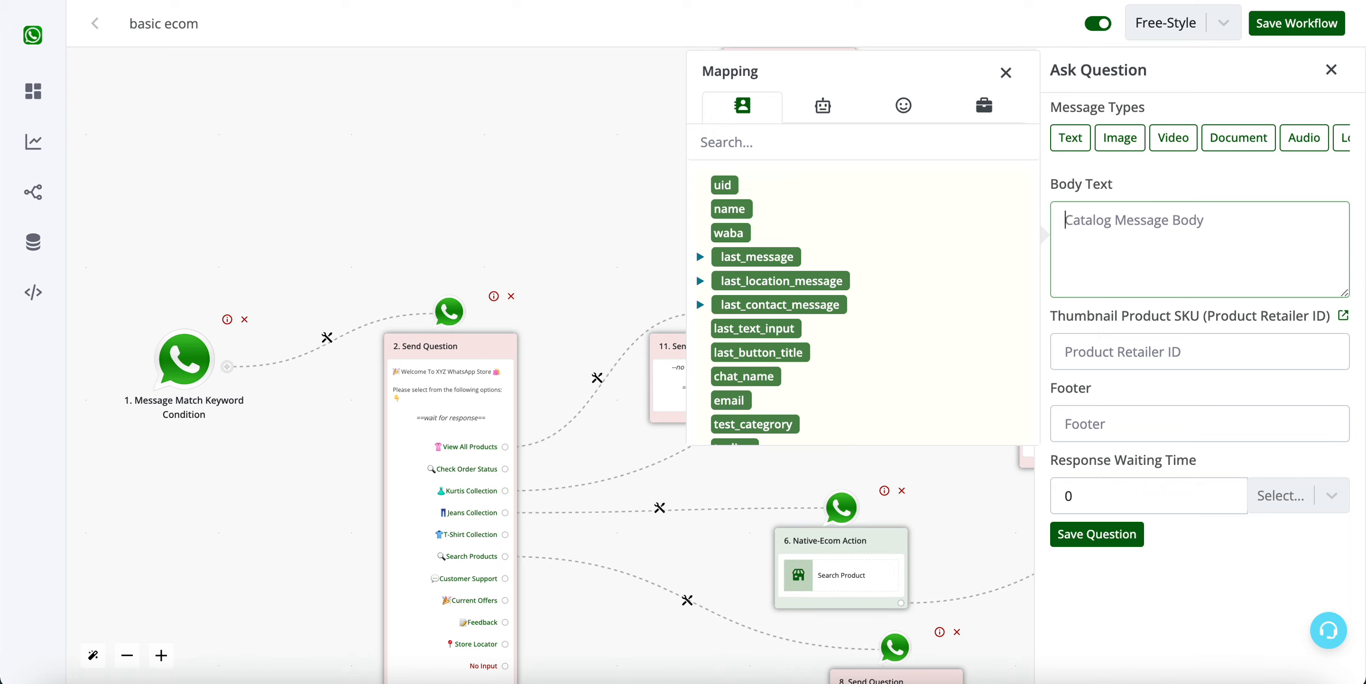
text(Kindly click below view catalog button to view all our products.)
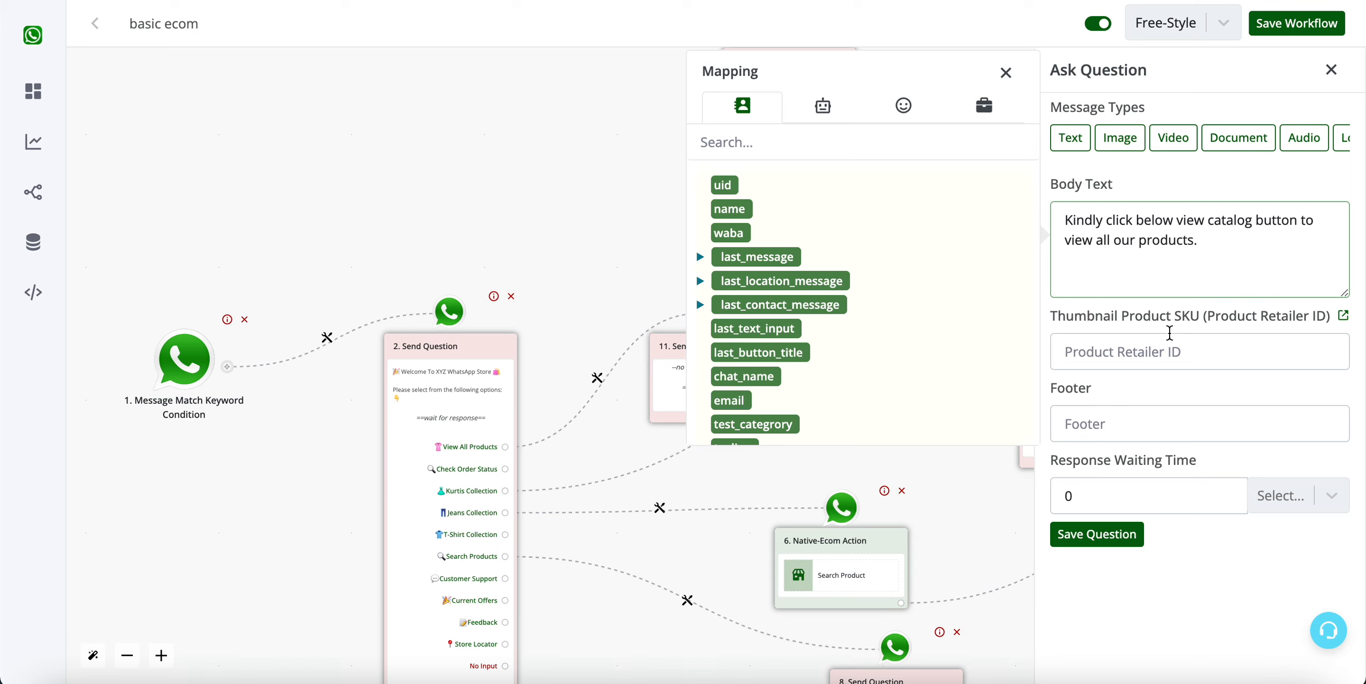
click(1166, 344)
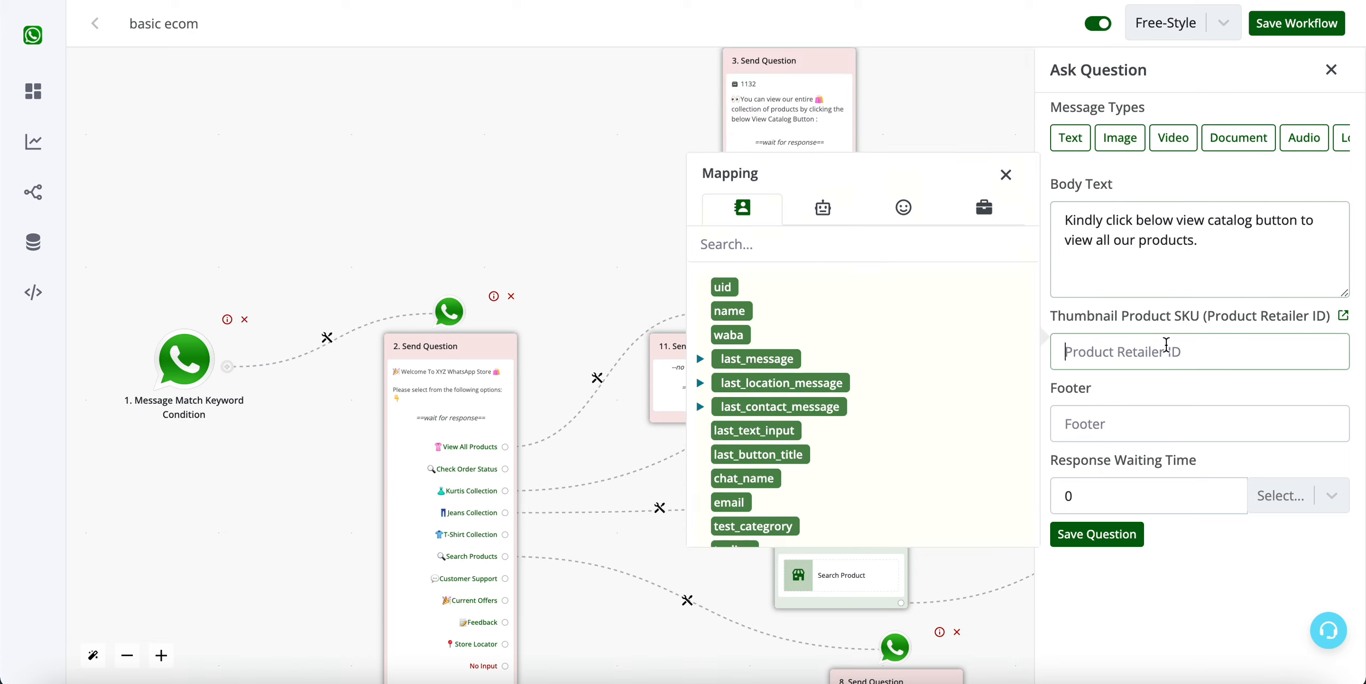
click(1005, 174)
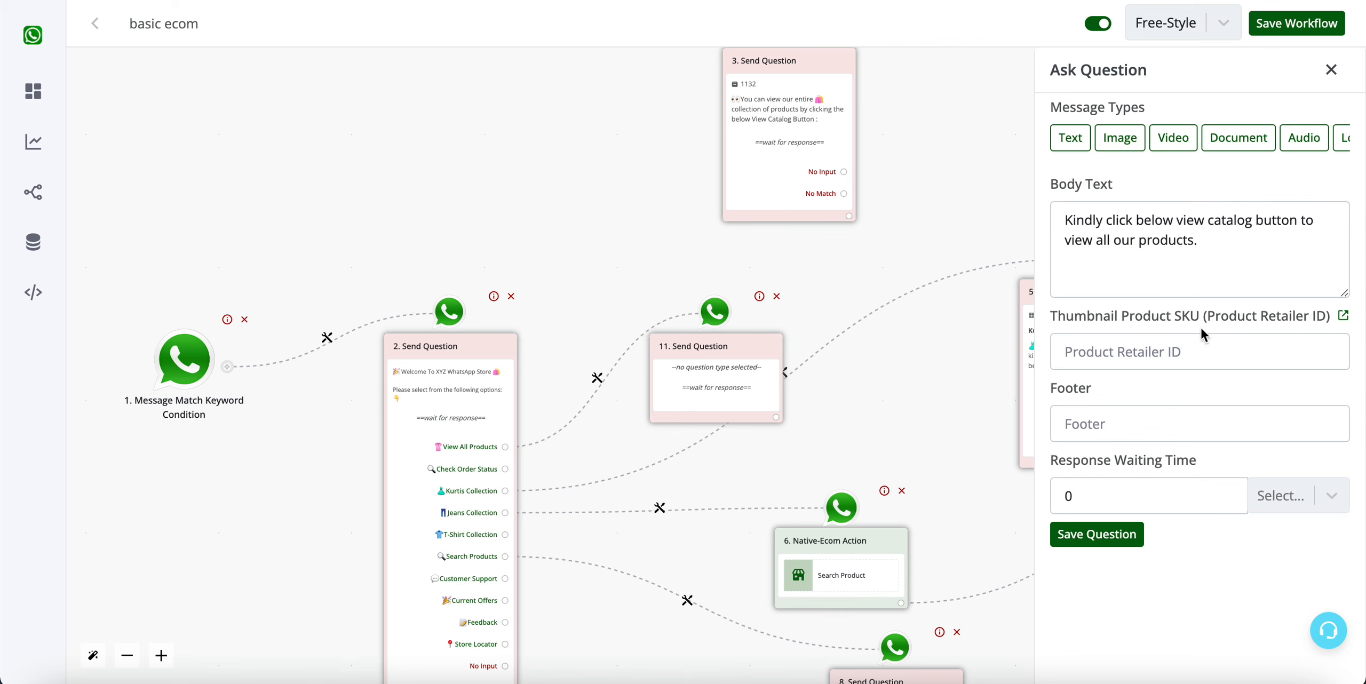
click(1219, 268)
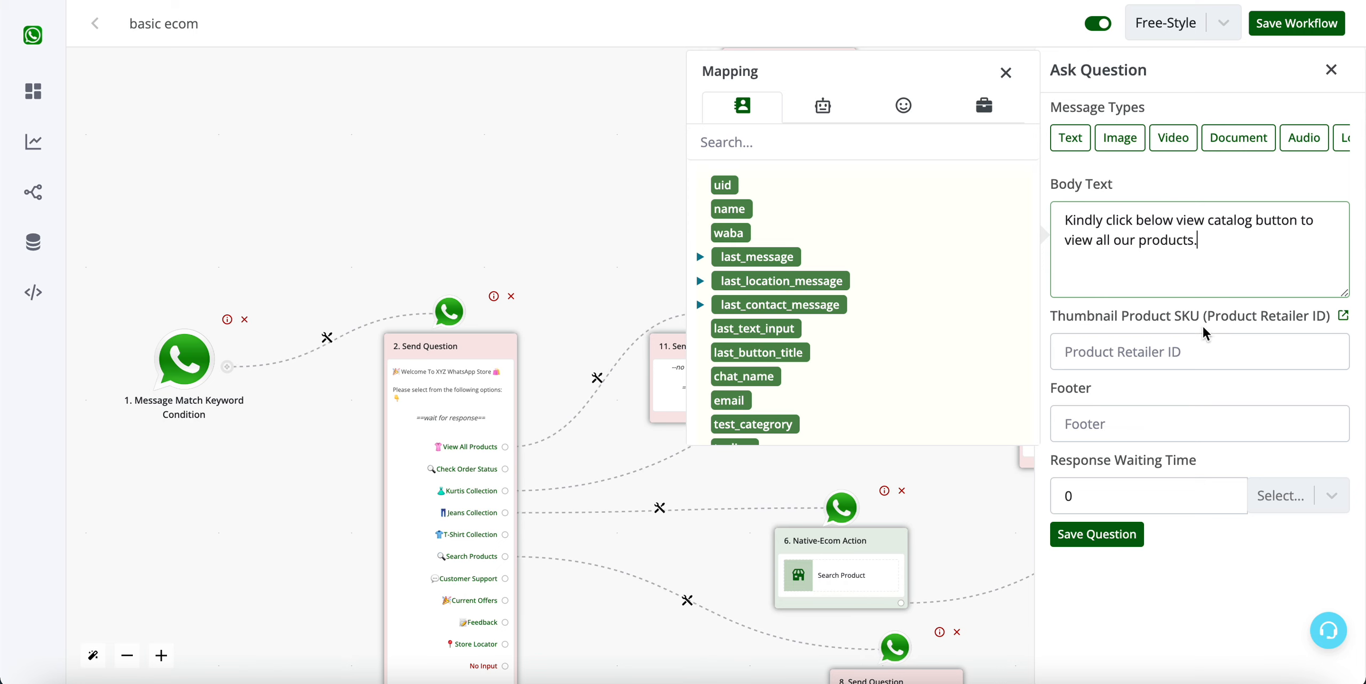
- Copy SKU 1132 of the Amazon basics digital safe from the product inventory into the catalog message's Thumbnail Product SKU
click(1197, 345)
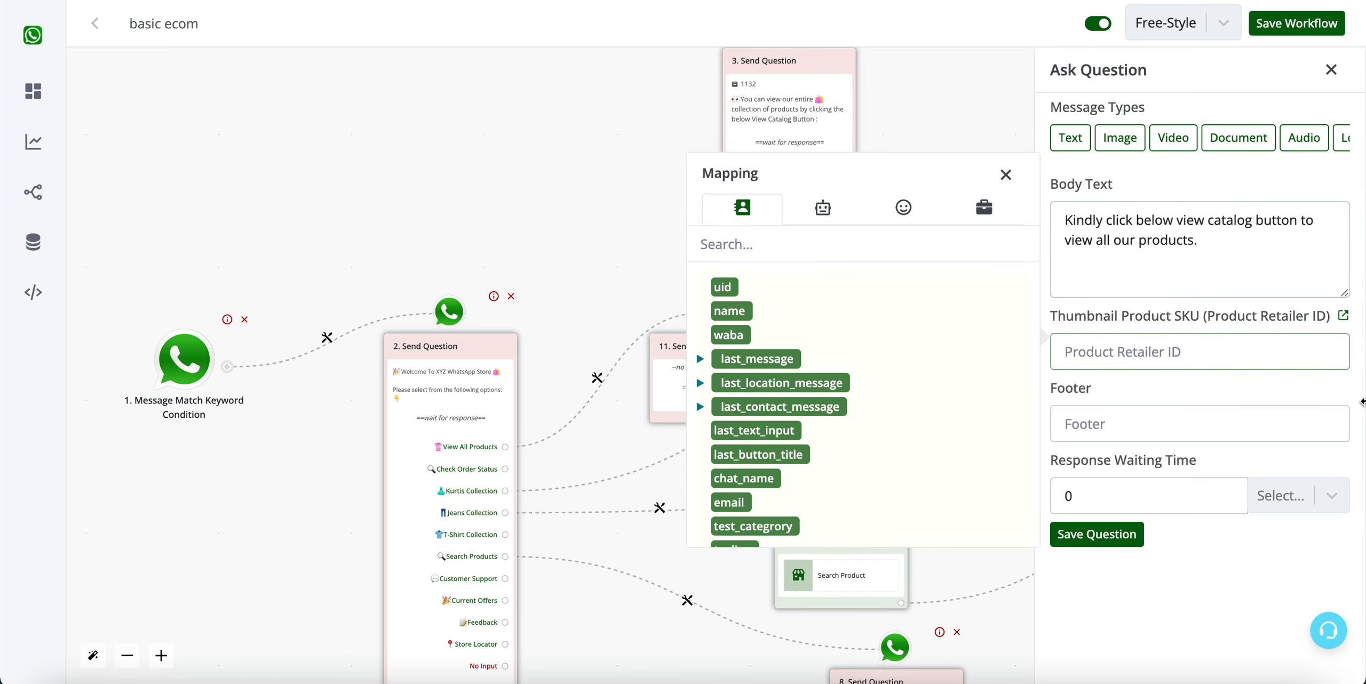
click(1343, 317)
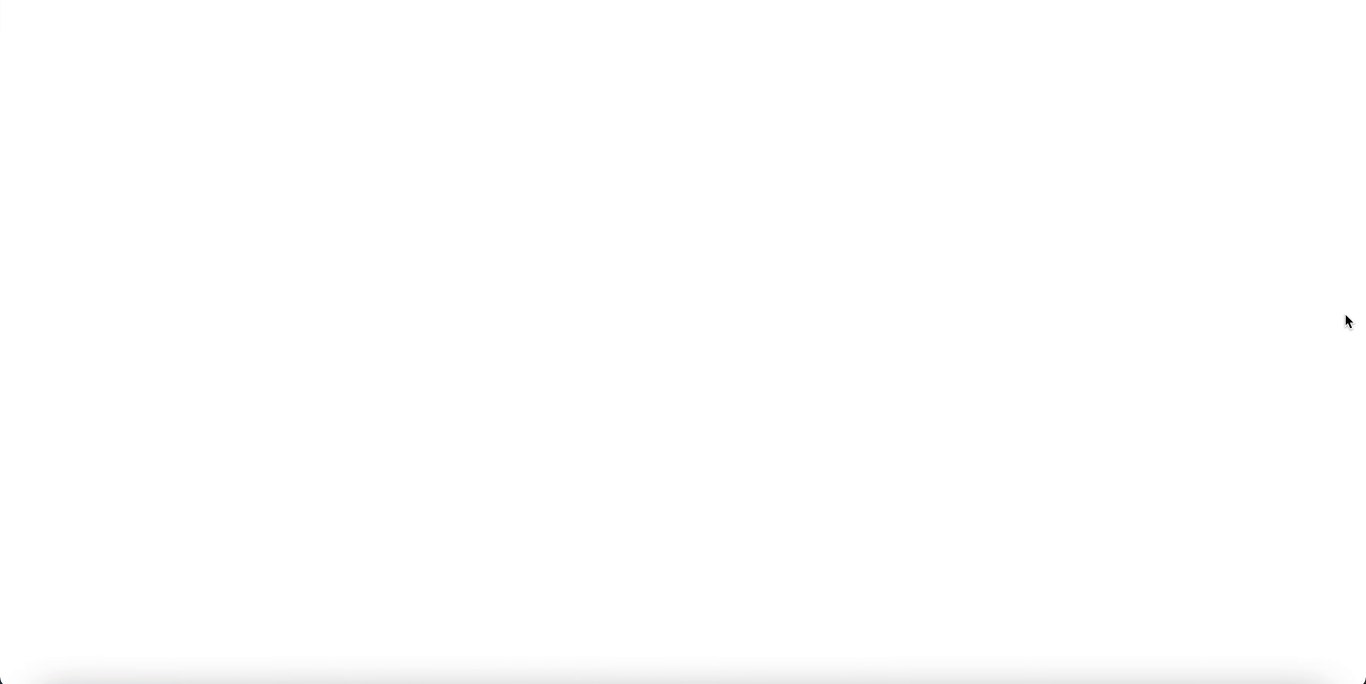
key(ctrl+shift+Tab)
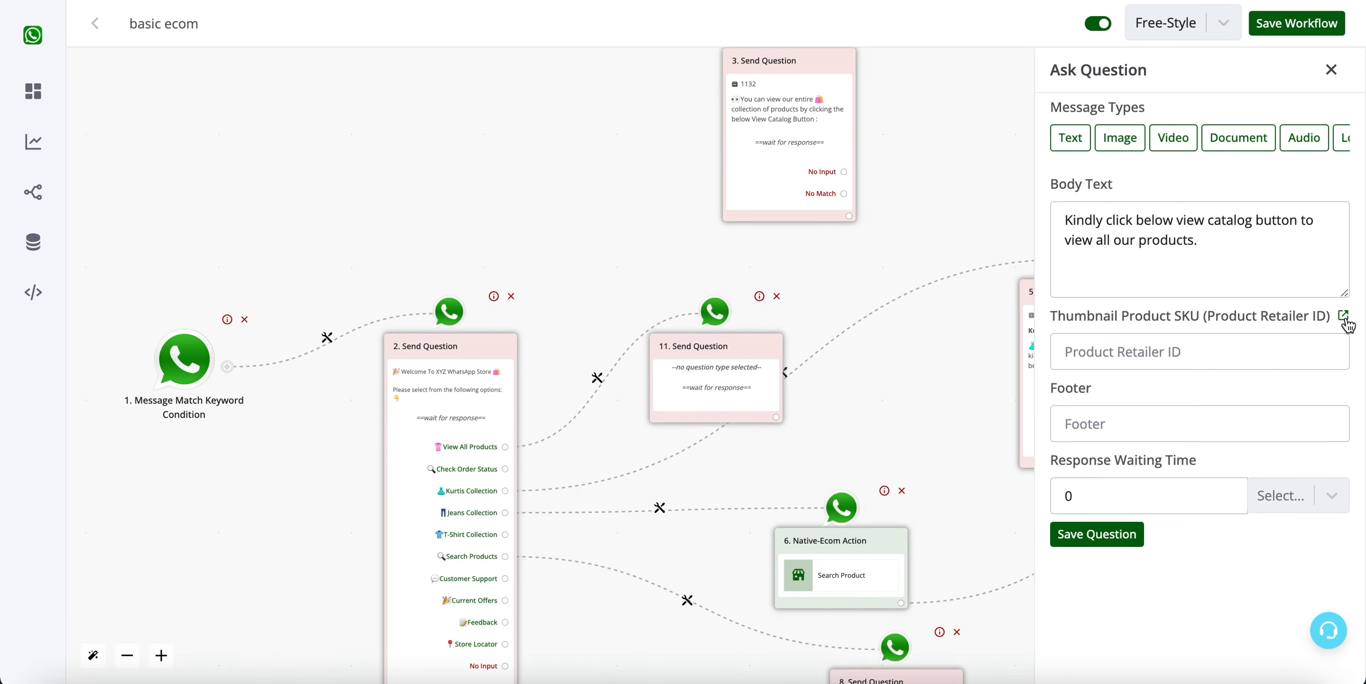
key(ctrl+Tab)
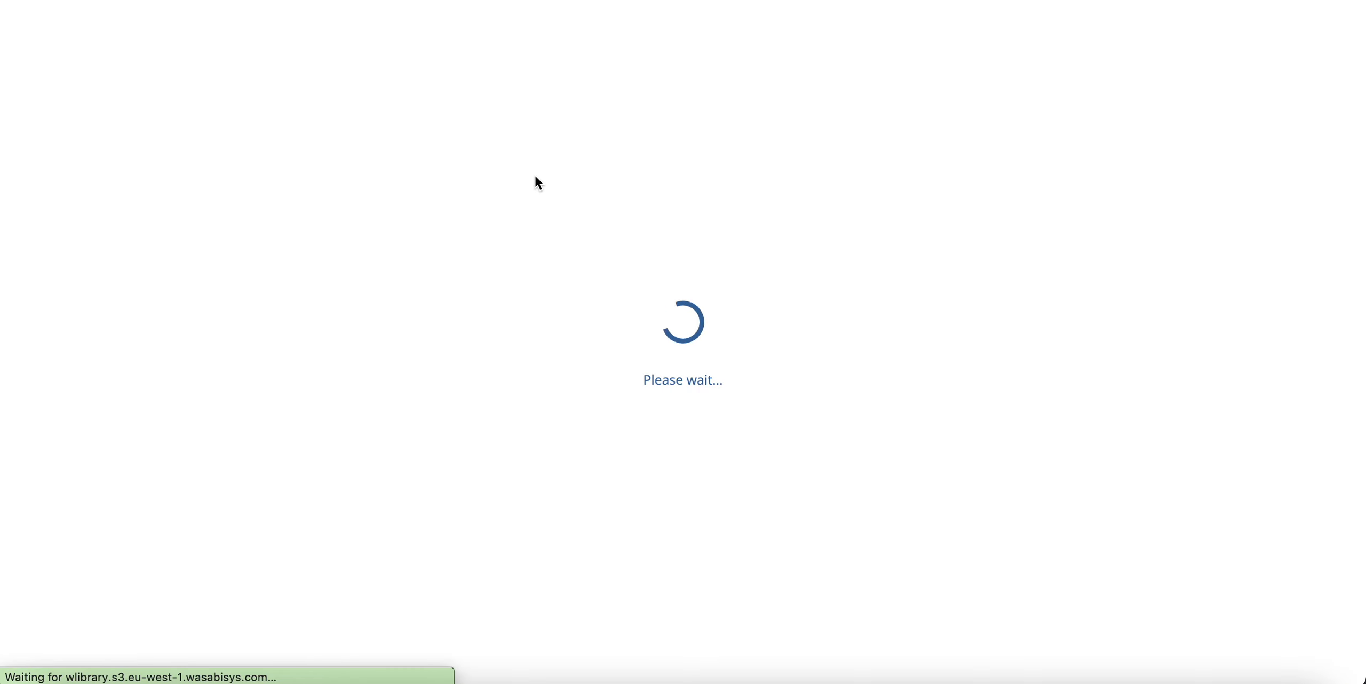
key(ctrl+shift+Tab)
click(1187, 365)
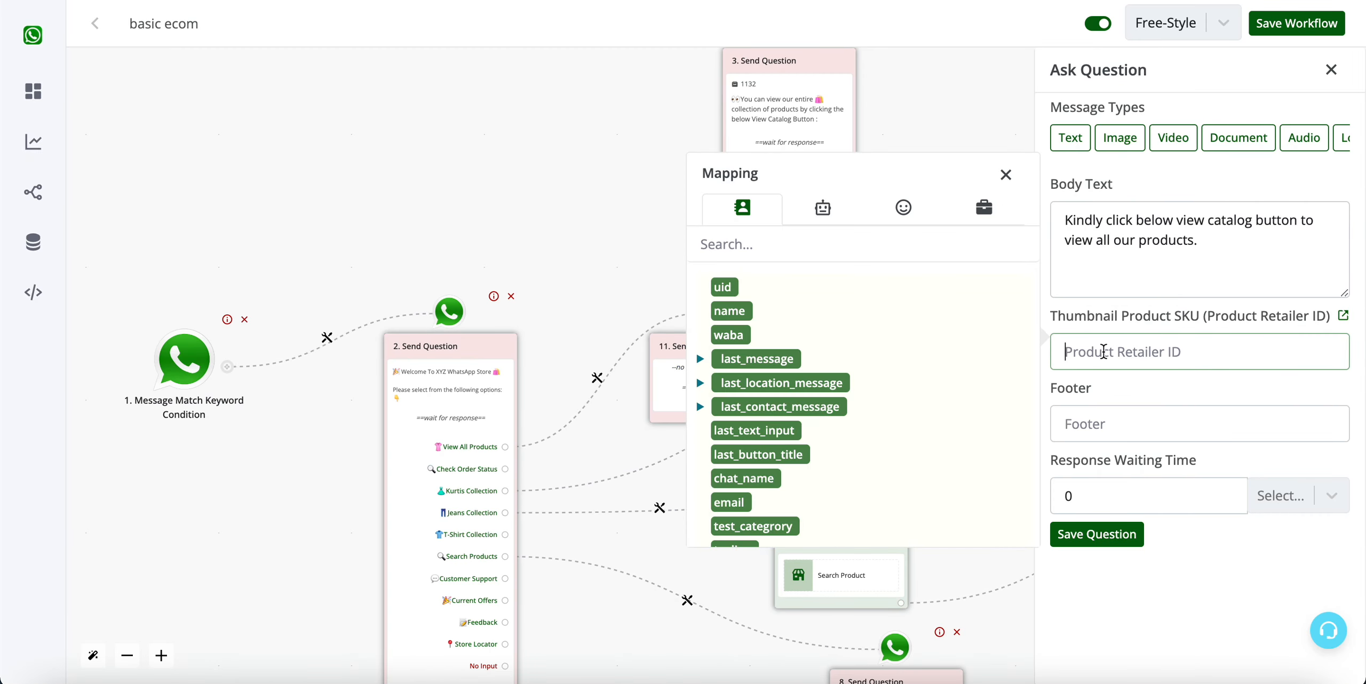
key(ctrl+Tab)
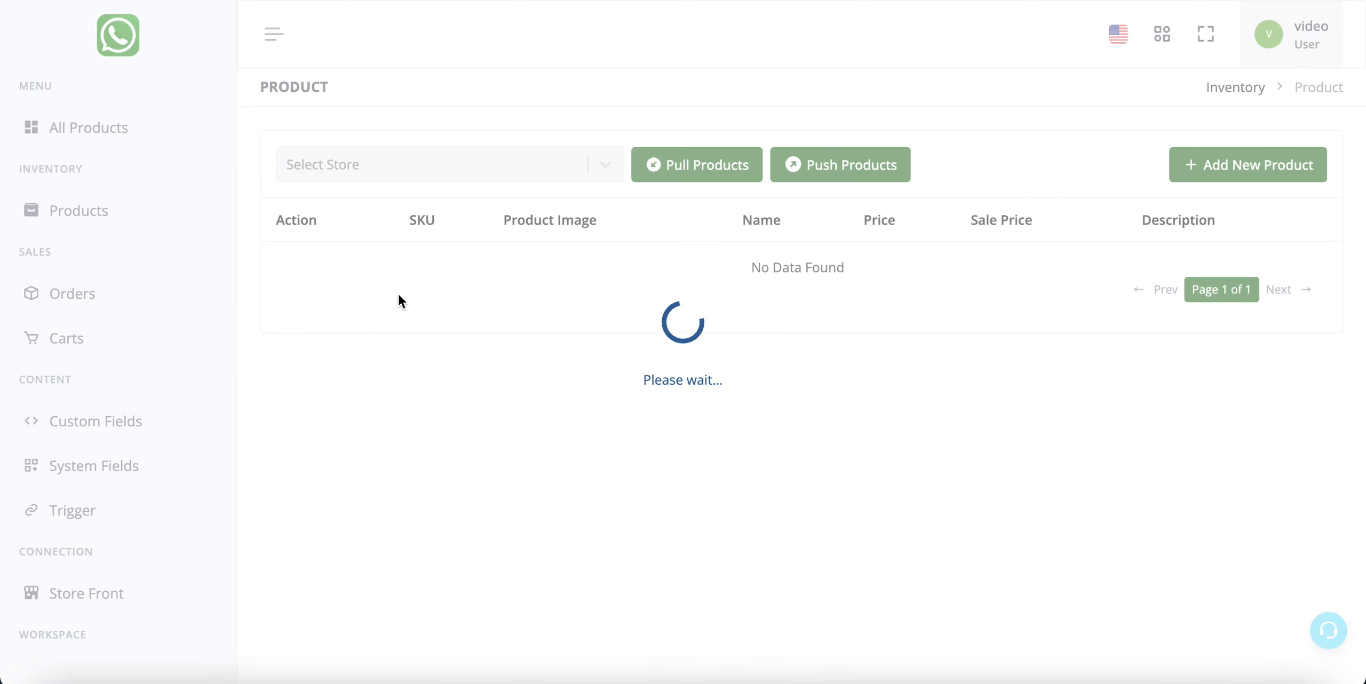
scroll(497, 445, down, 8)
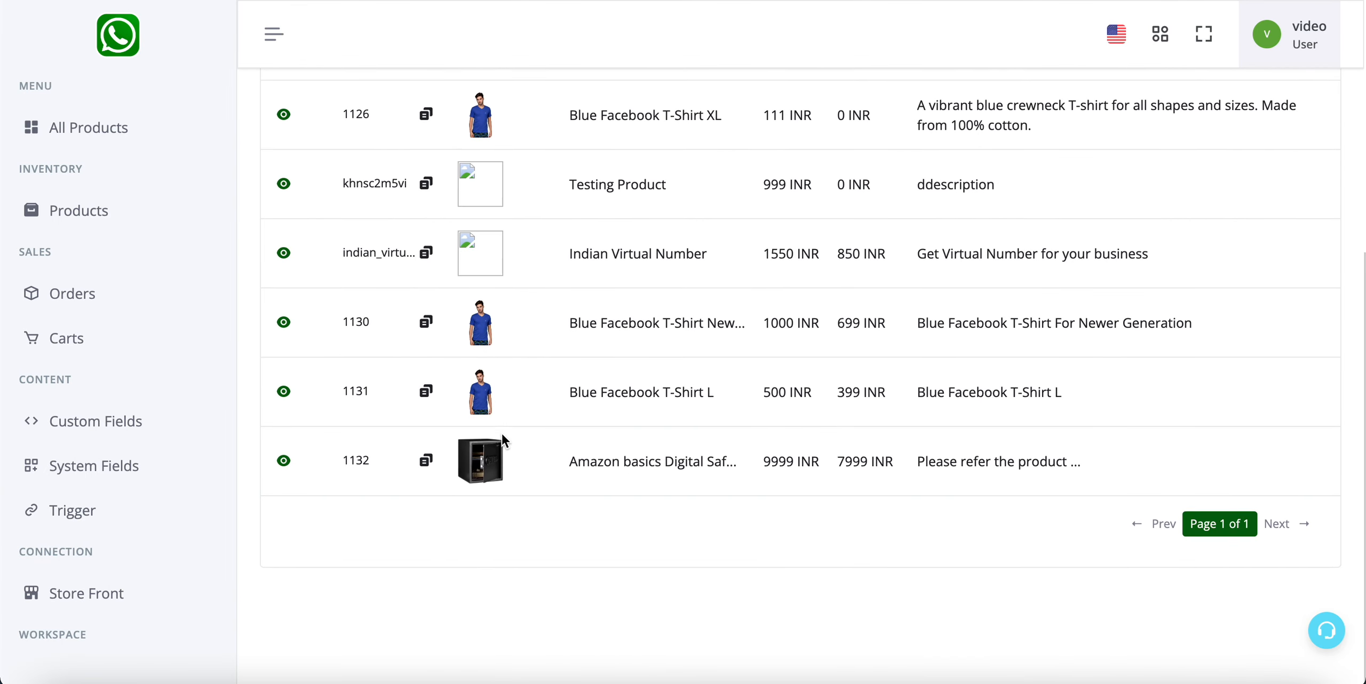
scroll(501, 436, up, 1)
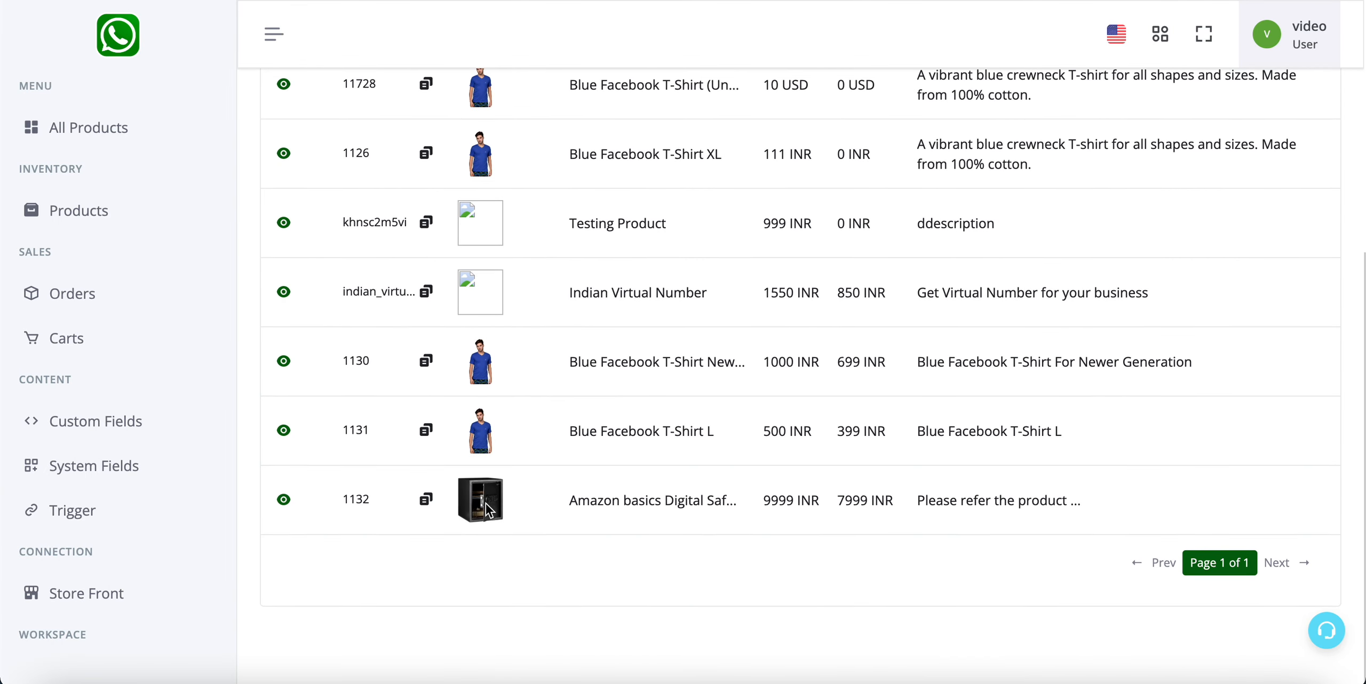
click(427, 506)
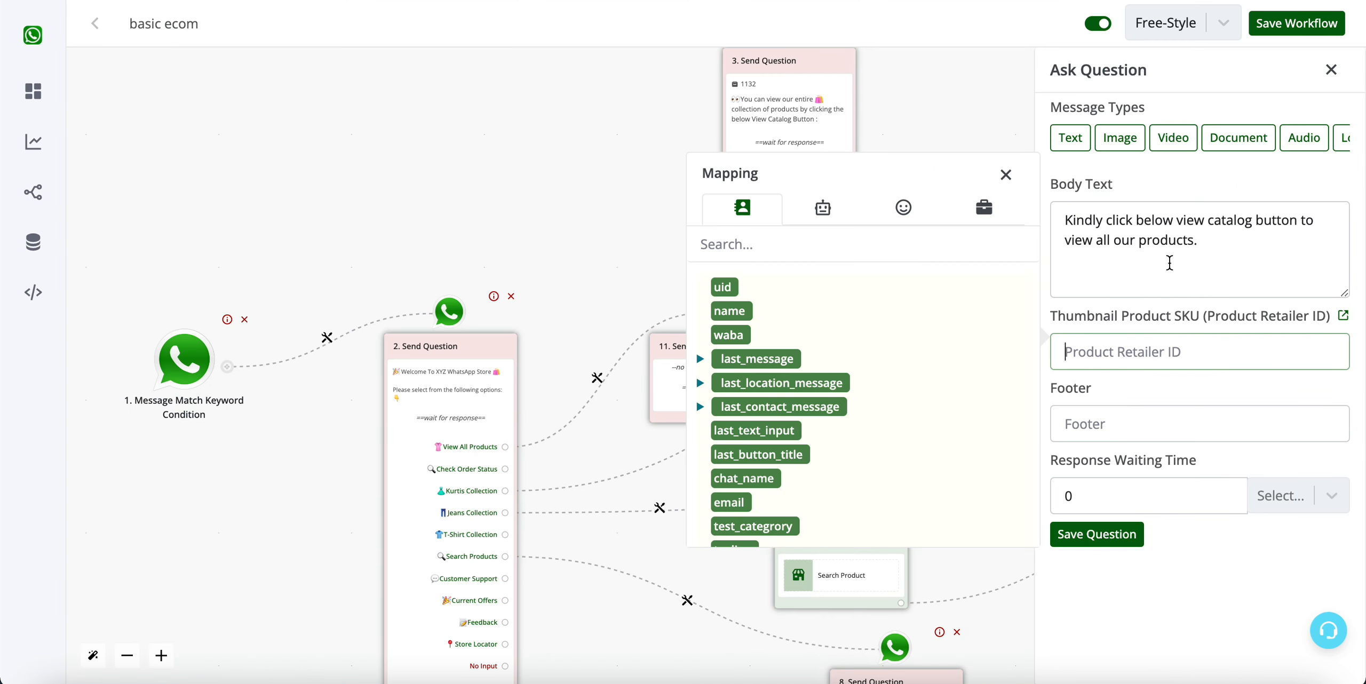
key(ctrl+v)
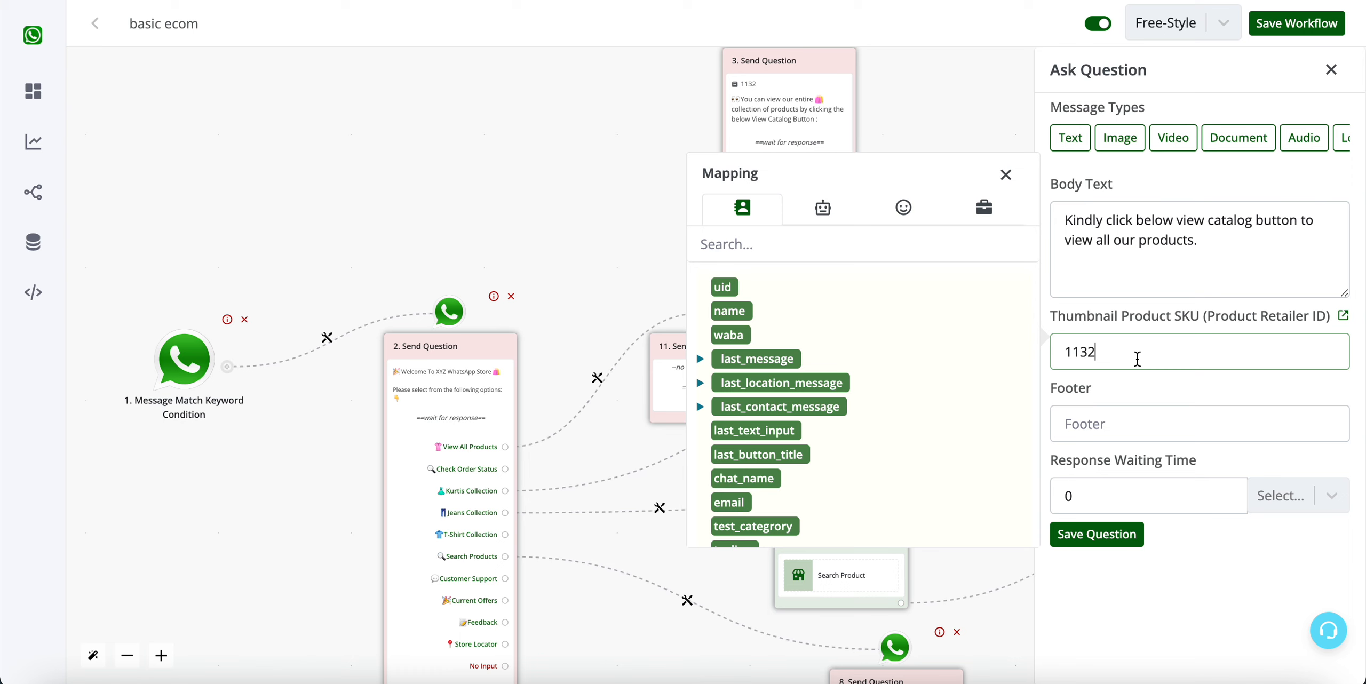
drag(1113, 360, 1029, 361)
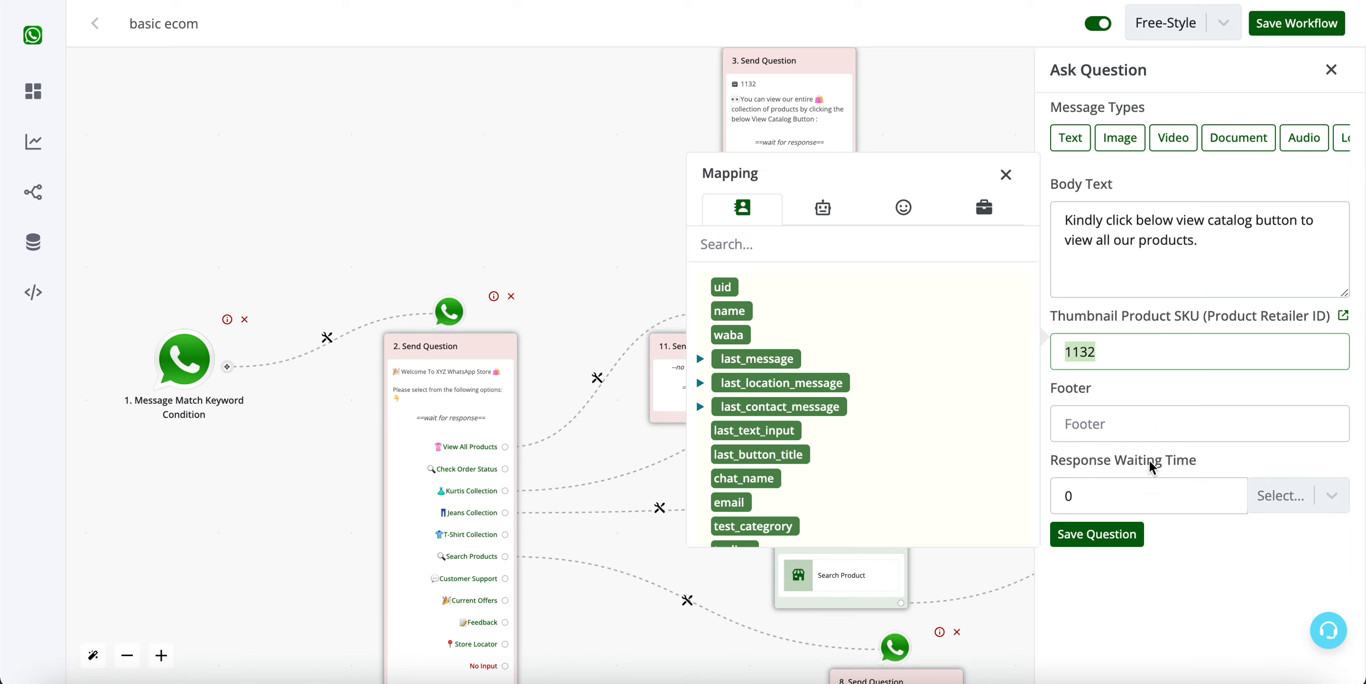
- Set the catalog question's response waiting time to 1 minute, leaving the footer empty, and save the question
click(1140, 420)
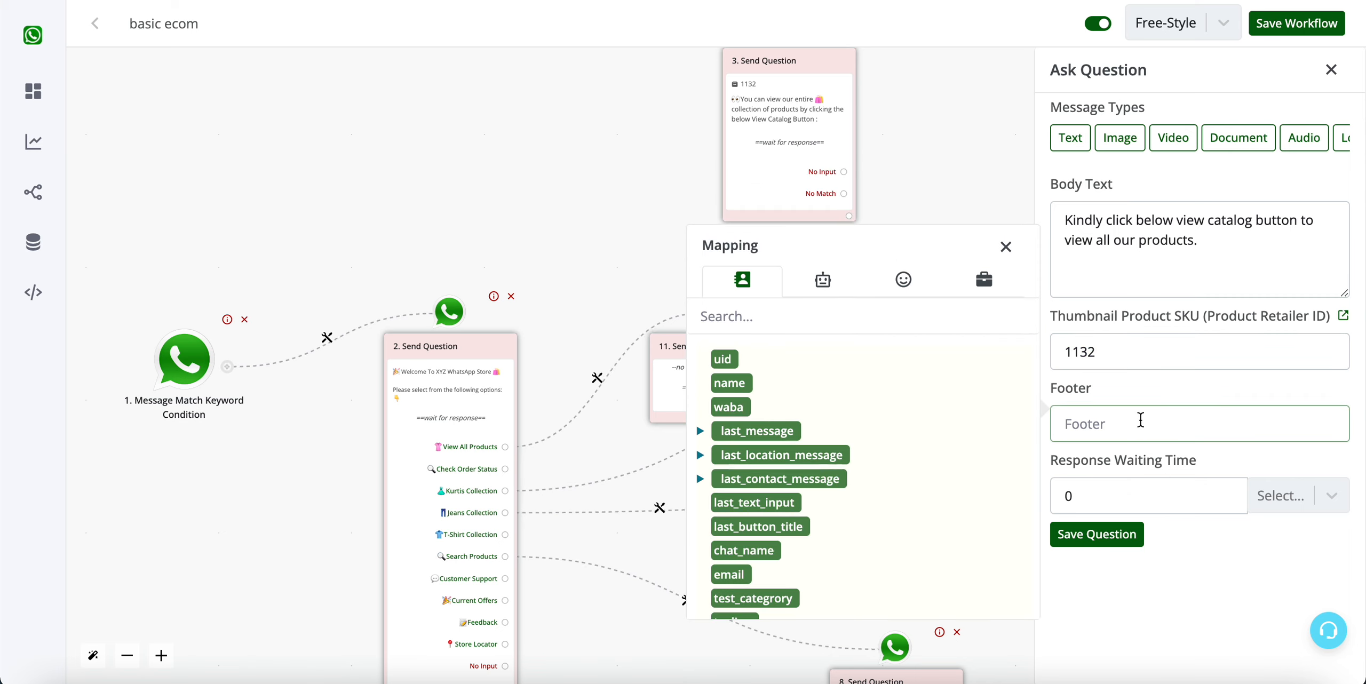
click(1280, 496)
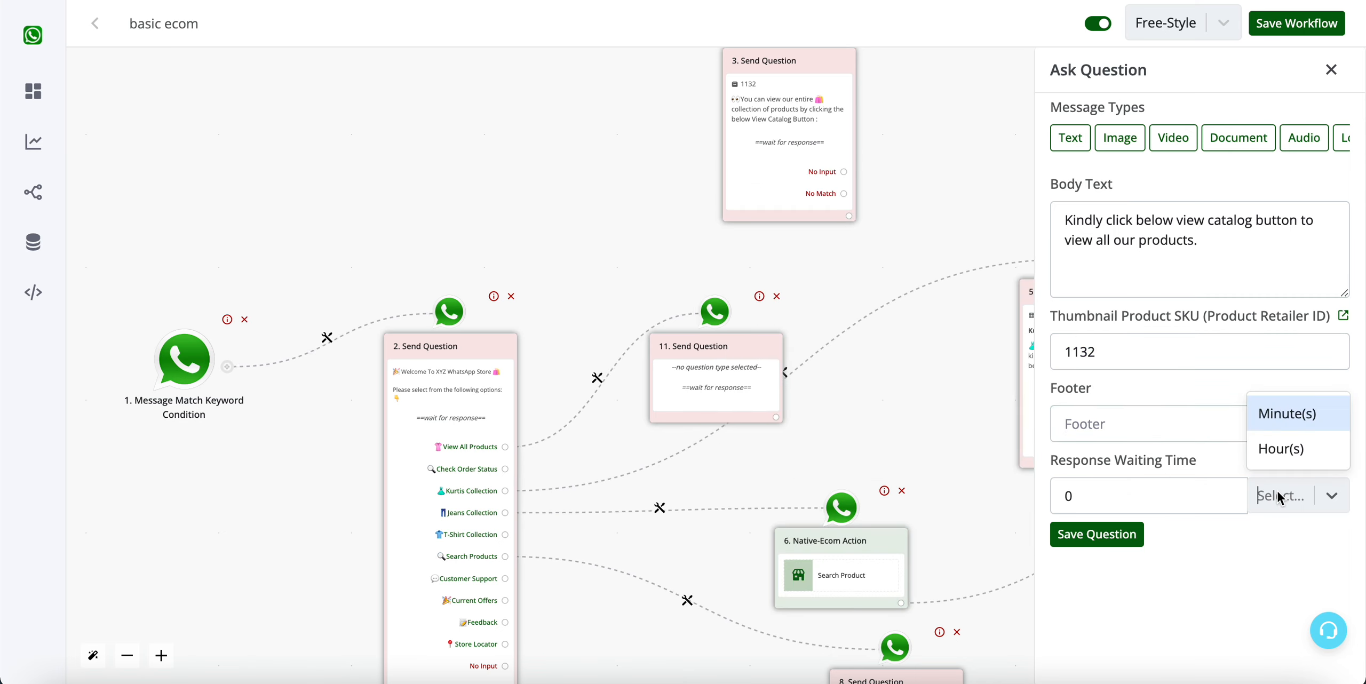
click(1279, 416)
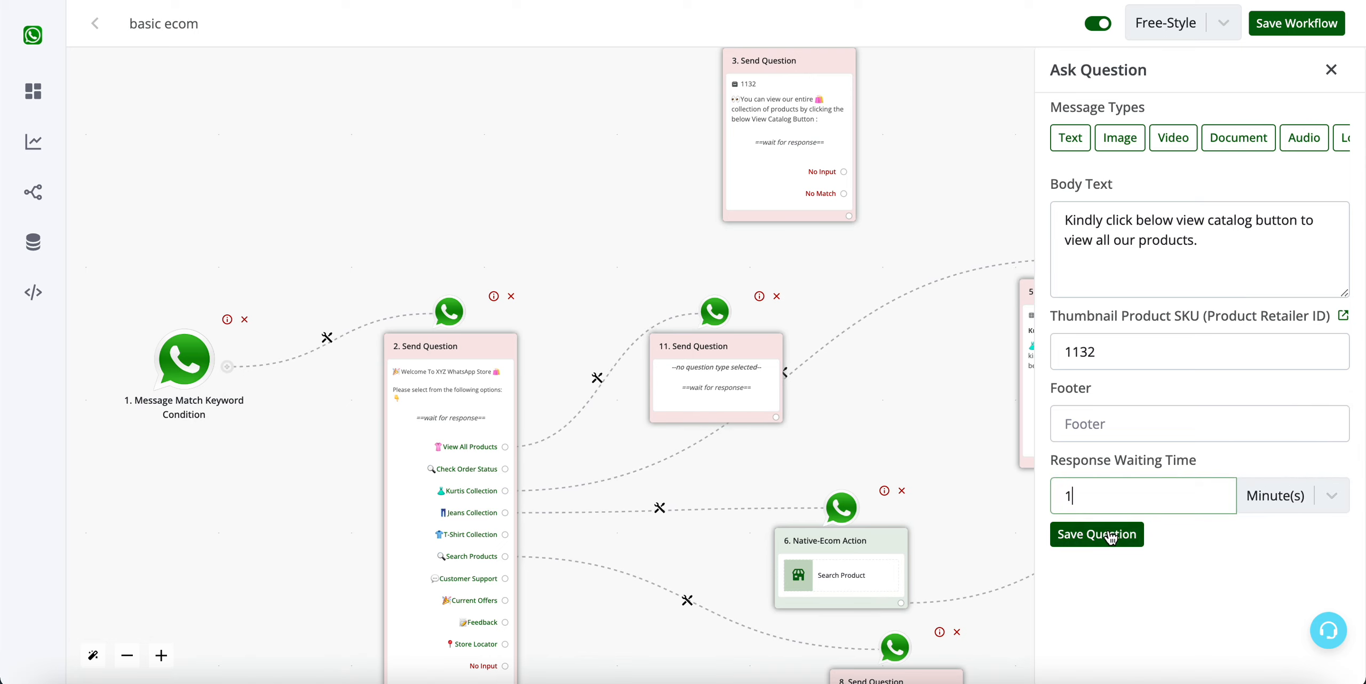
click(1083, 535)
- Move the new catalog question above the Kurtis Collection question and shift the Kurtis question down so the two nodes do not overlap
drag(894, 219, 1062, 181)
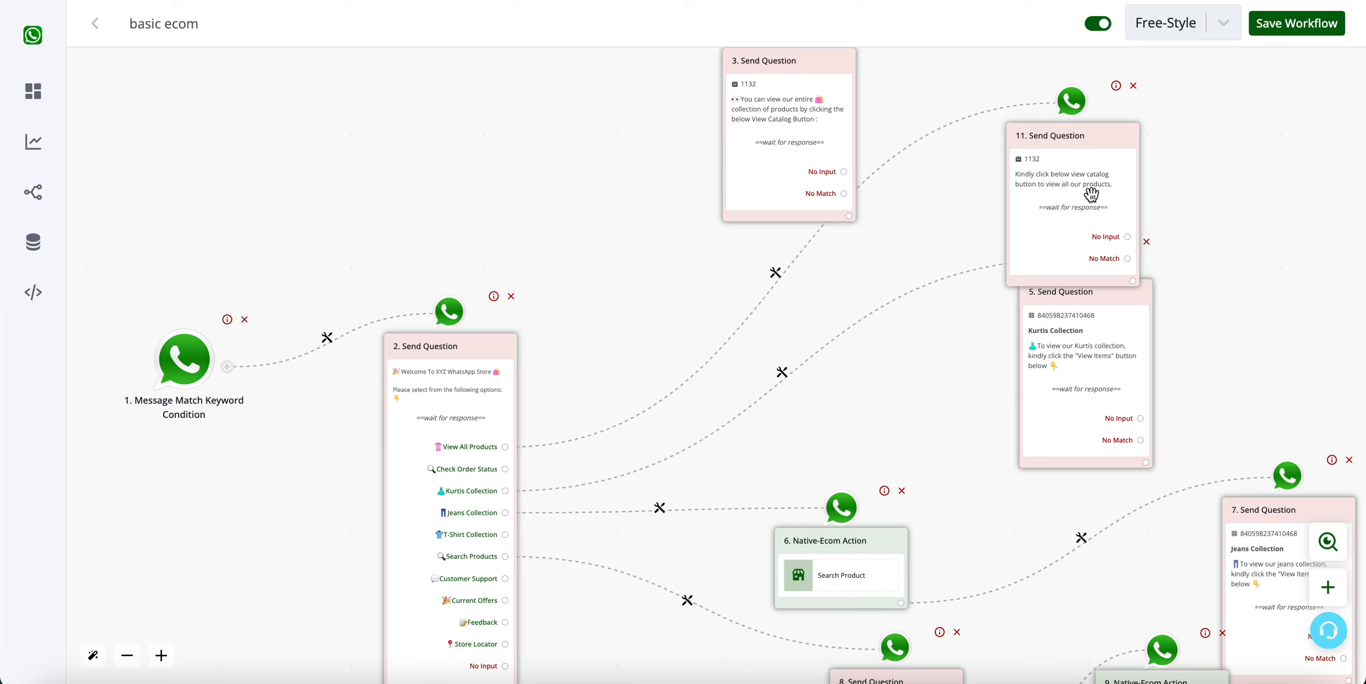
drag(1091, 314, 1118, 361)
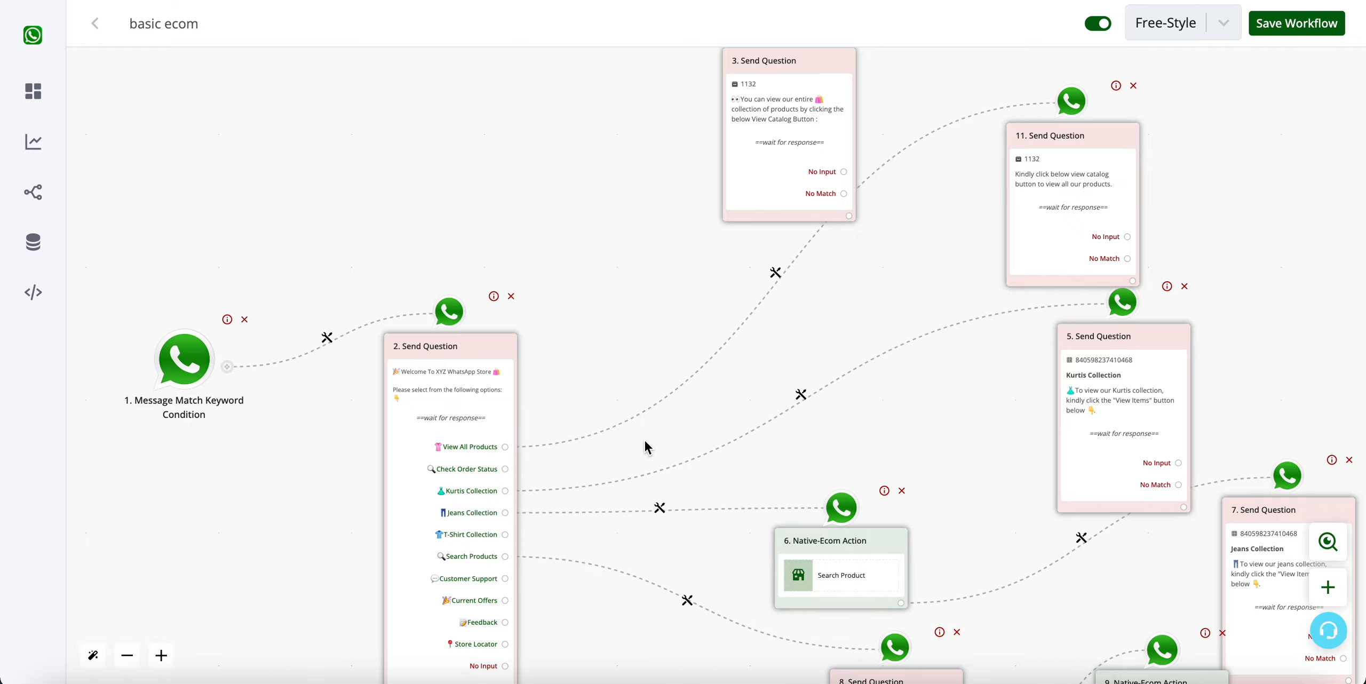
drag(645, 440, 746, 311)
scroll(571, 357, up, 5)
scroll(572, 352, up, 1)
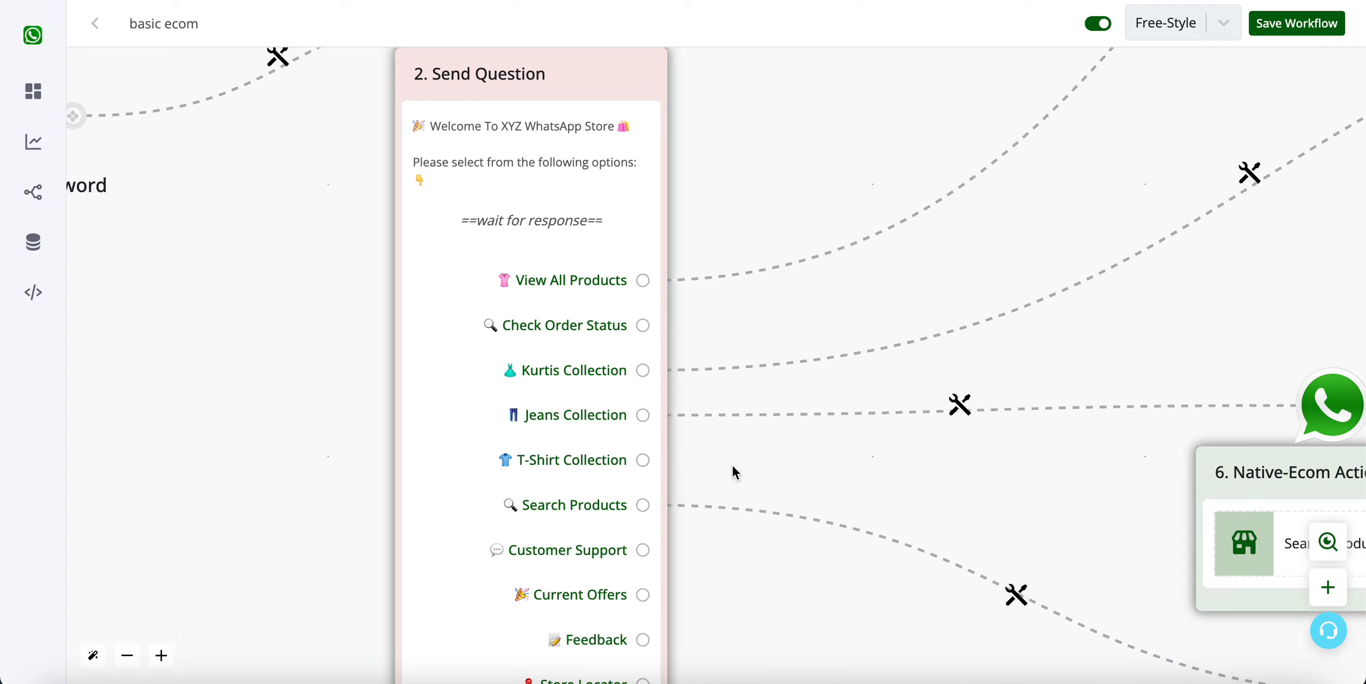
click(643, 462)
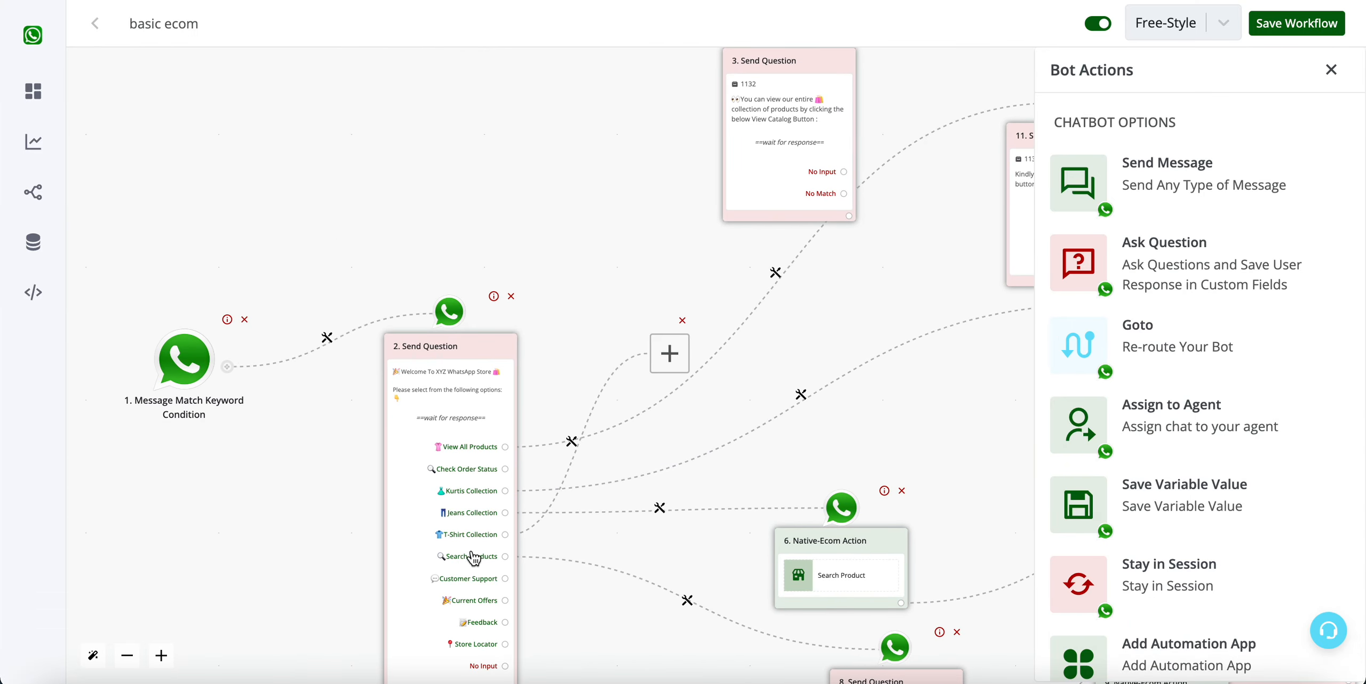
click(682, 320)
- Change the answer label of the welcome question's T-Shirt Collection choice to "Product Of The Day", keeping its emoji
click(468, 405)
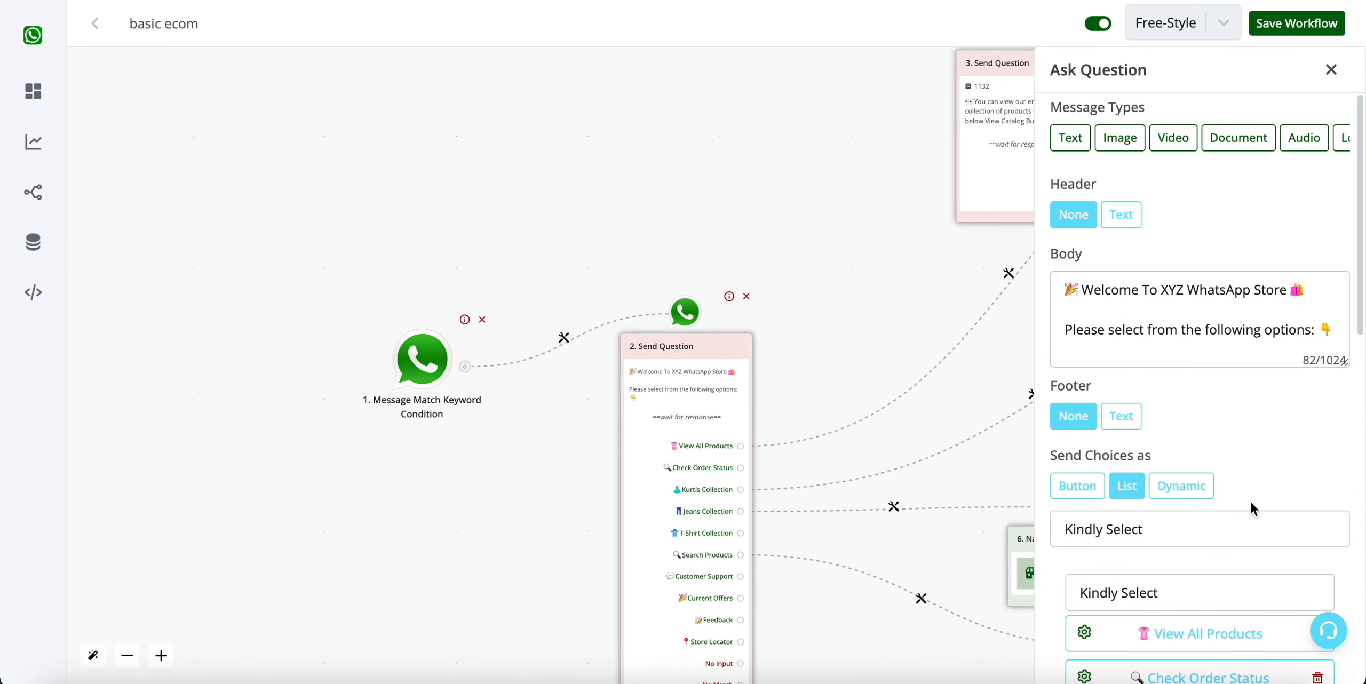
scroll(1227, 481, down, 7)
click(1211, 465)
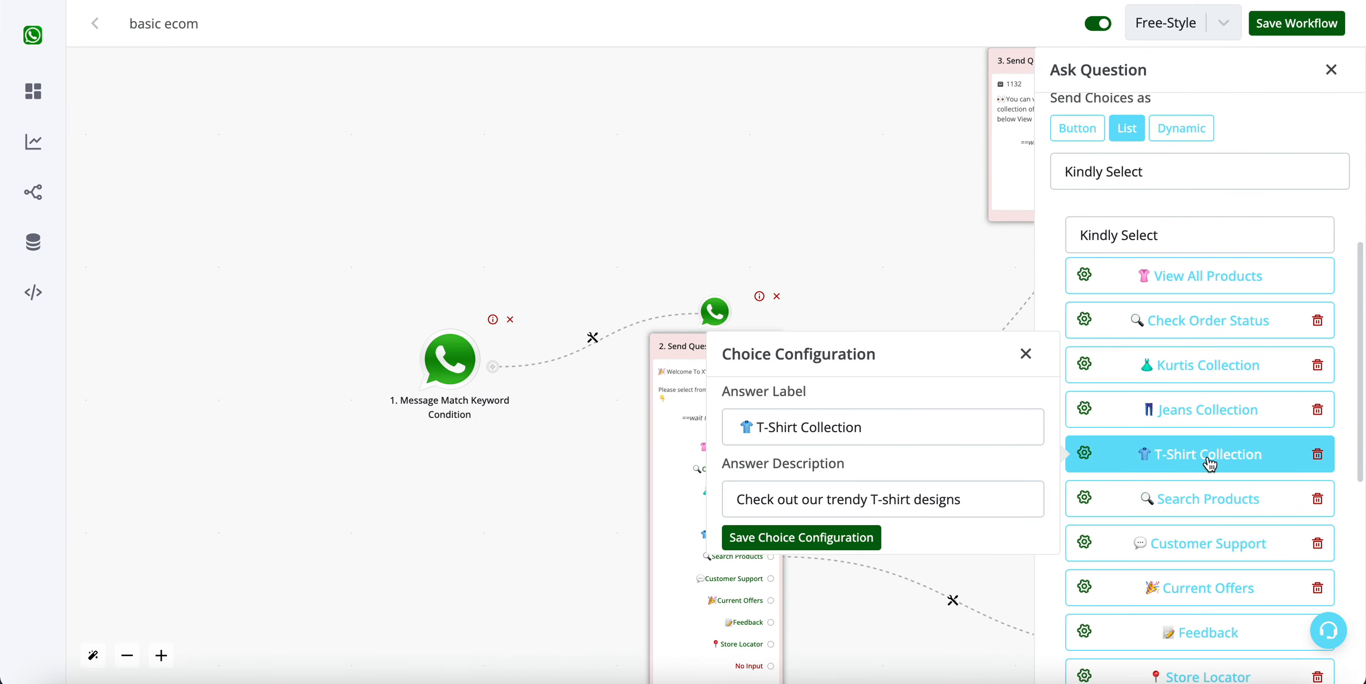
double_click(848, 419)
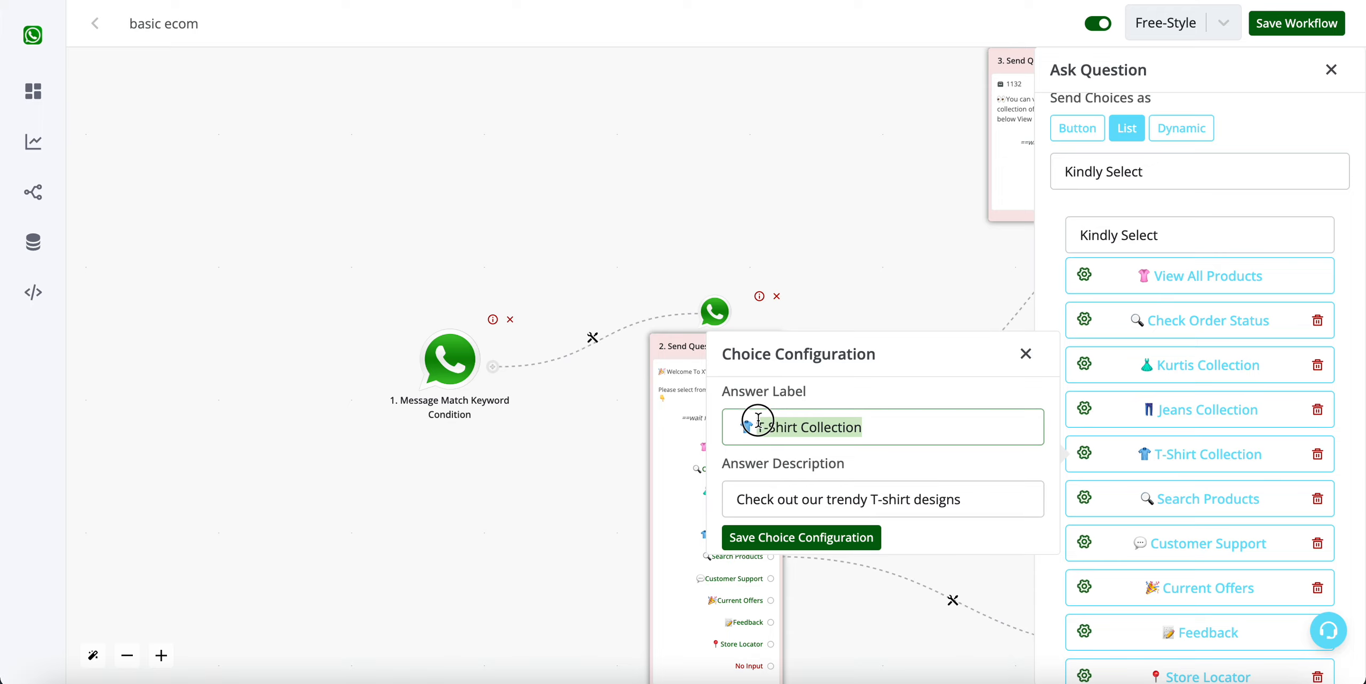
text(POr)
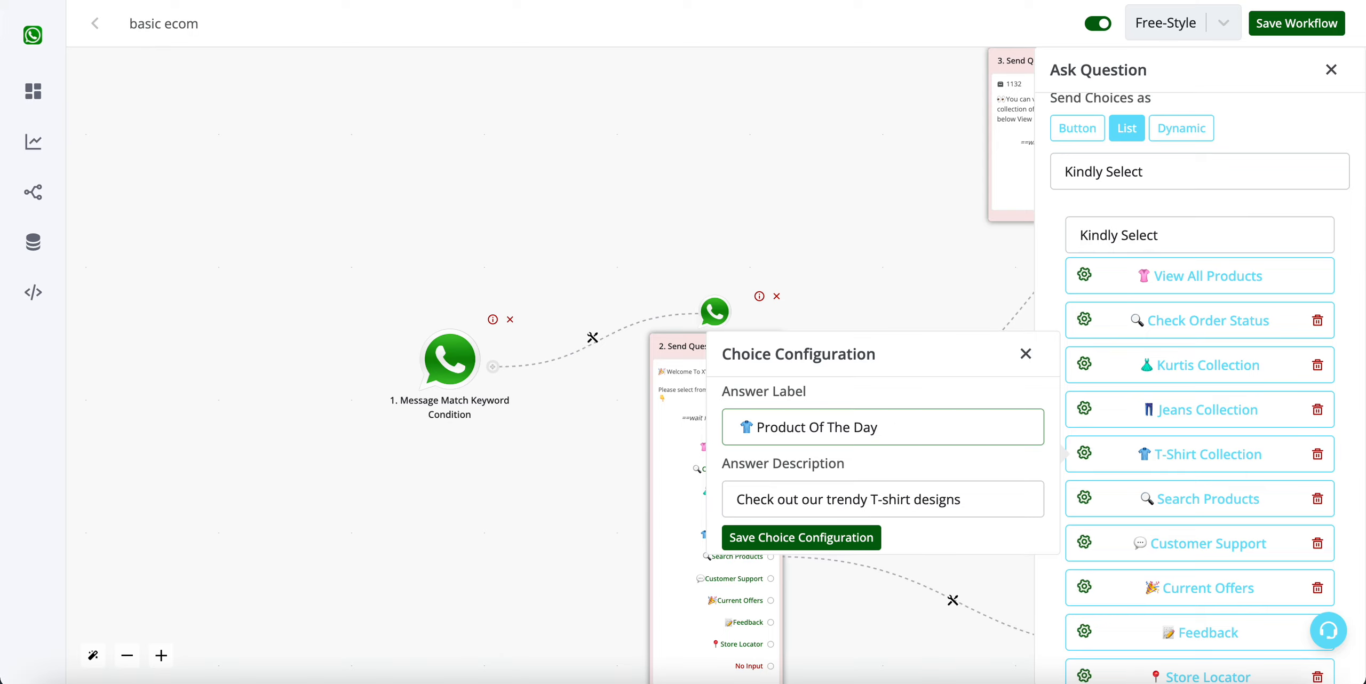
- Set the choice's description to "Check out our product of the day for maximum discount" and save the choice and the welcome question
drag(827, 500, 995, 503)
text(produc)
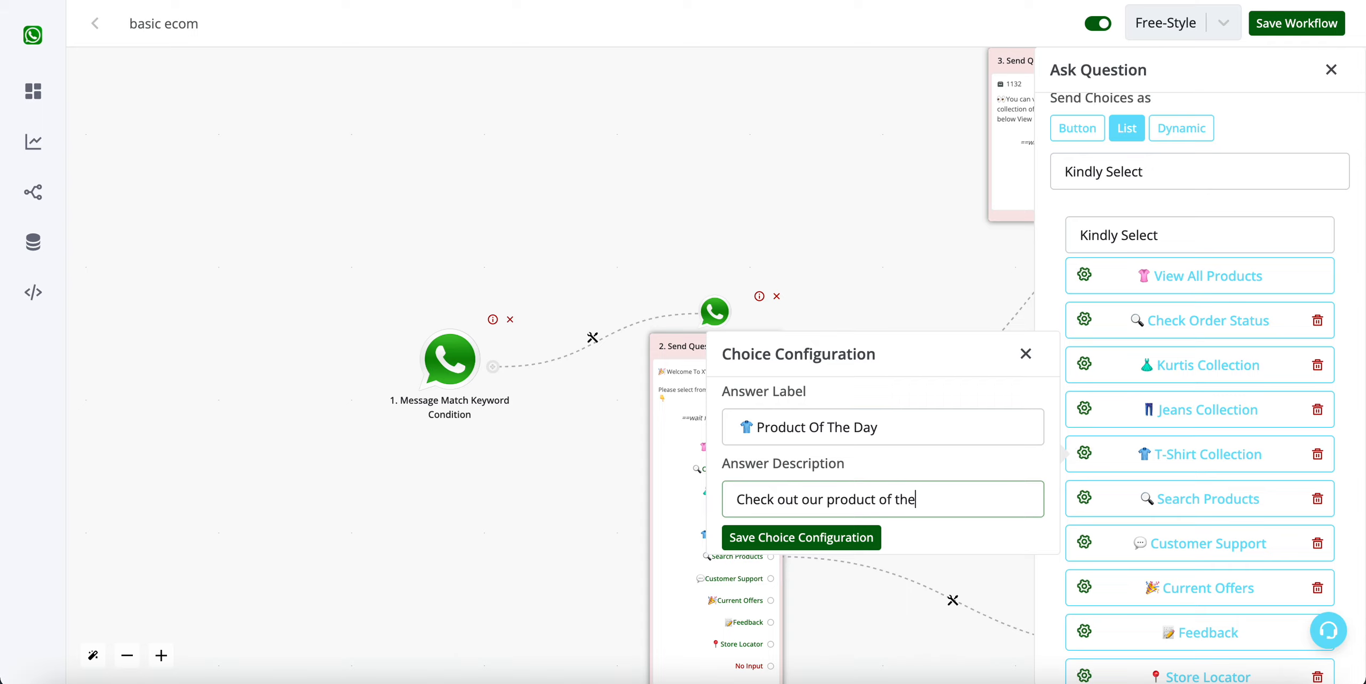
text(t of the day for maximum discount)
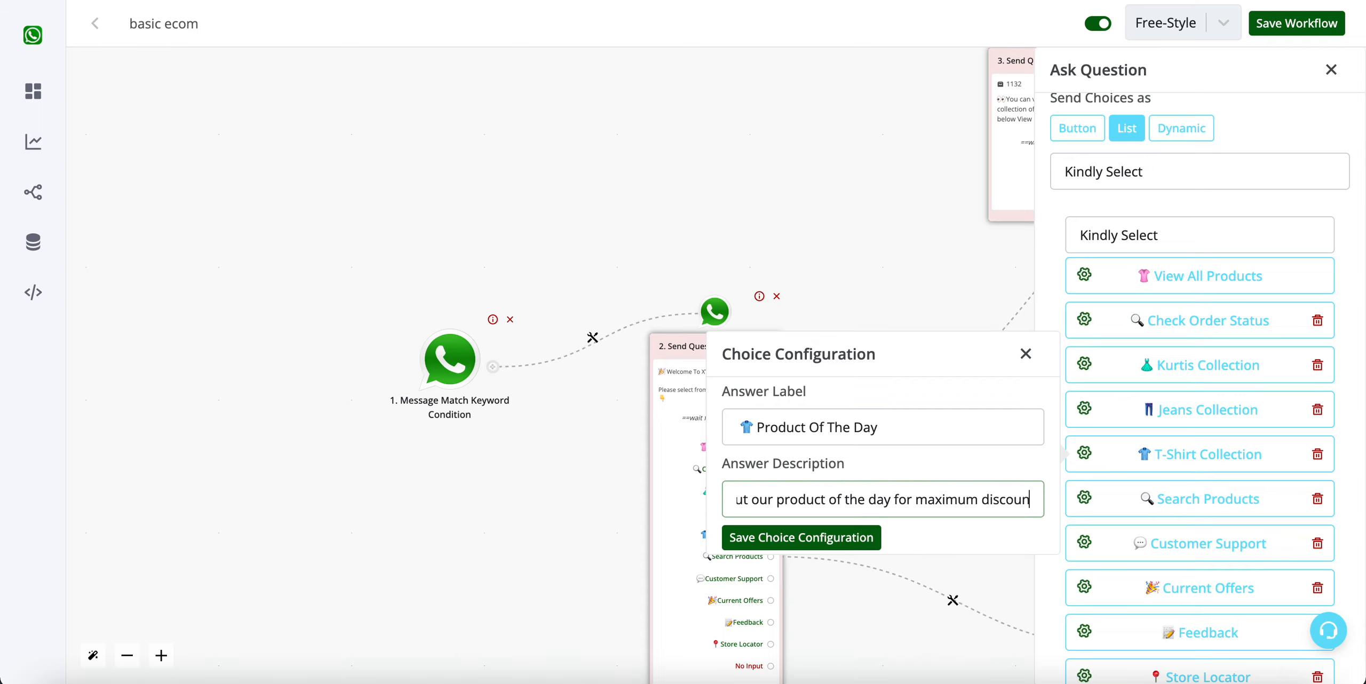
click(864, 537)
scroll(1157, 534, down, 10)
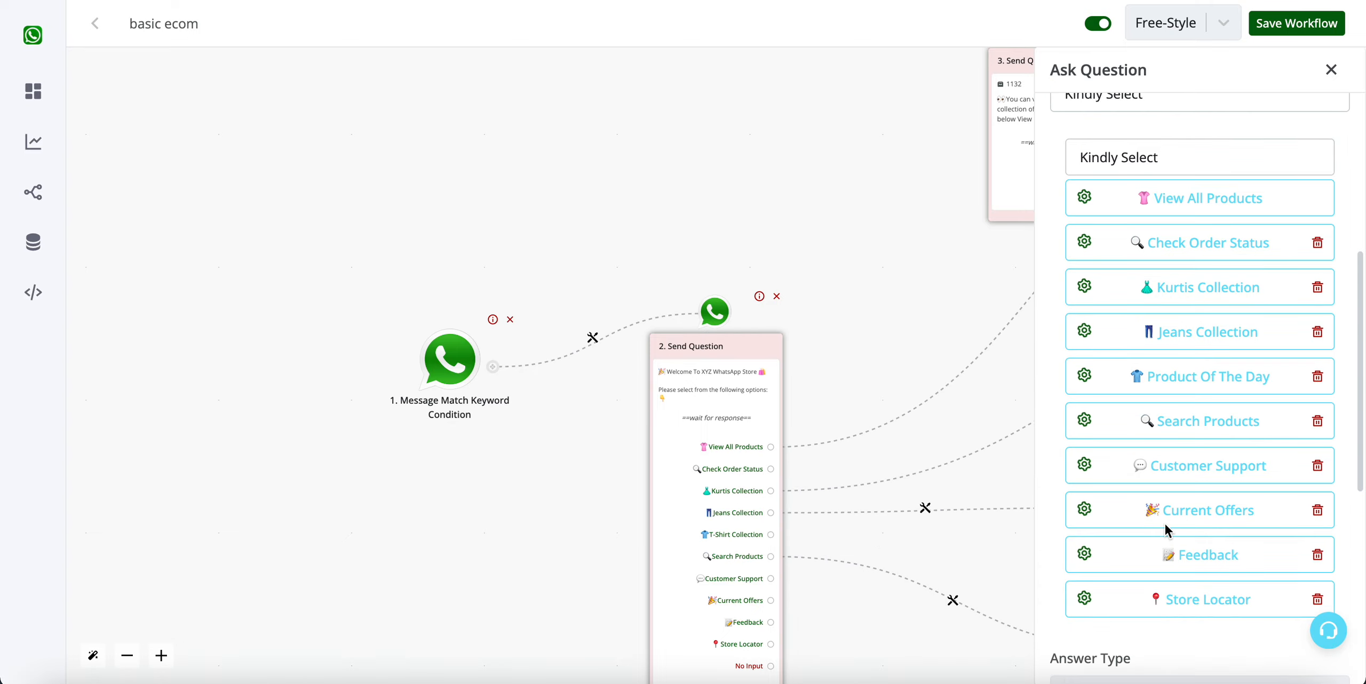
click(1126, 662)
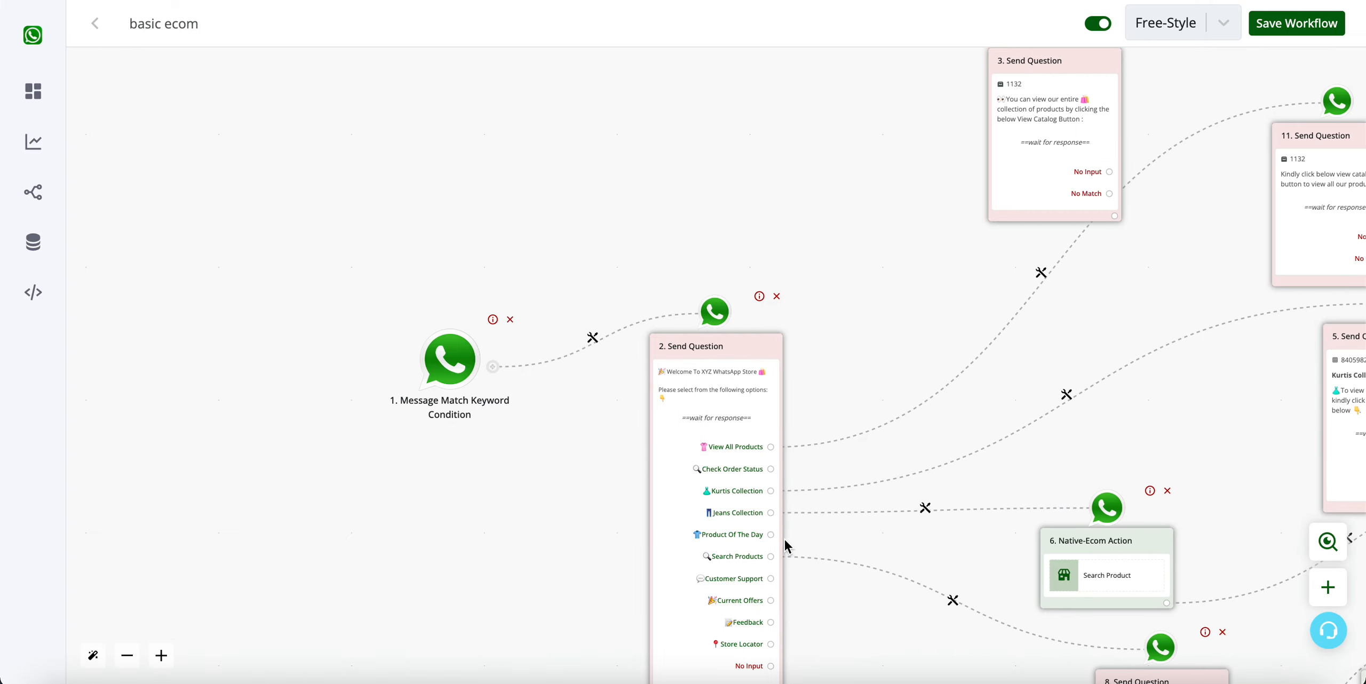
- Add an Ask Question step with the Single Product message type, connected to the Product Of The Day choice
click(770, 534)
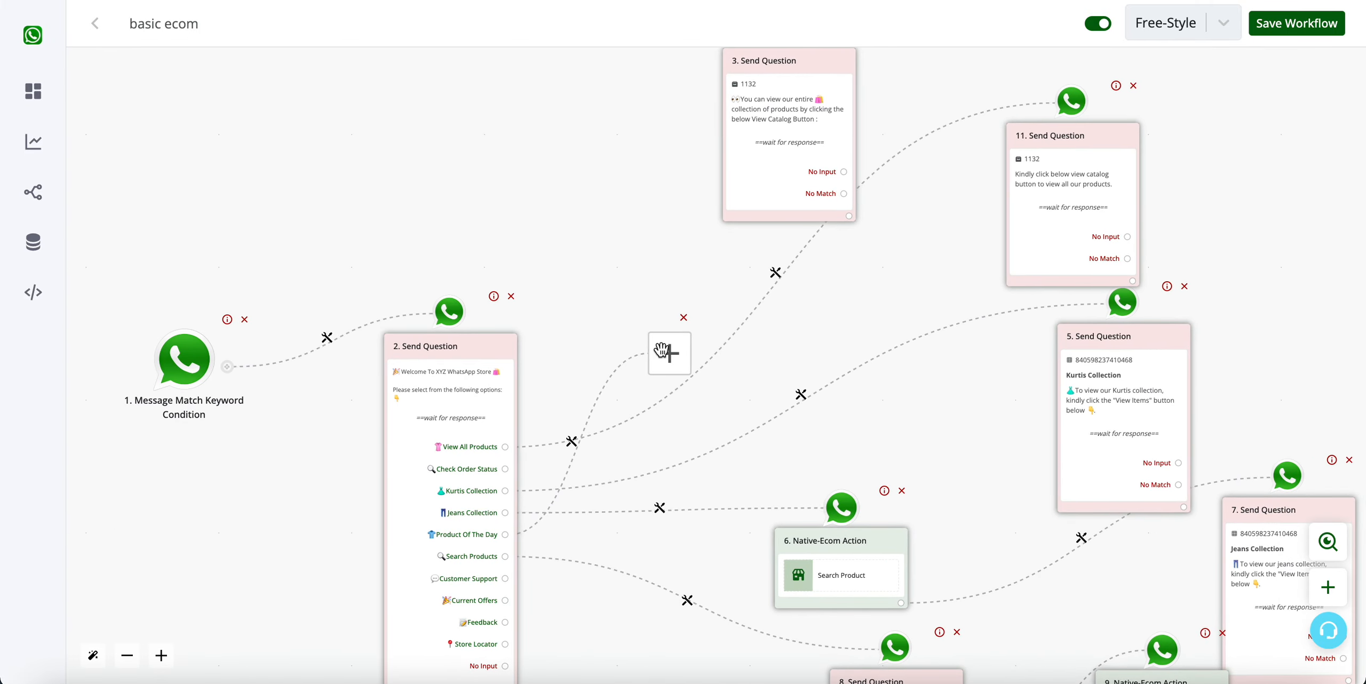
click(669, 354)
click(1190, 259)
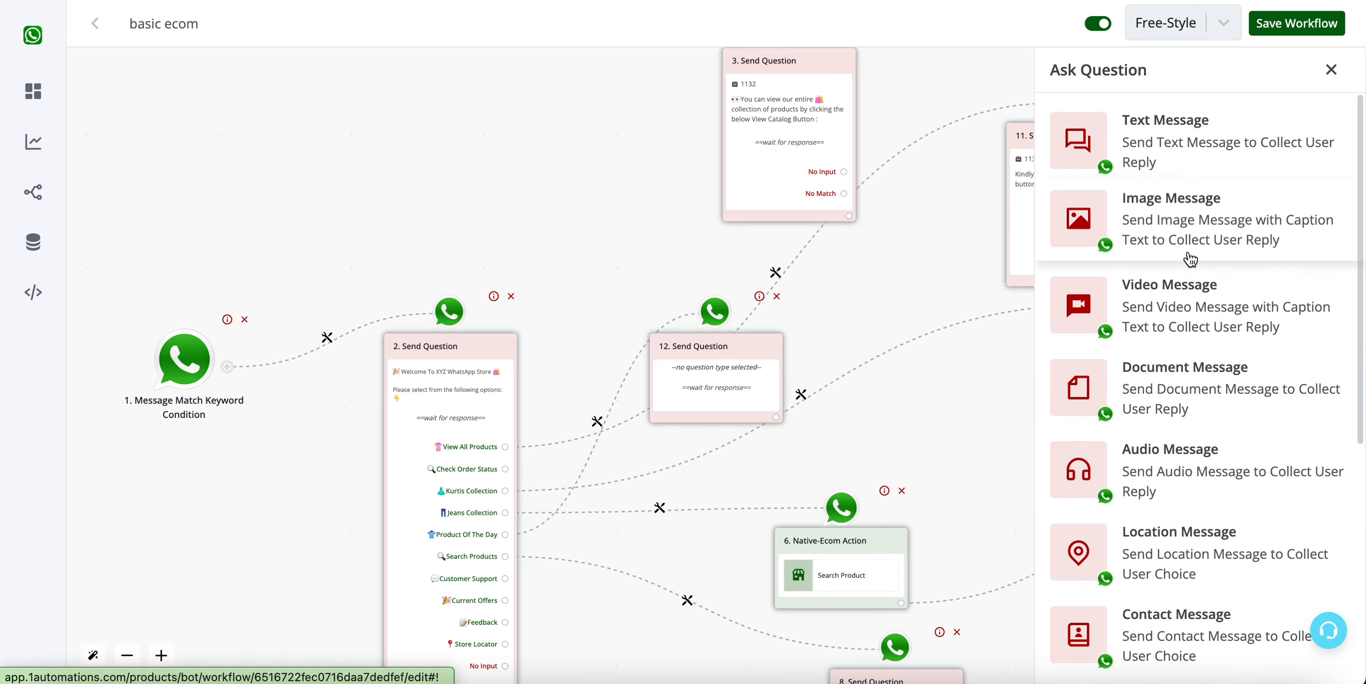
scroll(1168, 336, down, 6)
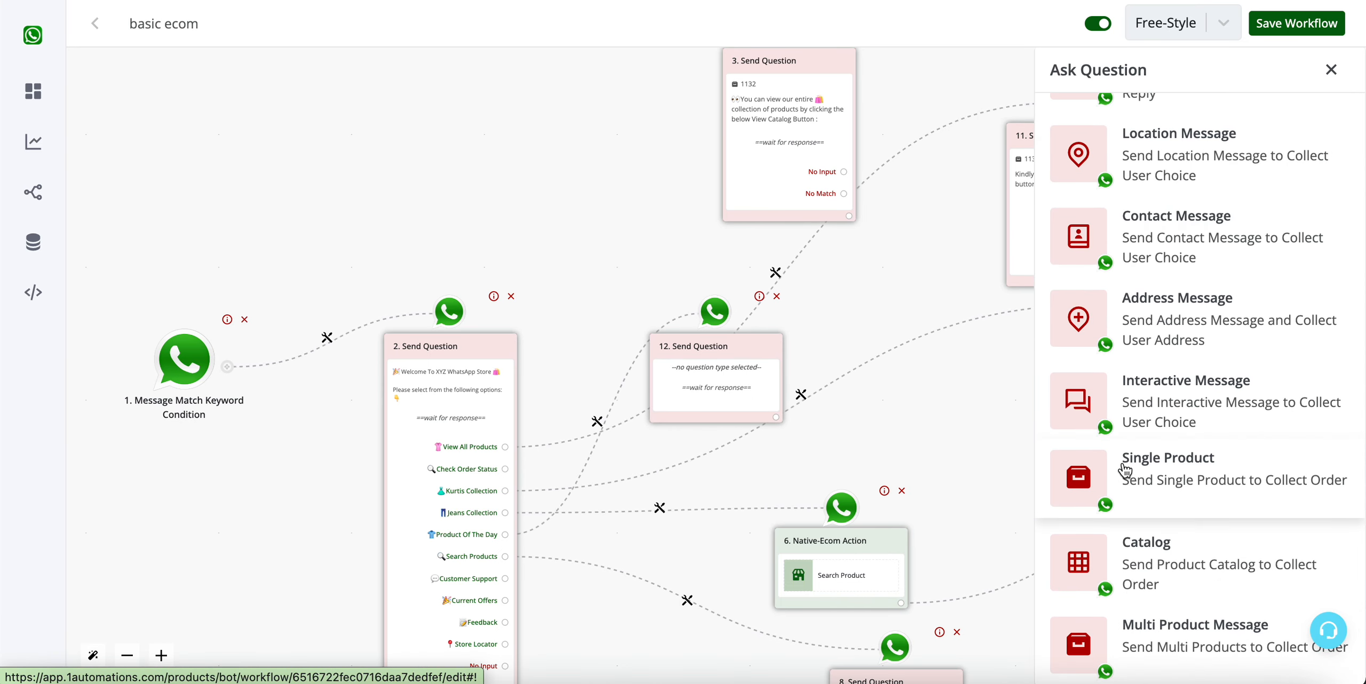
click(1164, 479)
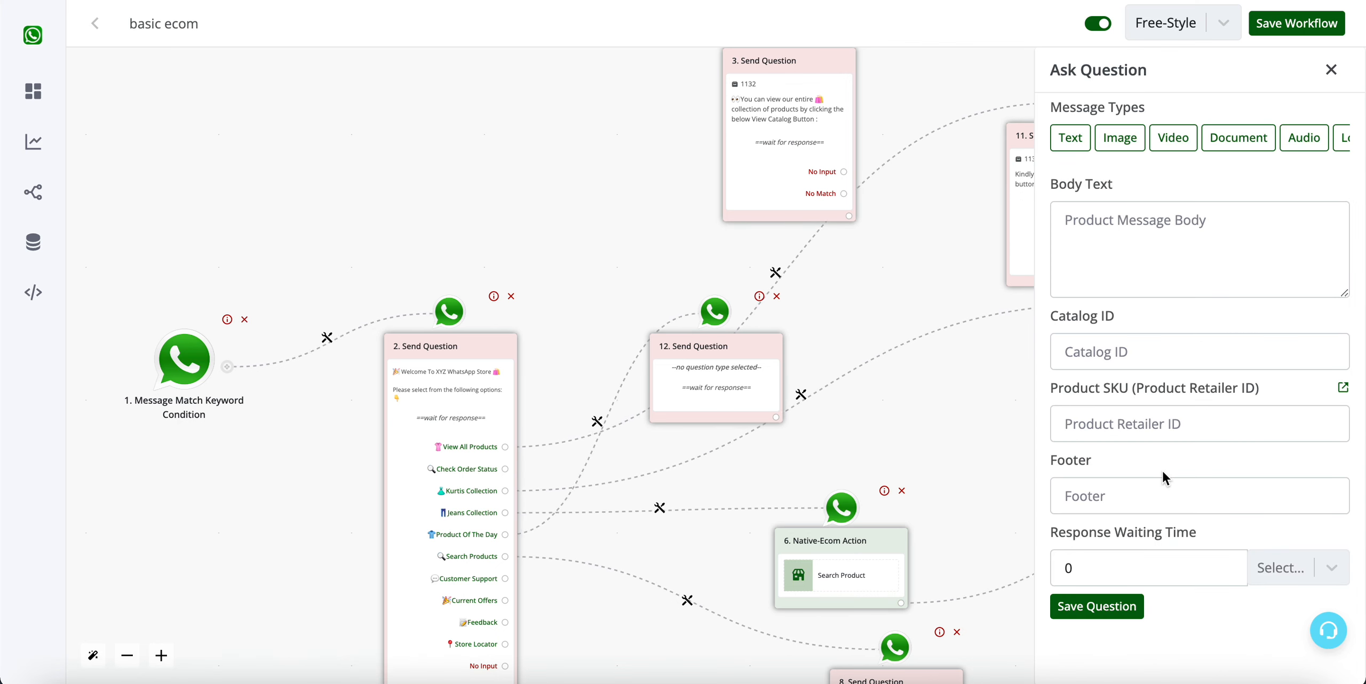
- Set the single product message body to "Blue Facebook Logo Tshirt is on 90% Off Today ! Buy Now"
click(1134, 267)
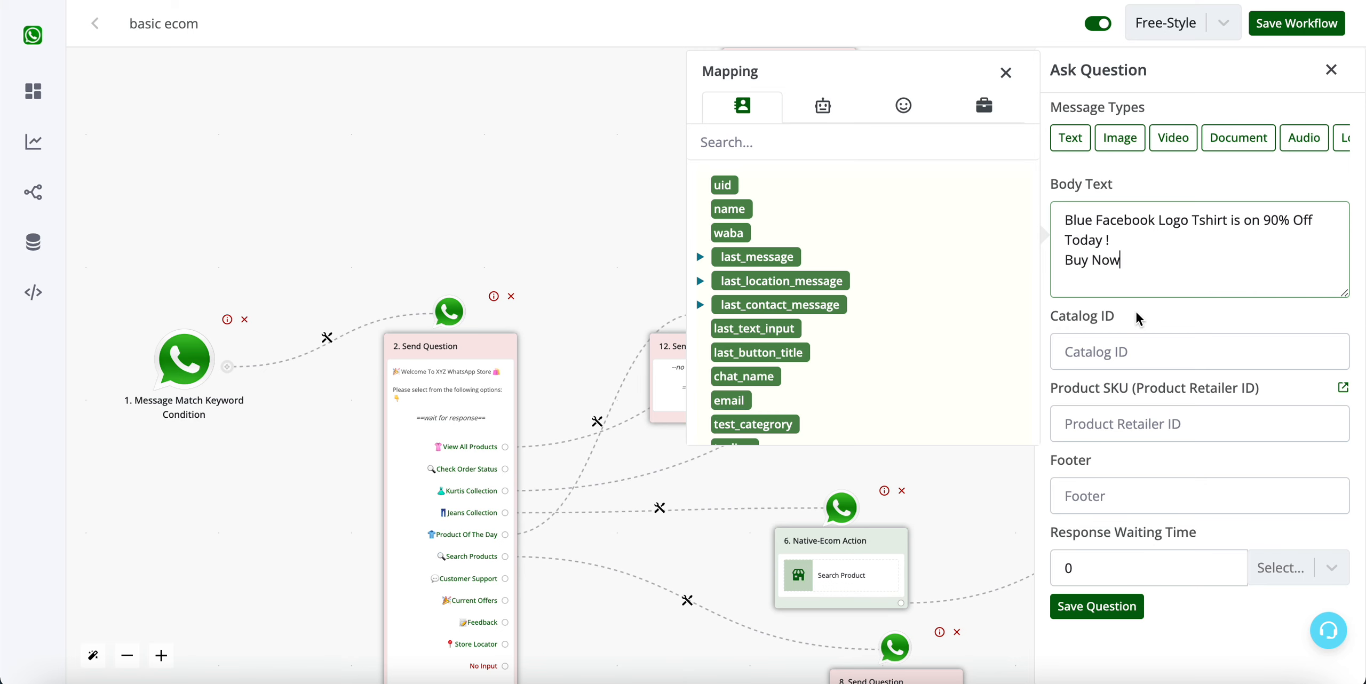
click(1129, 343)
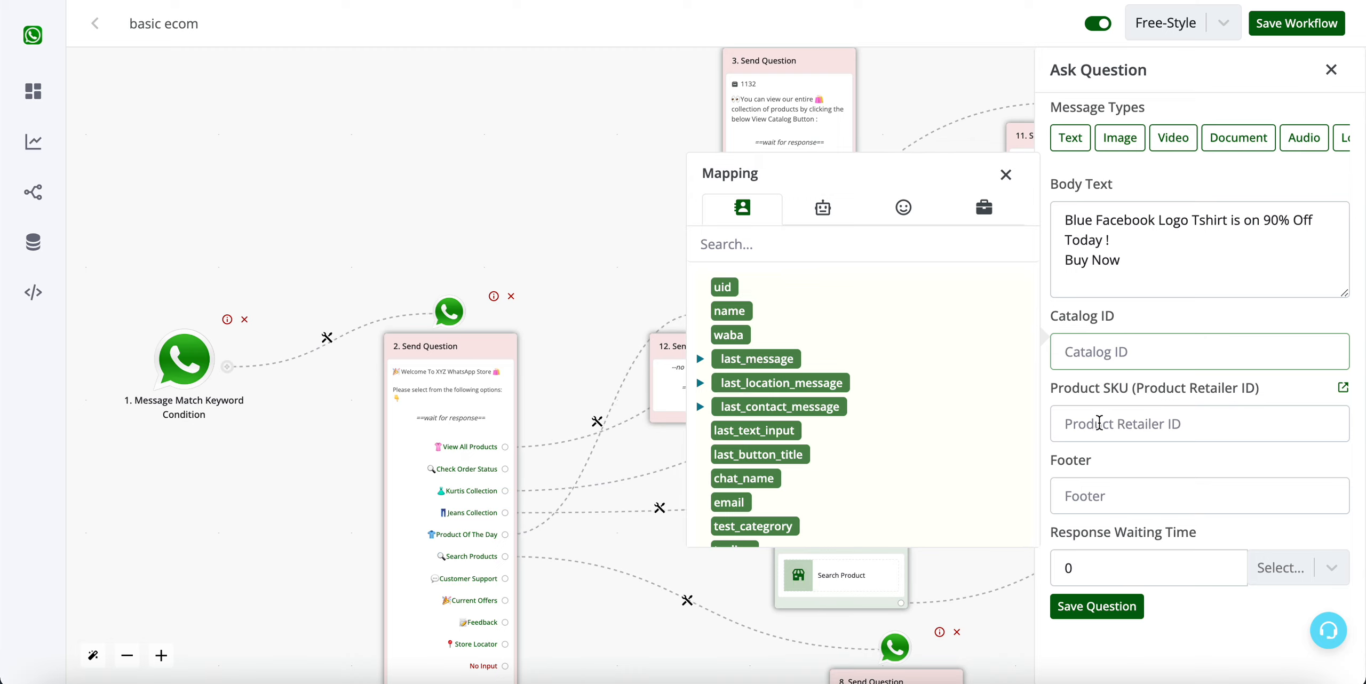
- Copy the SKU of Blue Facebook T-Shirt XL from the product inventory and set the single product message's Product SKU to 1126
click(1344, 388)
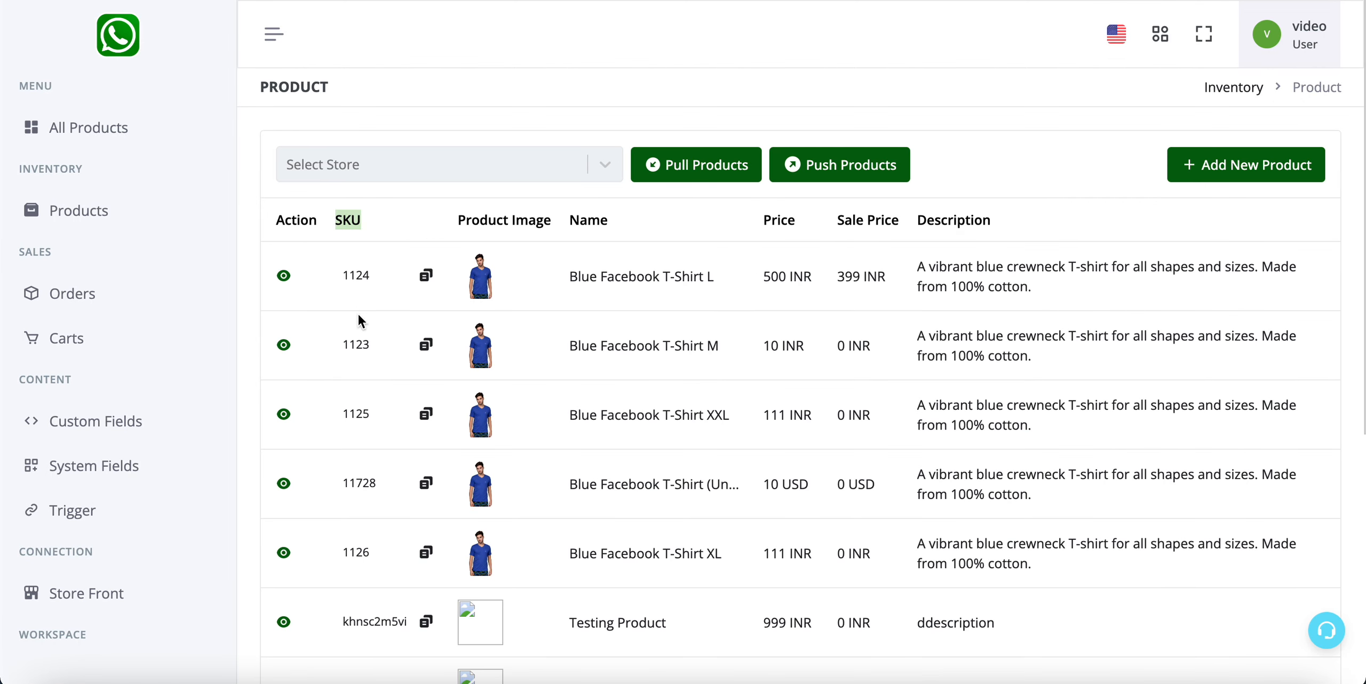
scroll(365, 480, down, 3)
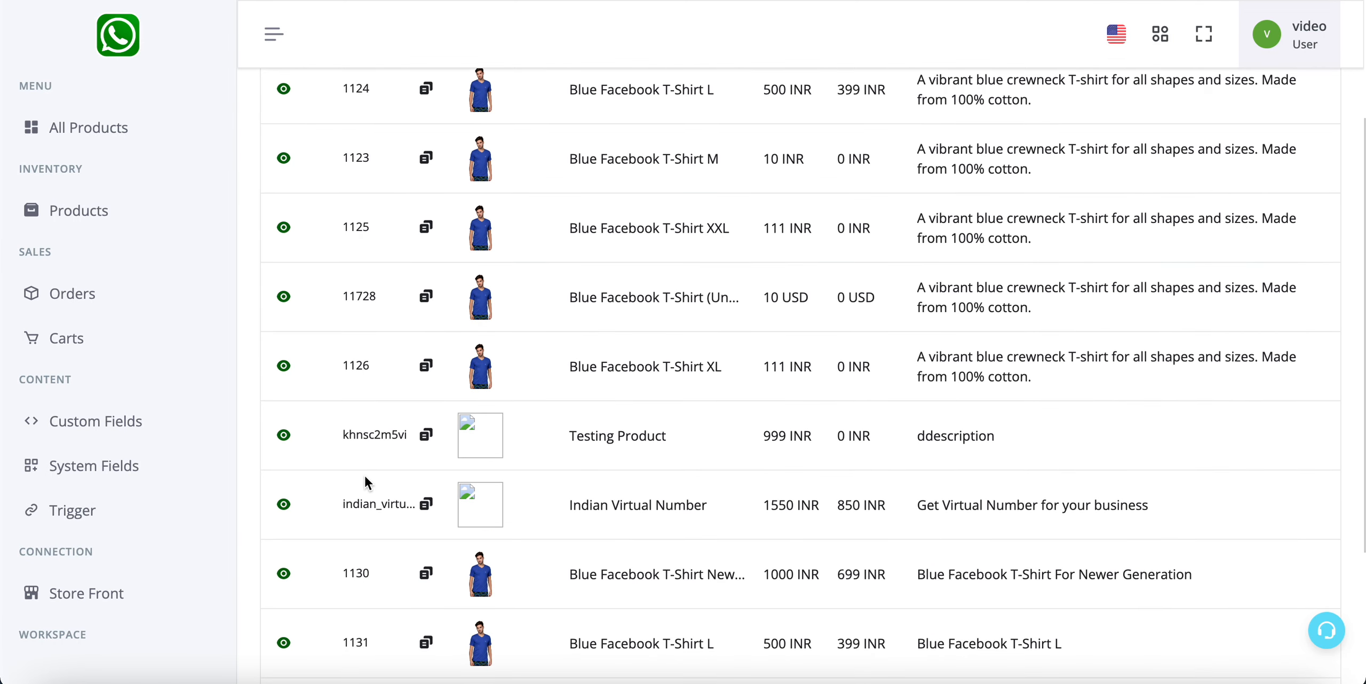
click(425, 367)
key(ctrl+shift+Tab)
click(1142, 411)
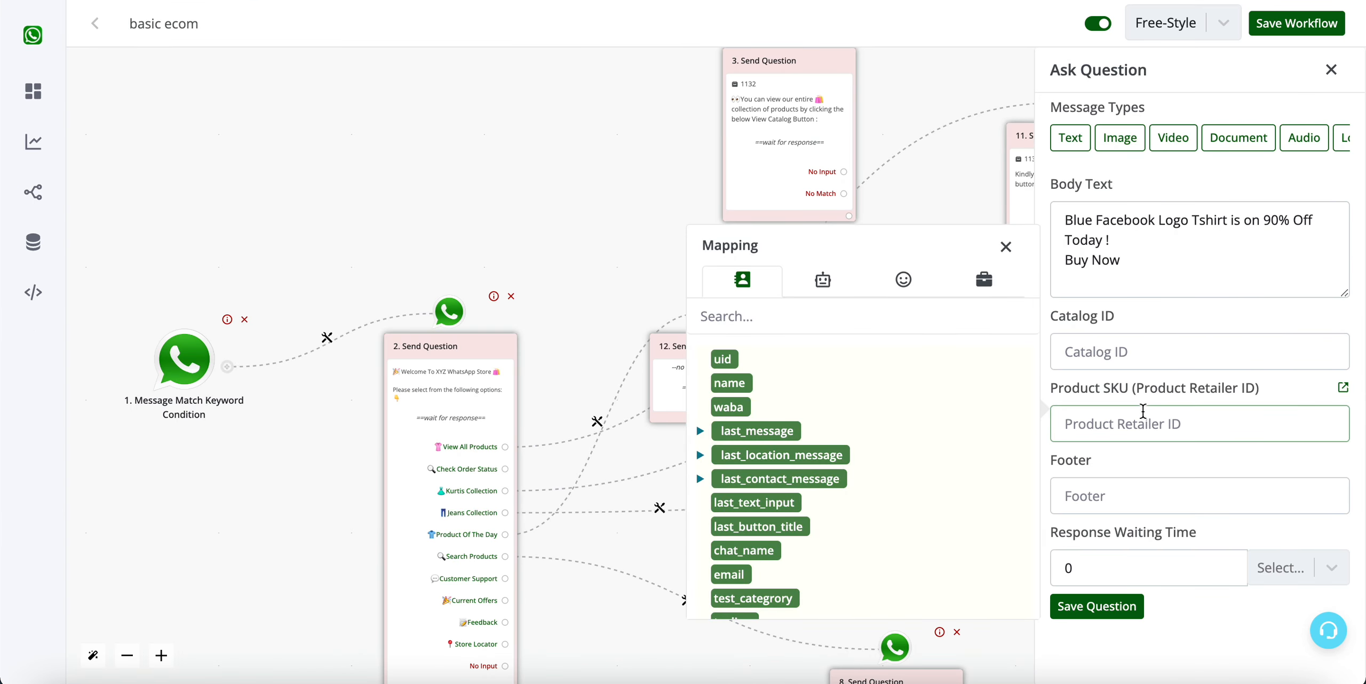
key(ctrl+v)
- Copy the FC store's catalog ID from Store Front into the single product message's Catalog ID and save the question
key(ctrl+Tab)
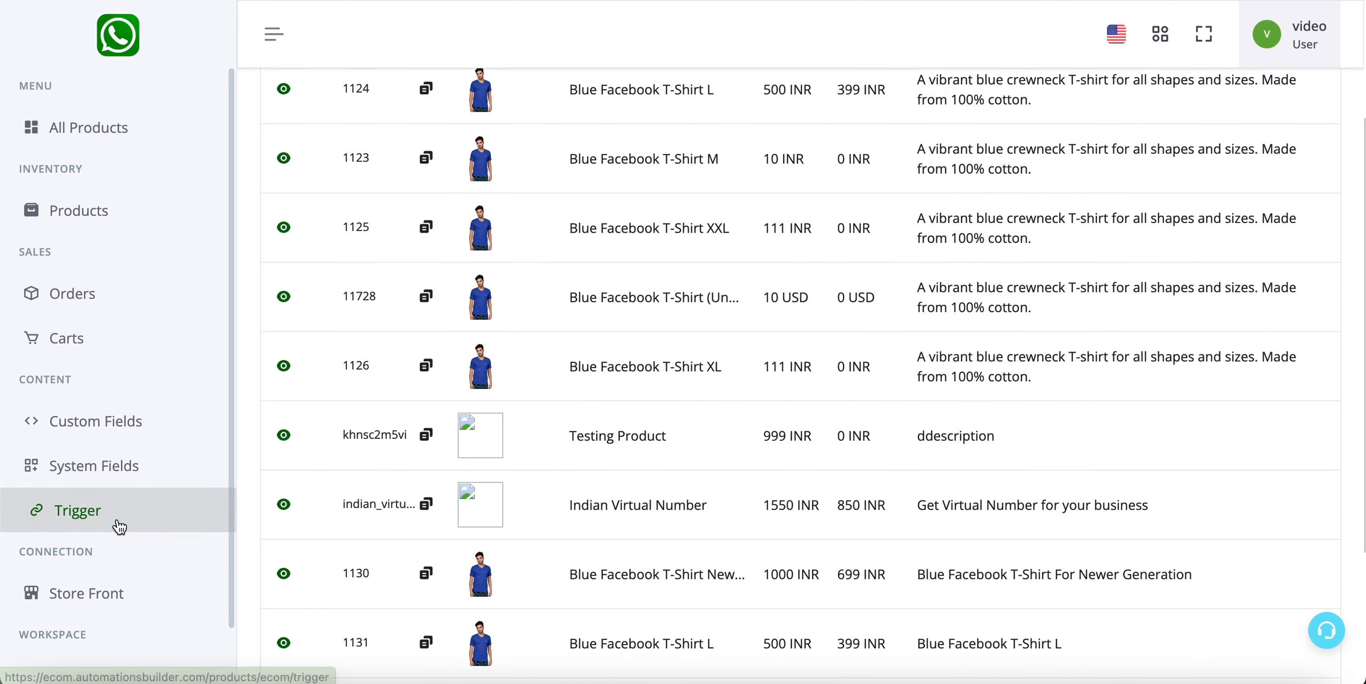
key(ctrl+shift+Tab)
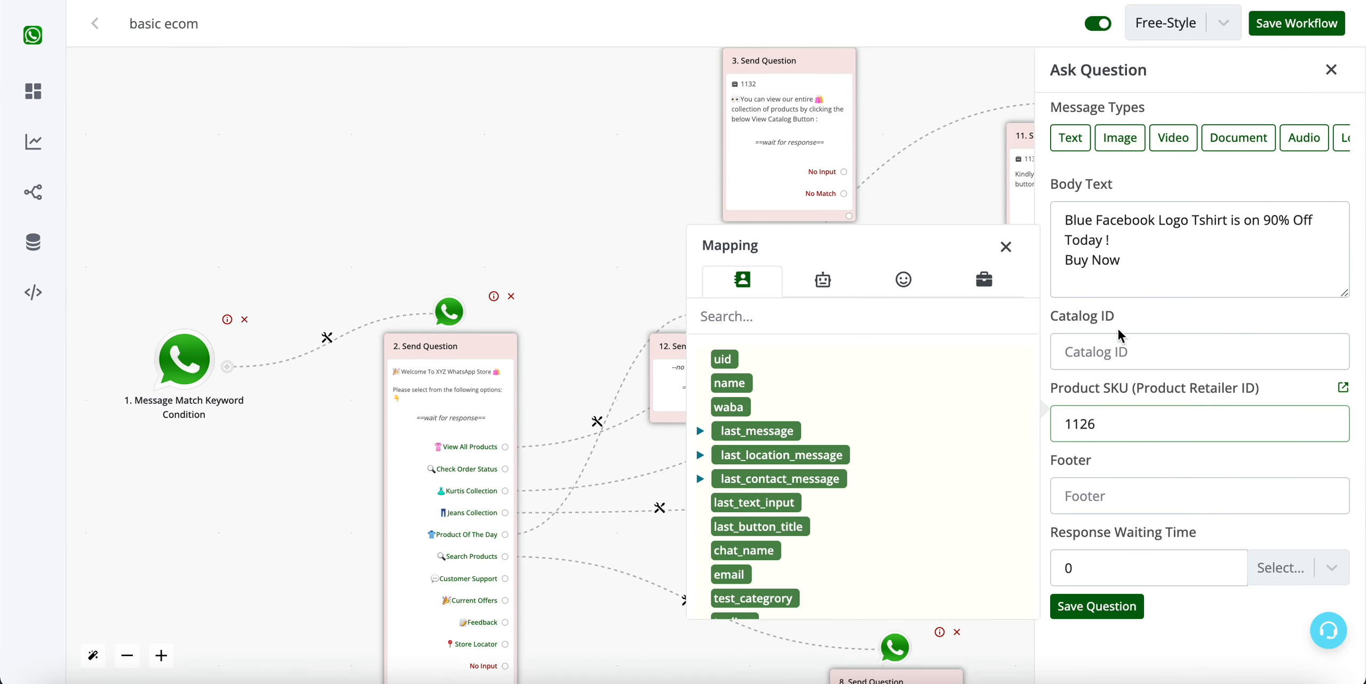
key(ctrl+Tab)
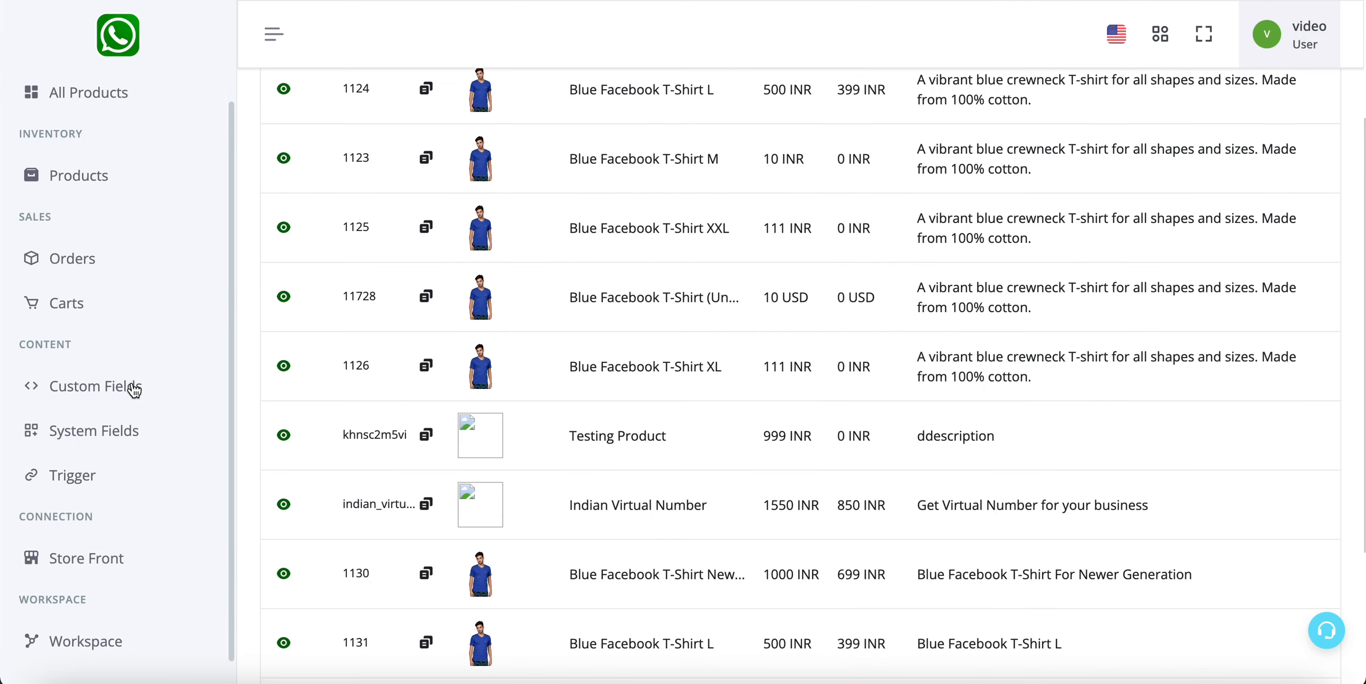
click(86, 556)
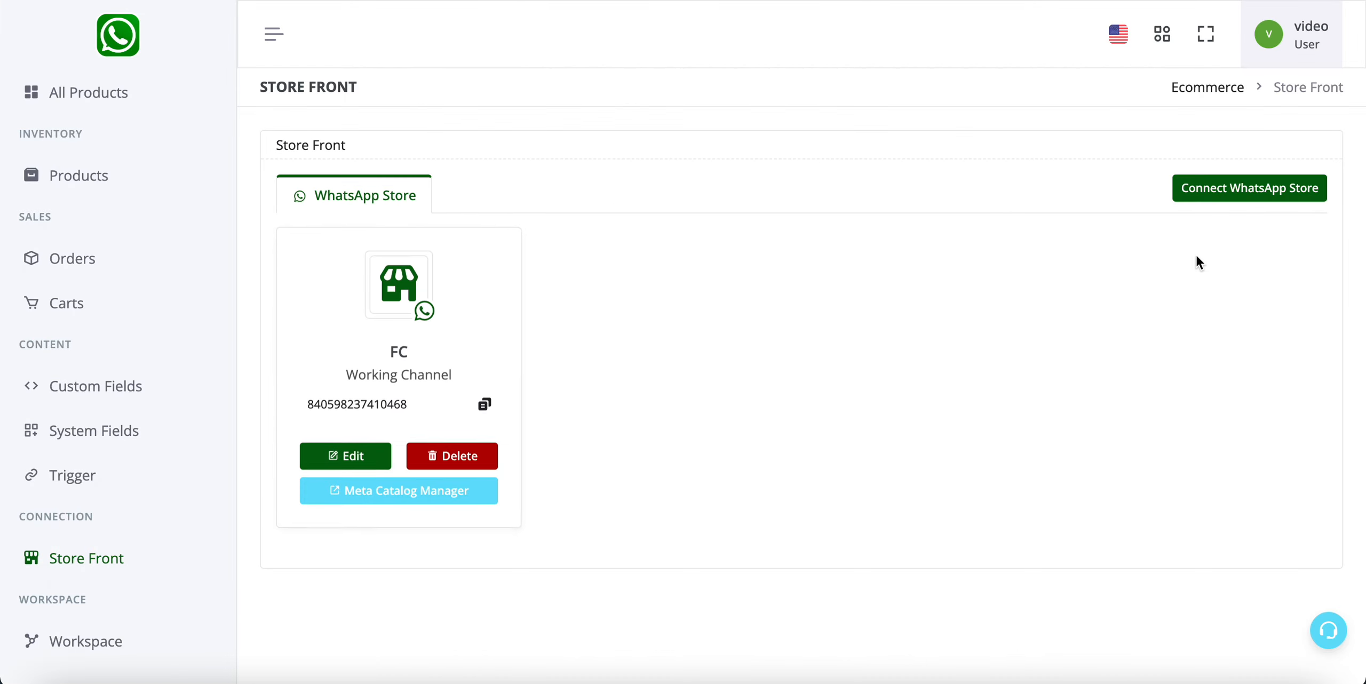
click(485, 401)
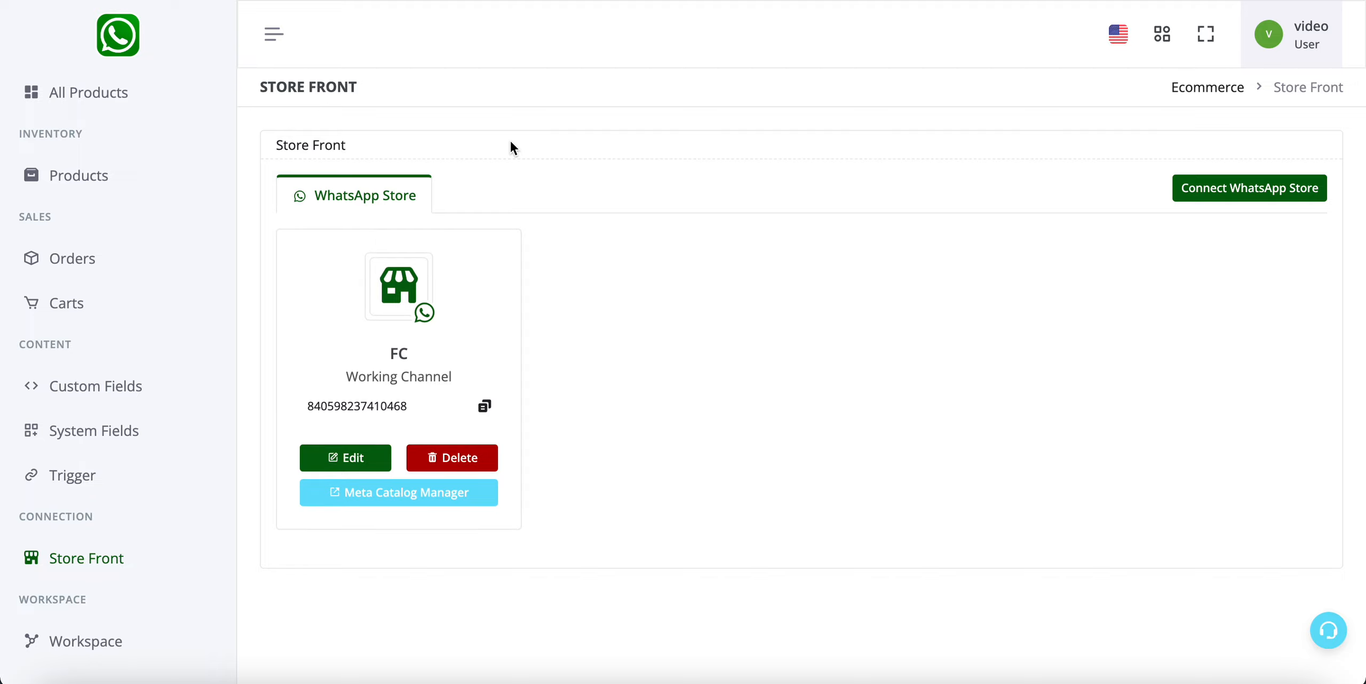
double_click(388, 401)
click(475, 399)
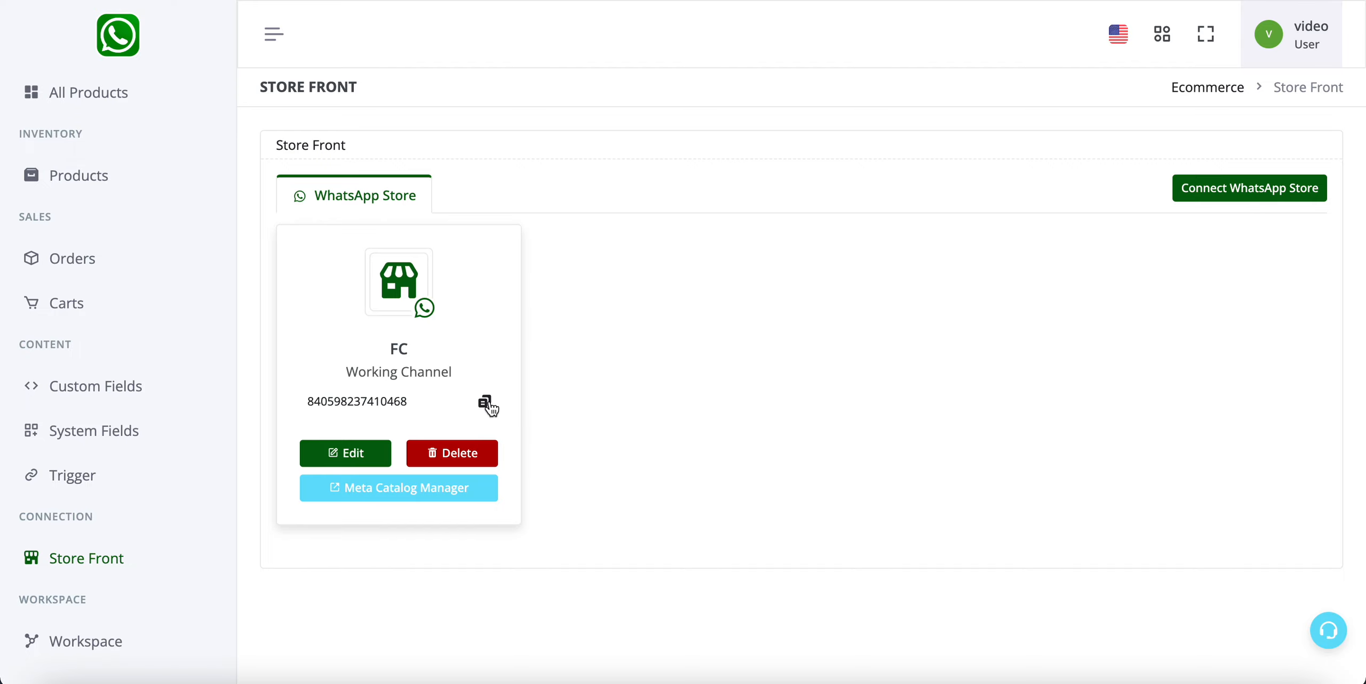
click(1081, 341)
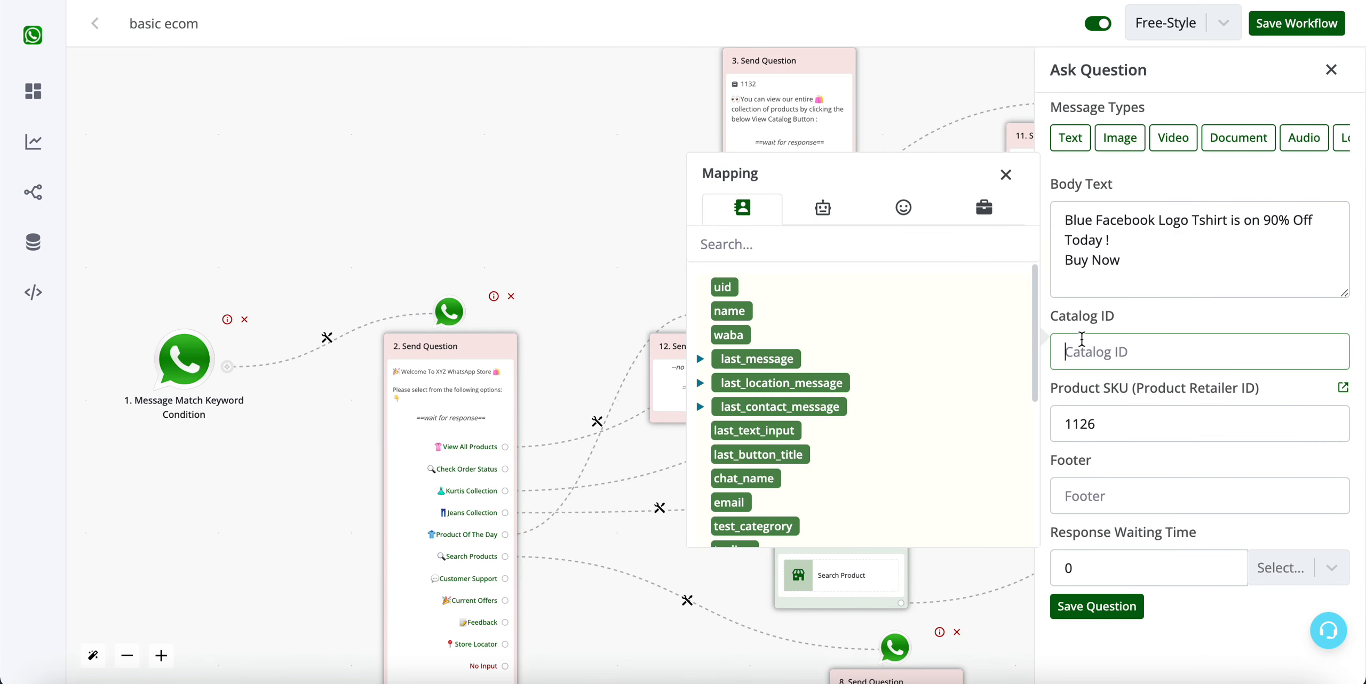
key(ctrl+v)
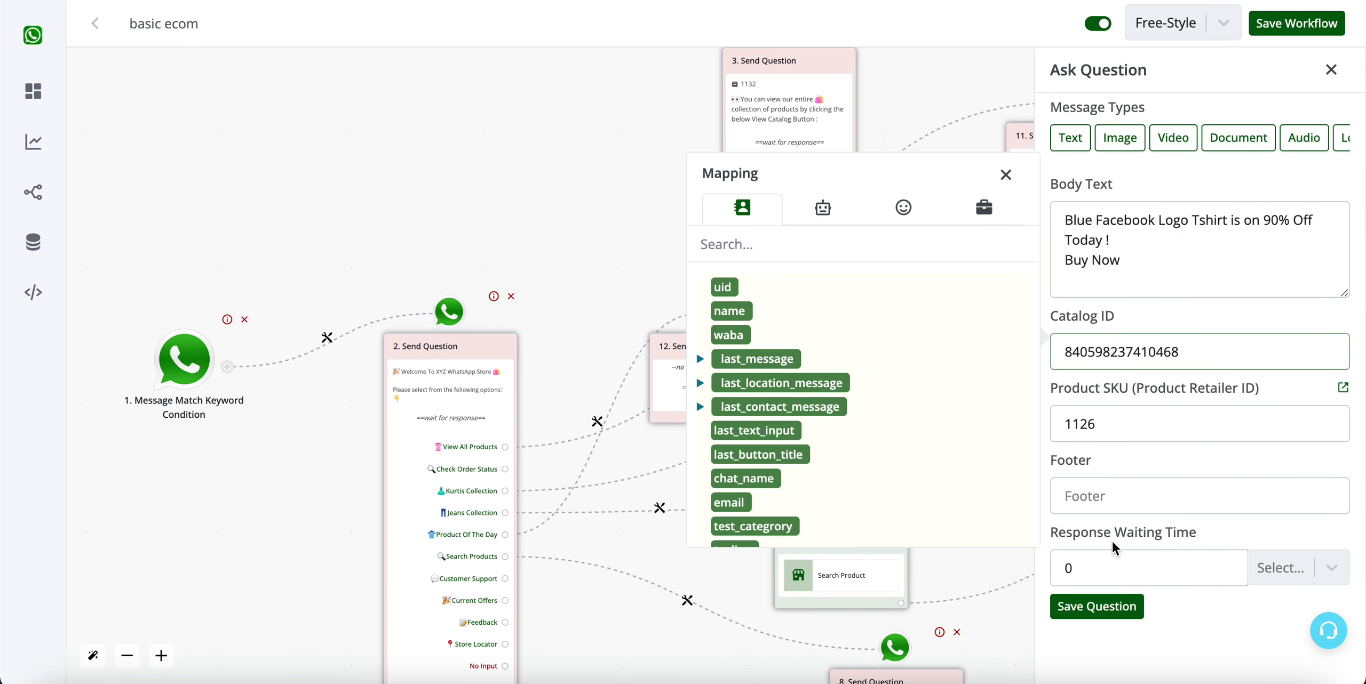
click(1117, 606)
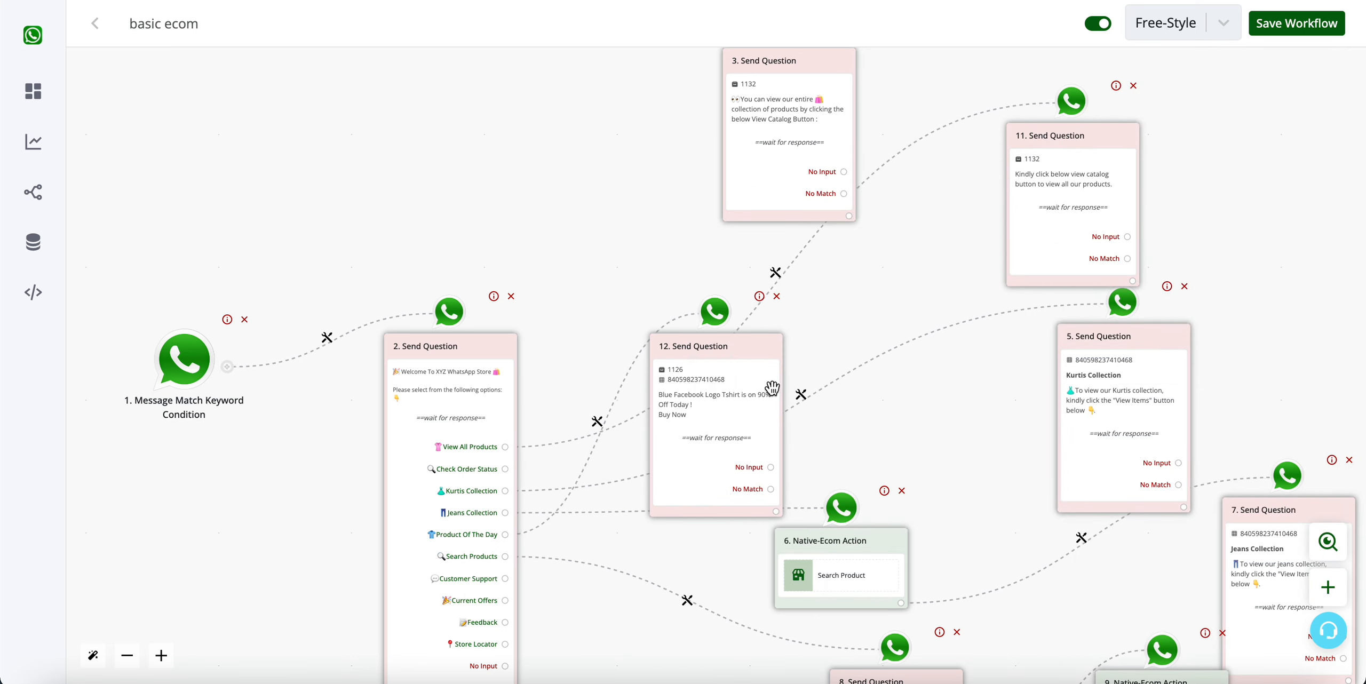
- Move the single product question block down the canvas, clear of the other choices' connections
scroll(776, 393, down, 3)
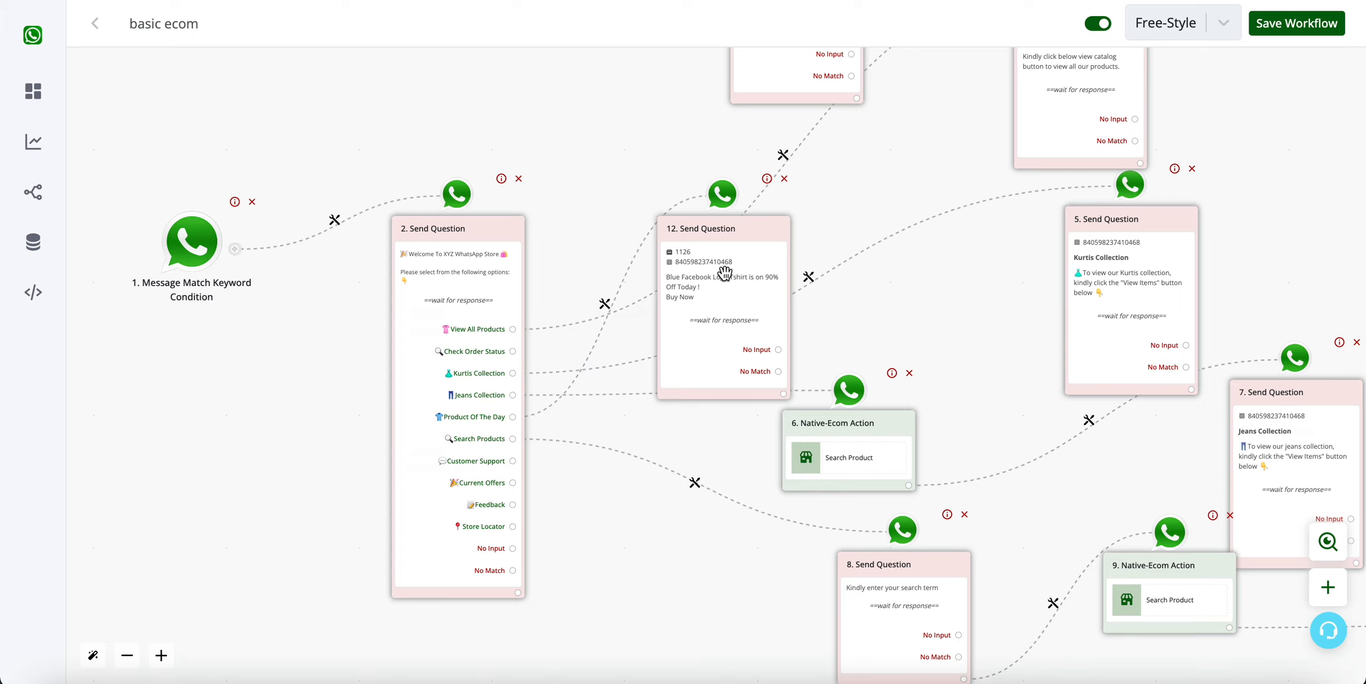
drag(724, 274, 650, 655)
drag(936, 374, 872, 386)
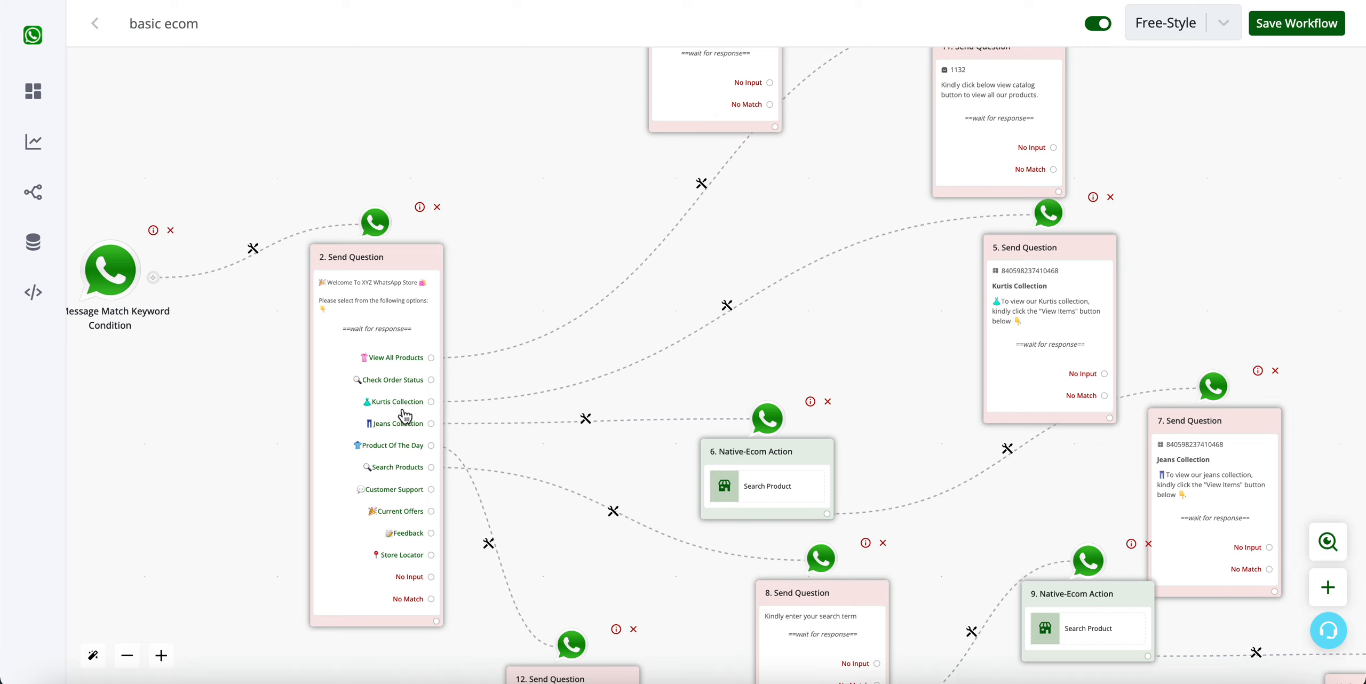
- Remove the connection between the welcome question's Kurtis Collection choice and the existing Kurtis Collection question
scroll(404, 412, up, 5)
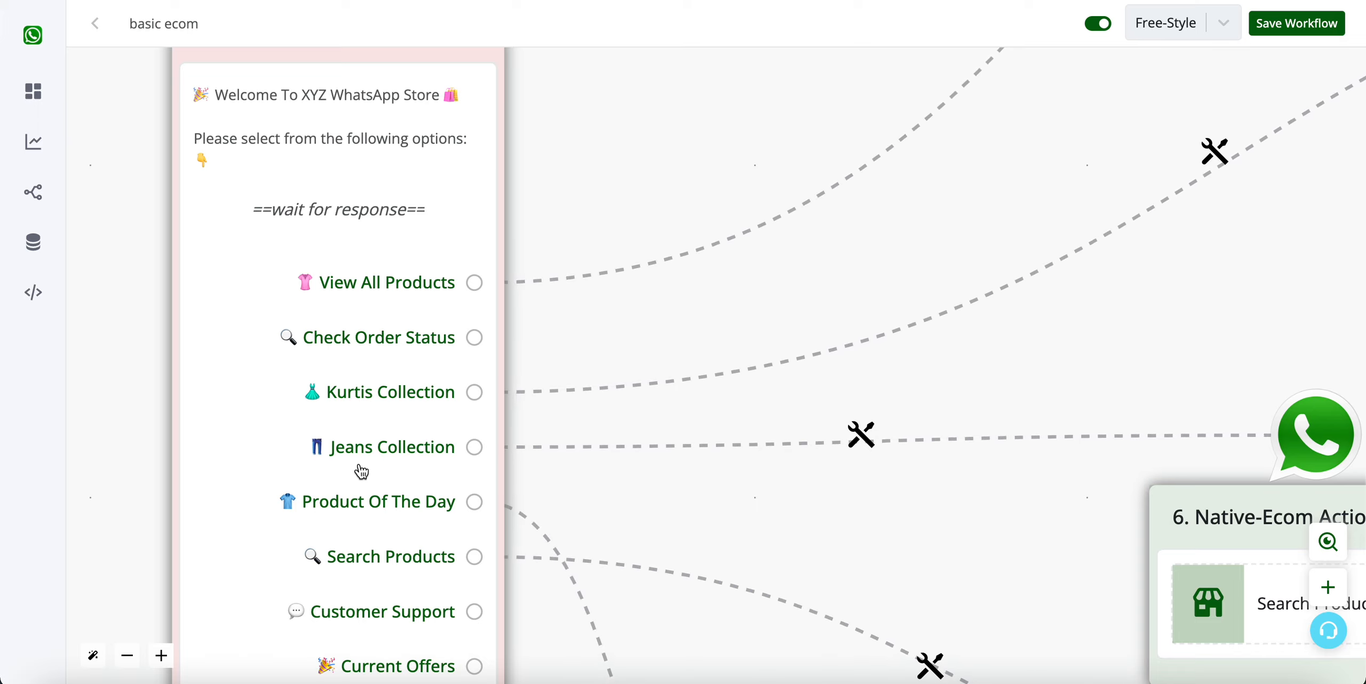
scroll(361, 471, down, 5)
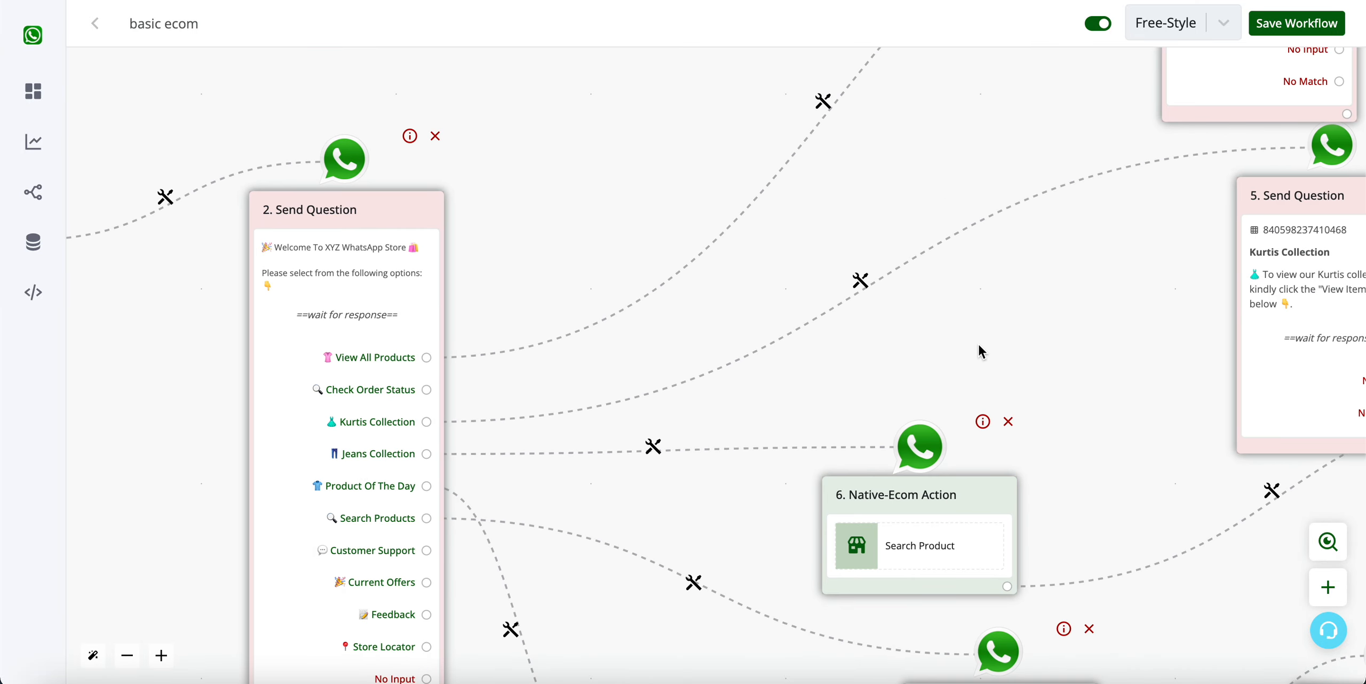
drag(978, 343, 717, 315)
drag(853, 281, 986, 276)
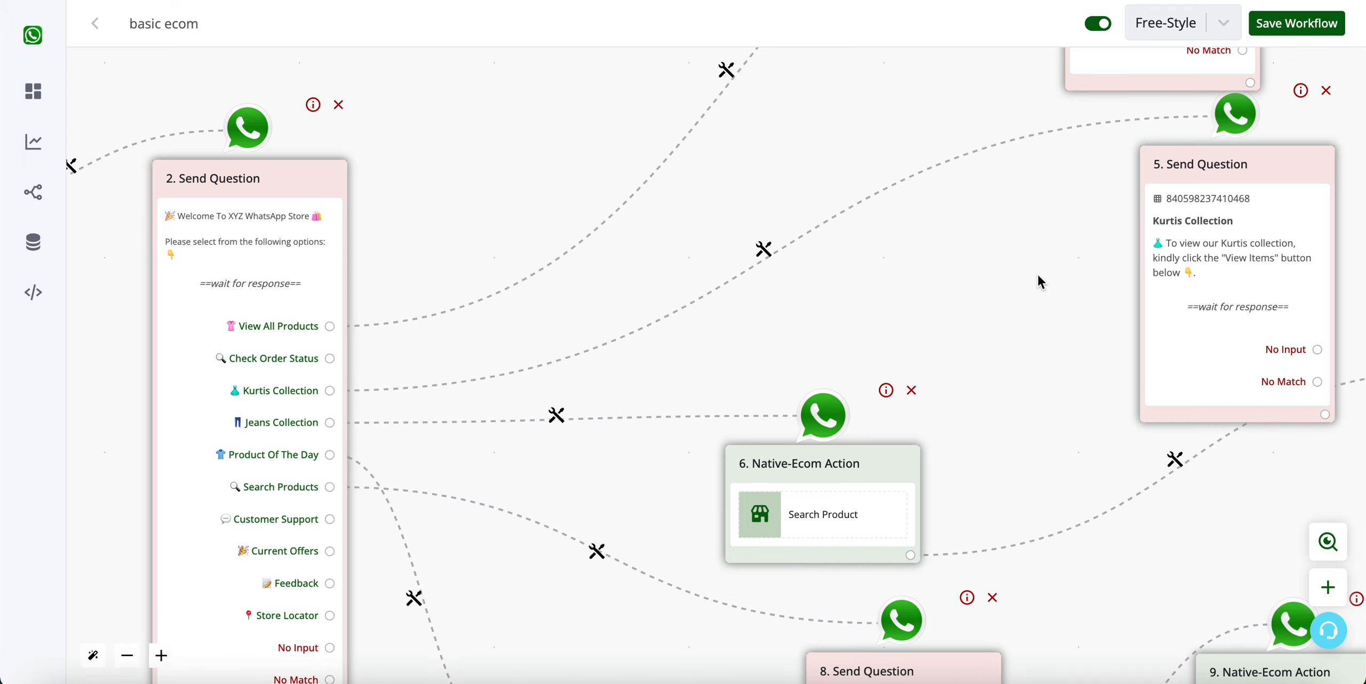
click(763, 249)
click(854, 372)
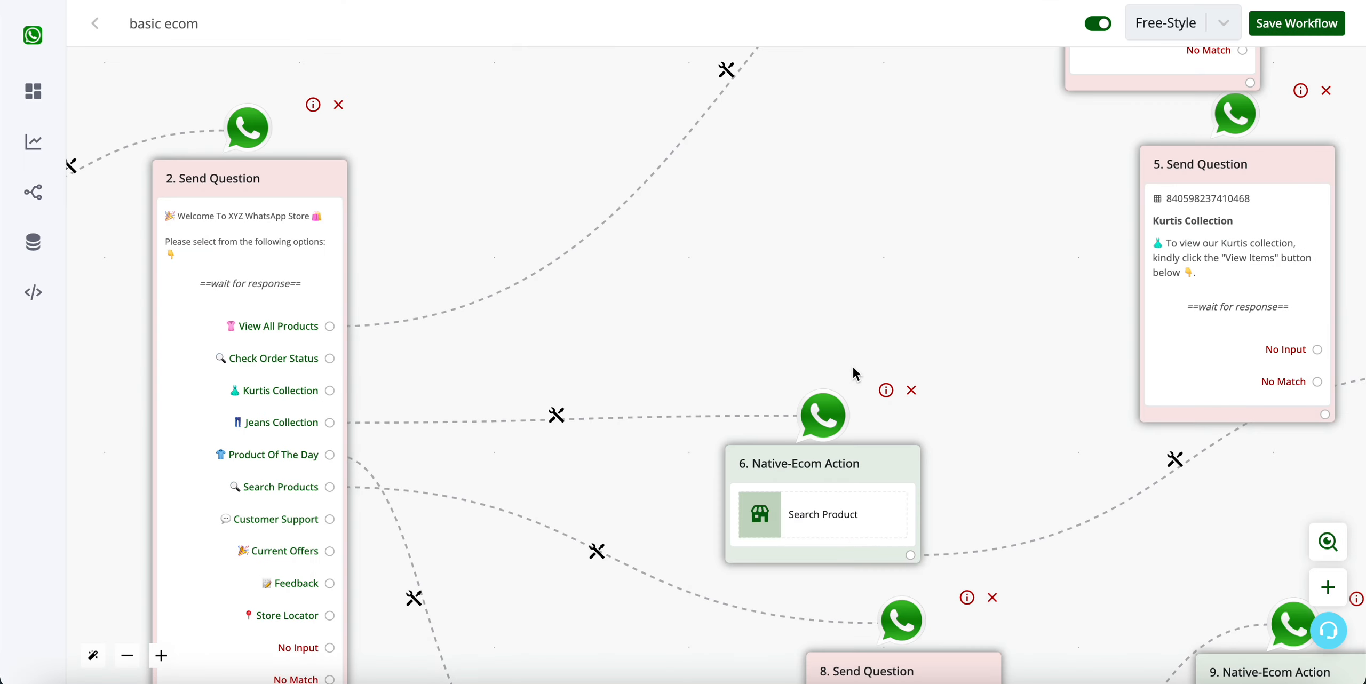
- Add an Ask Question step with the Multi Product Message type, connected to the Kurtis Collection choice
click(333, 393)
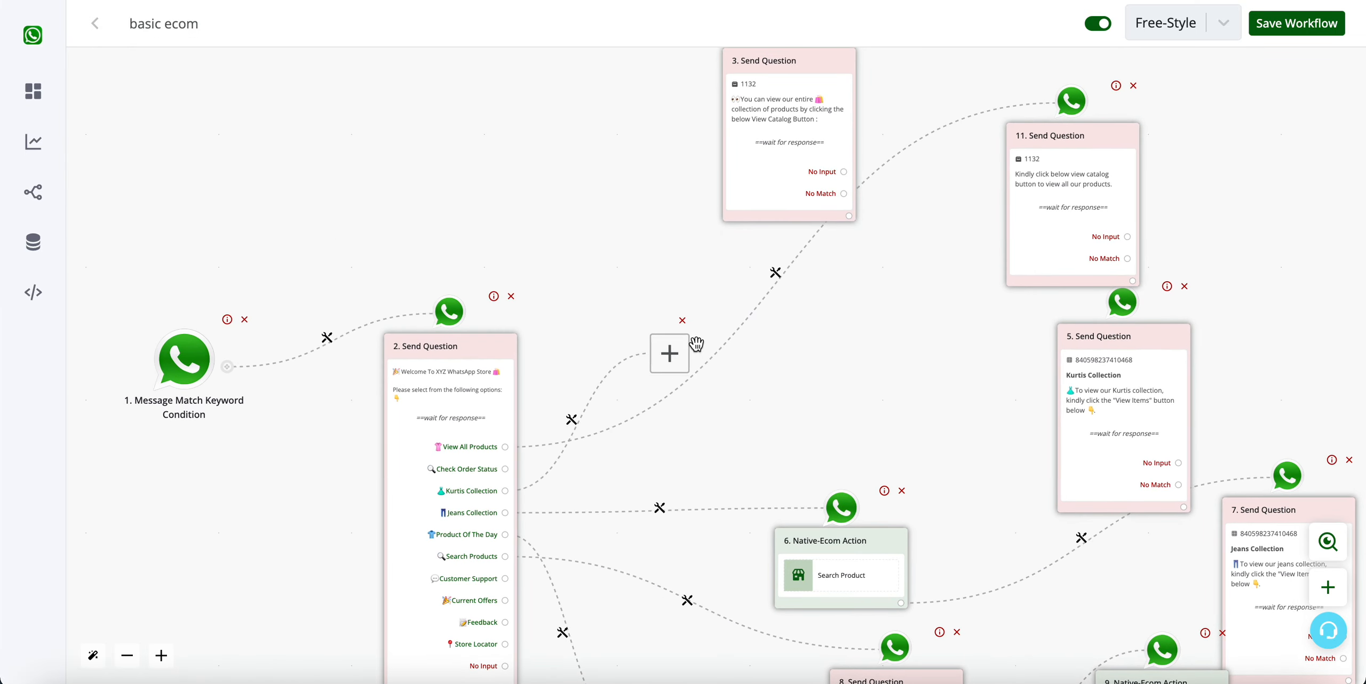
click(664, 351)
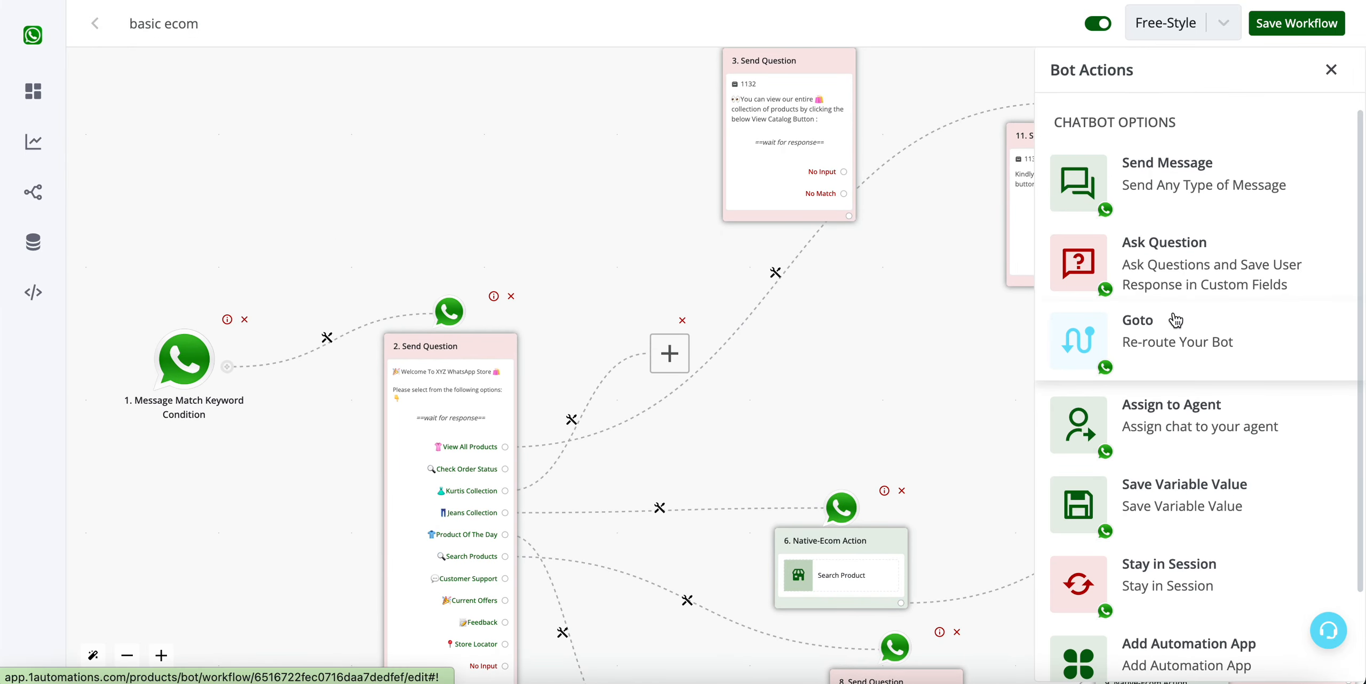
click(1208, 296)
scroll(1204, 461, down, 5)
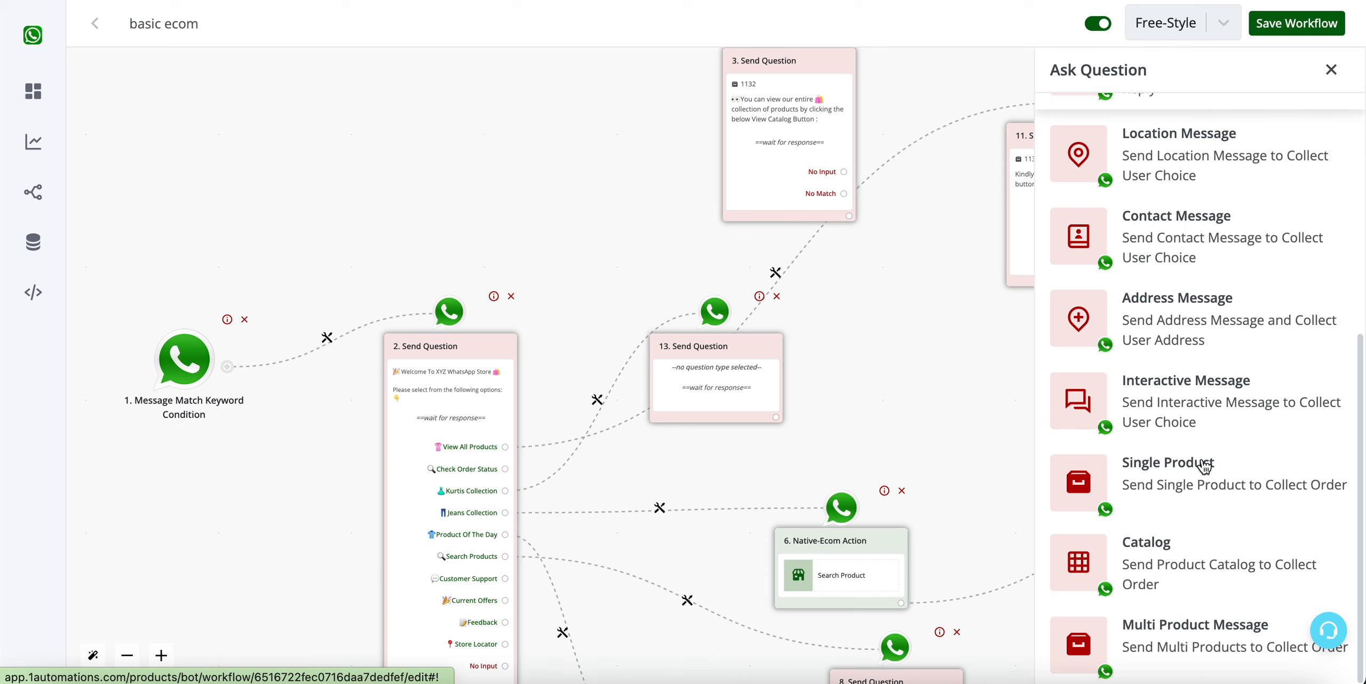
click(1182, 464)
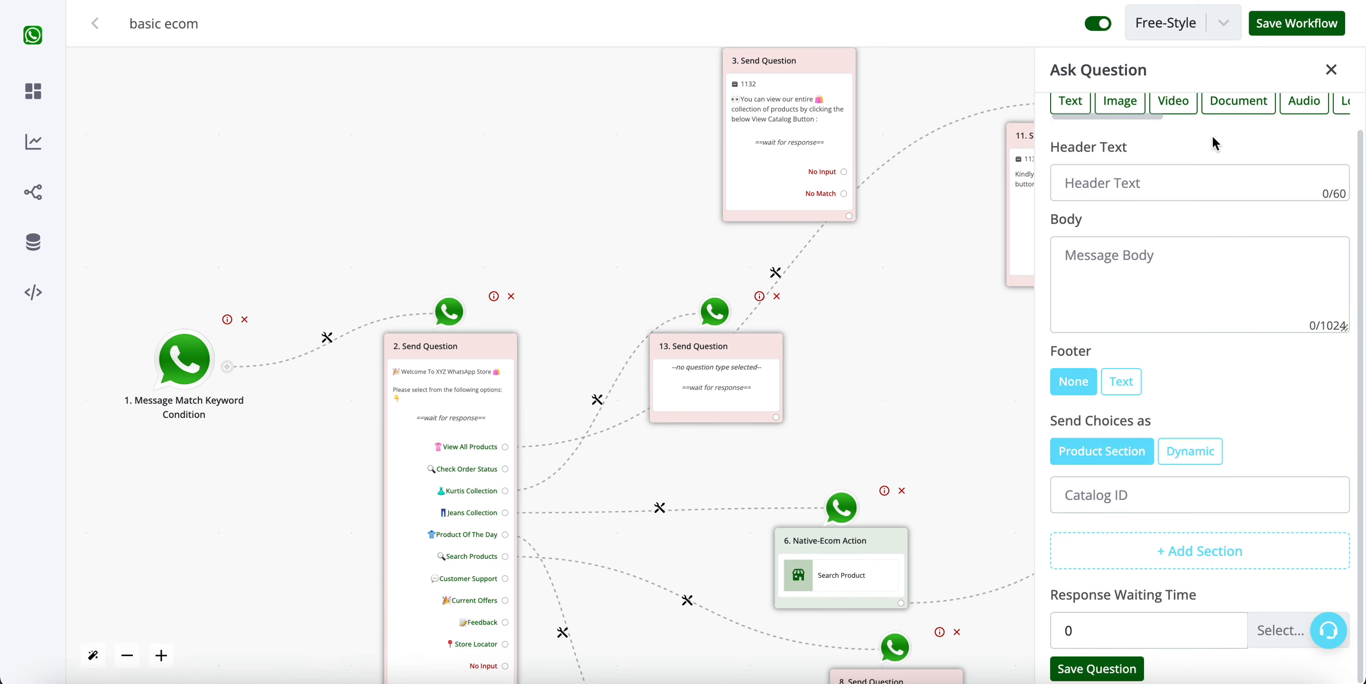
- Set the multi product message's header to "View Bracelets" and its body to "click below button to view our kurtis collection"
click(1204, 182)
click(1200, 229)
click(1197, 252)
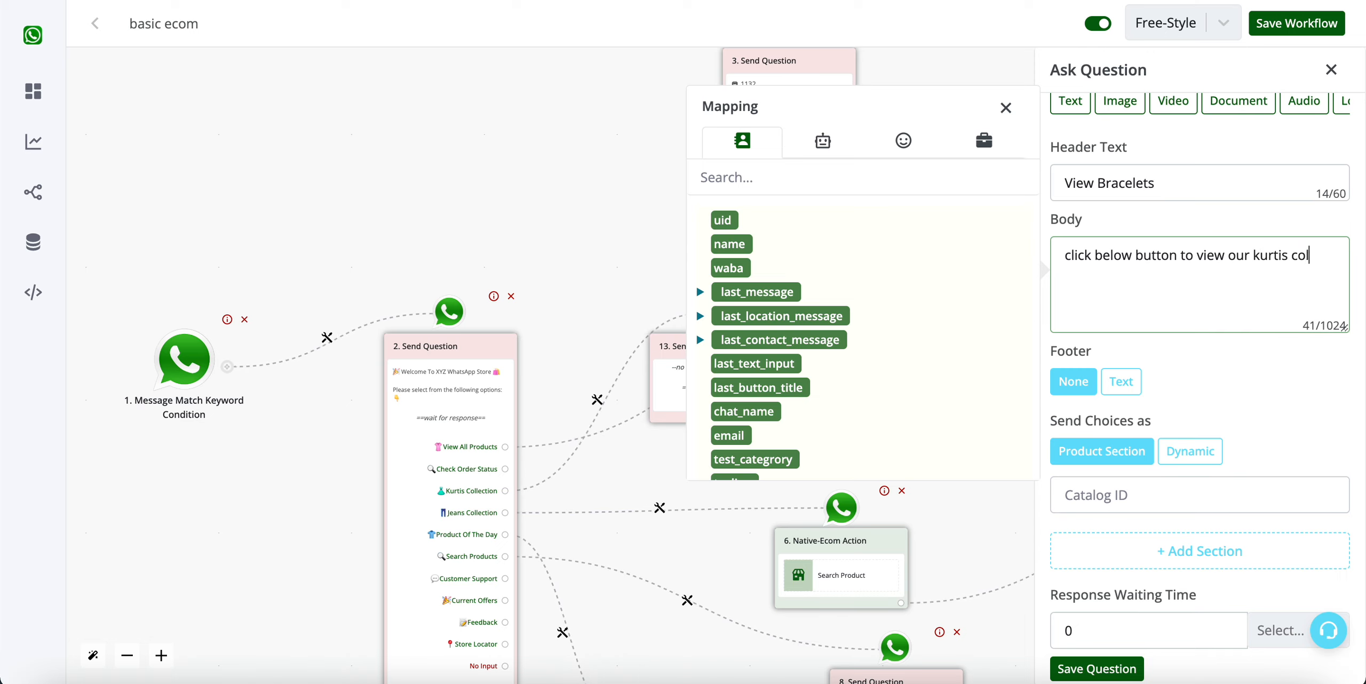
text(ion)
- Fill in the multi product message's Catalog ID with the FC store's catalog ID copied from Store Front
click(1128, 491)
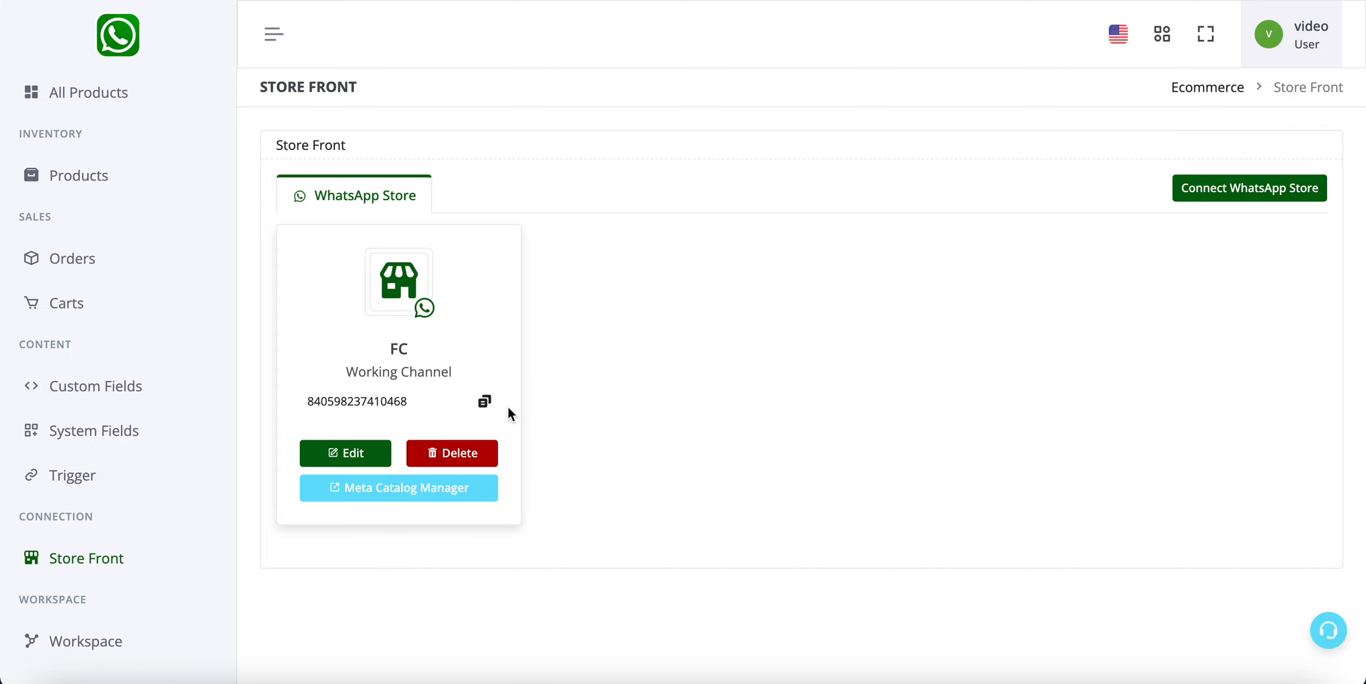
click(482, 401)
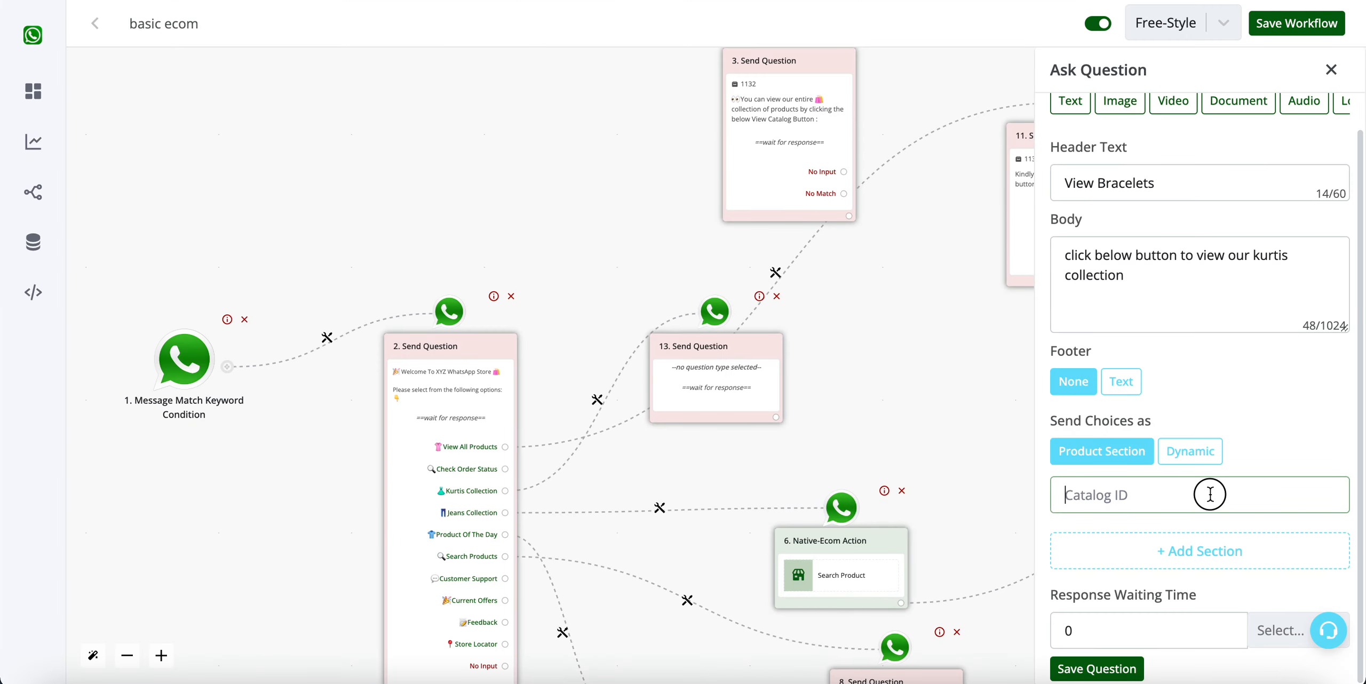
key(ctrl+v)
- Add two product sections to the multi product message, each with two items
click(1219, 550)
scroll(1216, 531, down, 3)
click(1216, 483)
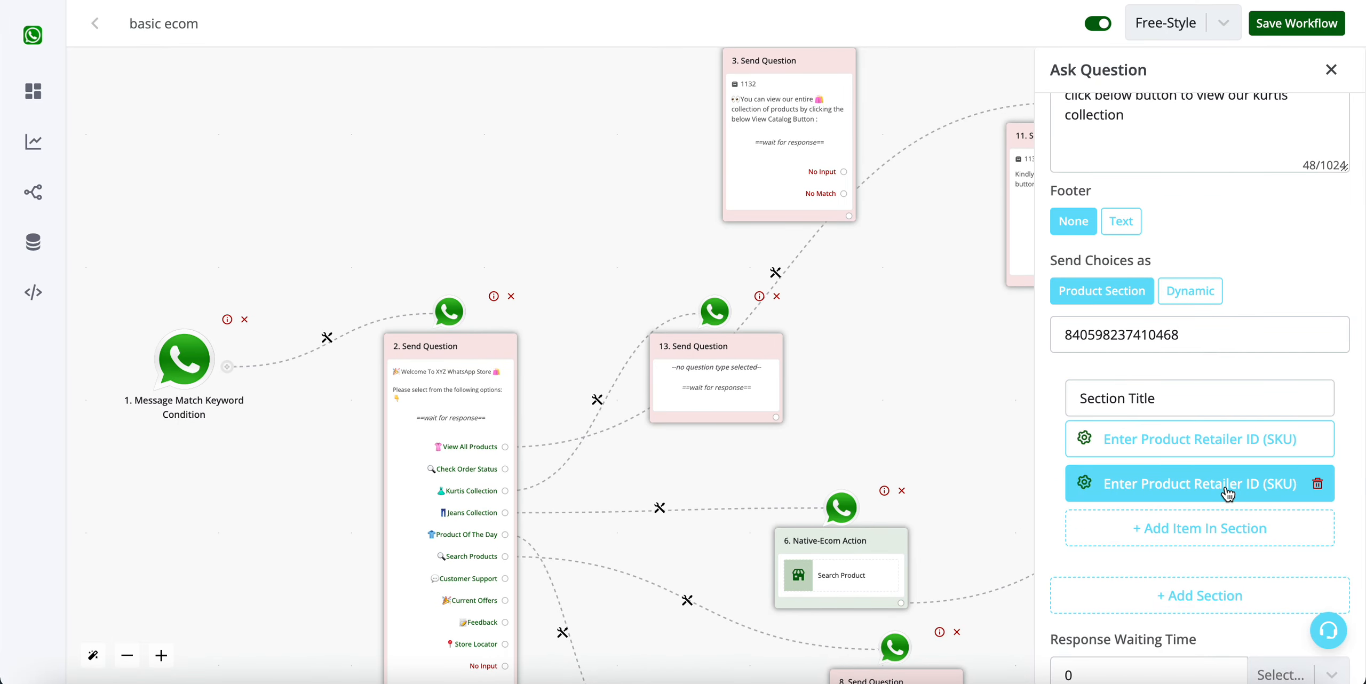
click(1219, 588)
scroll(1216, 588, down, 3)
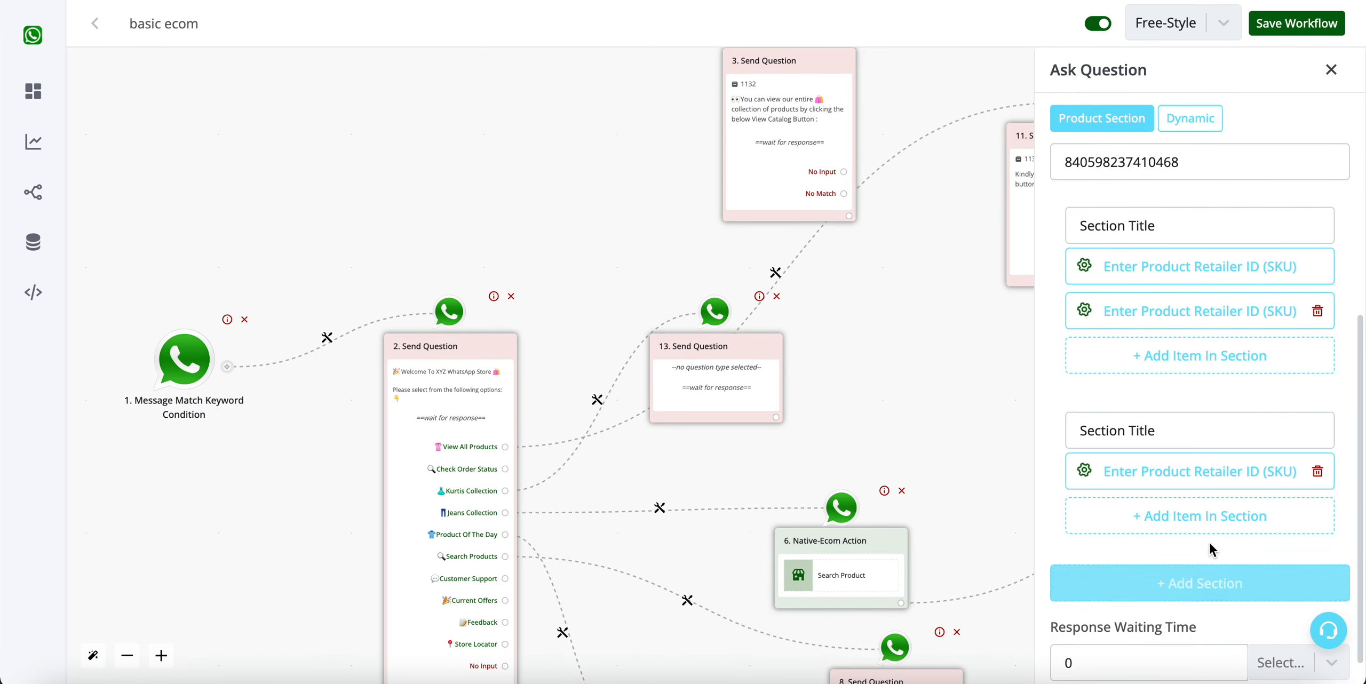
click(1216, 515)
- Title the first product section "Anarkali Kurti"
triple_click(1145, 434)
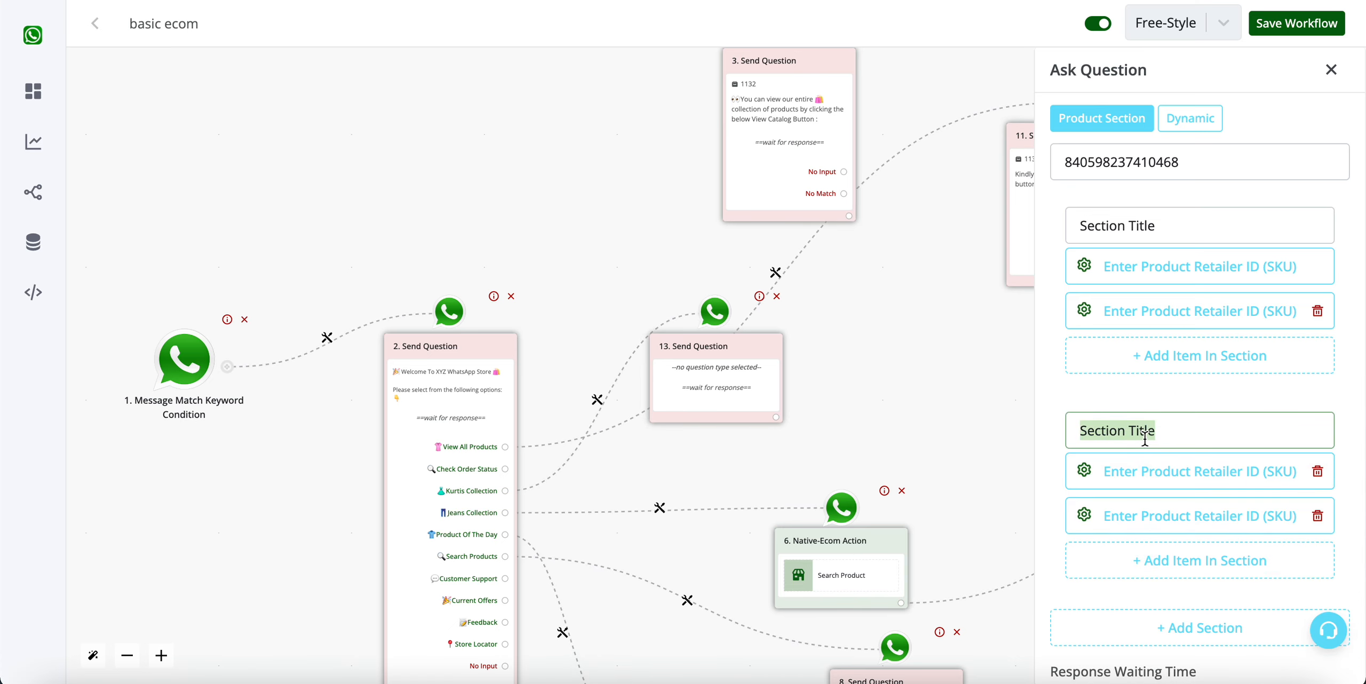
triple_click(1226, 221)
text(Anarkali Kurti)
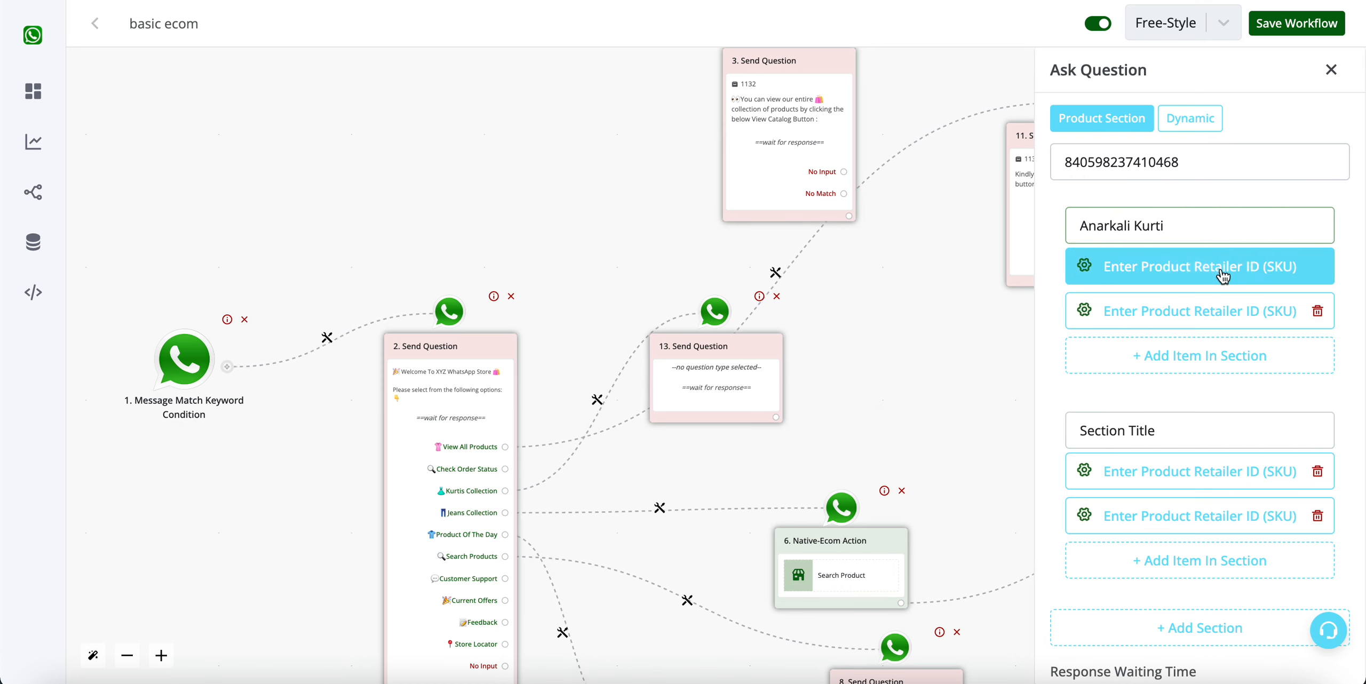
- Set the first Anarkali Kurti item's SKU to 1124, copied from Blue Facebook T-Shirt L in the inventory, and save the choice
click(1141, 267)
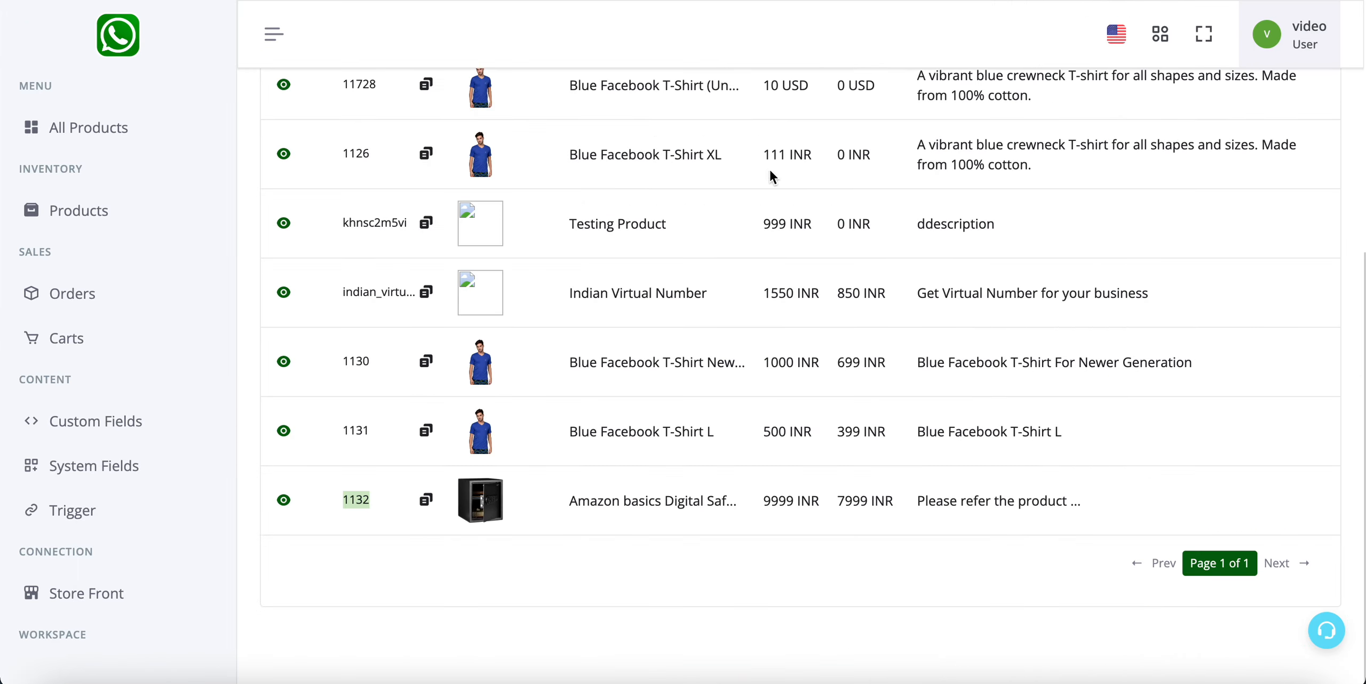
scroll(768, 171, up, 10)
click(425, 270)
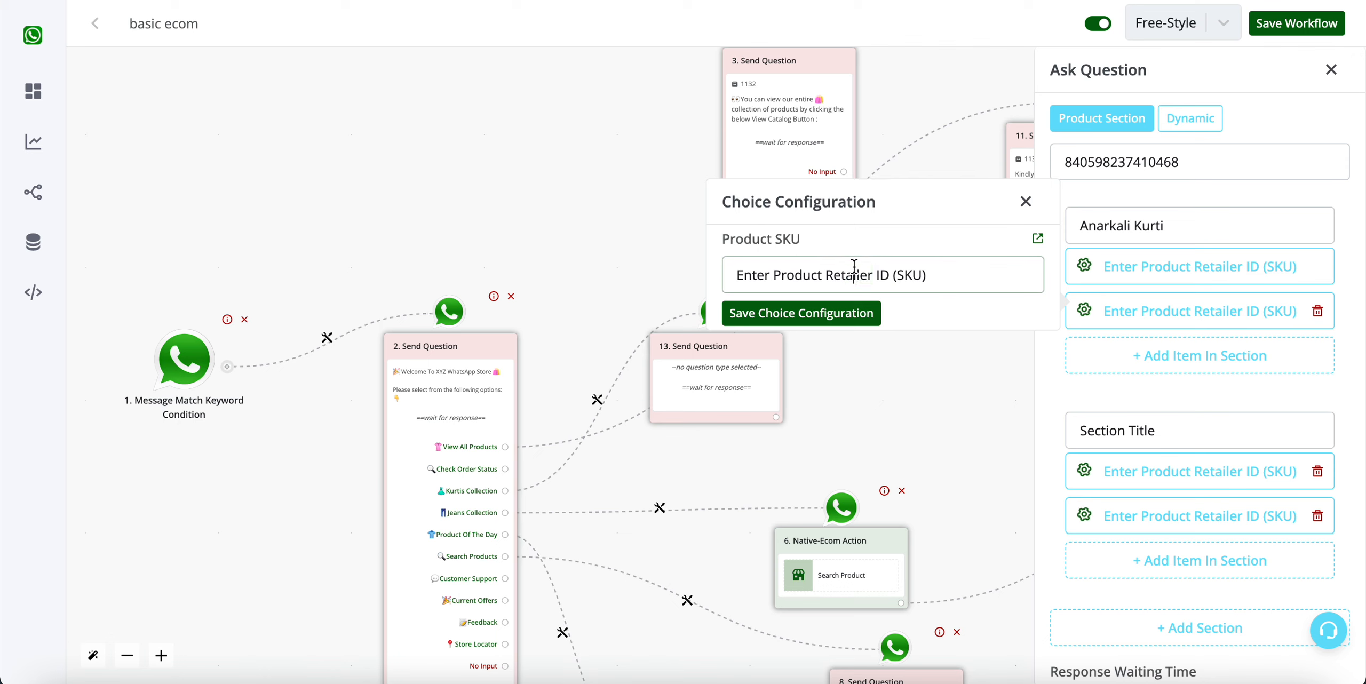
click(854, 272)
key(ctrl+v)
click(849, 315)
- Set the second Anarkali Kurti item's SKU to 1123, copied from Blue Facebook T-Shirt M, and save the choice
click(1084, 310)
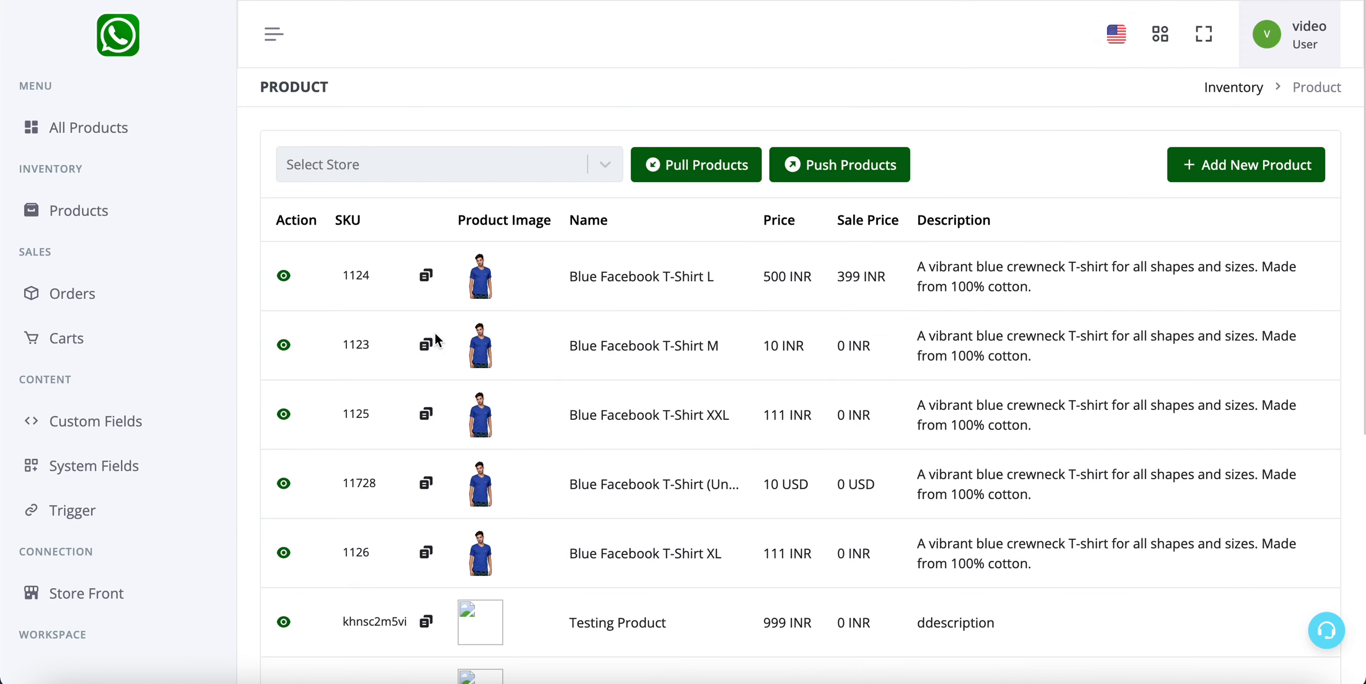
click(430, 348)
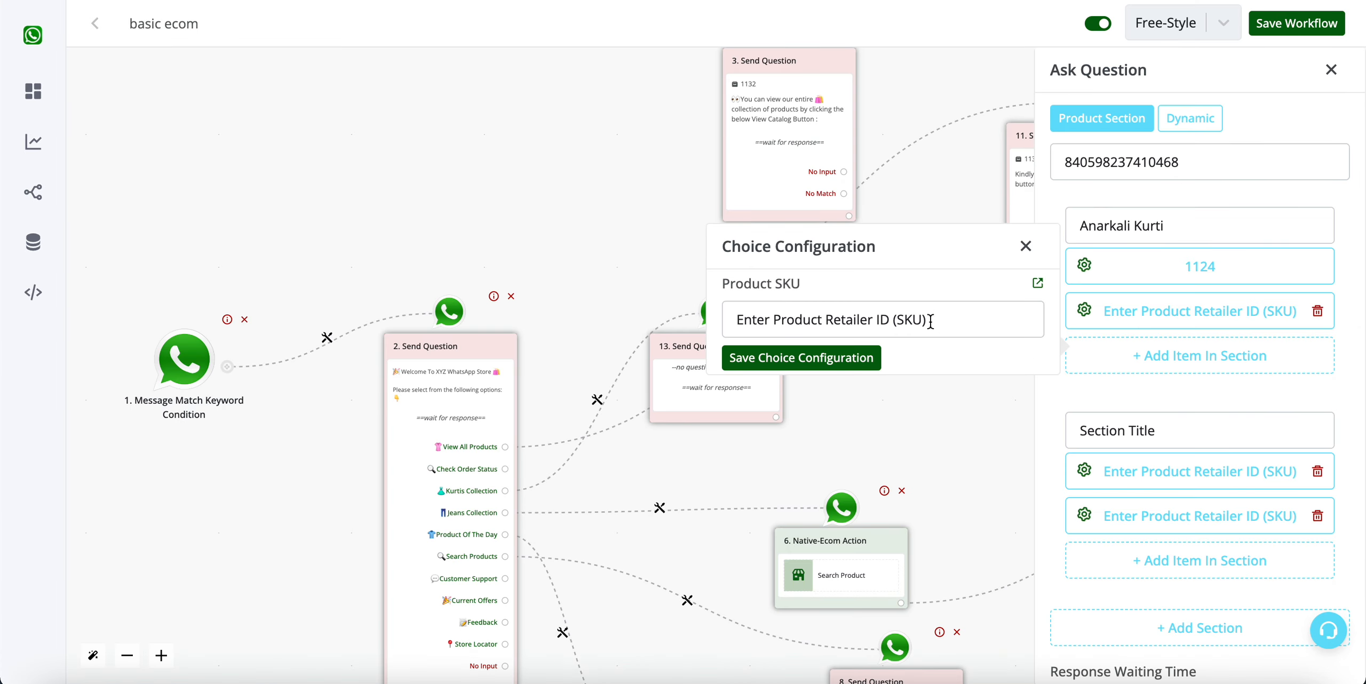
click(929, 320)
key(ctrl+v)
click(789, 356)
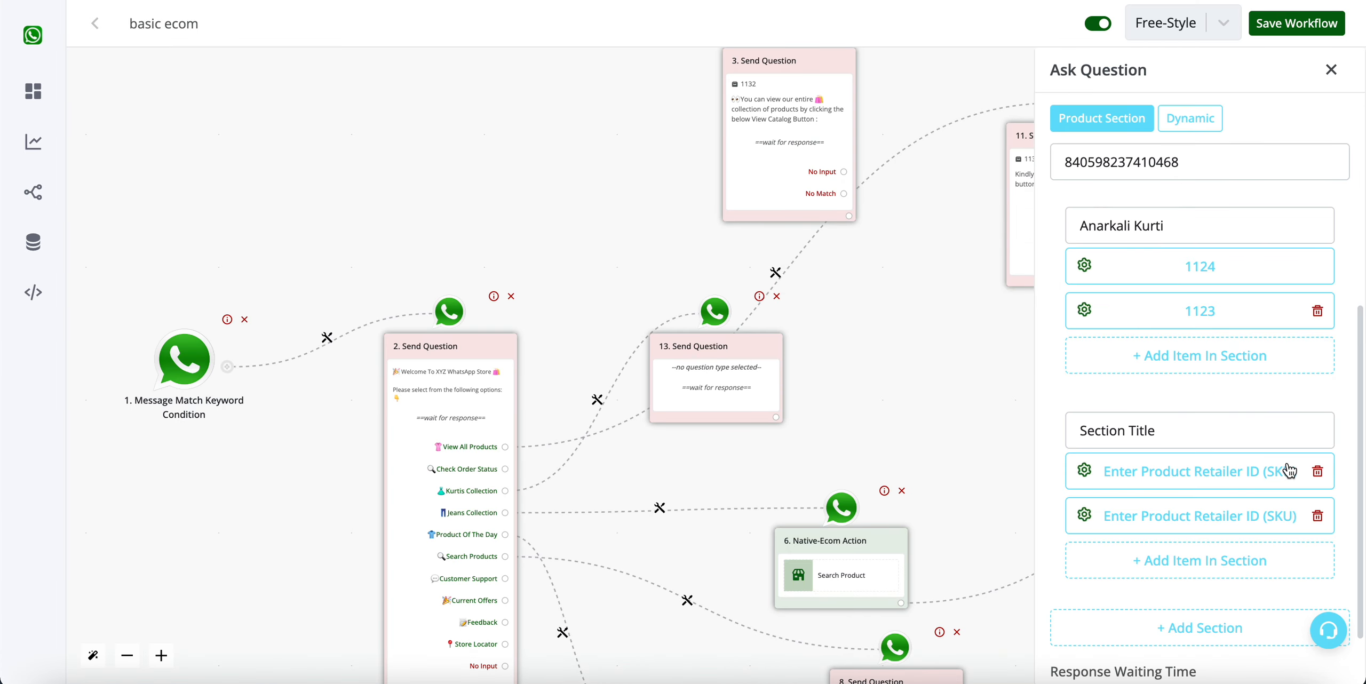
- Title the second product section "Straight Line Kurti" and set its first item's SKU to 1131, copied from the inventory
triple_click(1252, 420)
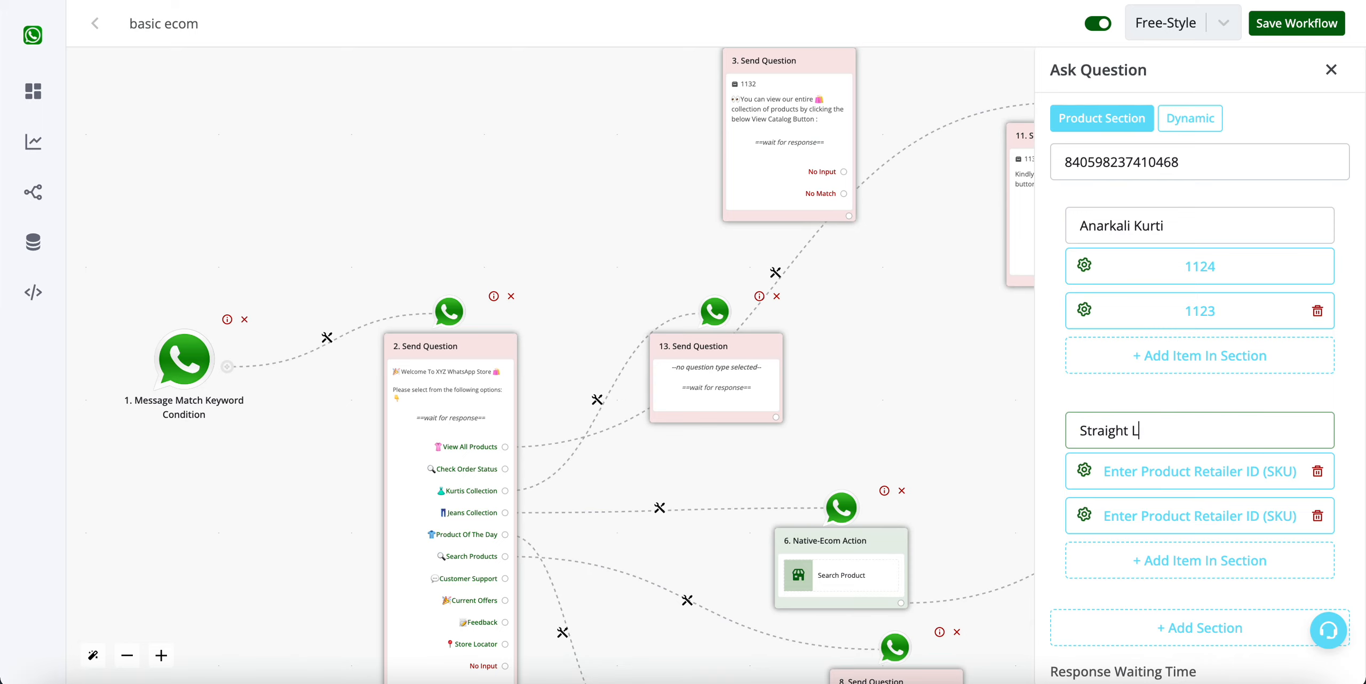
click(1200, 472)
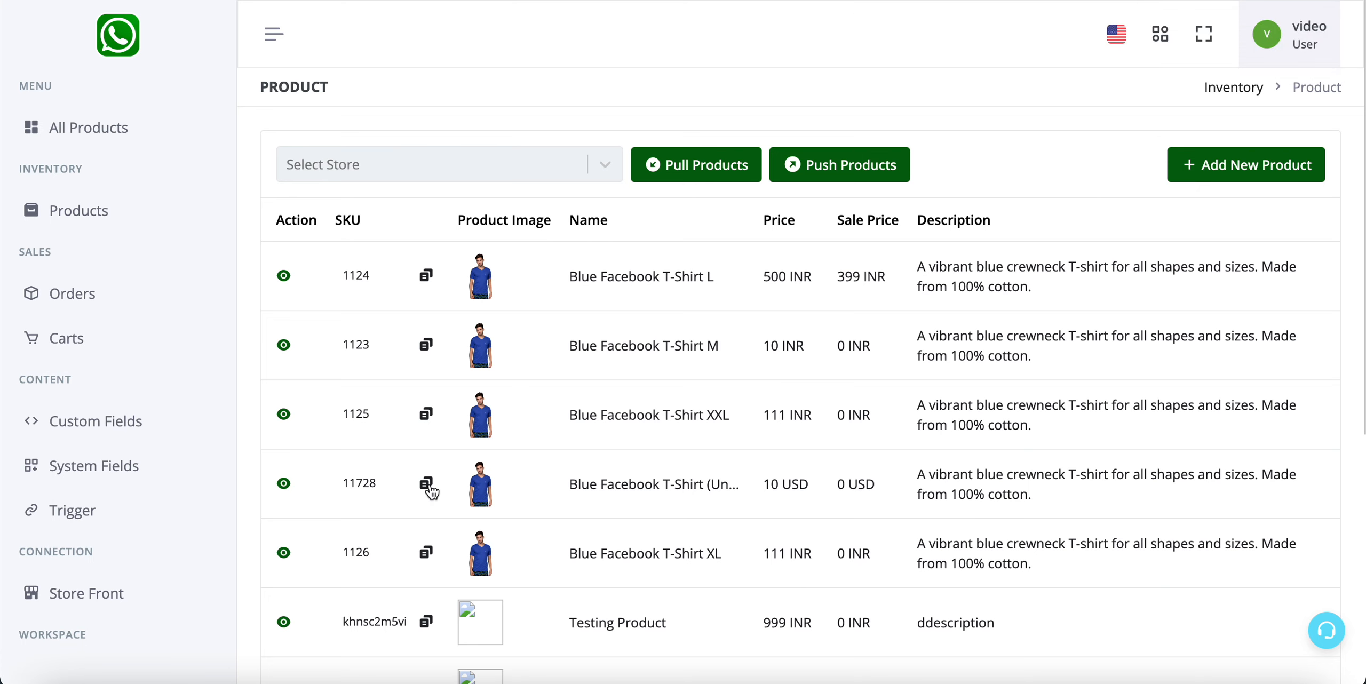
scroll(430, 490, down, 8)
click(426, 428)
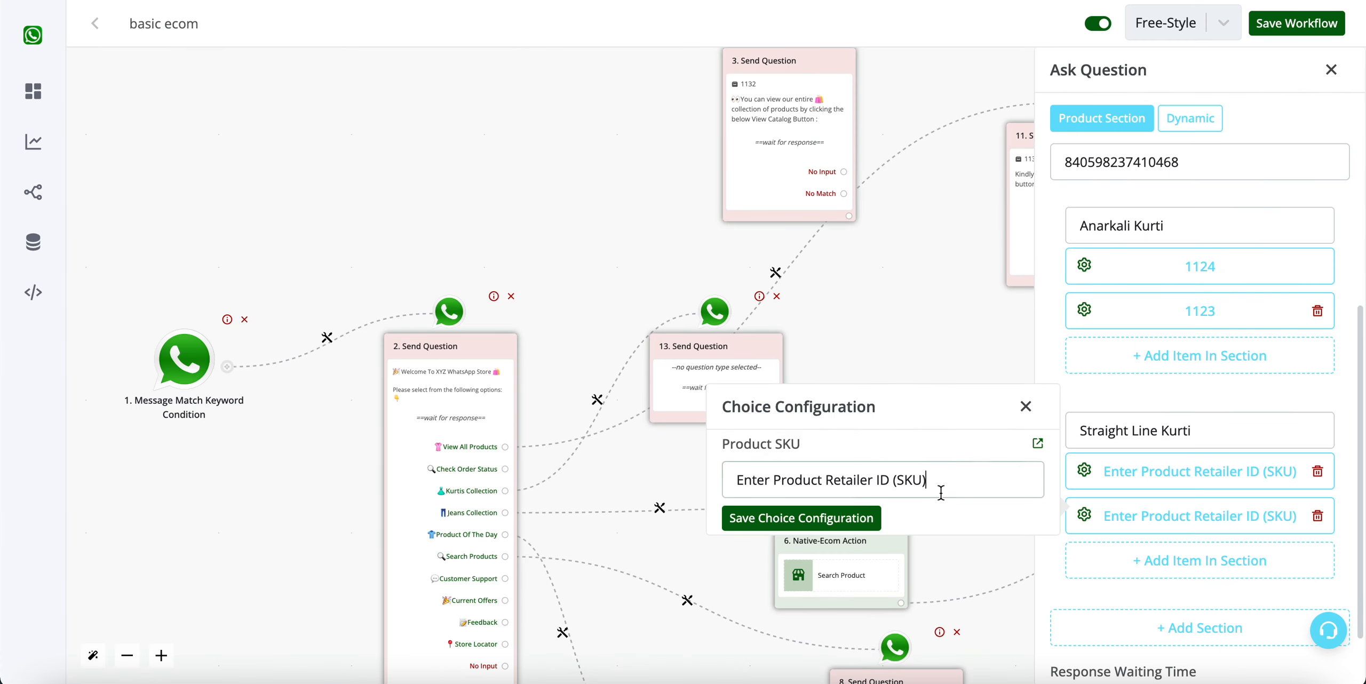
key(ctrl+v)
click(854, 517)
- Set the second Straight Line Kurti item's SKU to 1132, copied from the Amazon basics product, and save the choice
click(1099, 515)
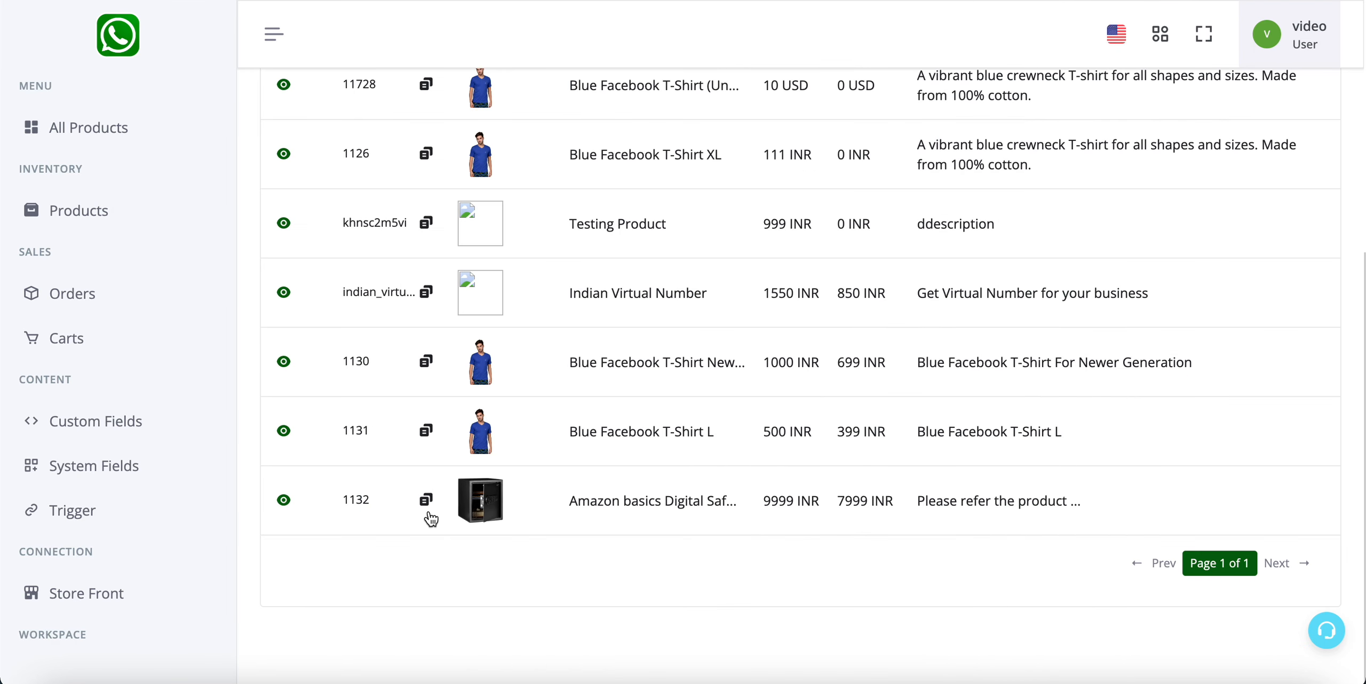
click(426, 511)
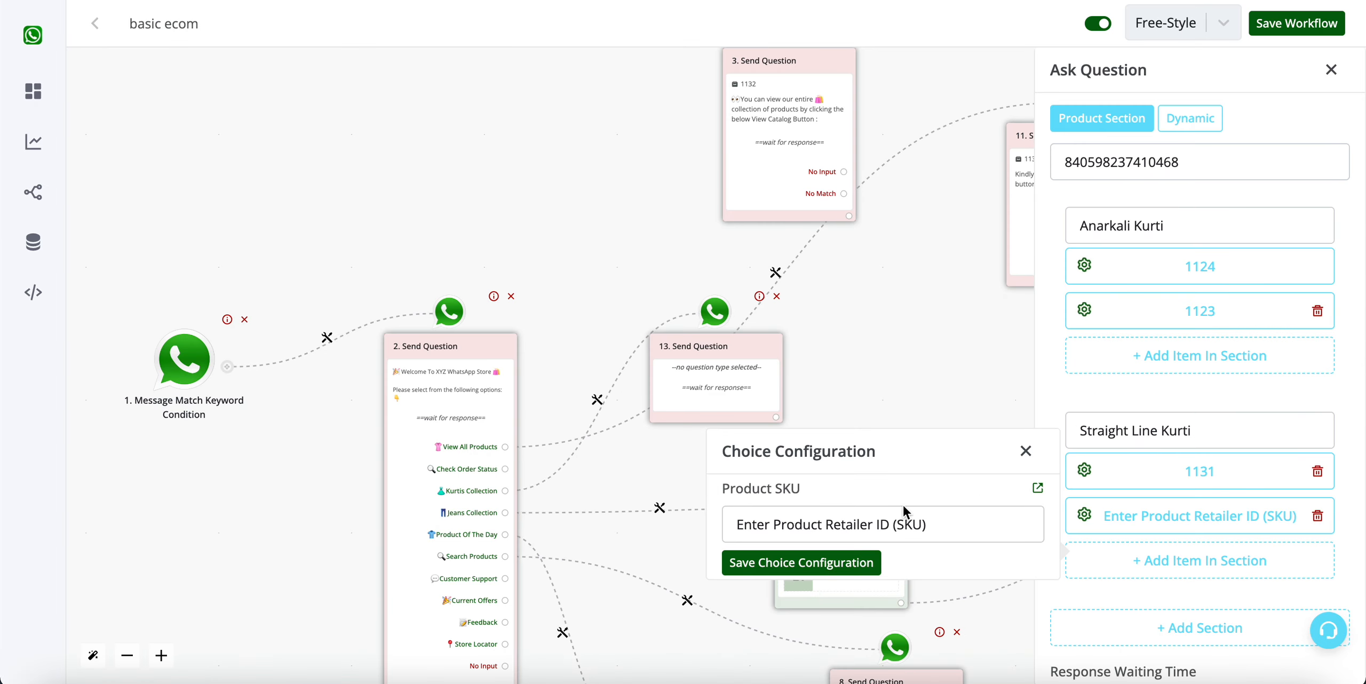
click(927, 530)
key(ctrl+v)
click(801, 563)
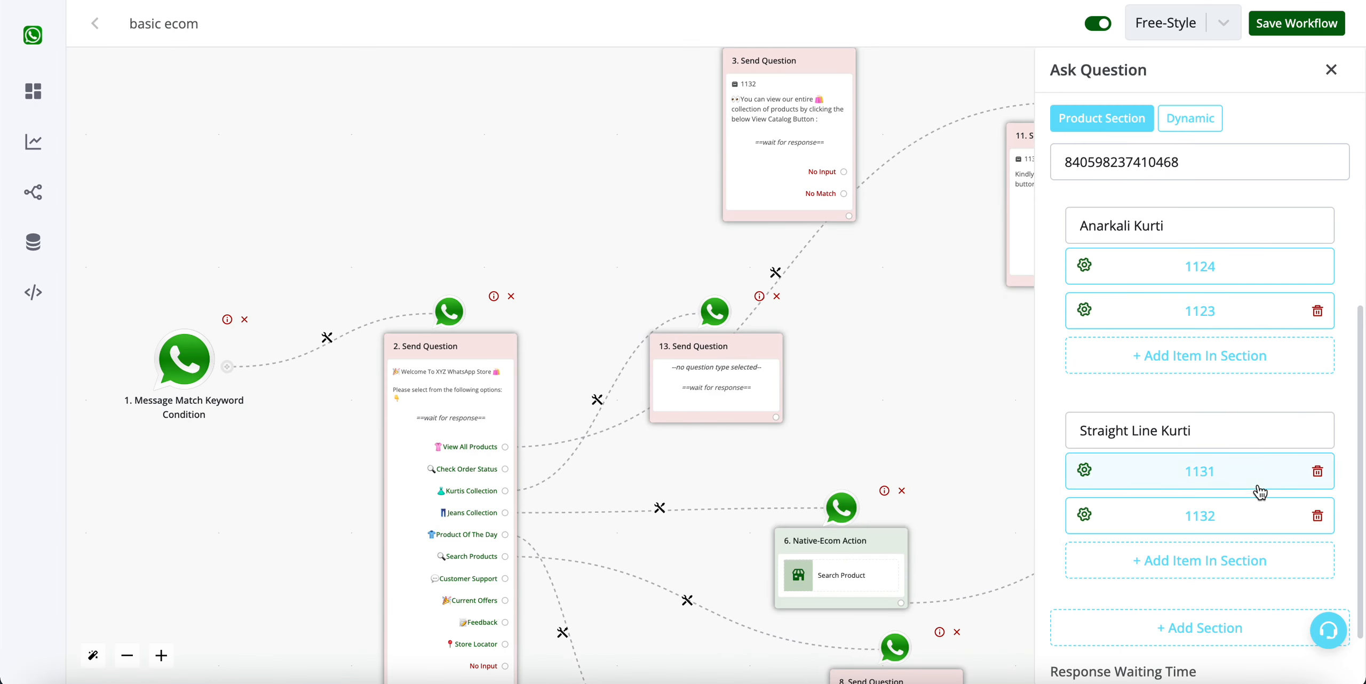
- Review the multi product message's header, body, catalog ID and product sections, and save the question
scroll(1267, 495, up, 1)
scroll(1267, 495, up, 5)
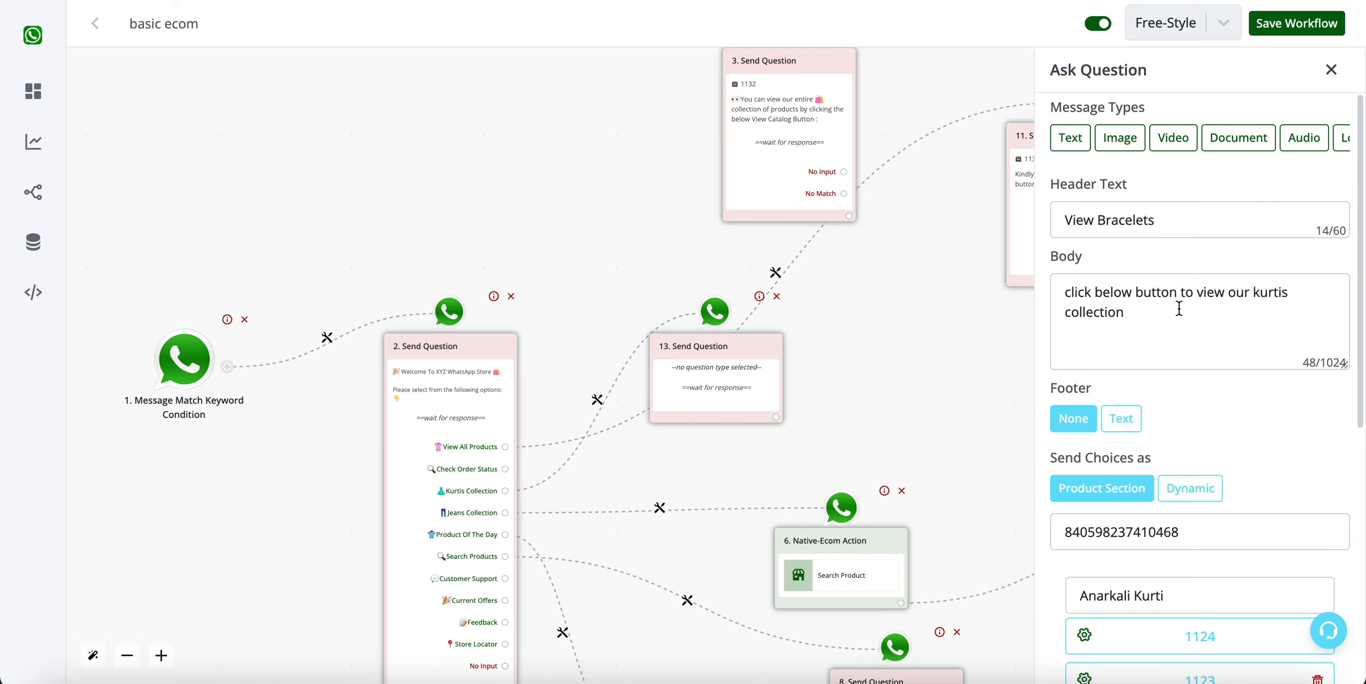
triple_click(1175, 214)
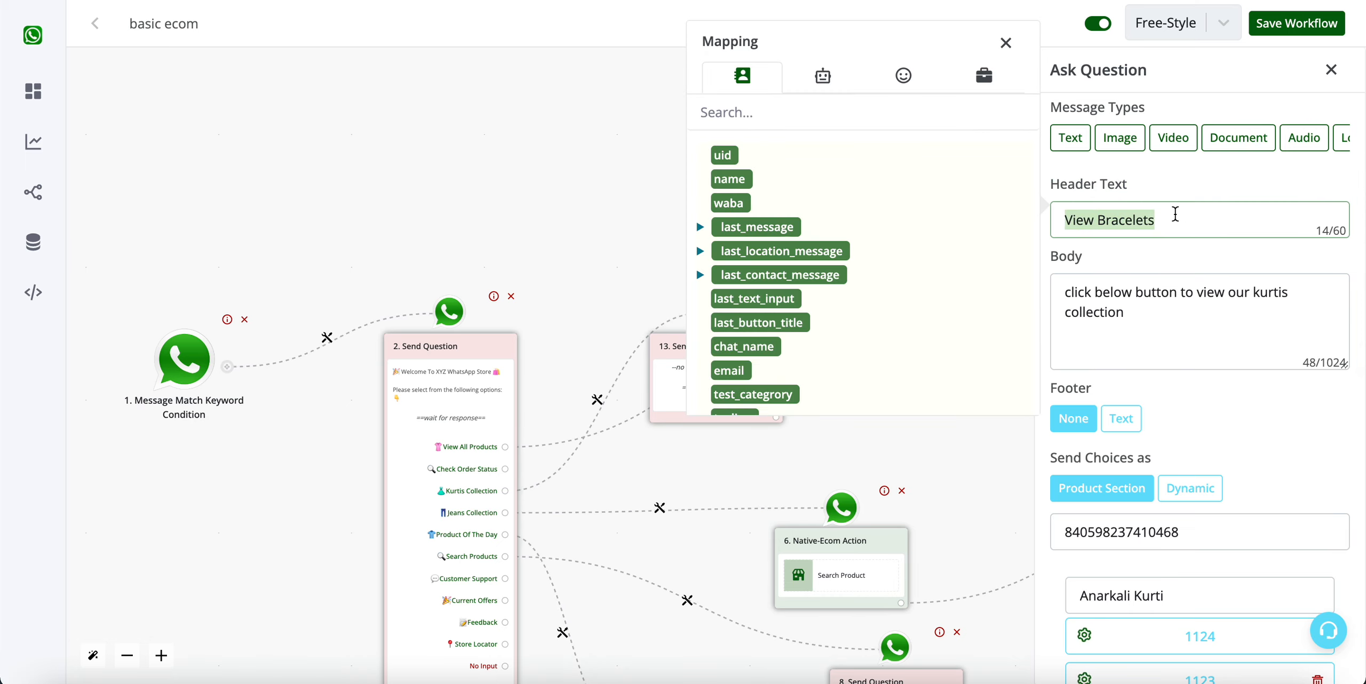
triple_click(1177, 315)
scroll(1177, 315, down, 3)
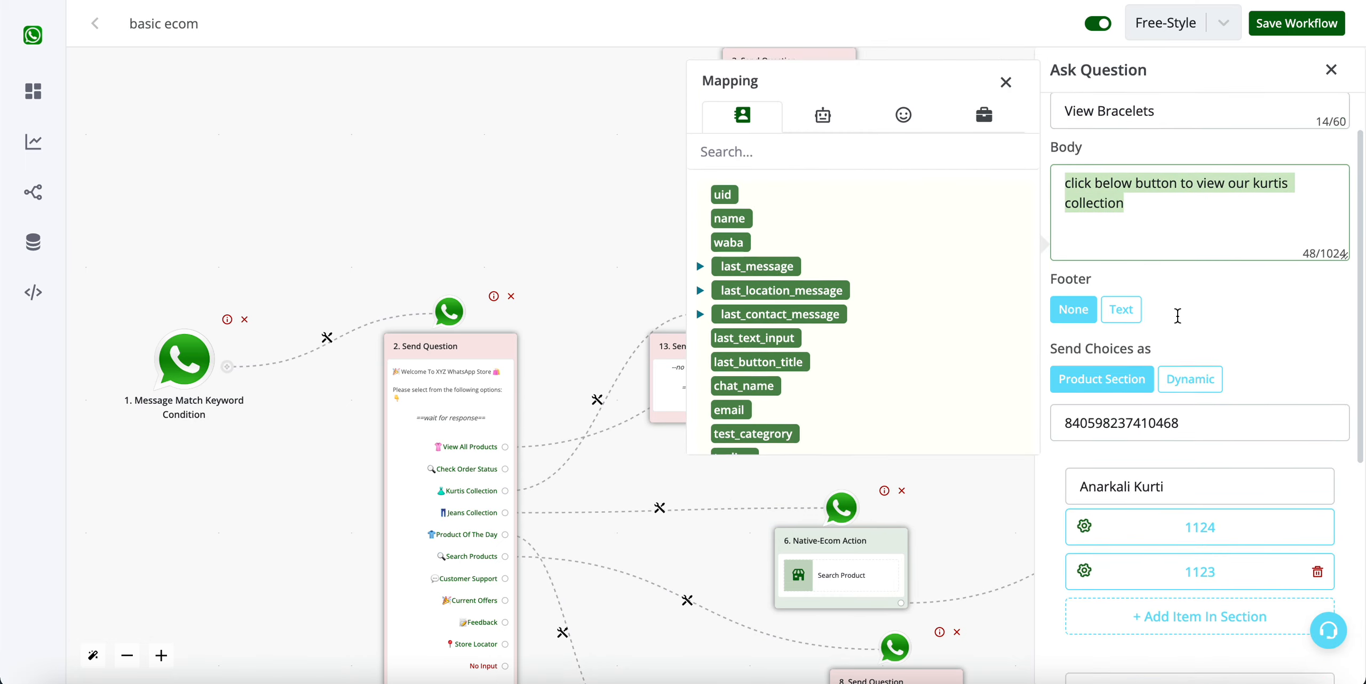
click(1154, 368)
double_click(1154, 368)
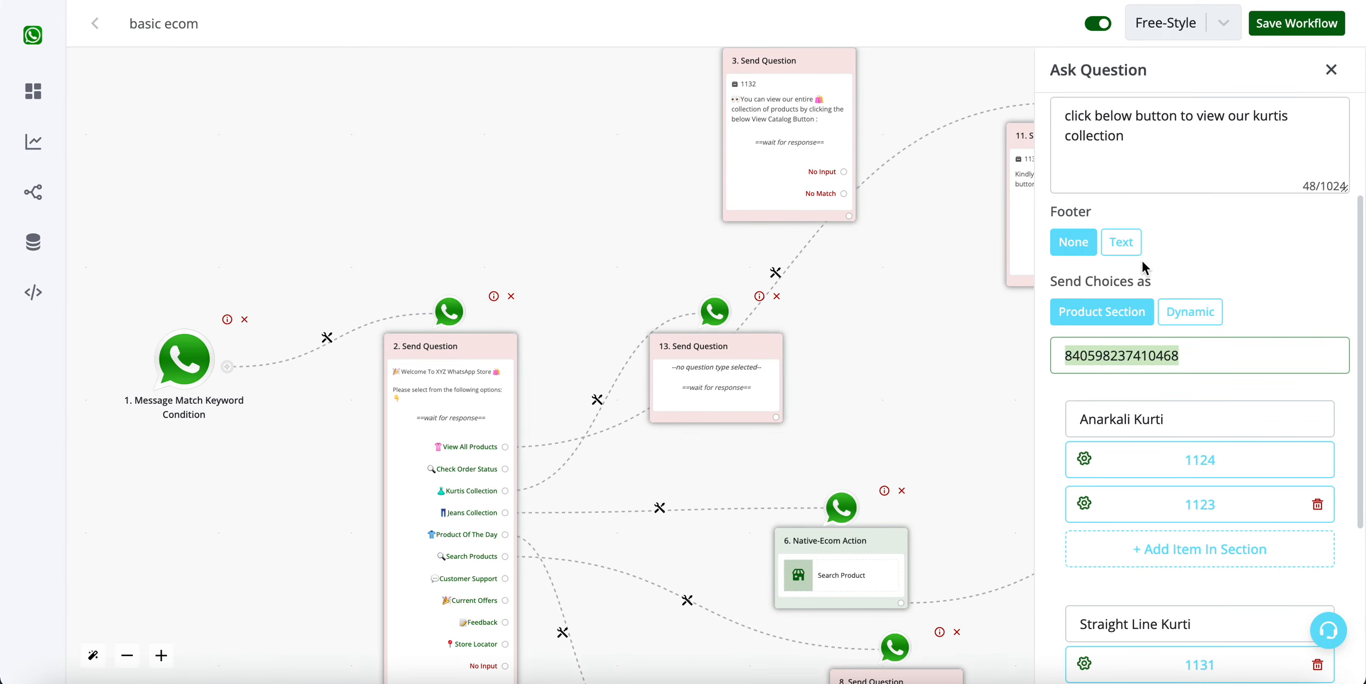
scroll(1145, 259, down, 4)
click(1157, 203)
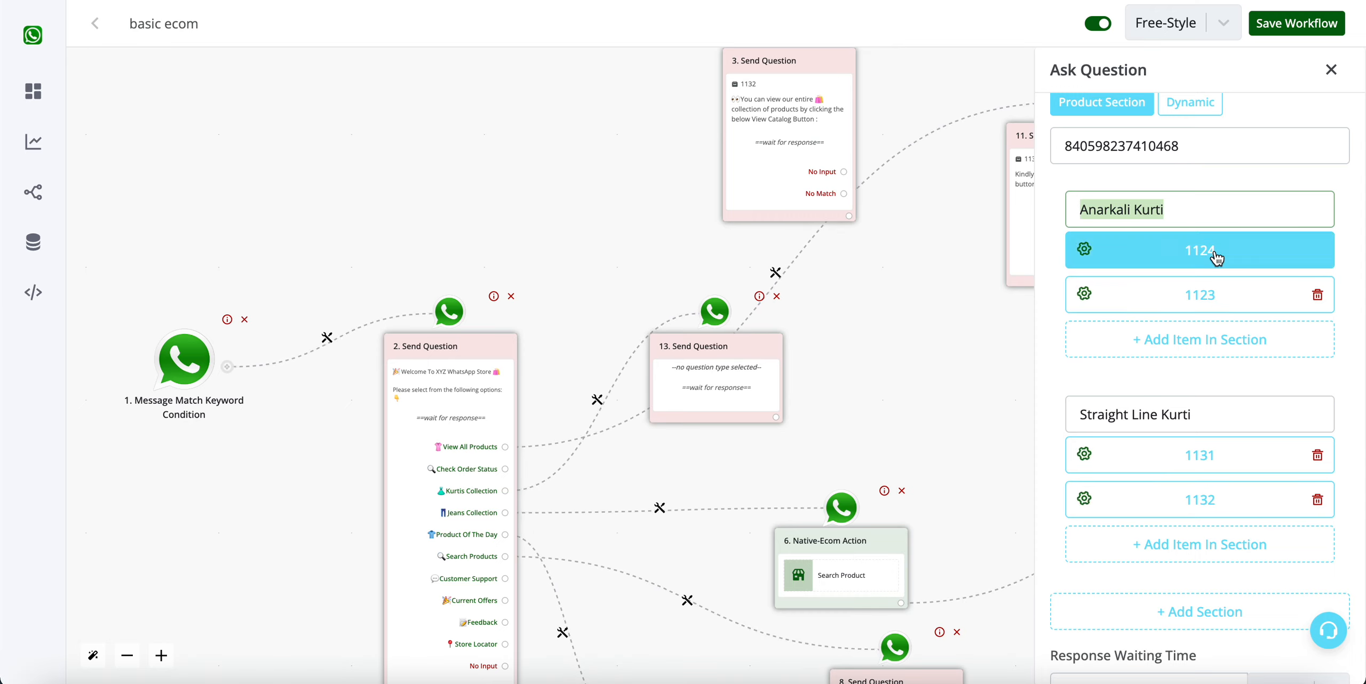
scroll(1212, 429, down, 1)
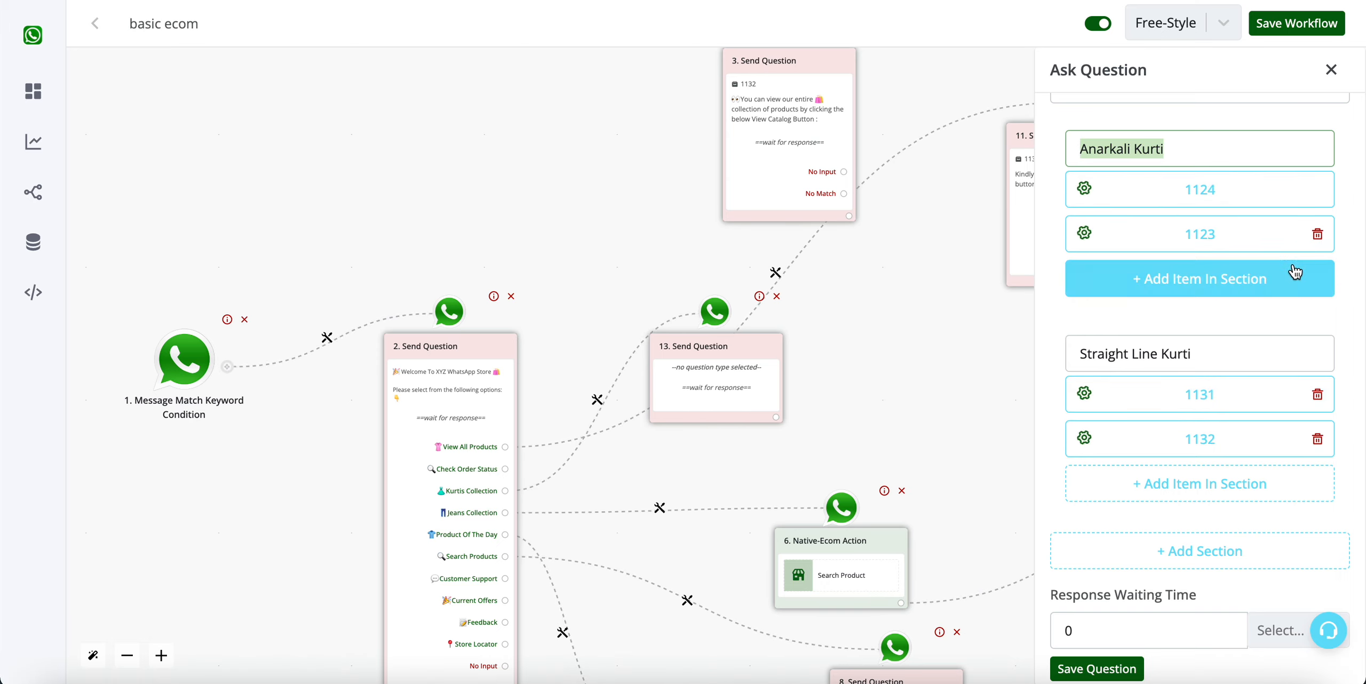
click(1134, 670)
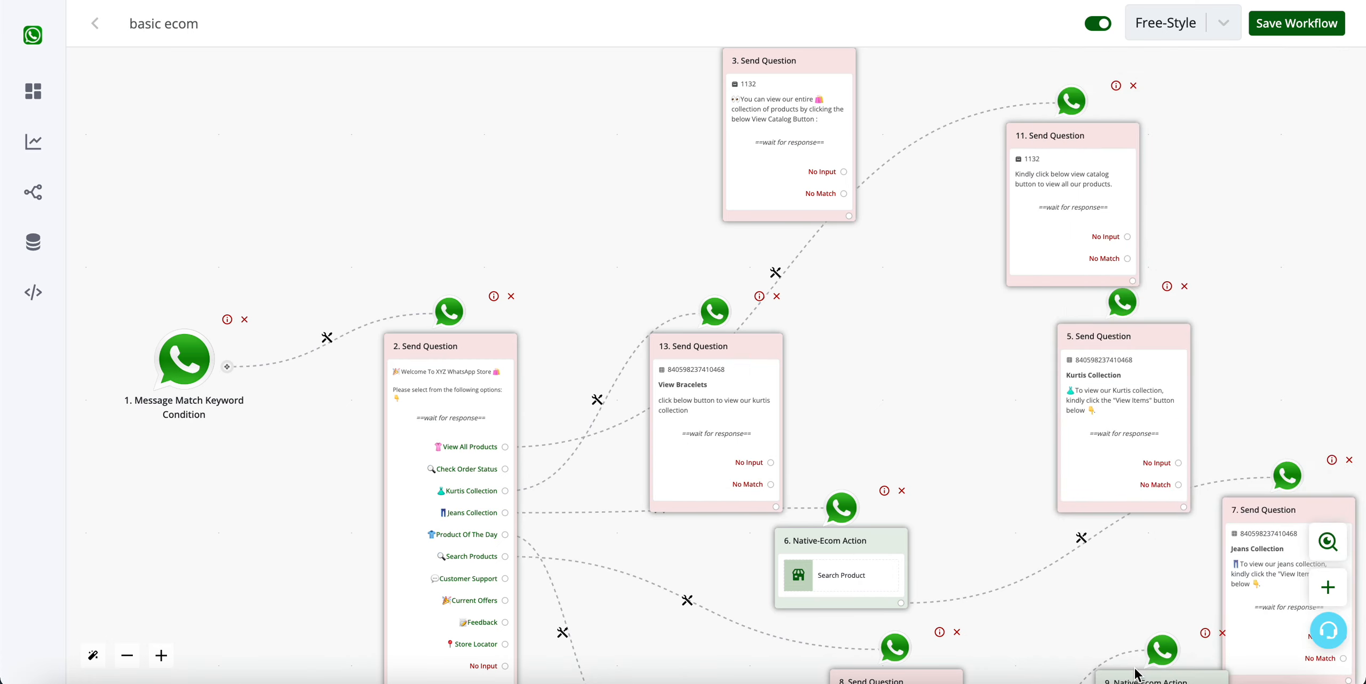
- Delete the "View Bracelets" question node 13 and connect the Kurtis Collection option to the existing Kurtis Collection question, node 5
click(776, 296)
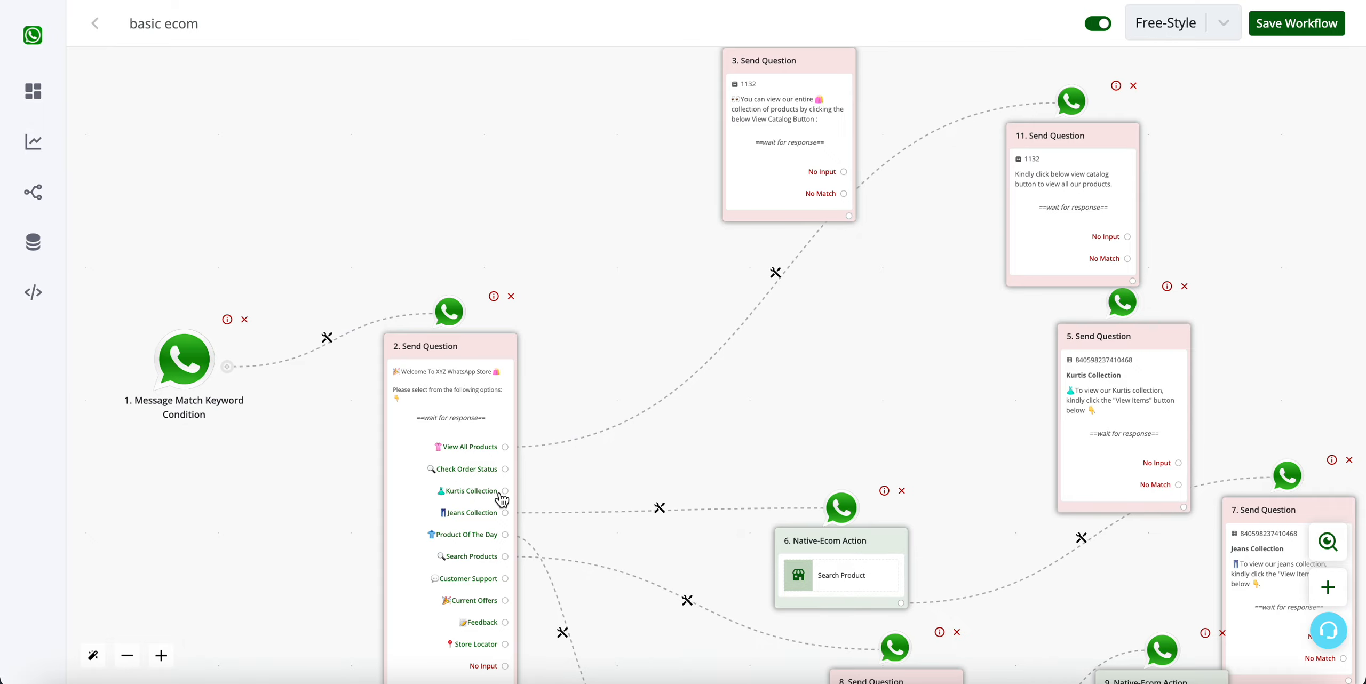
drag(505, 489, 1123, 302)
- Examine the existing Kurtis Collection question's header, body, catalog ID and product sections, and look over the product inventory
click(1126, 394)
scroll(1121, 355, down, 5)
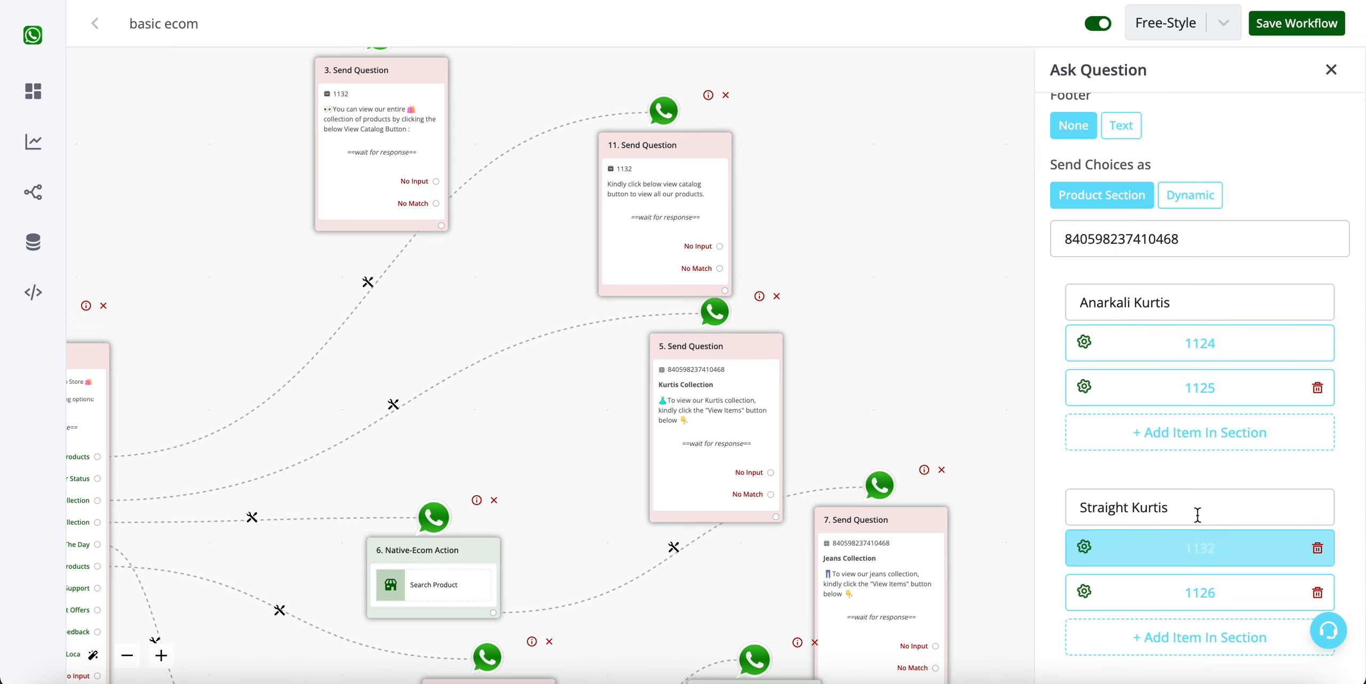
scroll(1225, 267, up, 5)
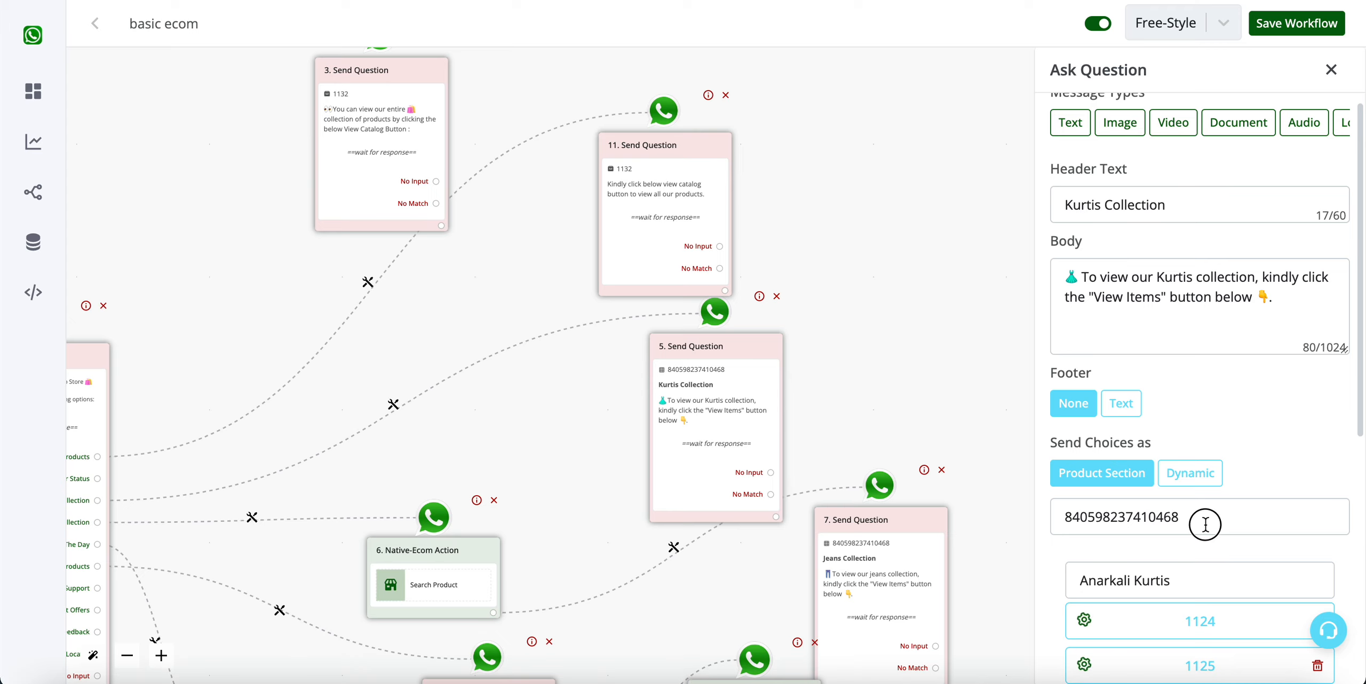
double_click(1204, 520)
triple_click(1290, 283)
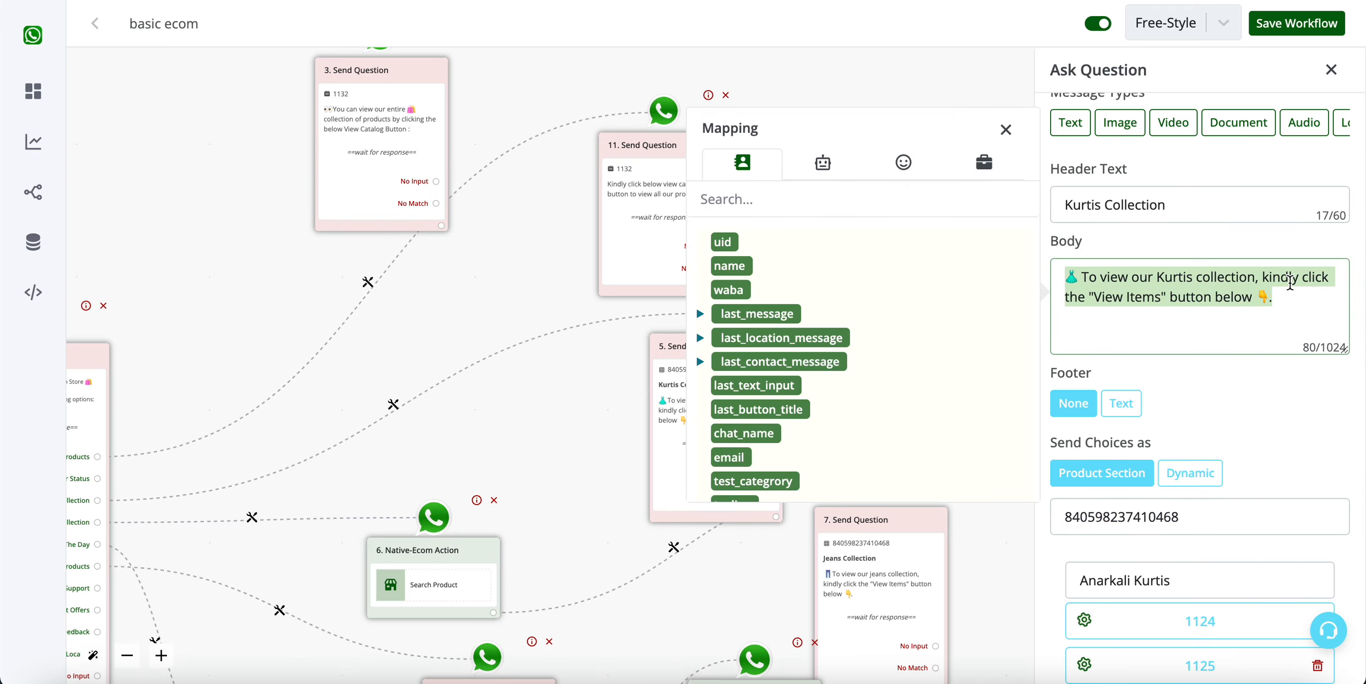
click(1004, 129)
drag(451, 482, 673, 320)
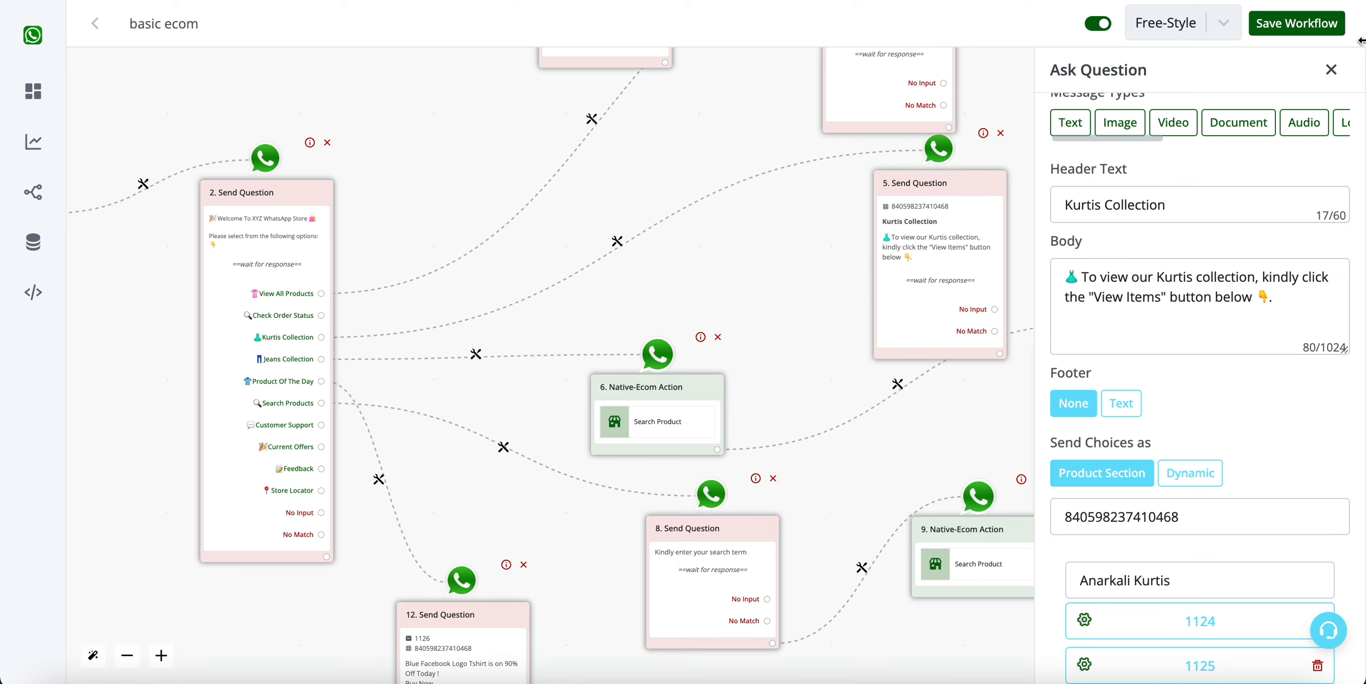
click(1331, 70)
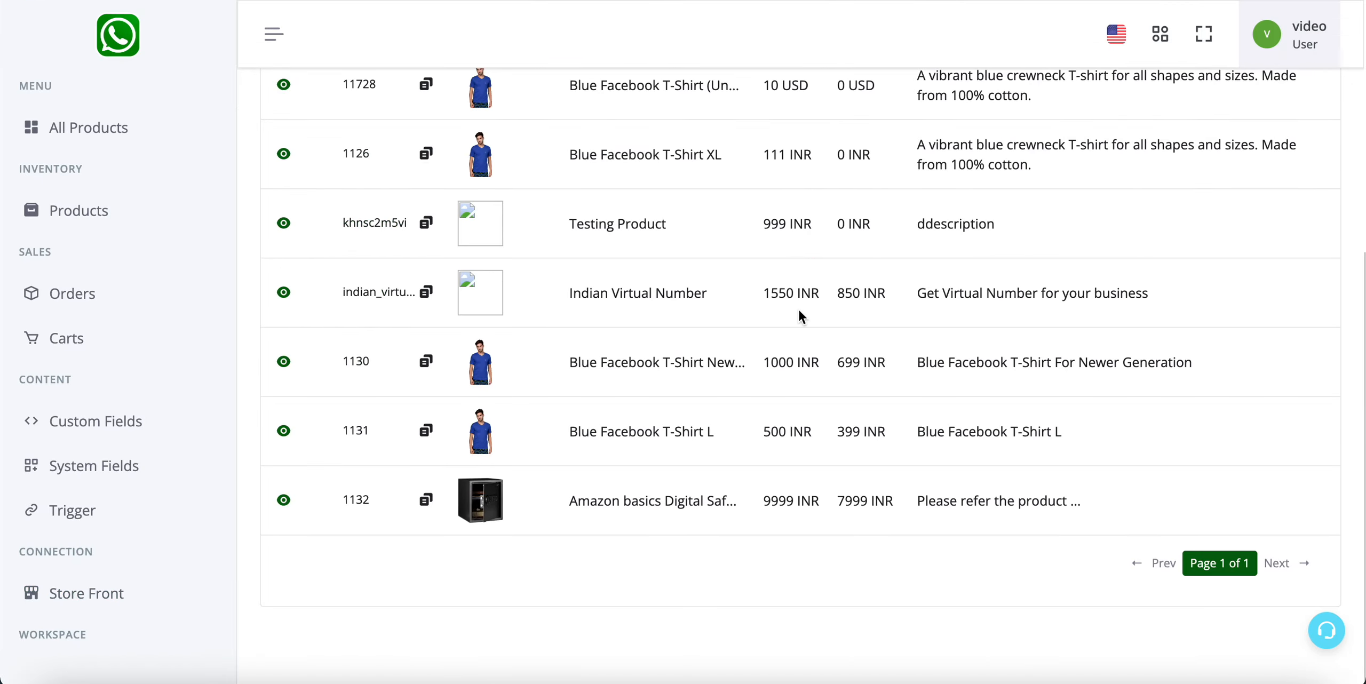
scroll(640, 237, up, 6)
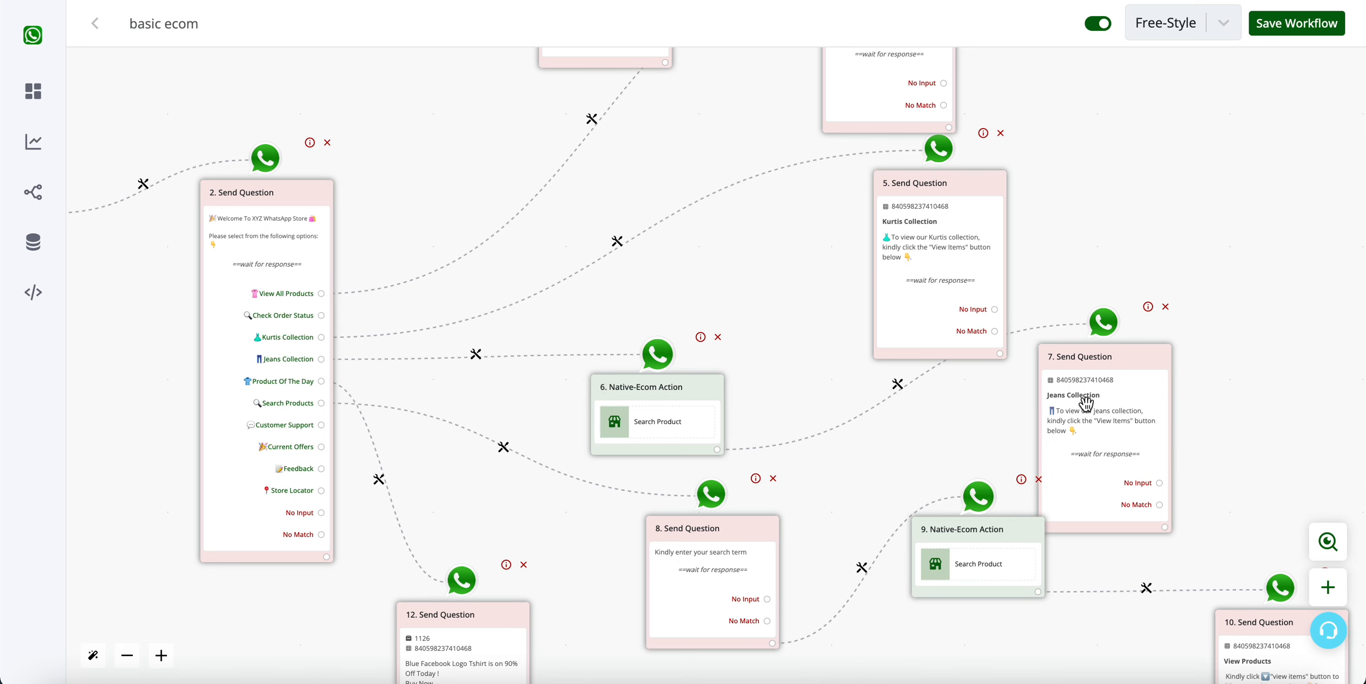
- Save the workflow and open the bot fields list
click(1267, 25)
mouse_move(48, 216)
click(134, 378)
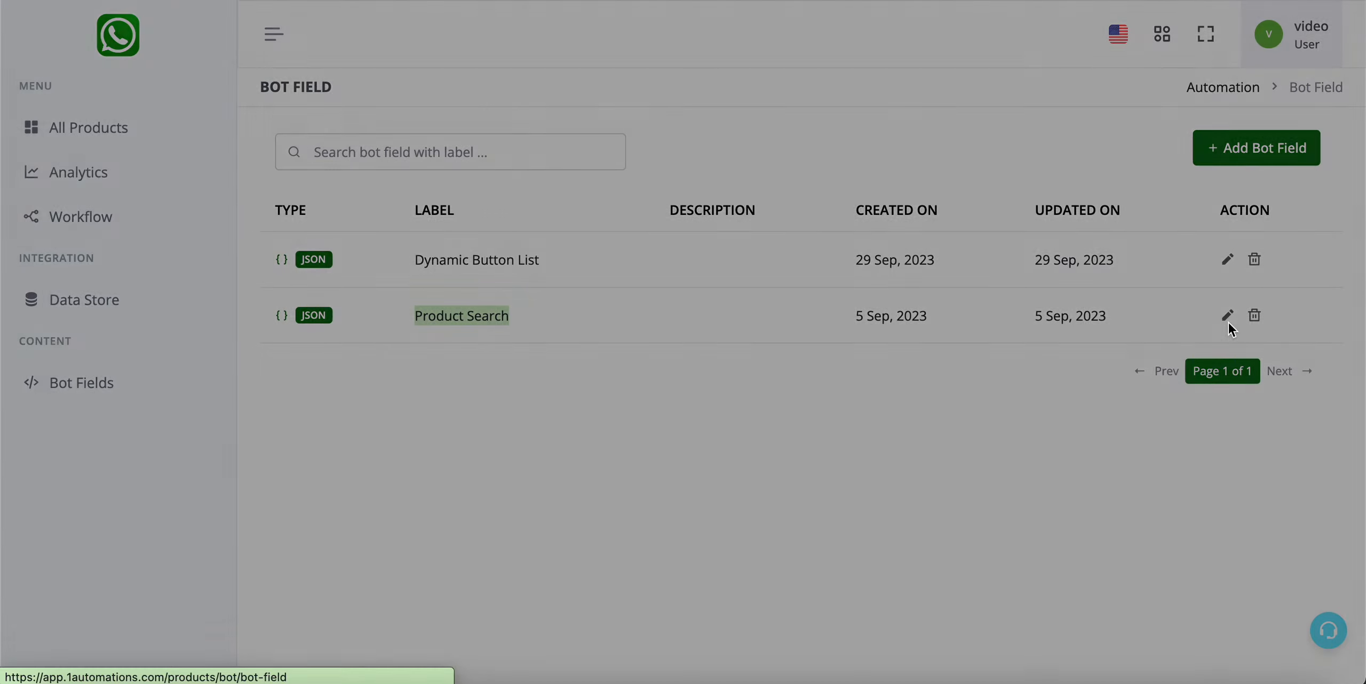
- Copy the entire sample JSON of the Product Search bot field and close the field without changing it
click(1228, 322)
click(815, 436)
key(ctrl+a)
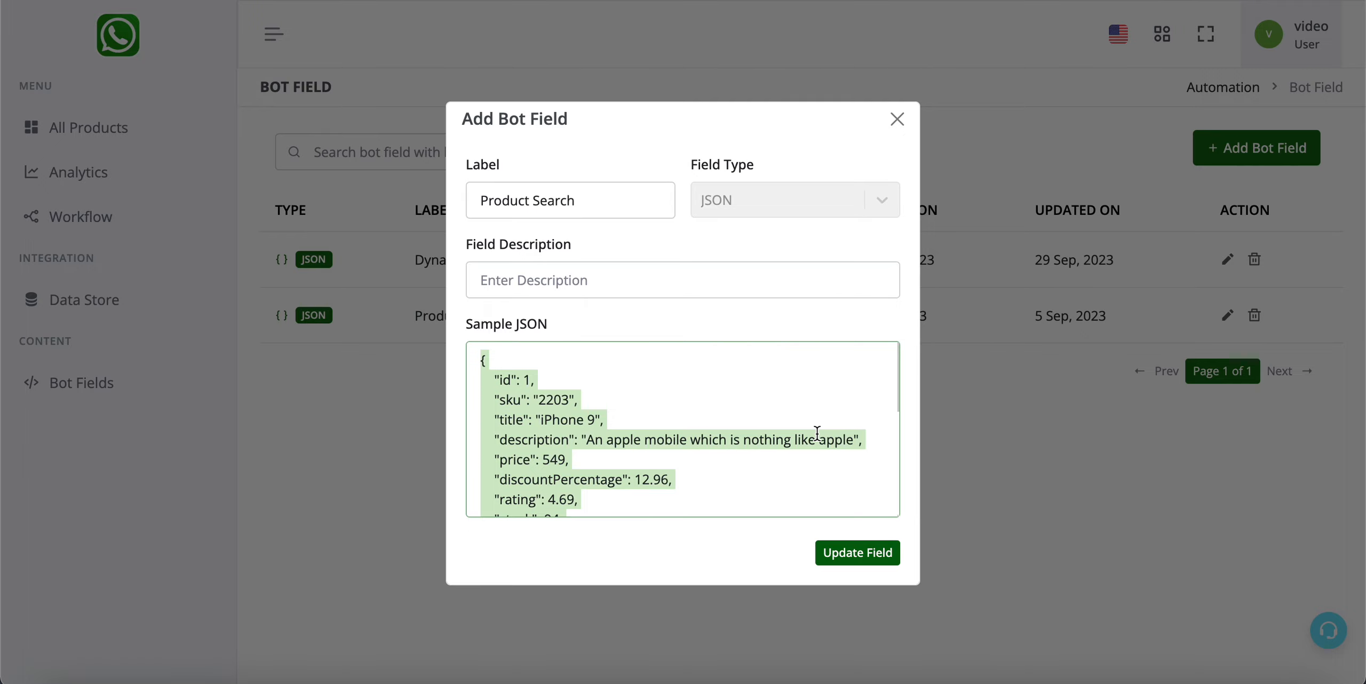
click(890, 134)
click(897, 120)
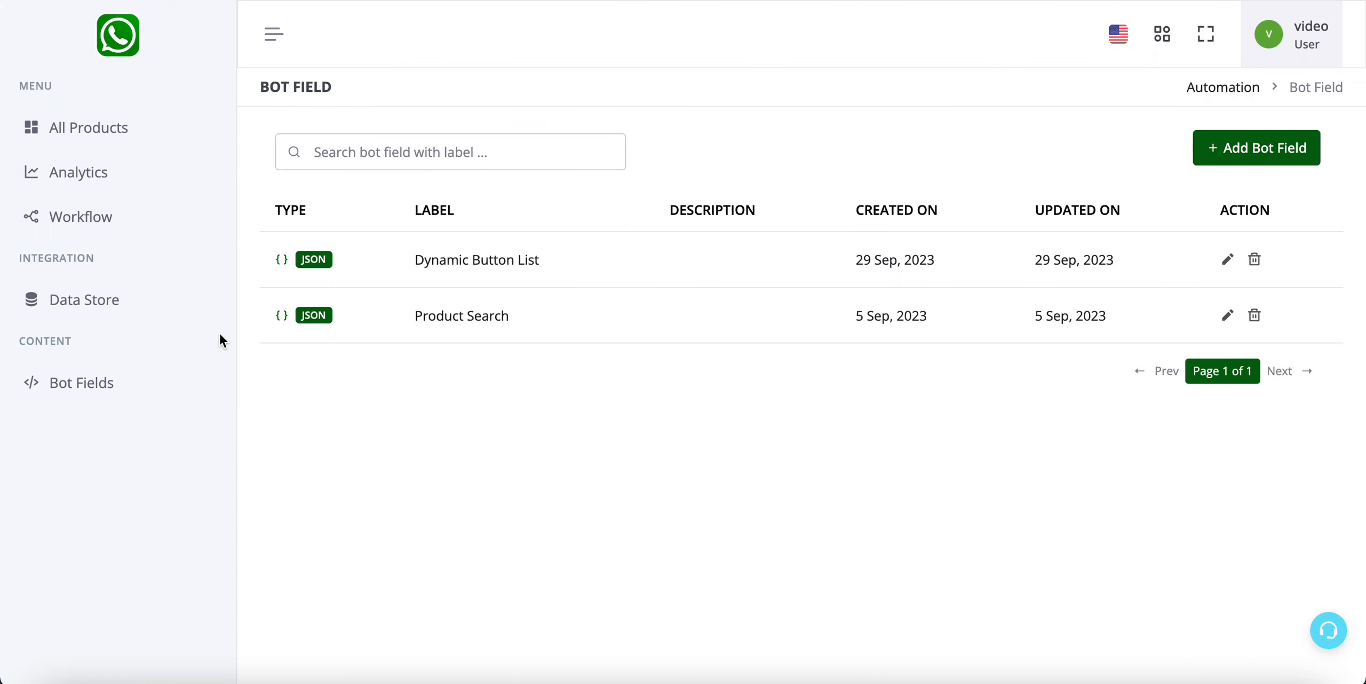
- Start a new bot field labelled "search results" with the JSON field type
click(1248, 150)
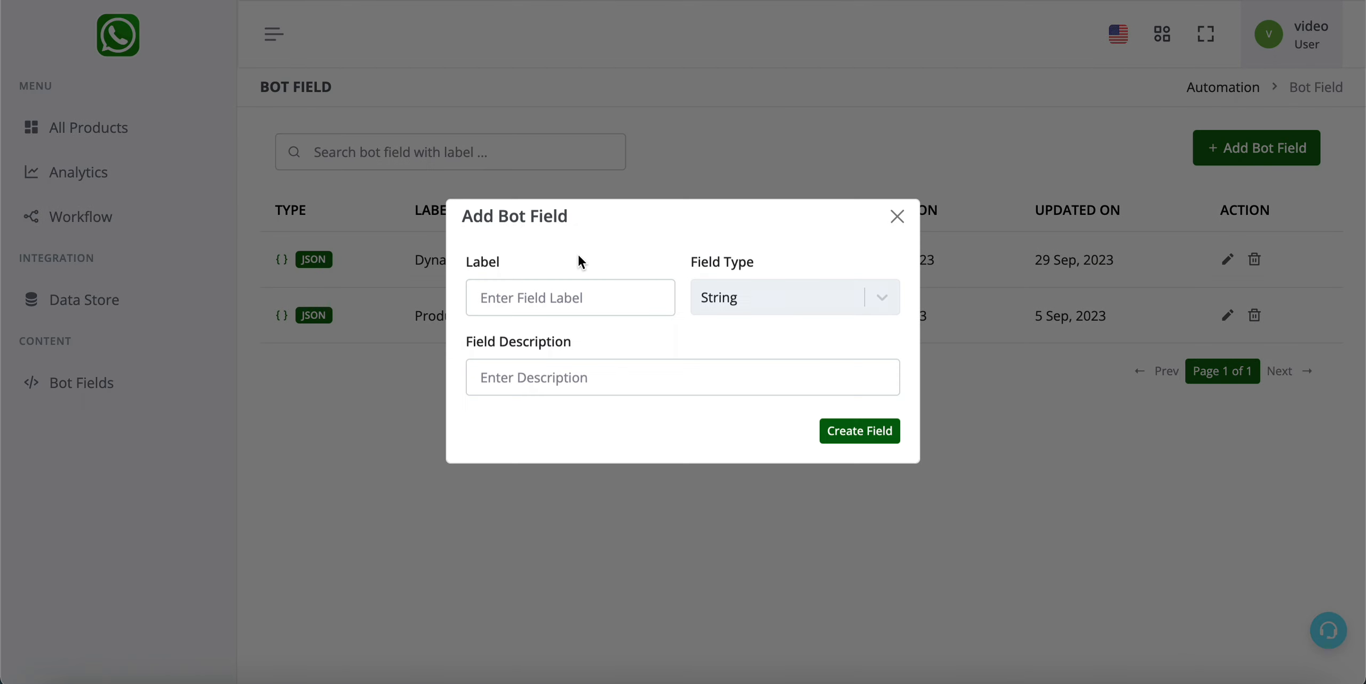
click(531, 310)
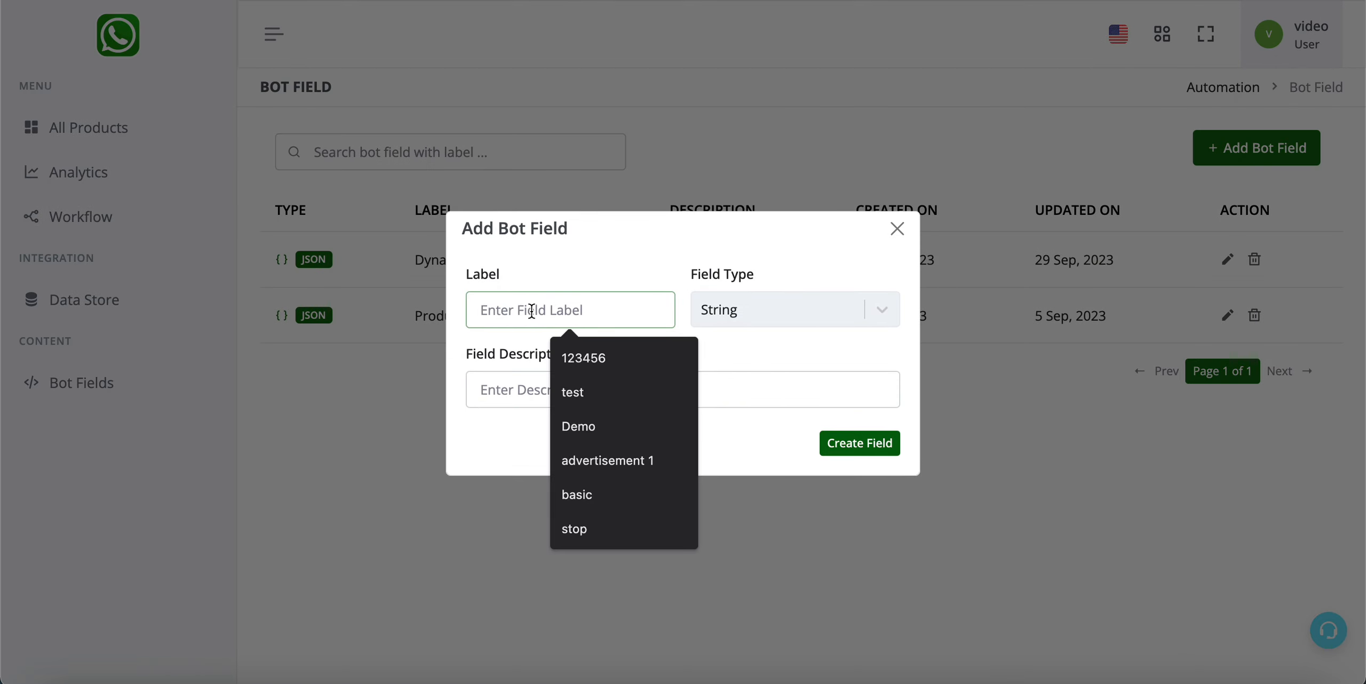
text(search )
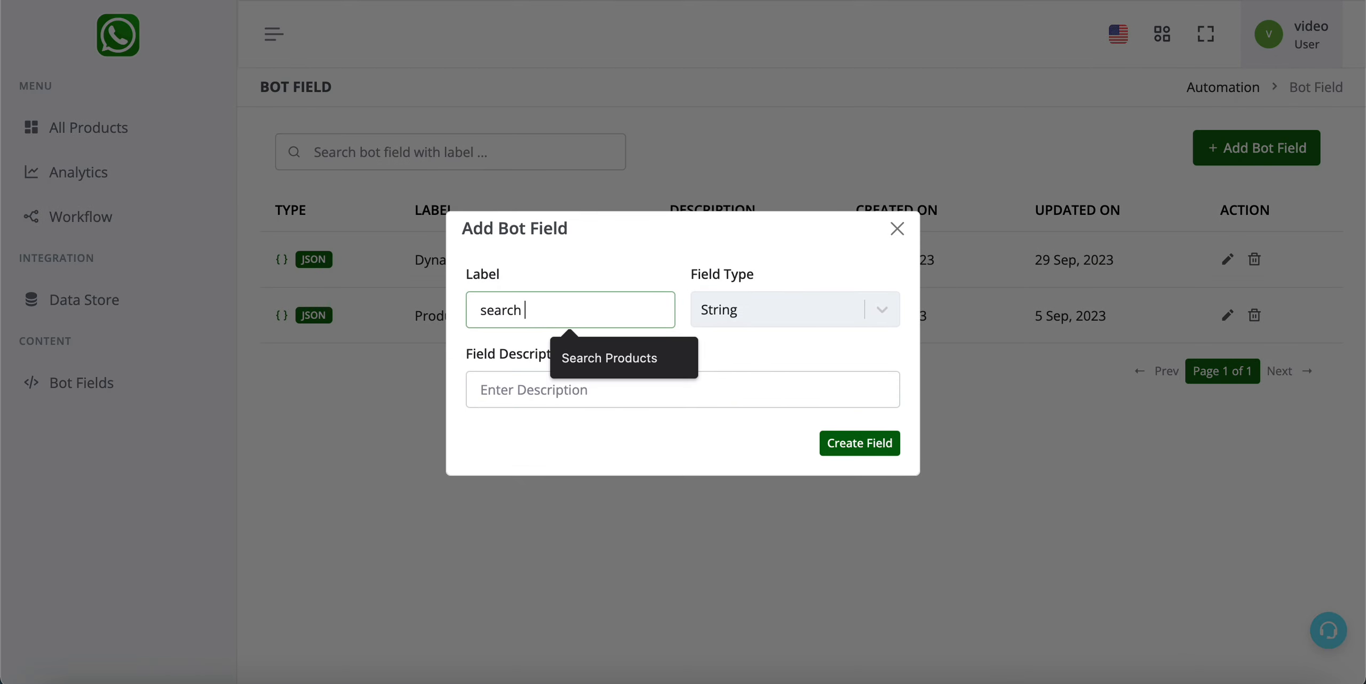
text(res)
click(724, 320)
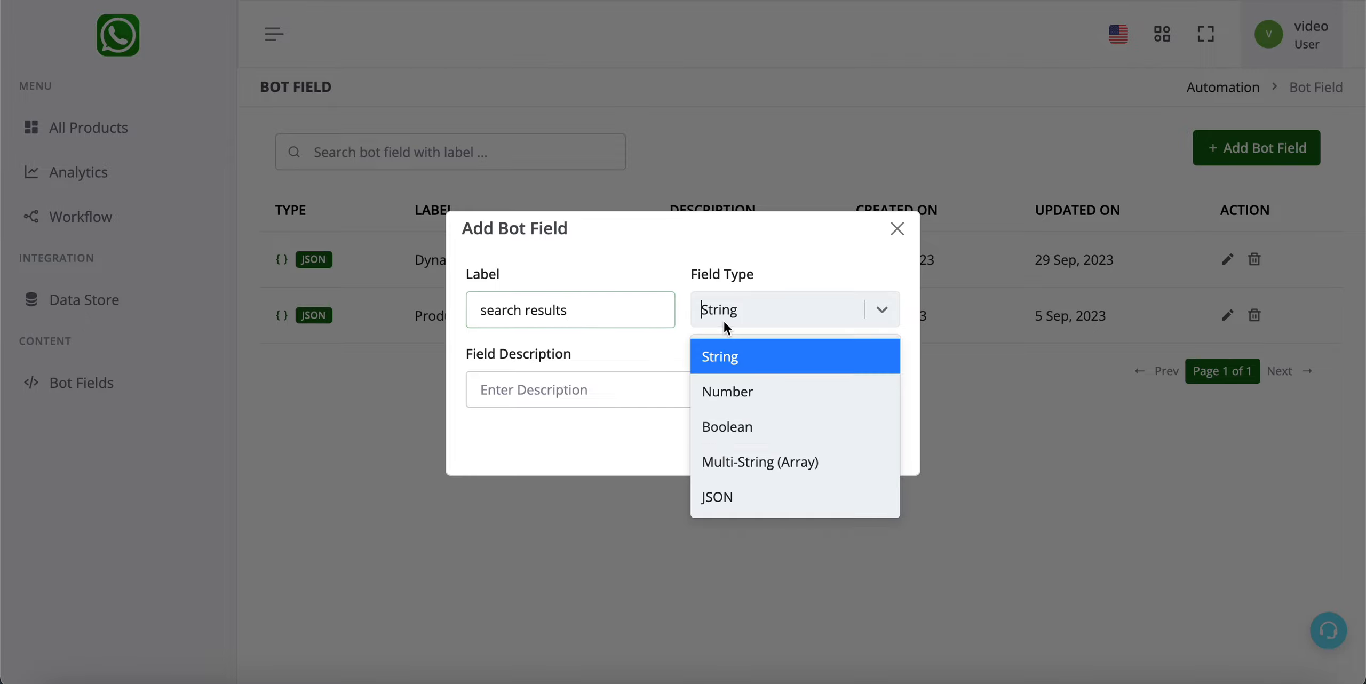
click(745, 504)
- Paste the copied product JSON as the search results field's sample, check it, and create the field
click(635, 409)
key(ctrl+v)
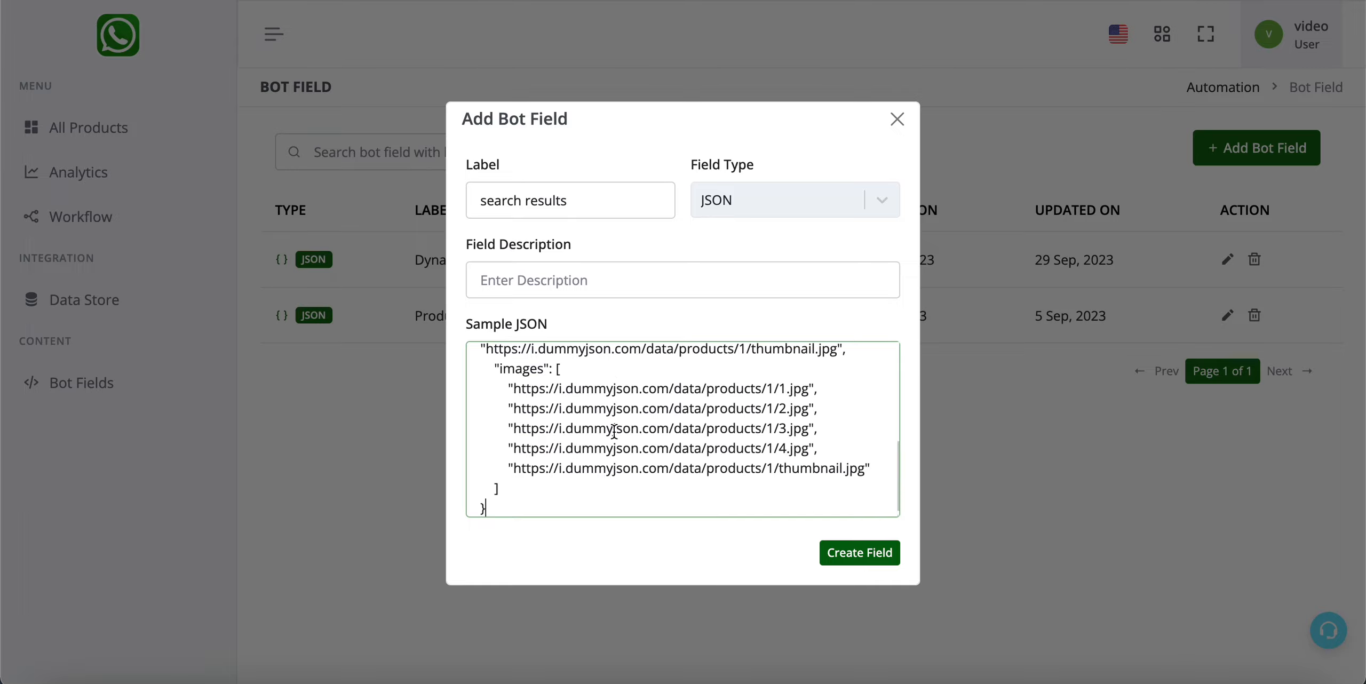
scroll(614, 431, up, 15)
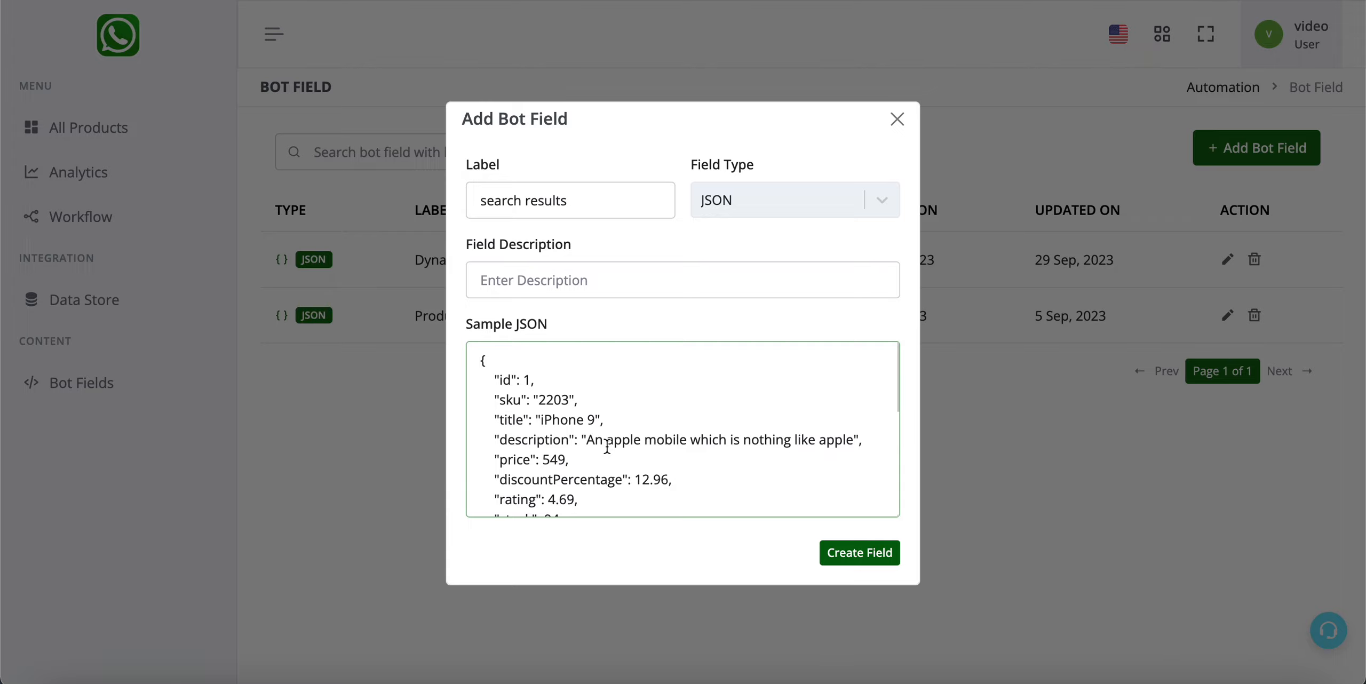
scroll(546, 425, down, 5)
scroll(546, 425, up, 5)
scroll(568, 412, down, 5)
click(874, 551)
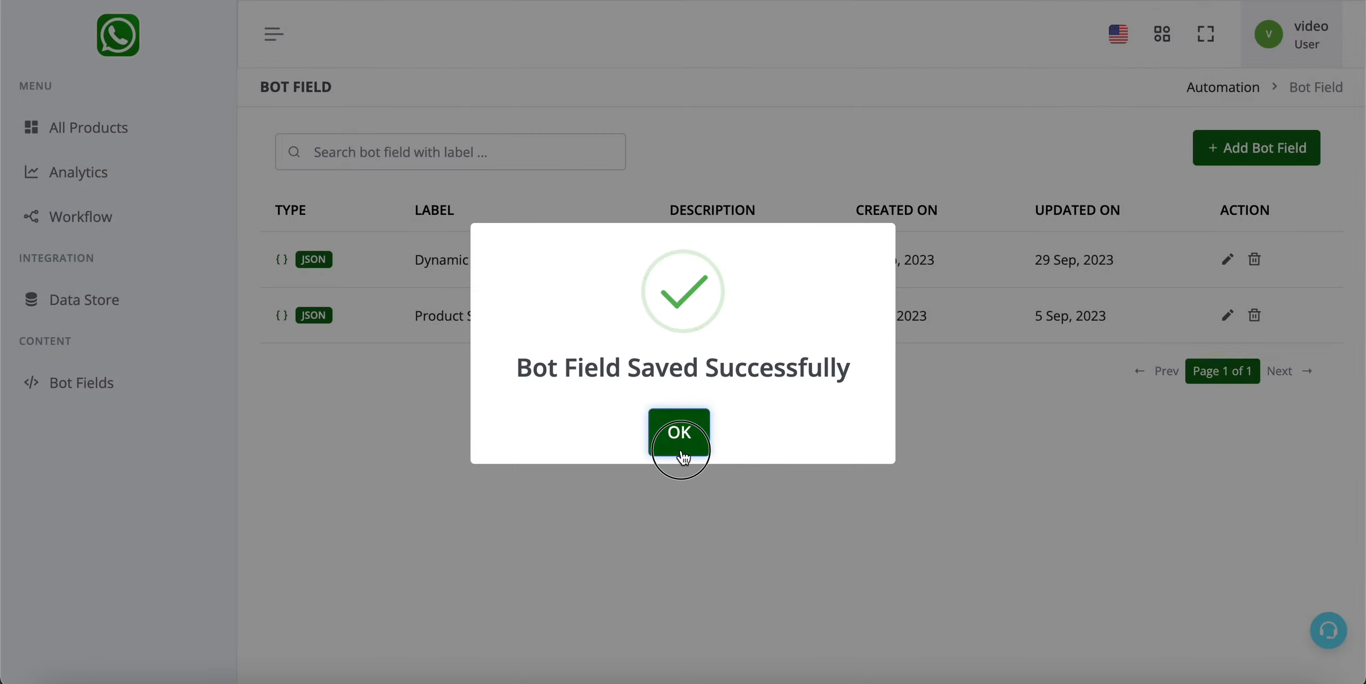
click(676, 429)
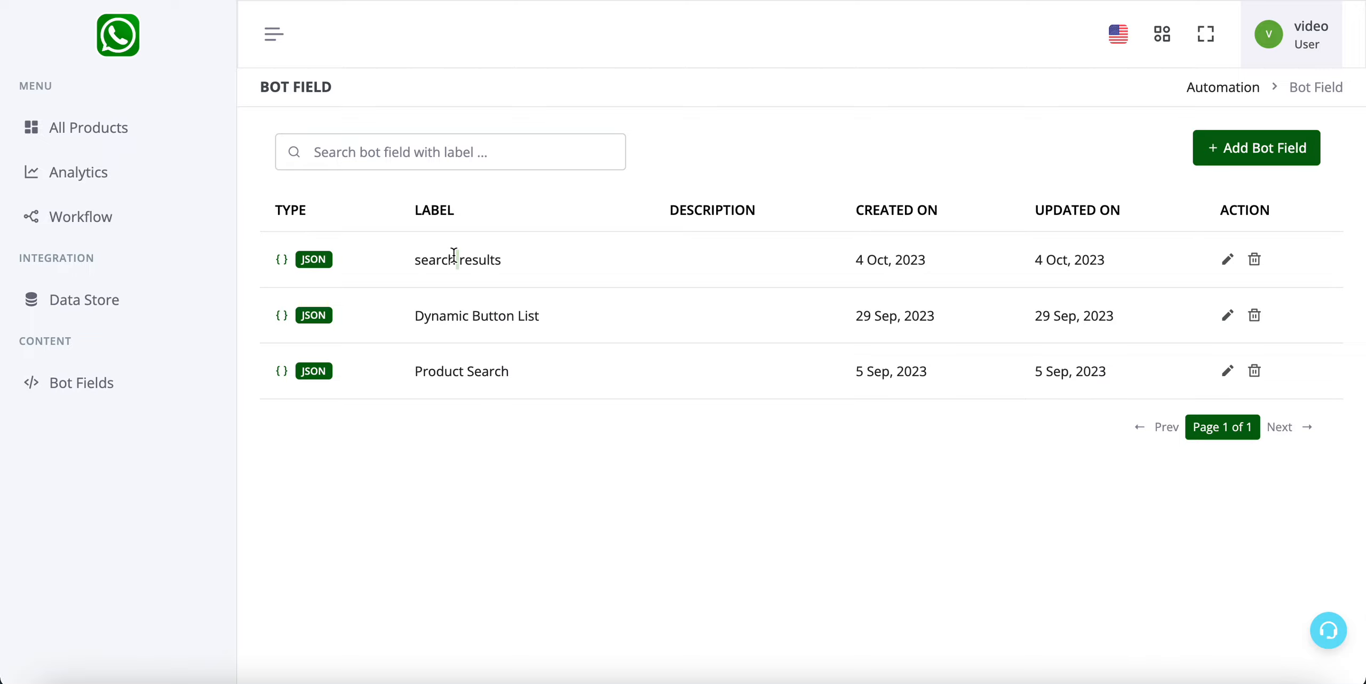
- Reopen the basic ecom workflow at the Jeans Collection branch and its Search Product action
triple_click(453, 256)
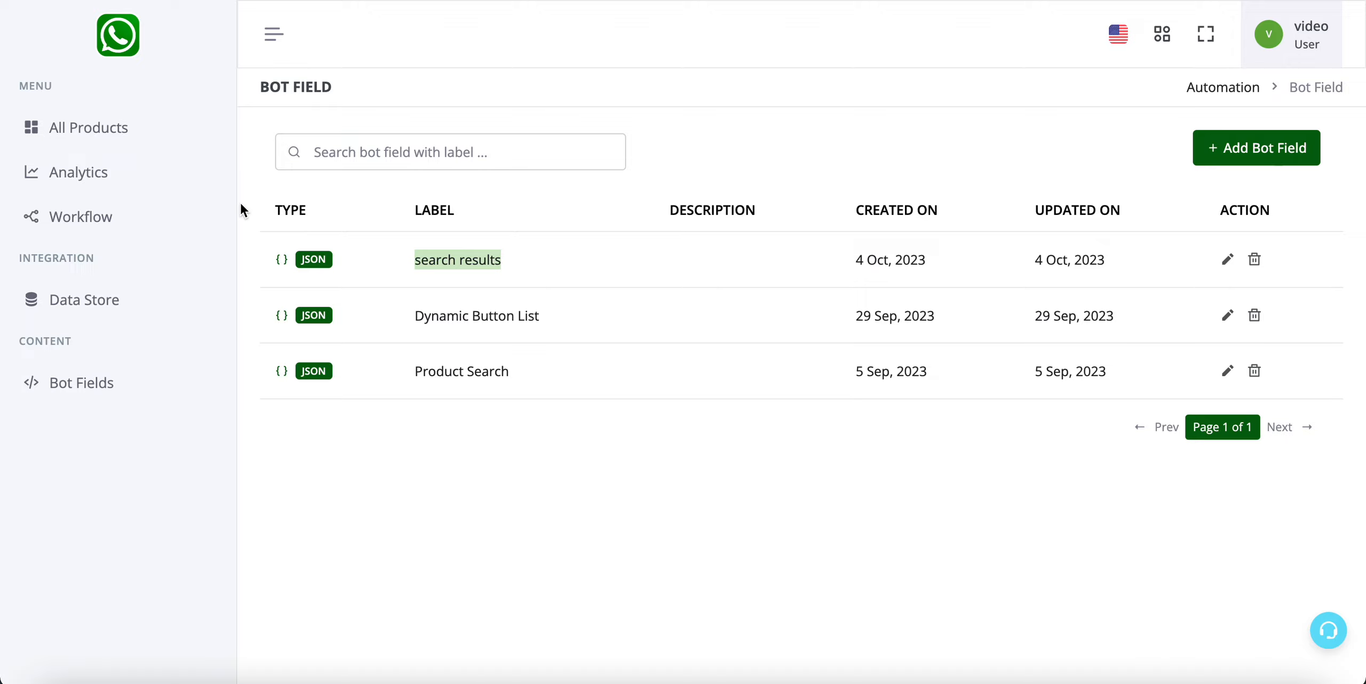
click(158, 216)
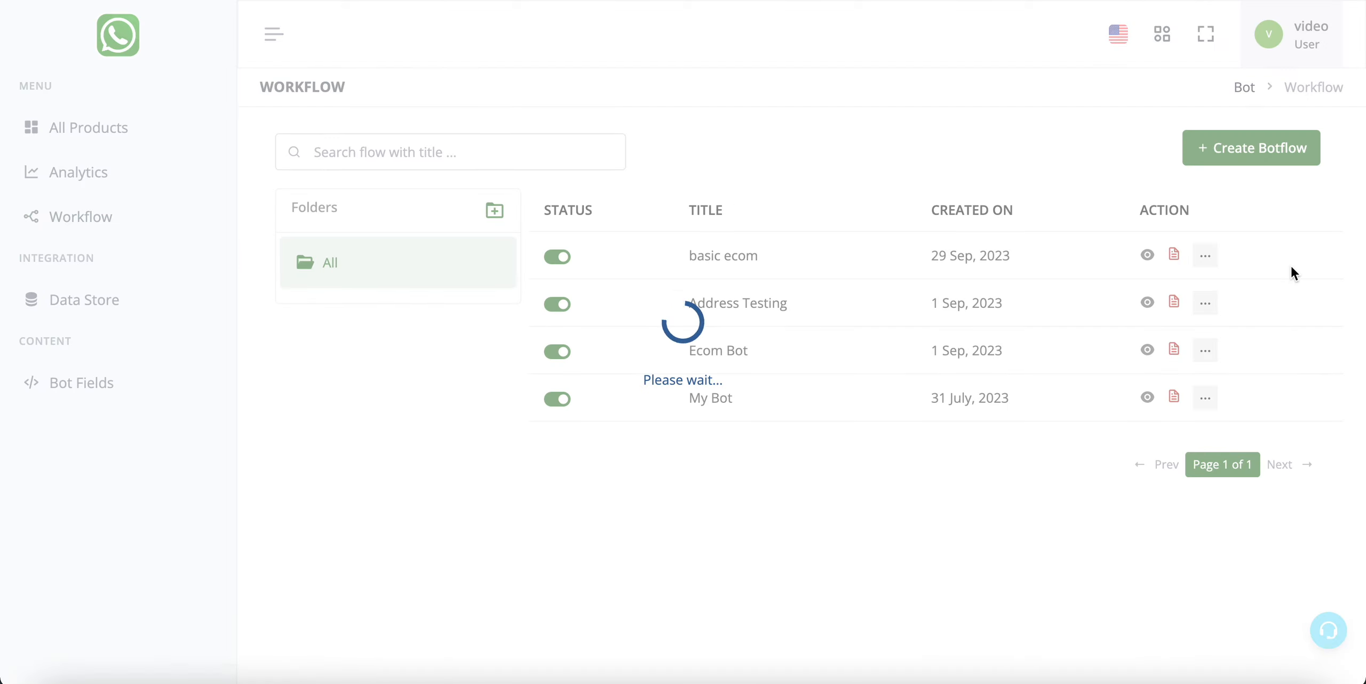
click(1148, 258)
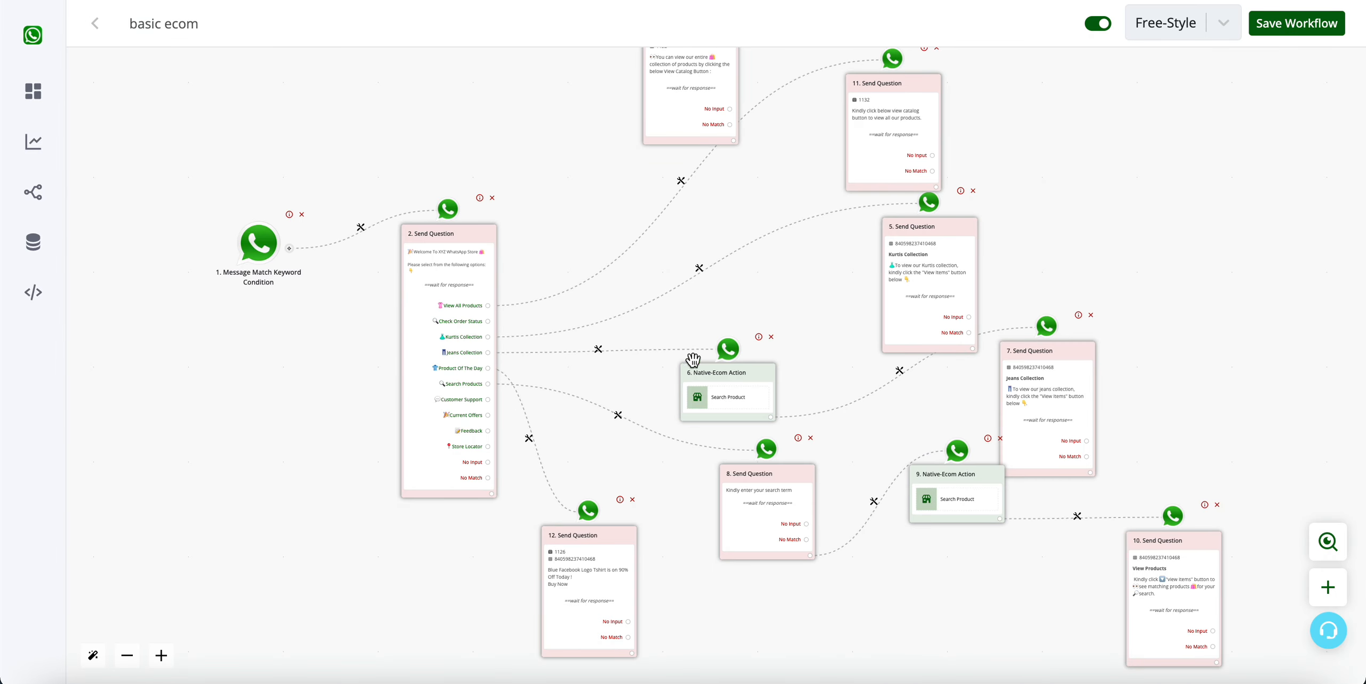
scroll(561, 355, up, 3)
scroll(562, 354, up, 3)
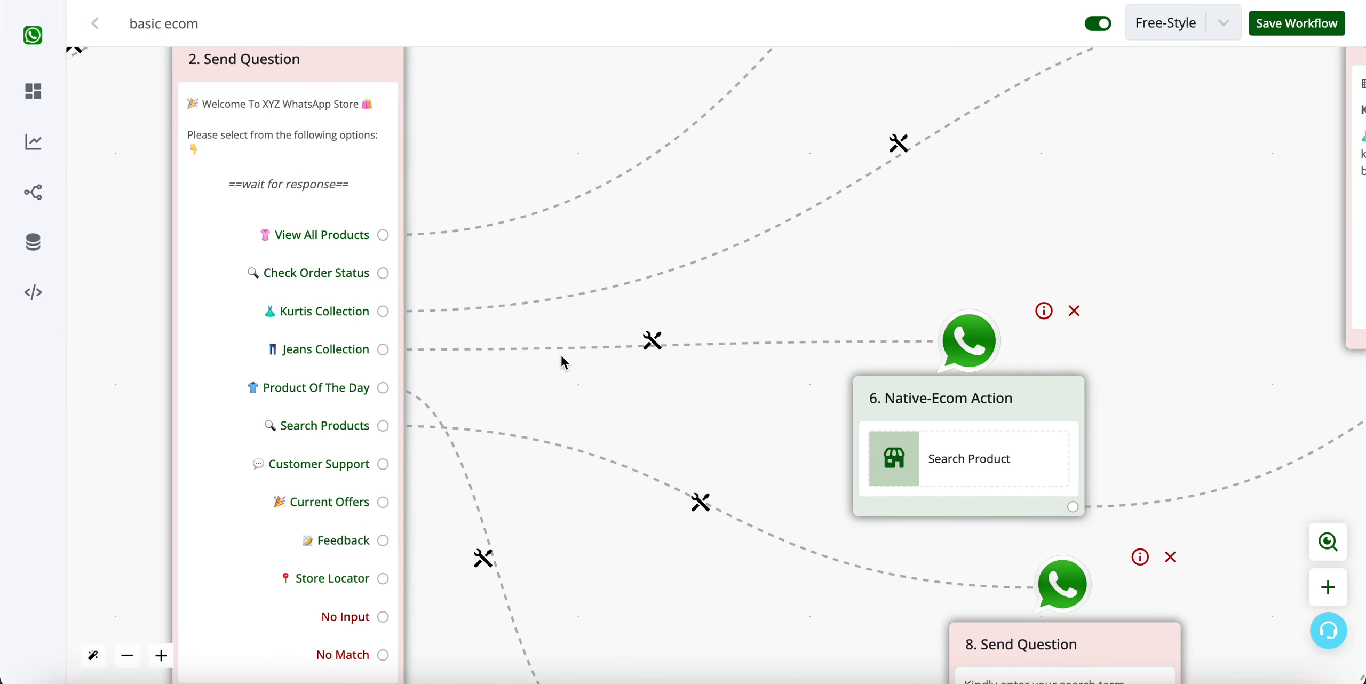
- Delete the Search Product action on the Jeans Collection branch and attach a new empty node to that option
click(1075, 312)
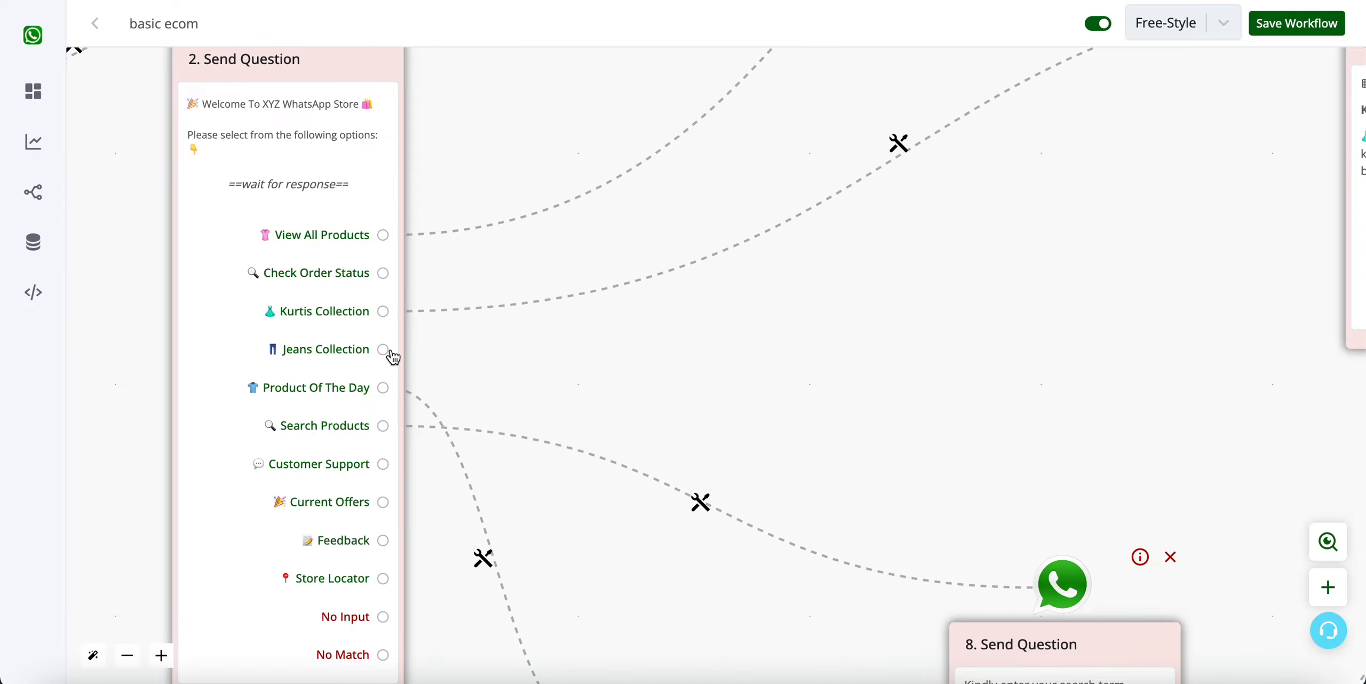
drag(385, 350, 670, 86)
scroll(678, 331, down, 3)
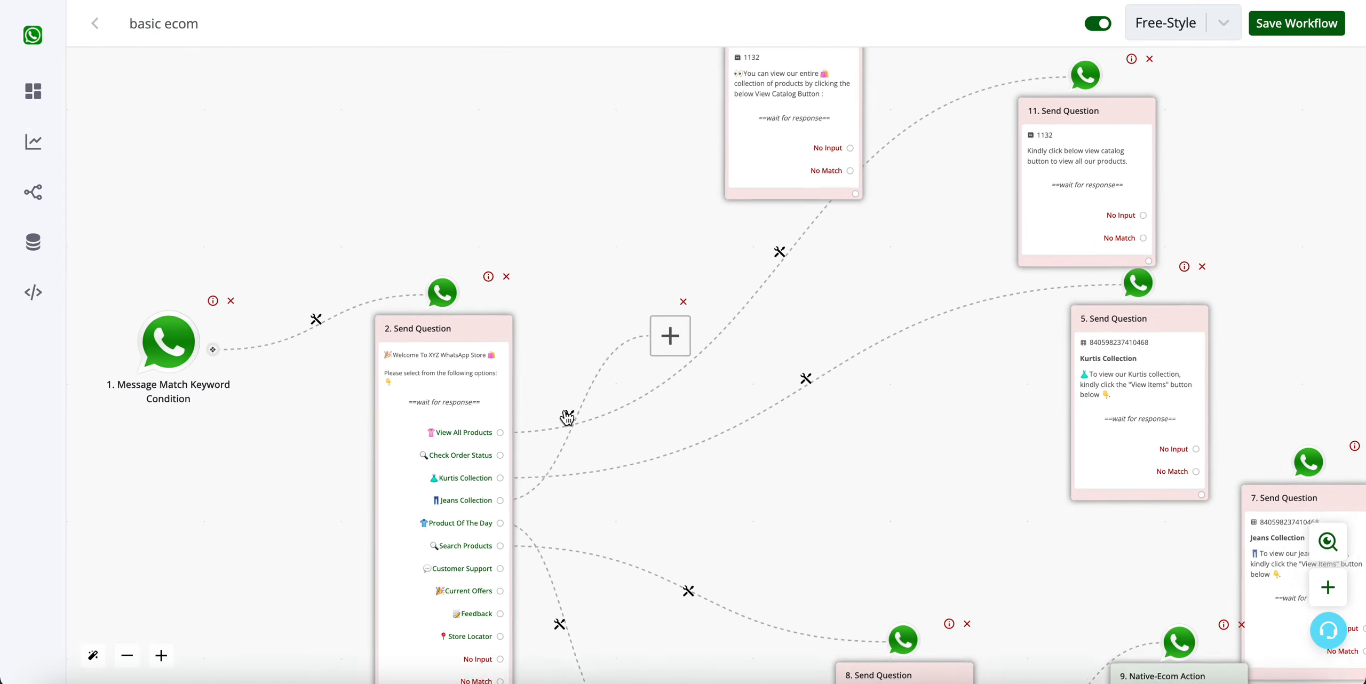
drag(684, 336, 826, 494)
click(827, 495)
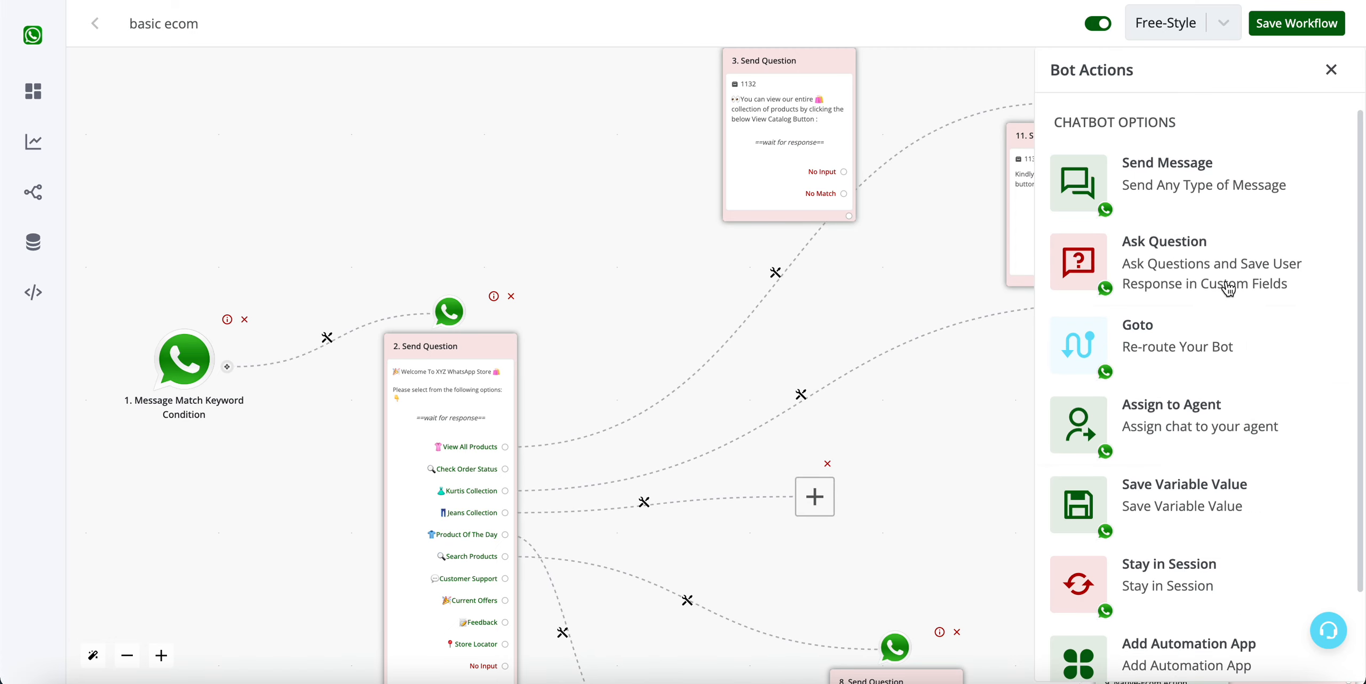
- Turn the new Jeans Collection node into an ecommerce Search Products action
scroll(1150, 516, down, 2)
click(1201, 643)
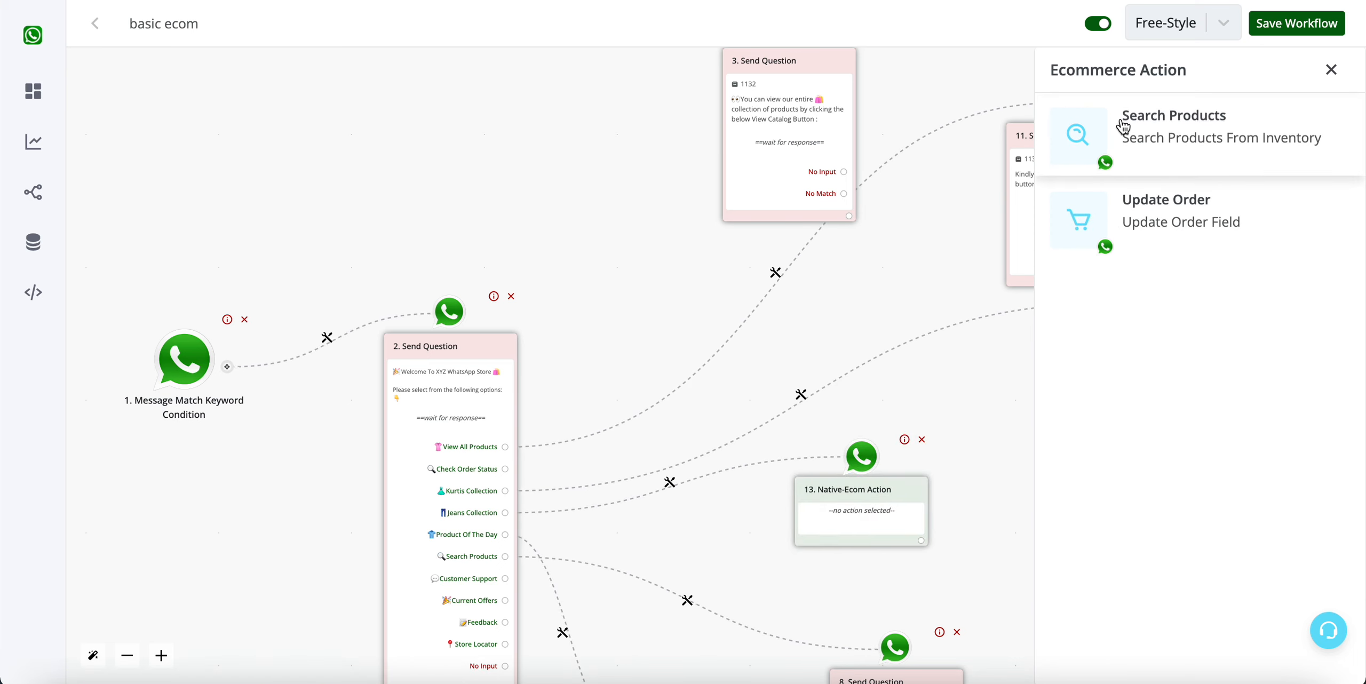
click(1124, 123)
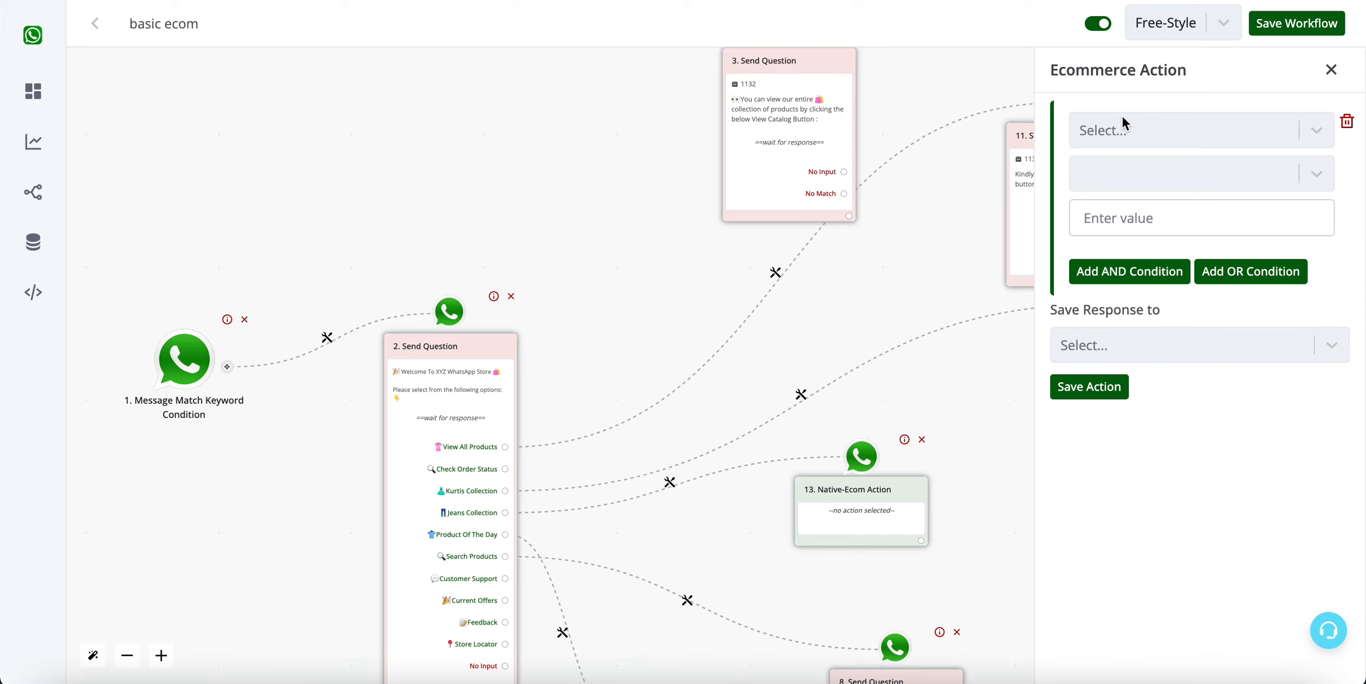
- Set the product search condition to Category is jeans
click(1122, 128)
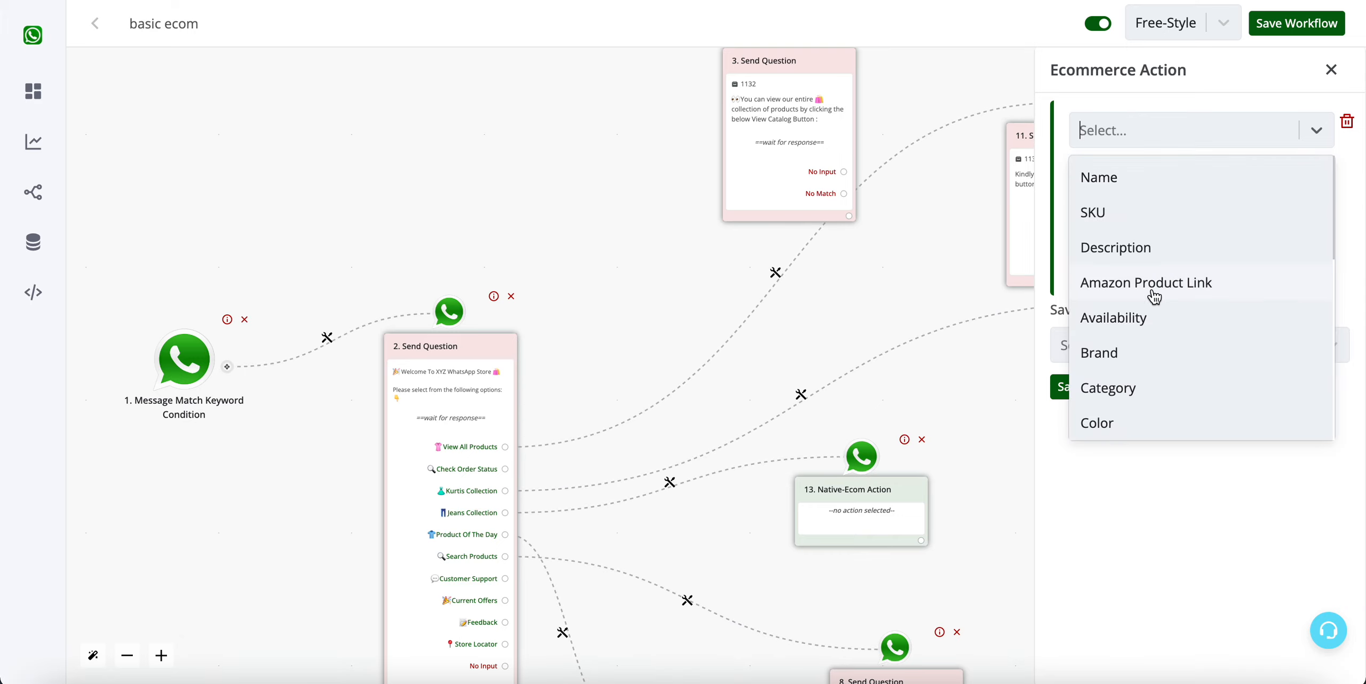
click(1158, 381)
click(1150, 174)
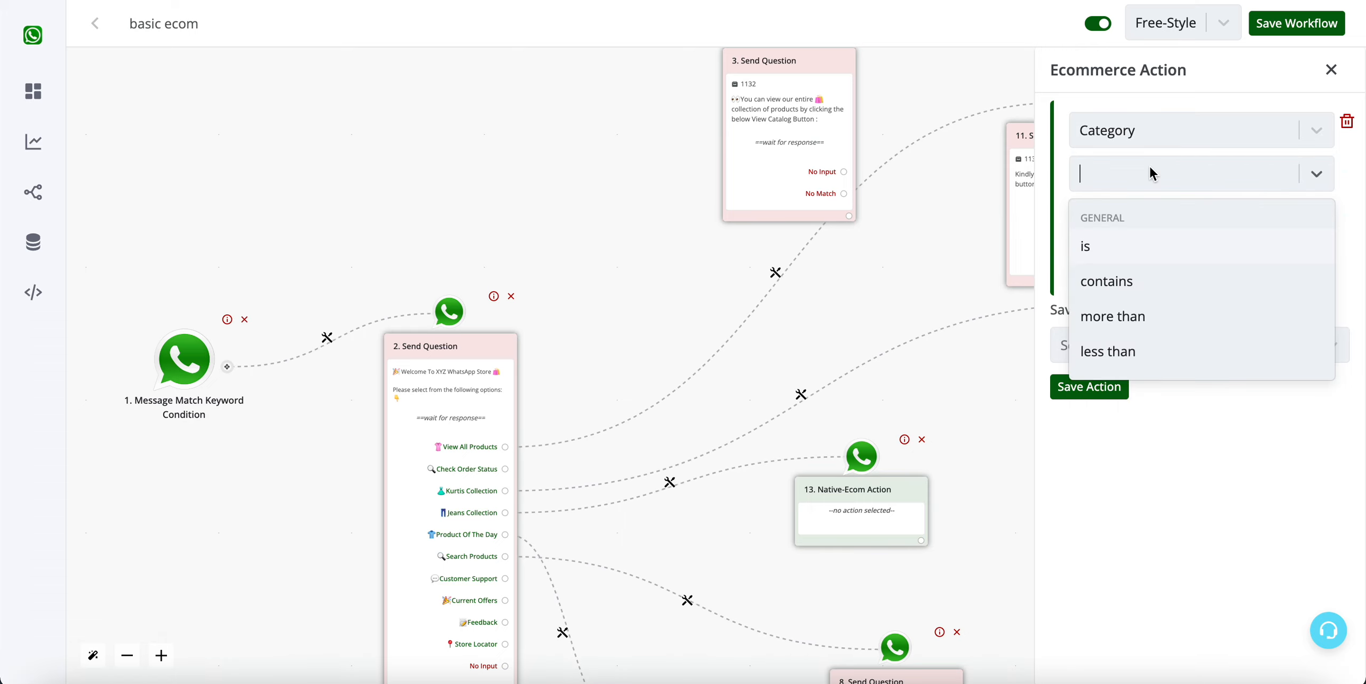
click(1150, 243)
click(1151, 223)
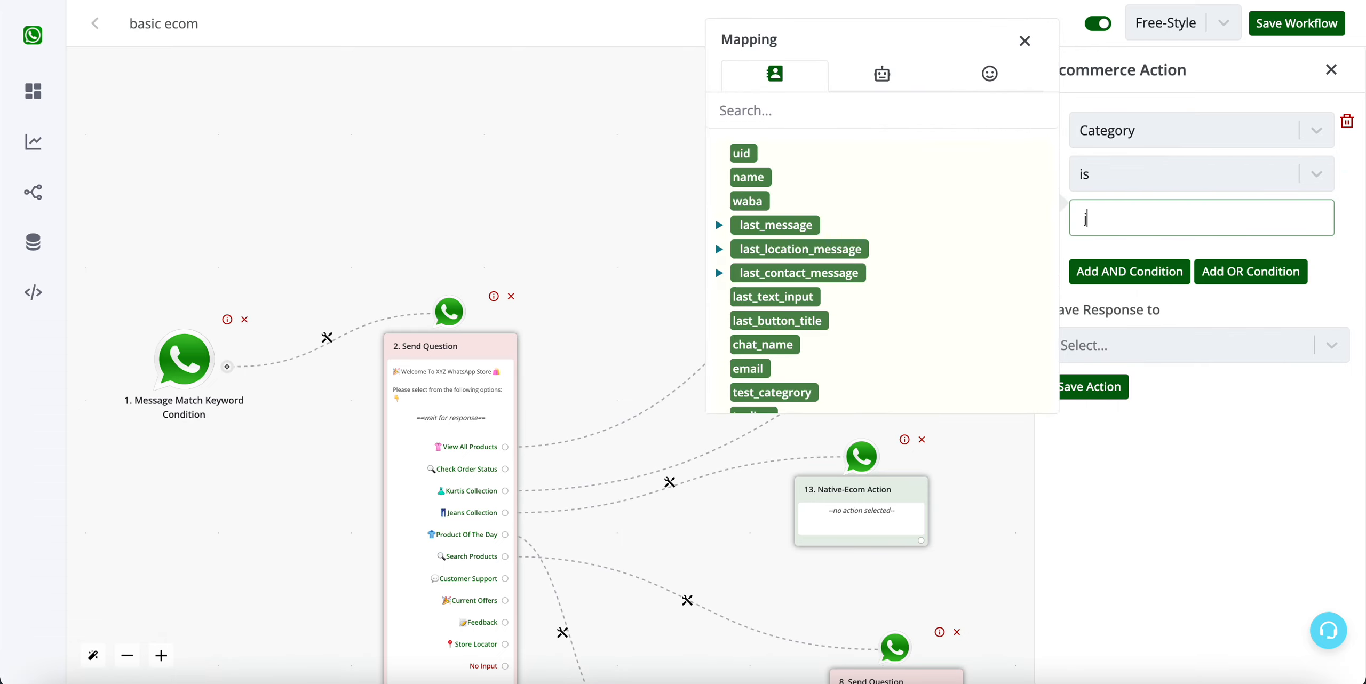
click(1197, 387)
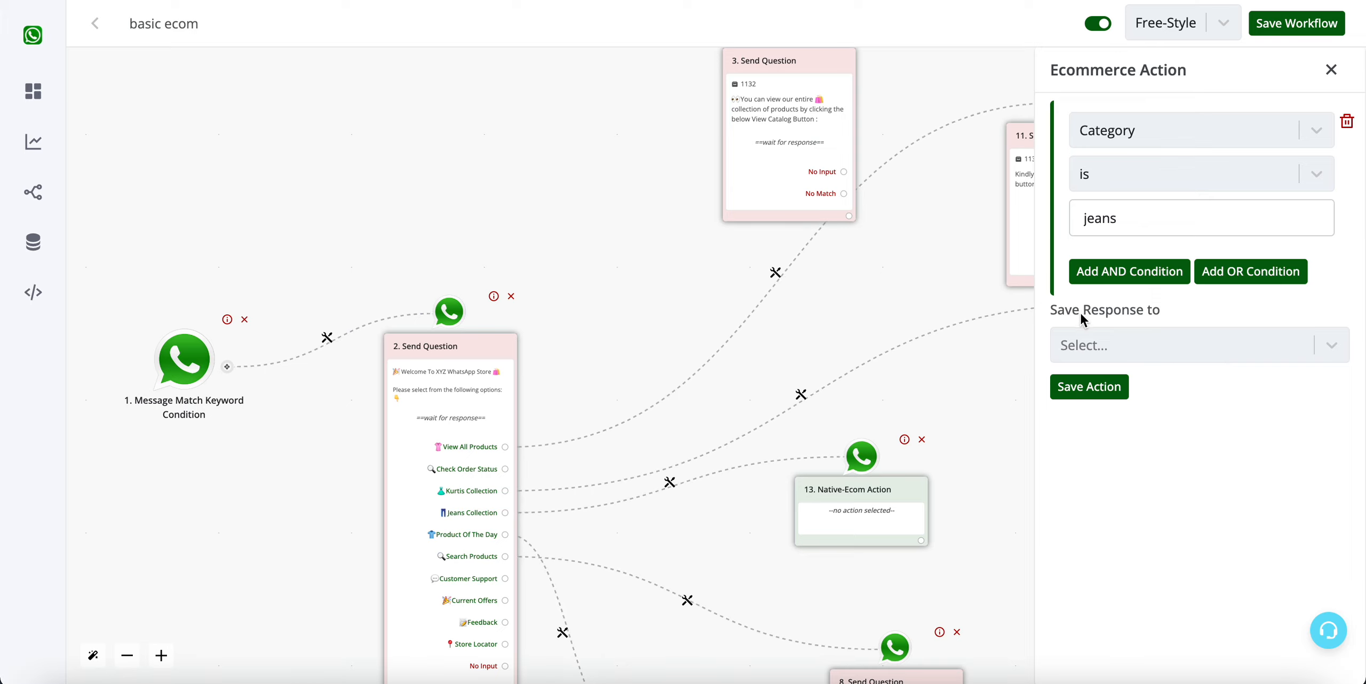
- Store the search response in the search results field and save the action
click(1099, 341)
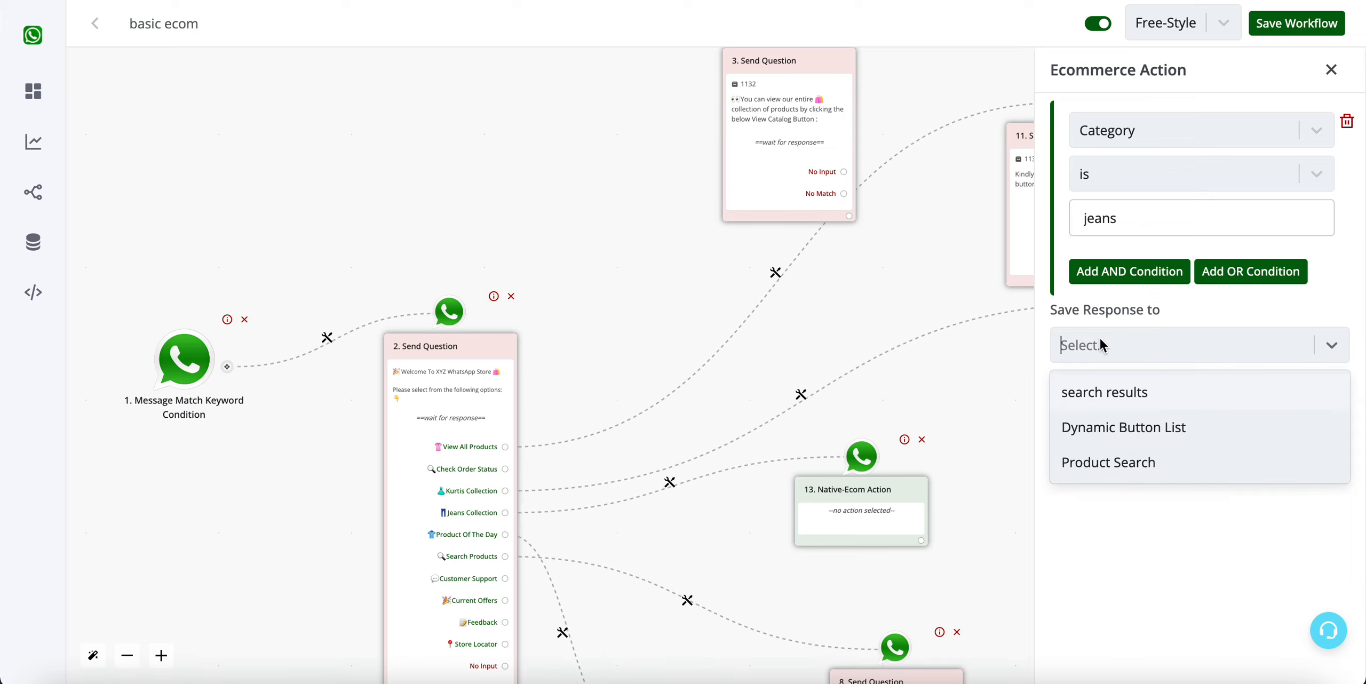
click(1110, 387)
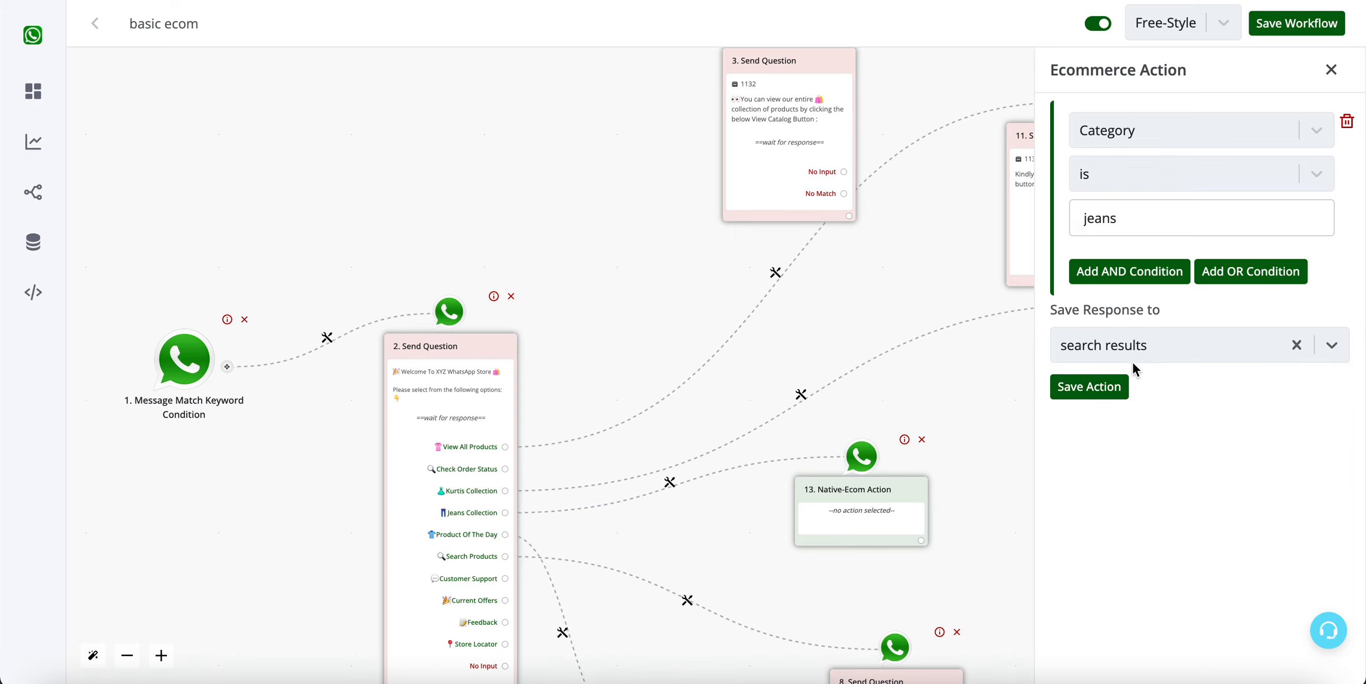
click(1115, 390)
- Add a multi-product question after the new Search Product action and move the old Jeans Collection question out of its connection's way
click(922, 552)
click(1136, 354)
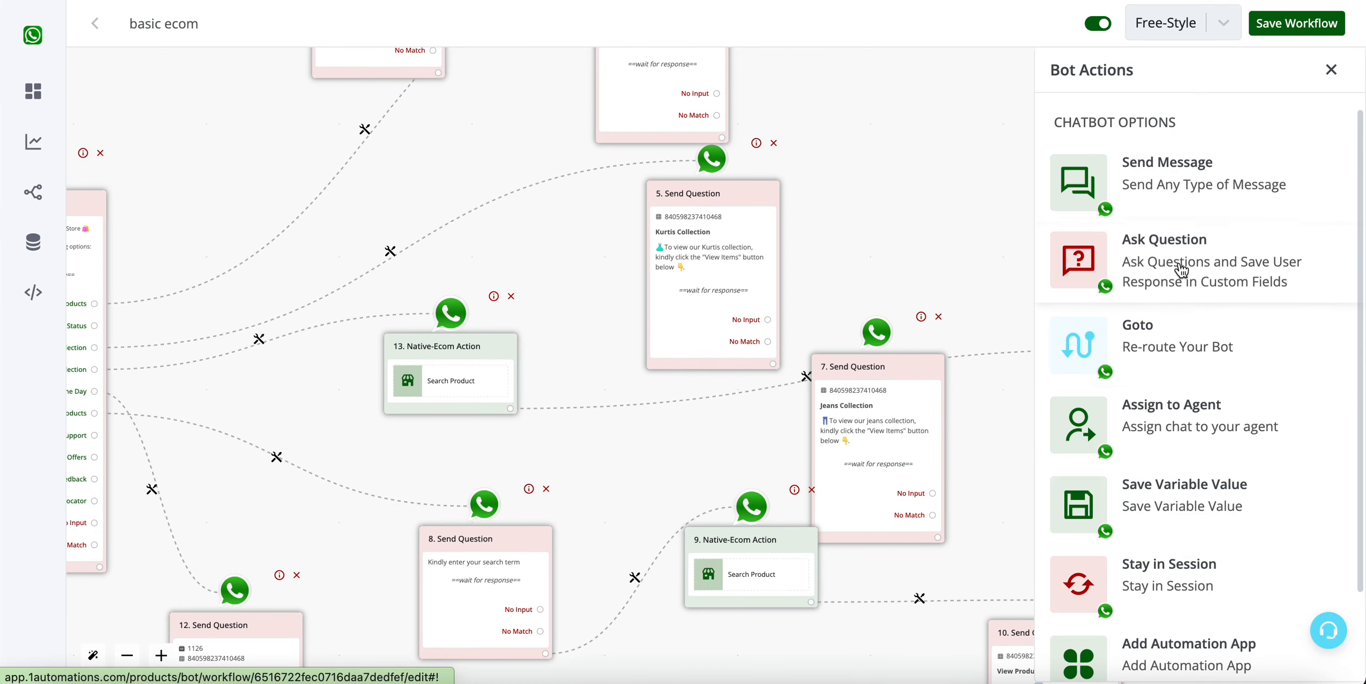
click(1179, 270)
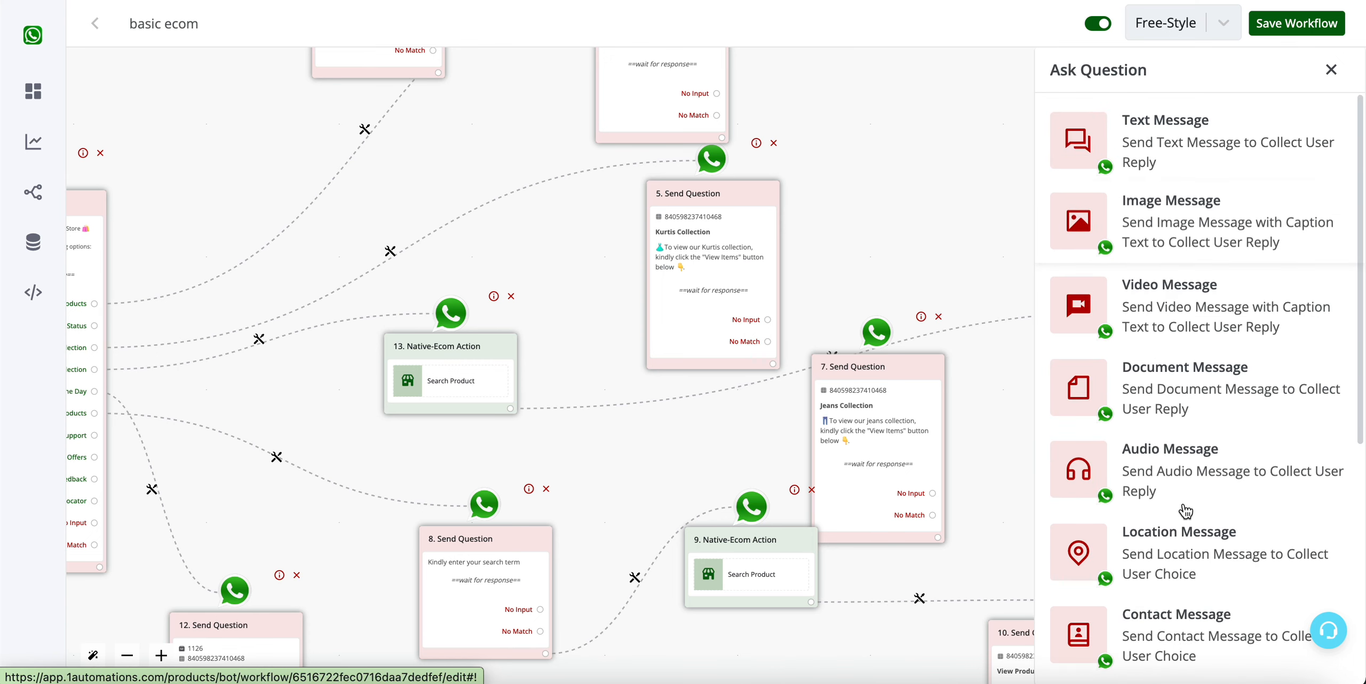
scroll(1184, 512, down, 5)
click(1184, 638)
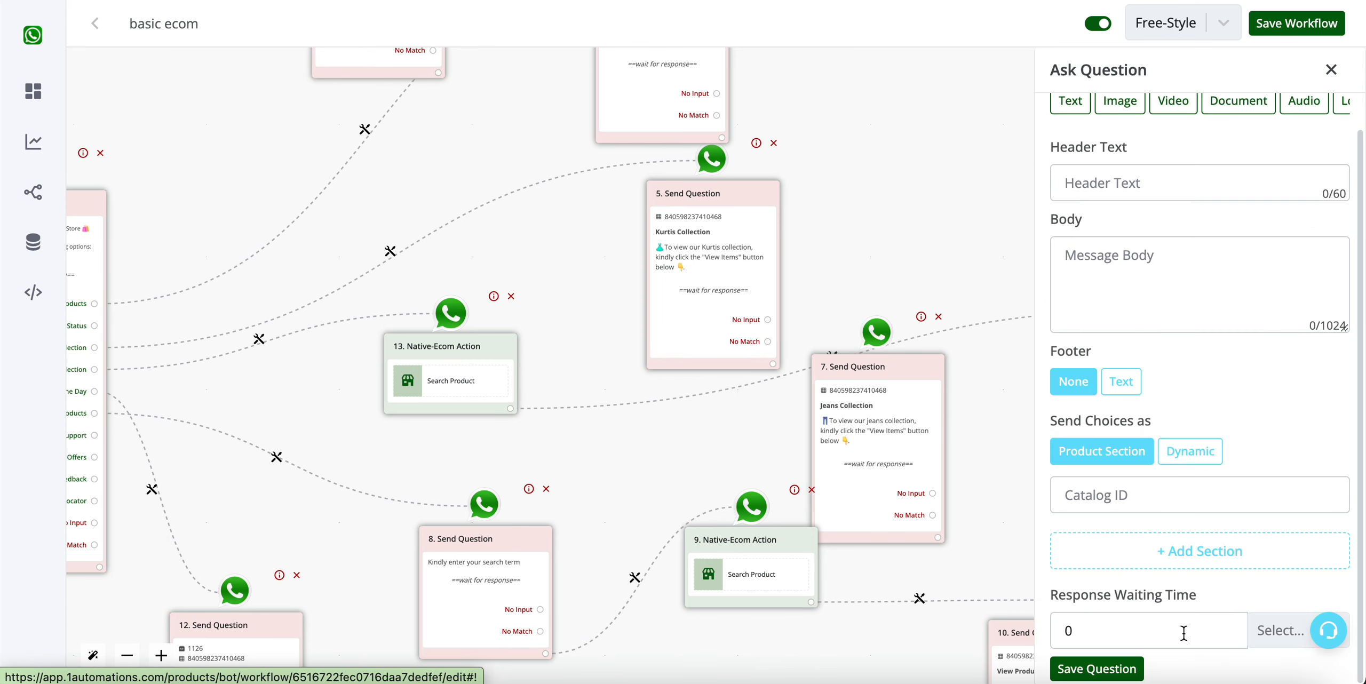
drag(899, 355, 903, 519)
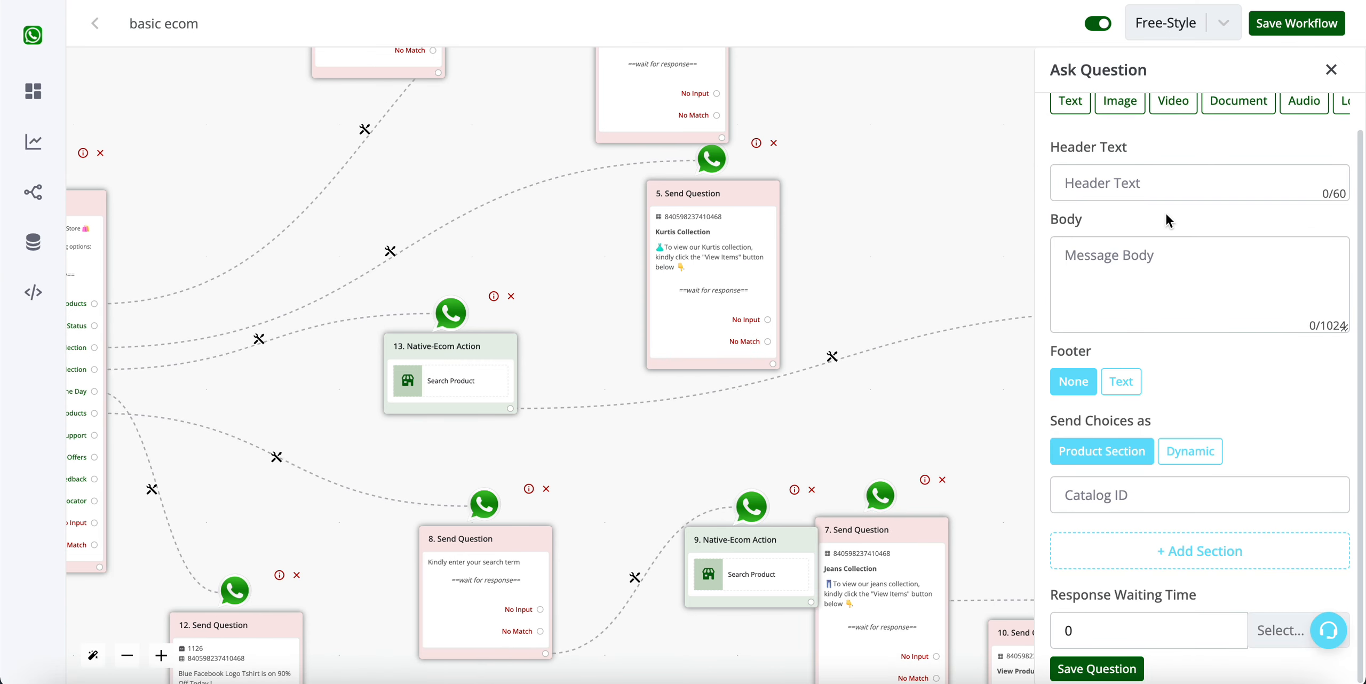
- Give the new question the header "View Jeans" and the body "click below button to see jeans"
click(1175, 192)
text(View )
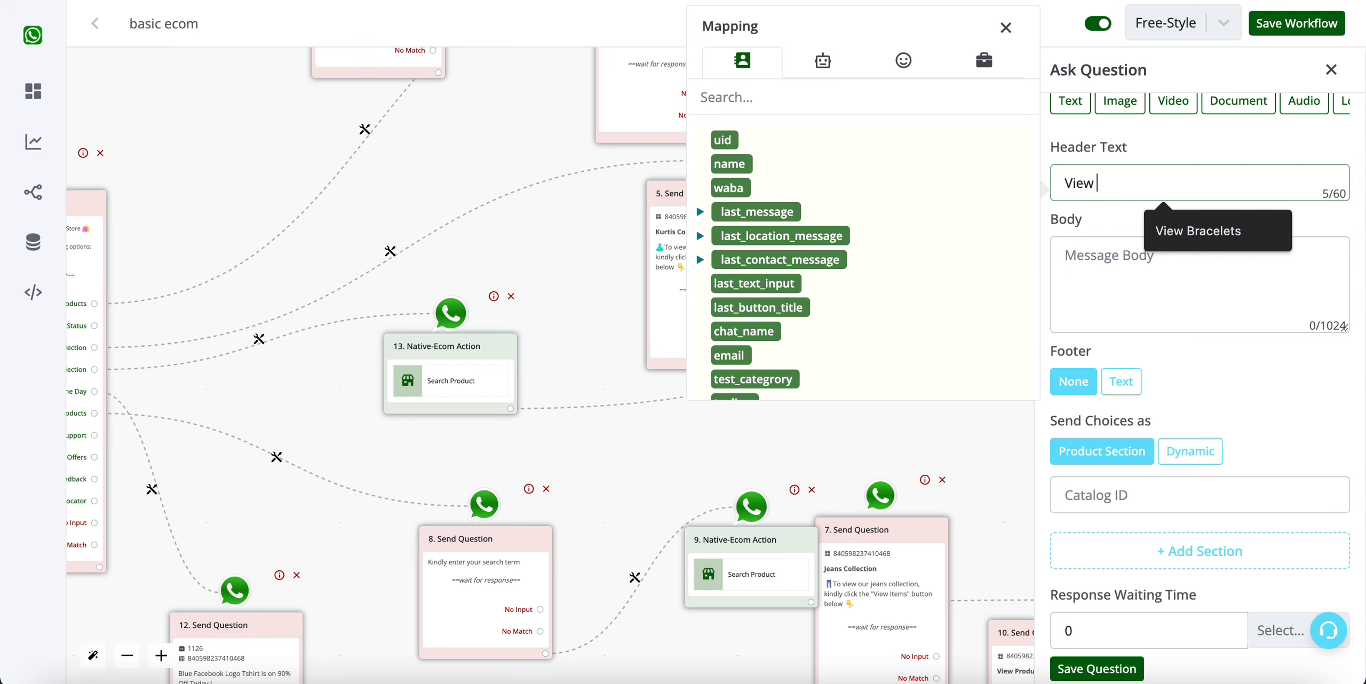
text(Jeans)
click(1169, 271)
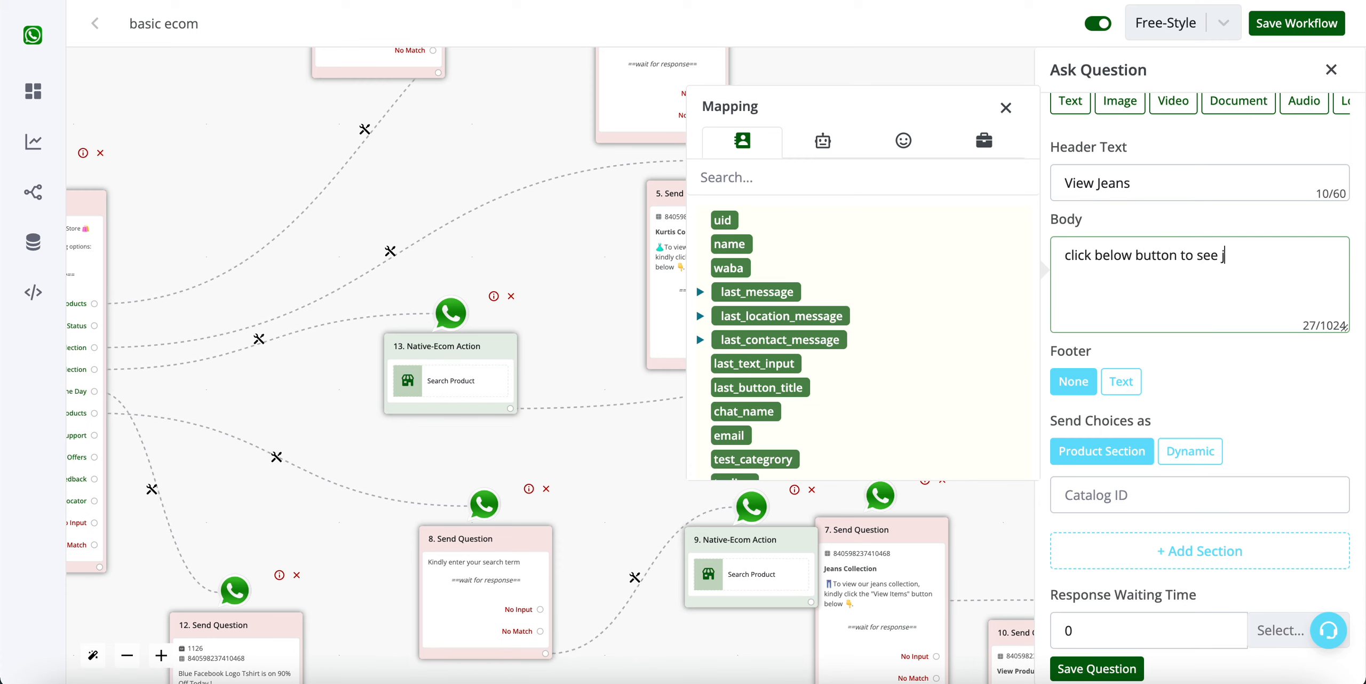
- Make the question's choices Dynamic and fill in the catalog ID copied from the WhatsApp store on the Store Front page
triple_click(1110, 424)
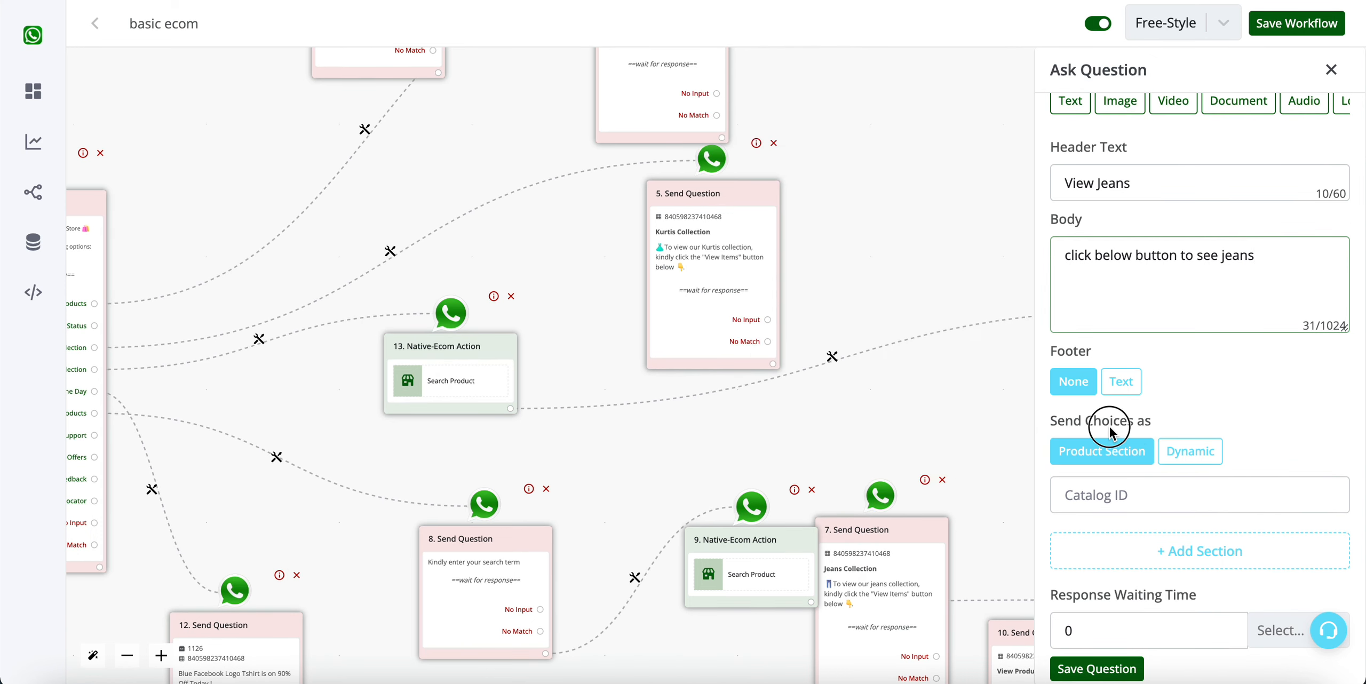
click(1194, 469)
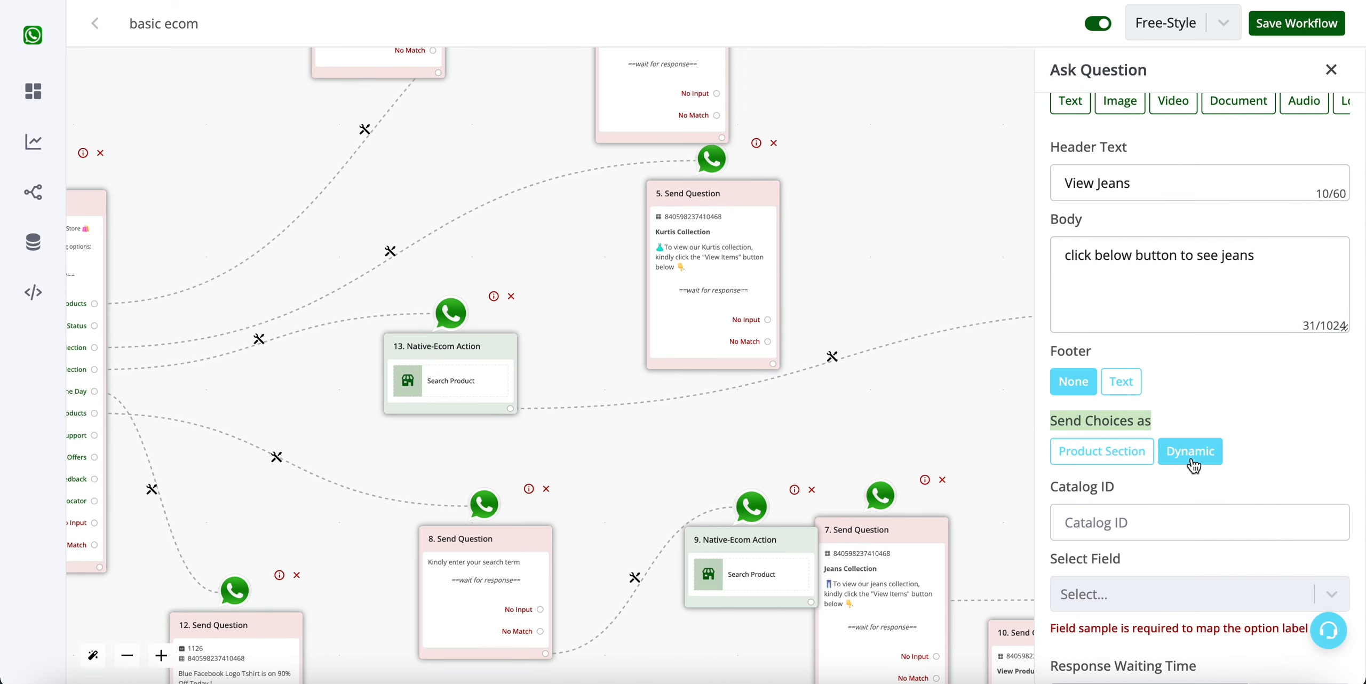
scroll(1193, 464, down, 2)
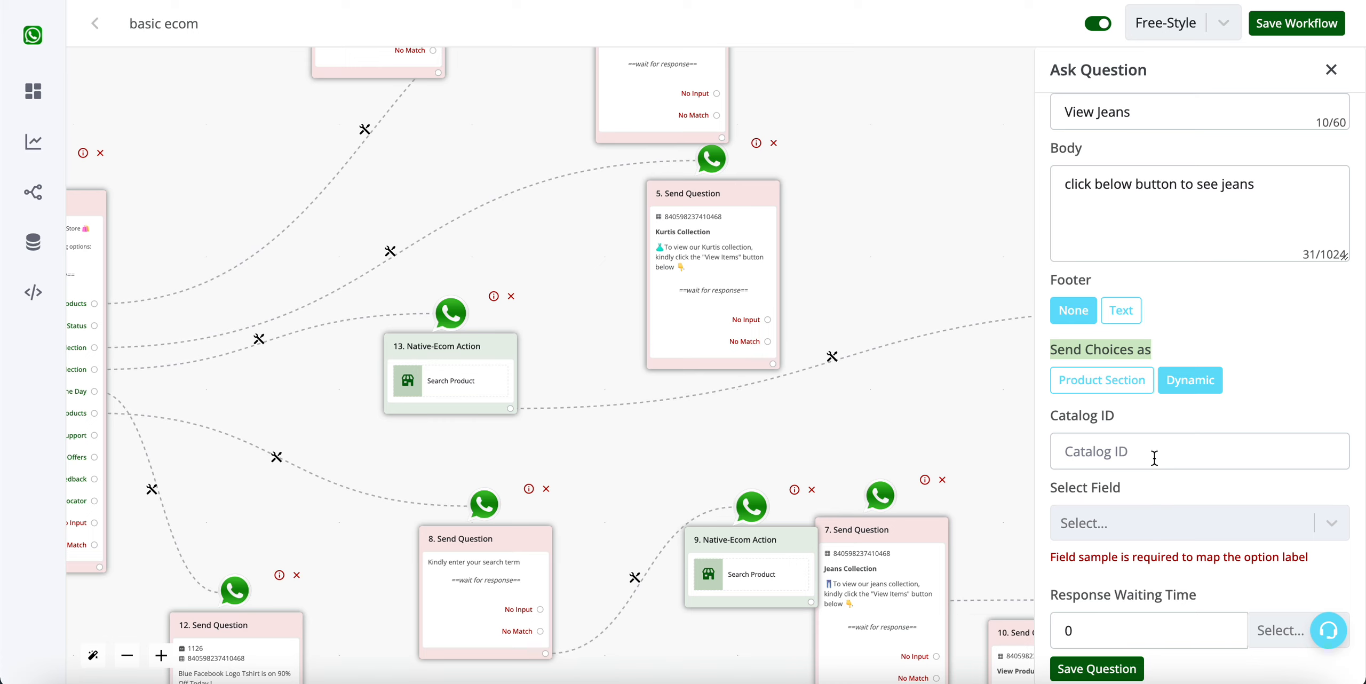
click(1154, 457)
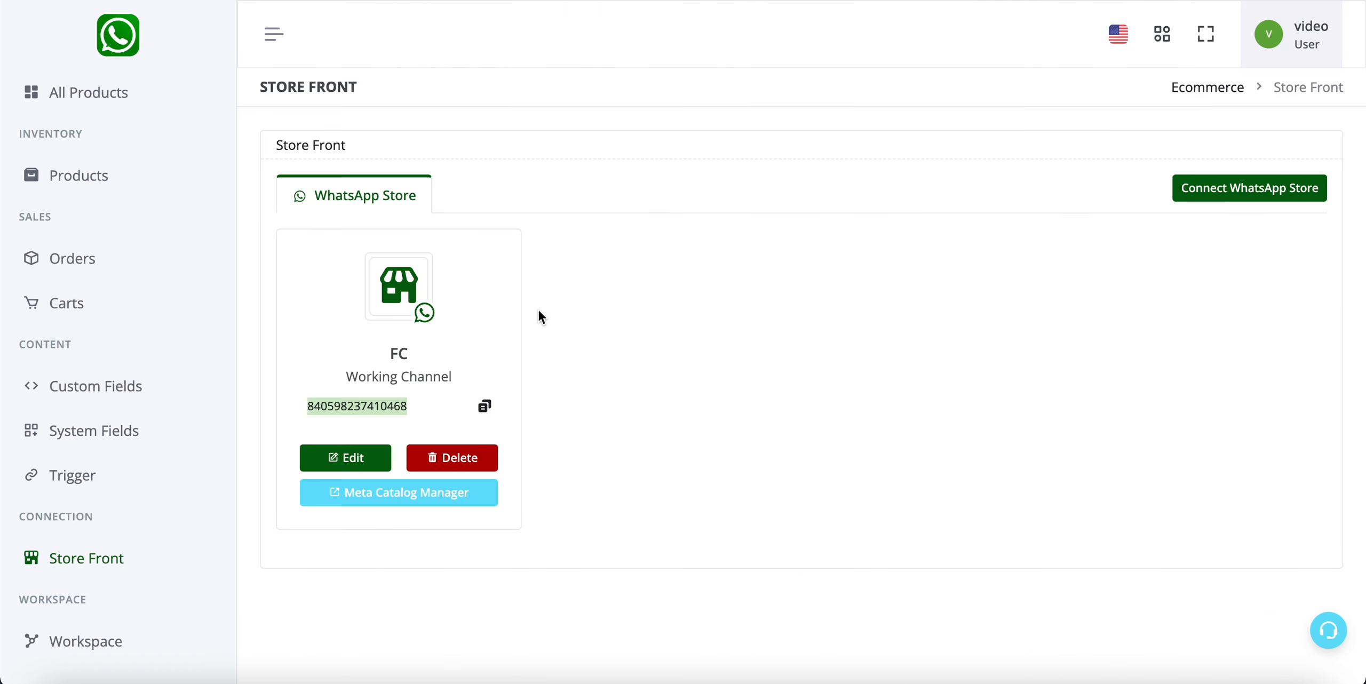
click(484, 406)
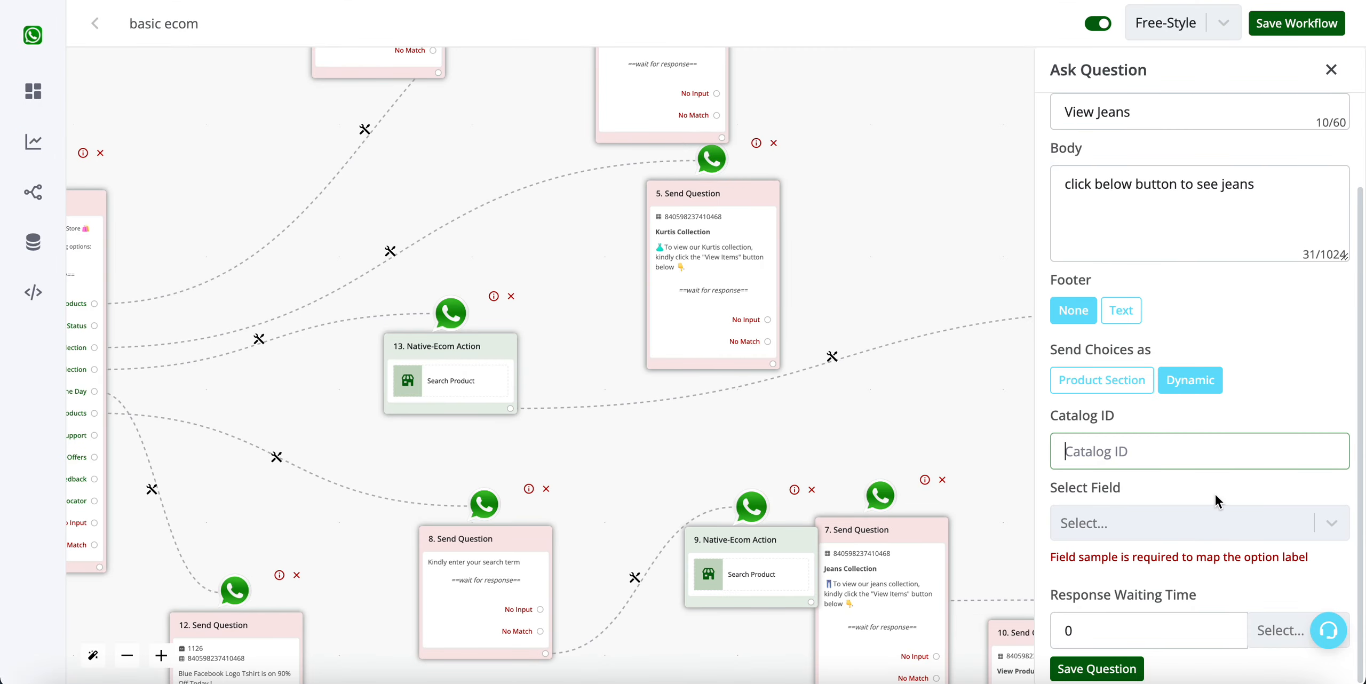
key(ctrl+v)
- Use the search results field for the dynamic choices, map the product SKU to {{item.sku}}, and save the question
click(1210, 521)
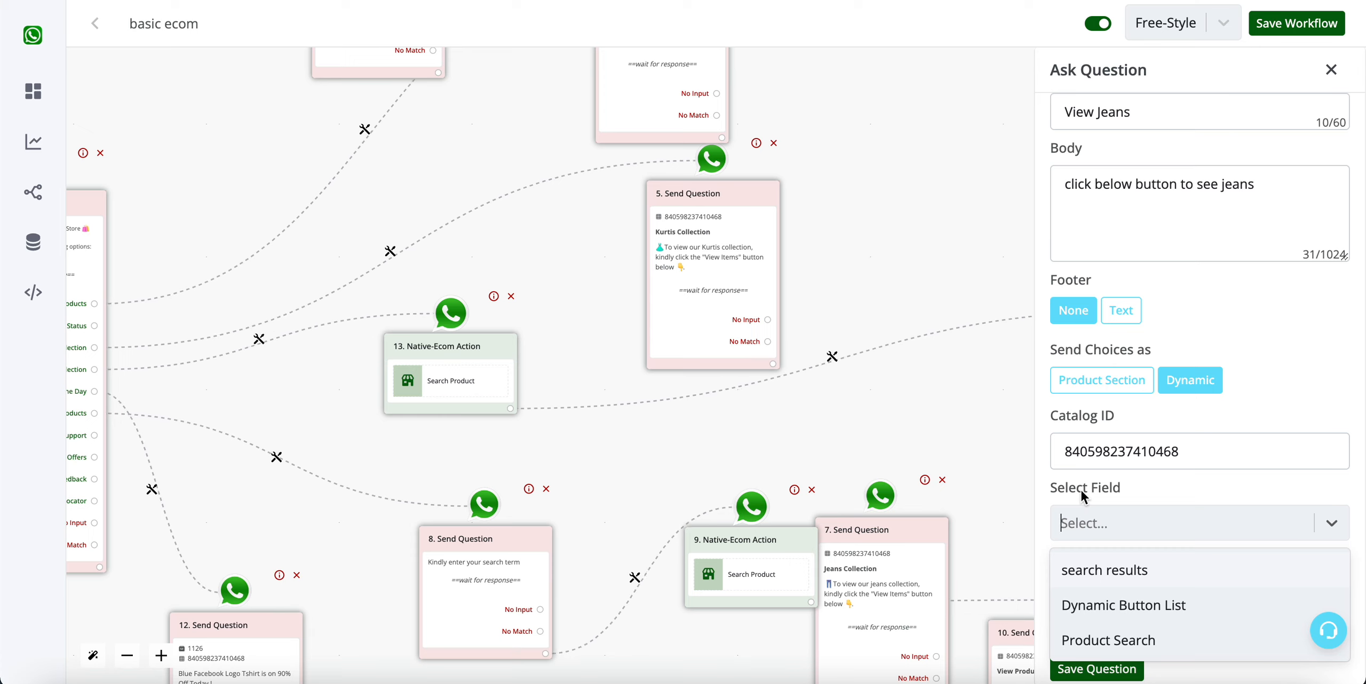
click(1132, 569)
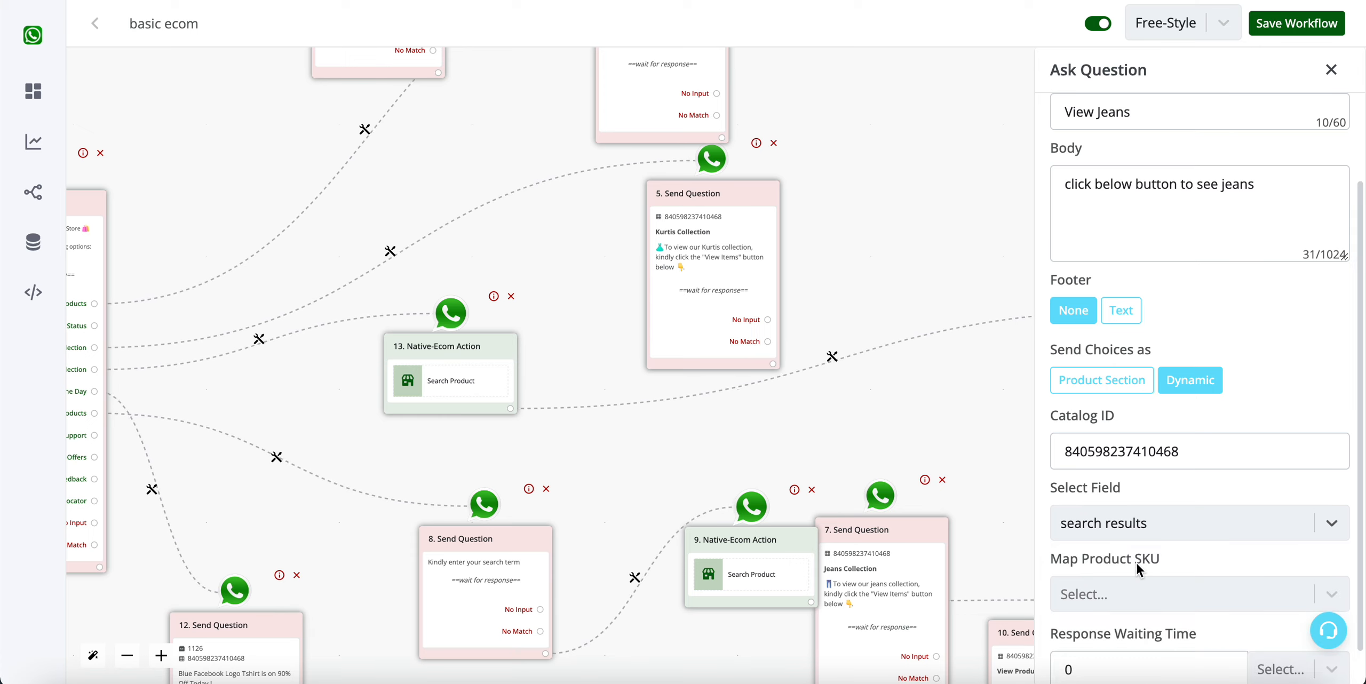
scroll(1135, 565, down, 1)
scroll(1135, 562, down, 1)
triple_click(1054, 515)
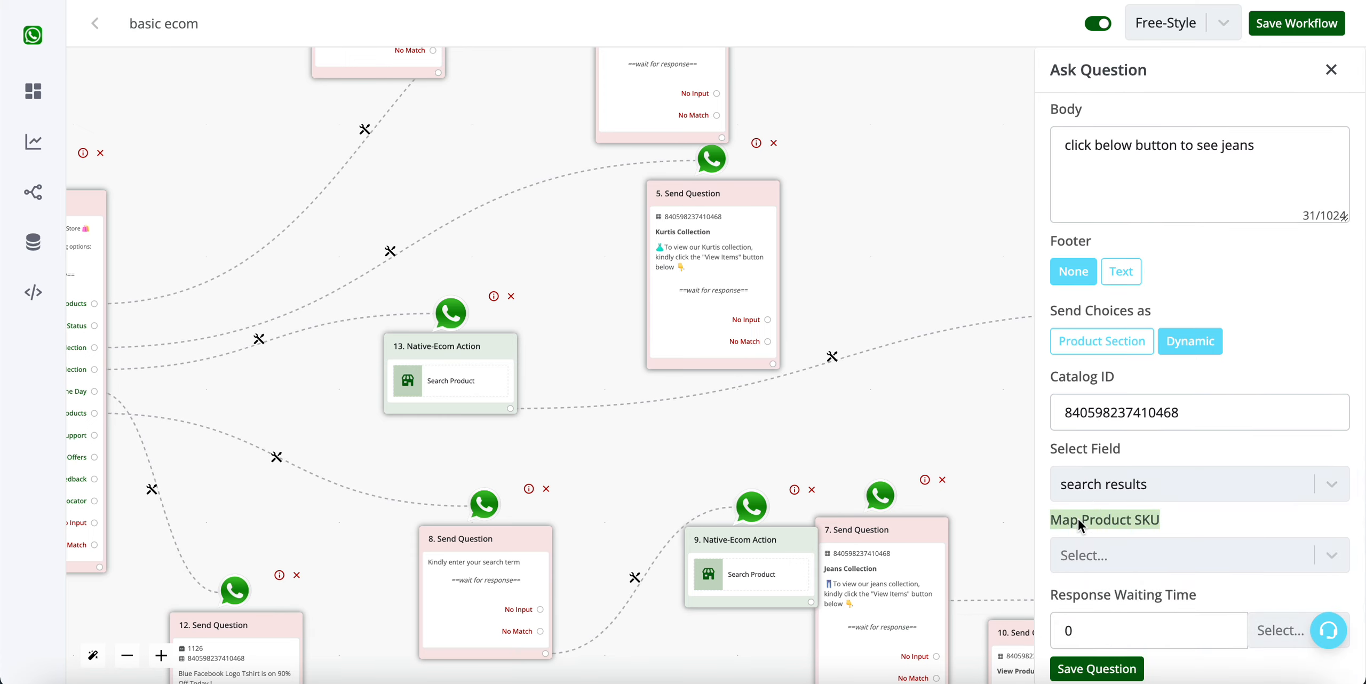
click(1125, 557)
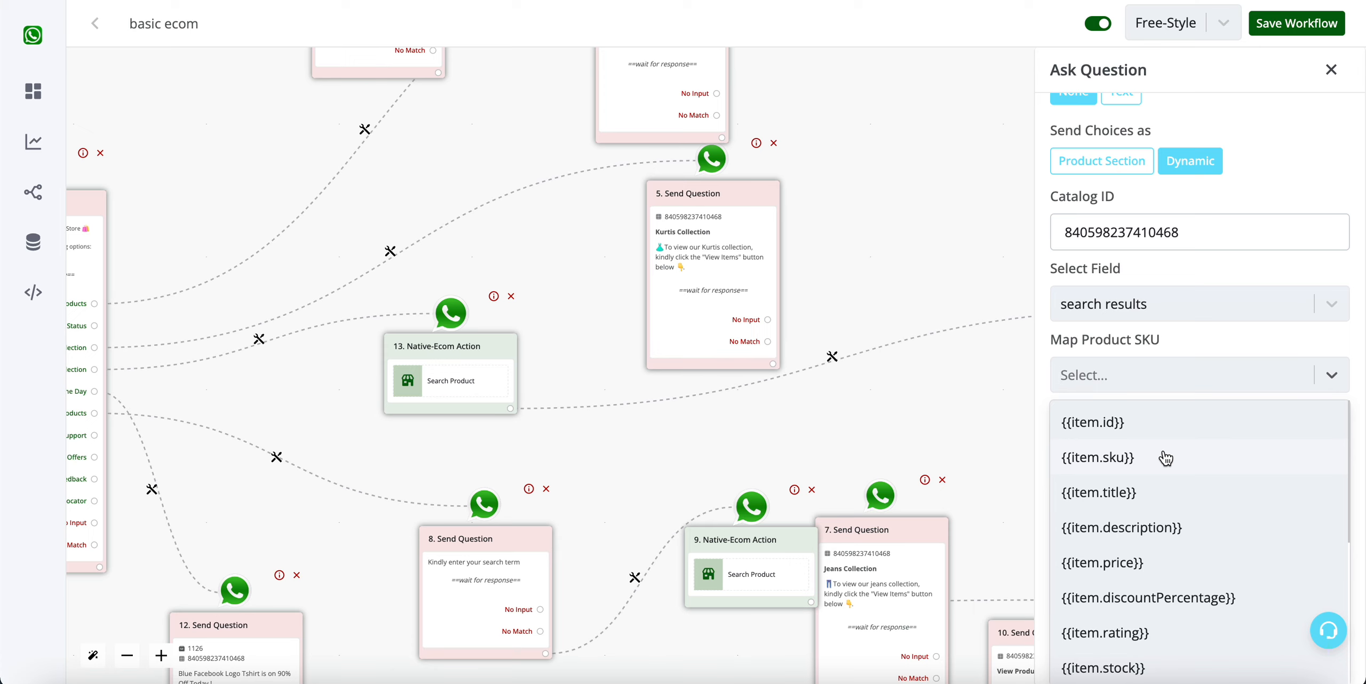
click(1107, 460)
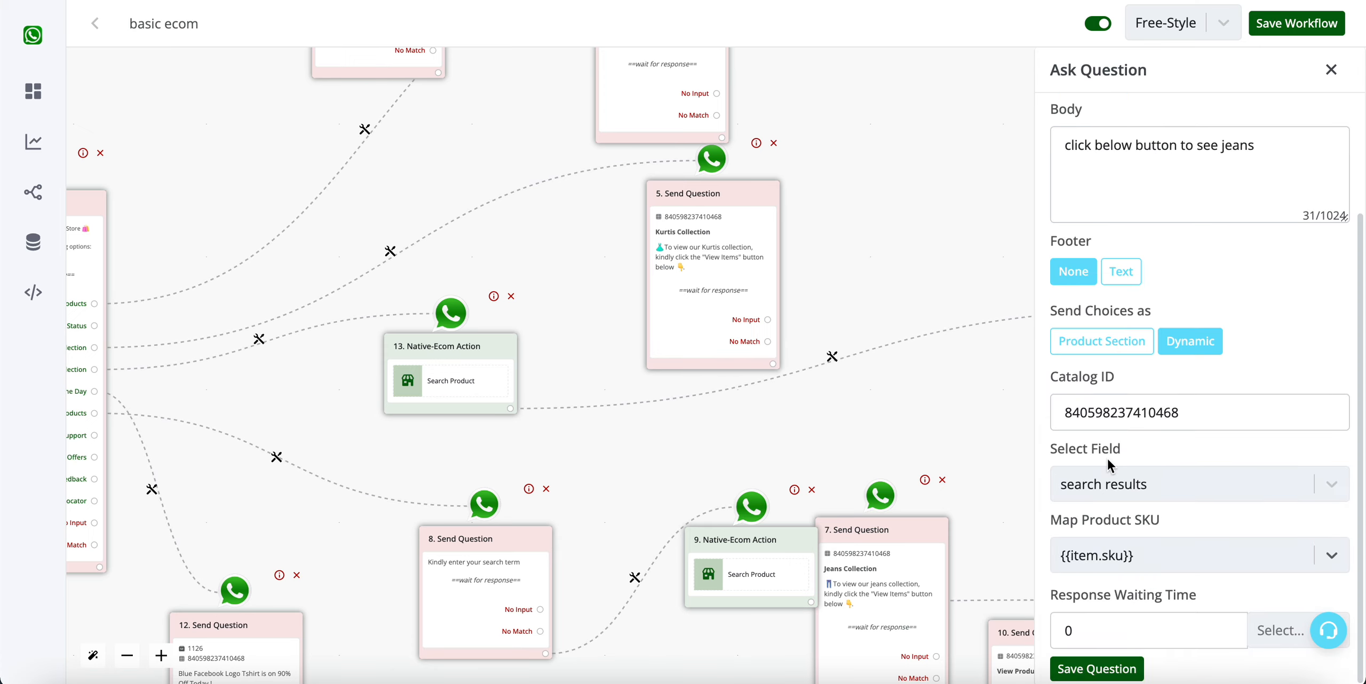
click(1109, 667)
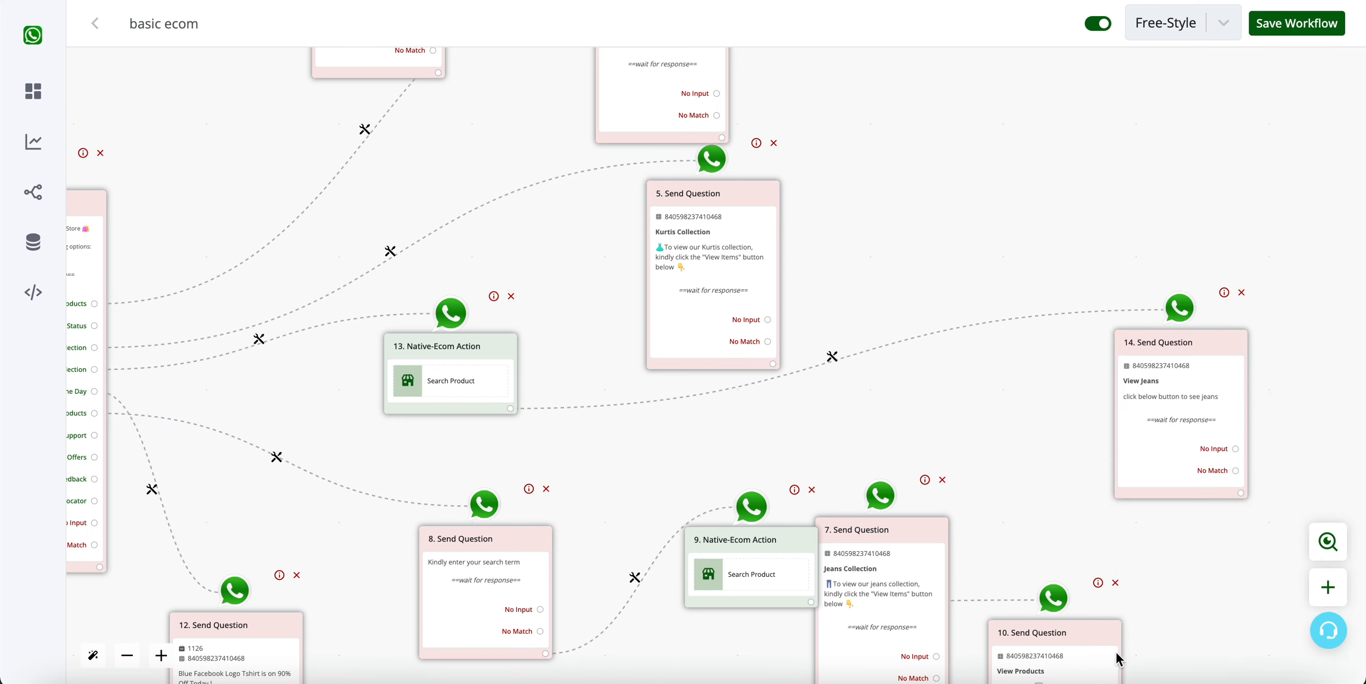
- Open the Blue Facebook T-Shirt L product in the inventory and check its category
drag(1003, 405, 1081, 409)
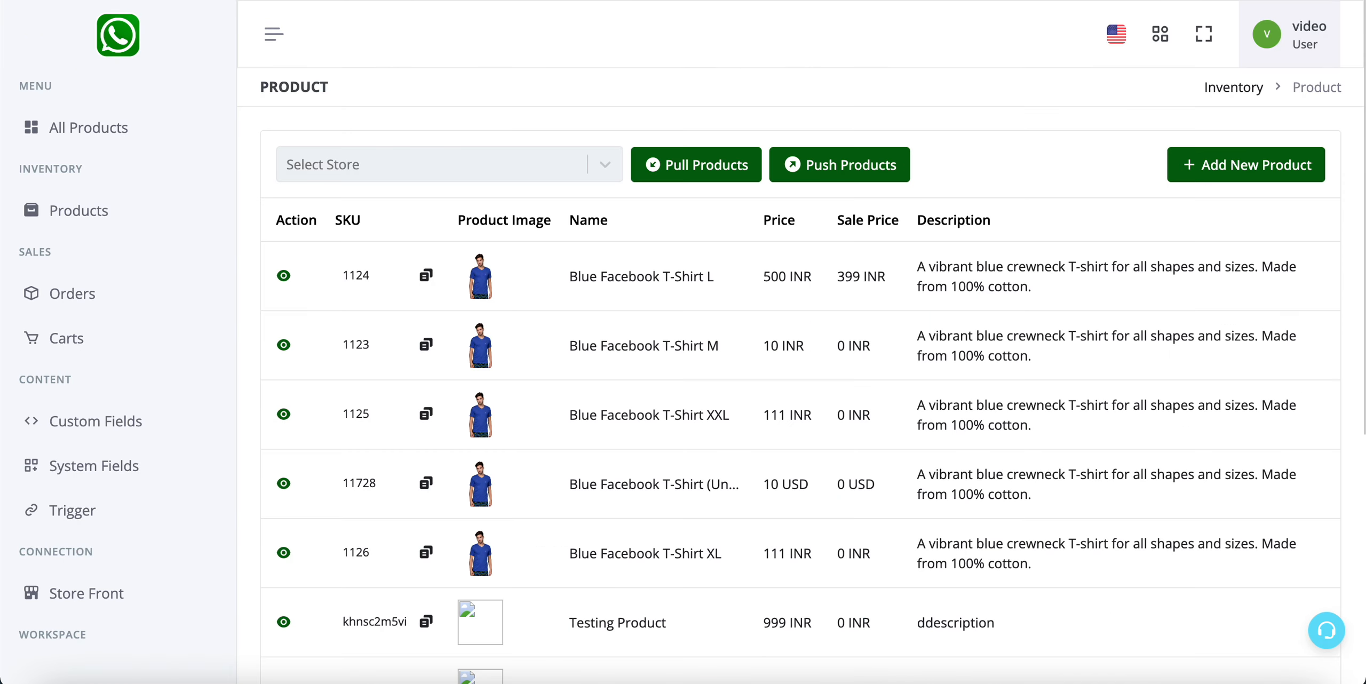
click(288, 274)
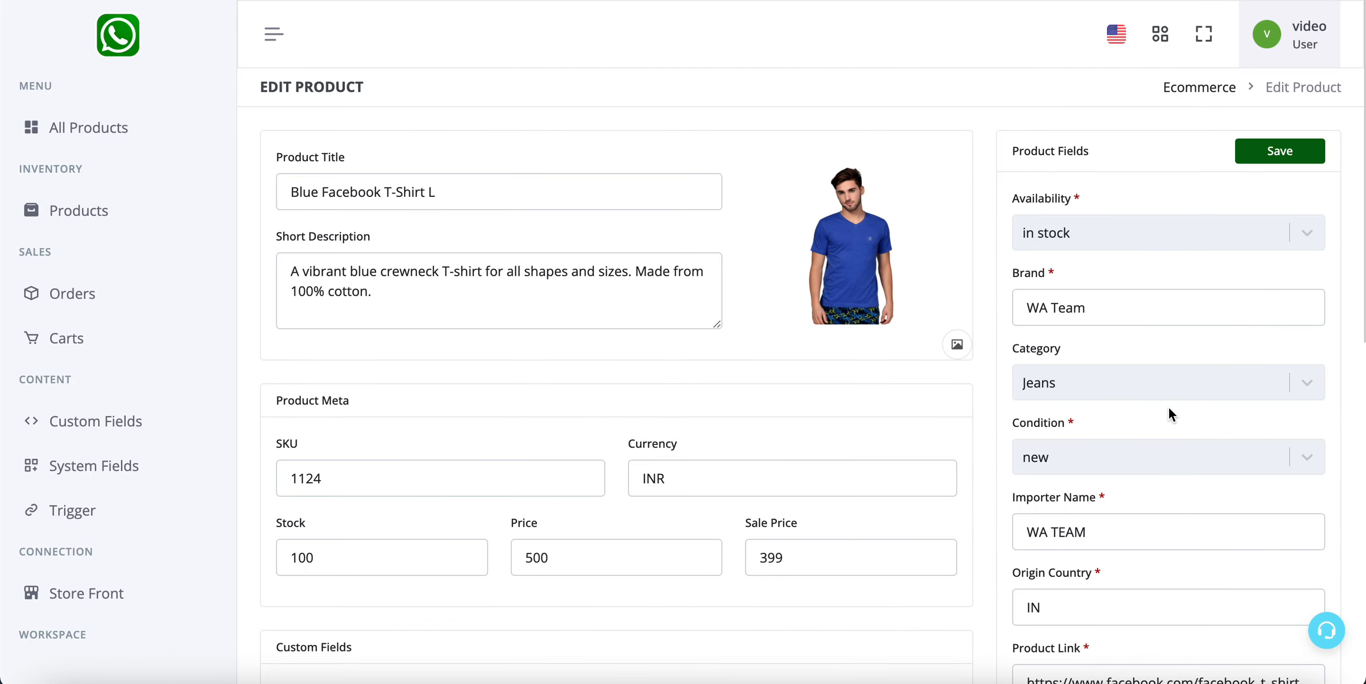
click(1153, 391)
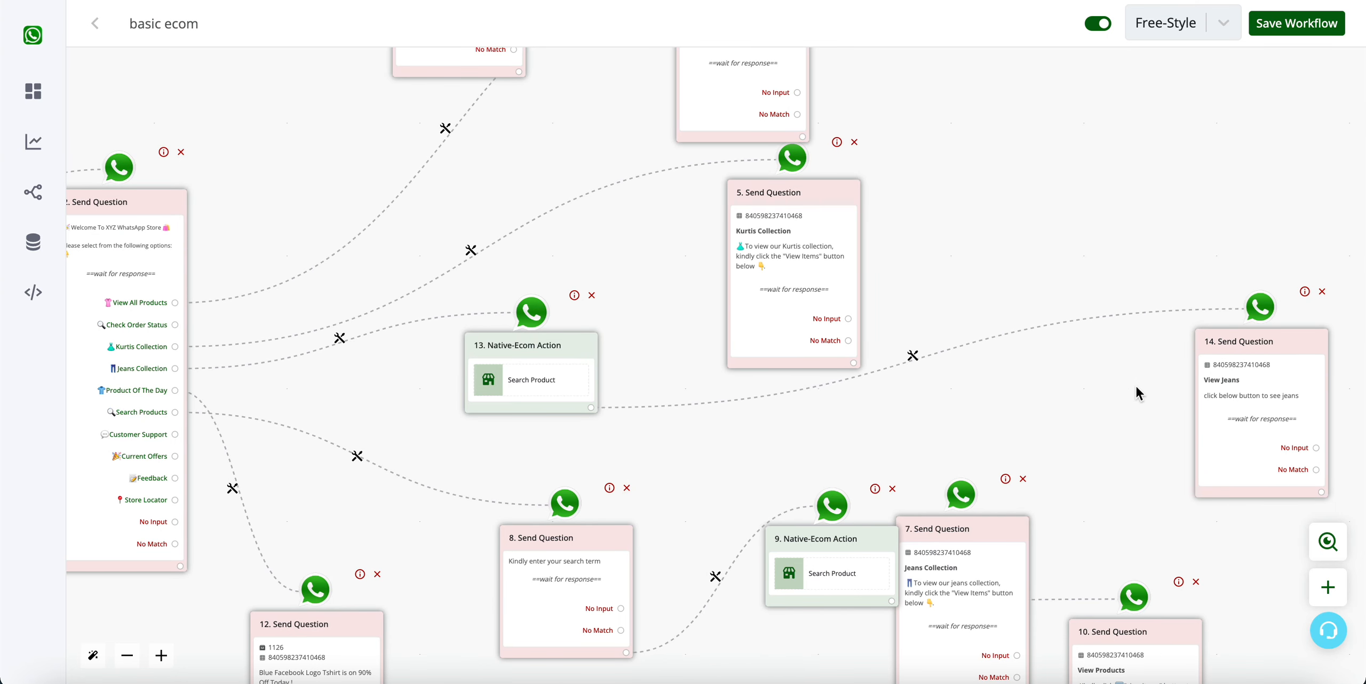
- Review the new jeans search branch in the workflow and follow the Search Products option to its search term question
drag(1133, 386, 909, 365)
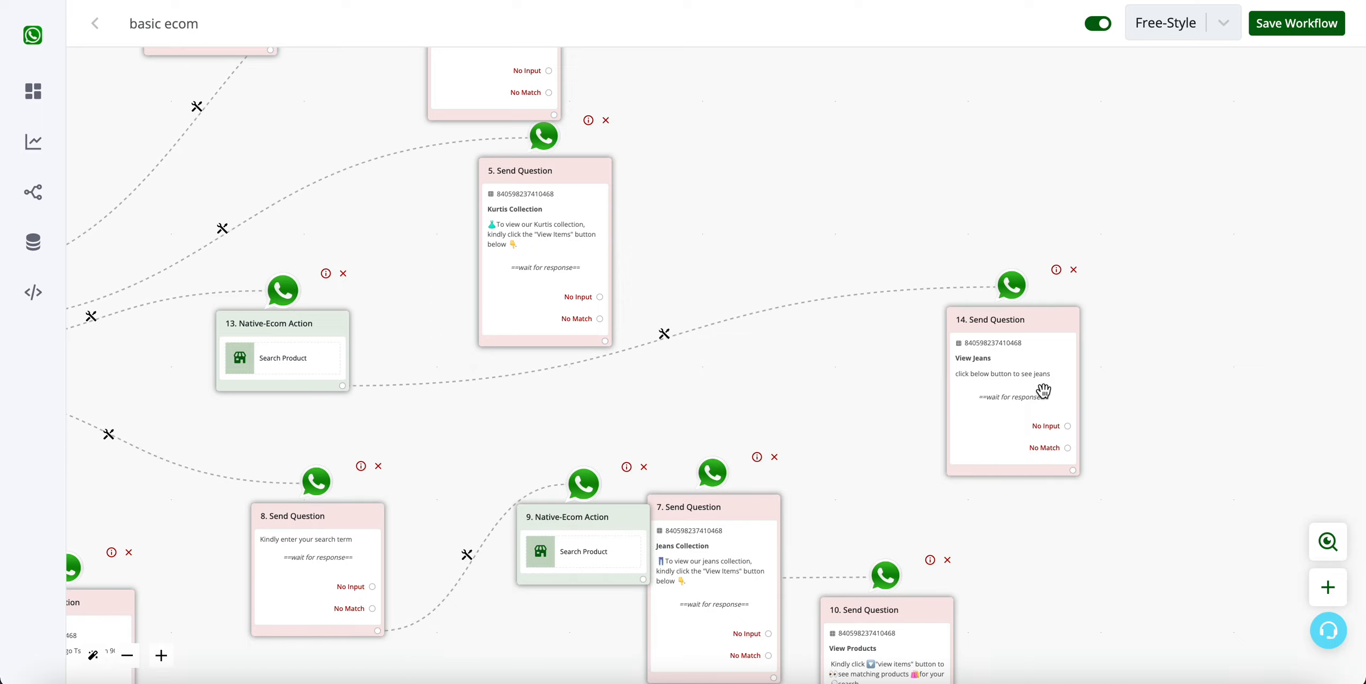
drag(722, 378, 1158, 202)
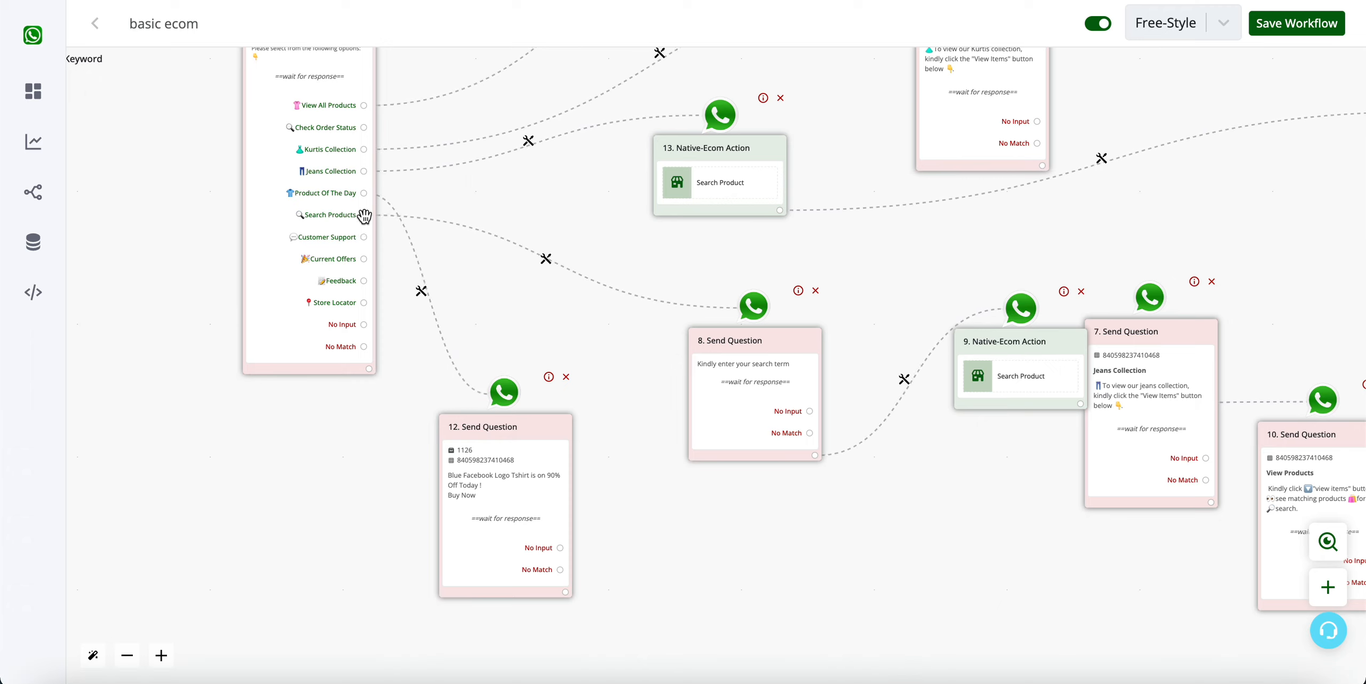
scroll(362, 221, up, 5)
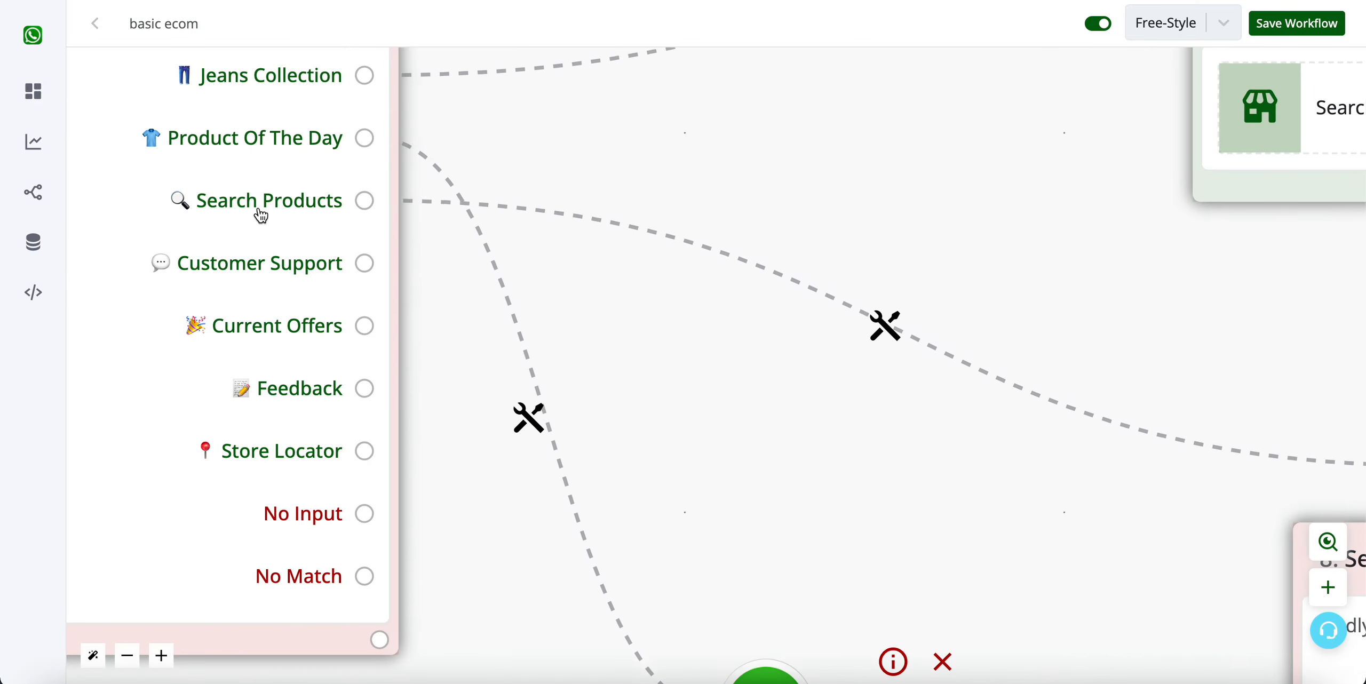
drag(875, 417, 317, 156)
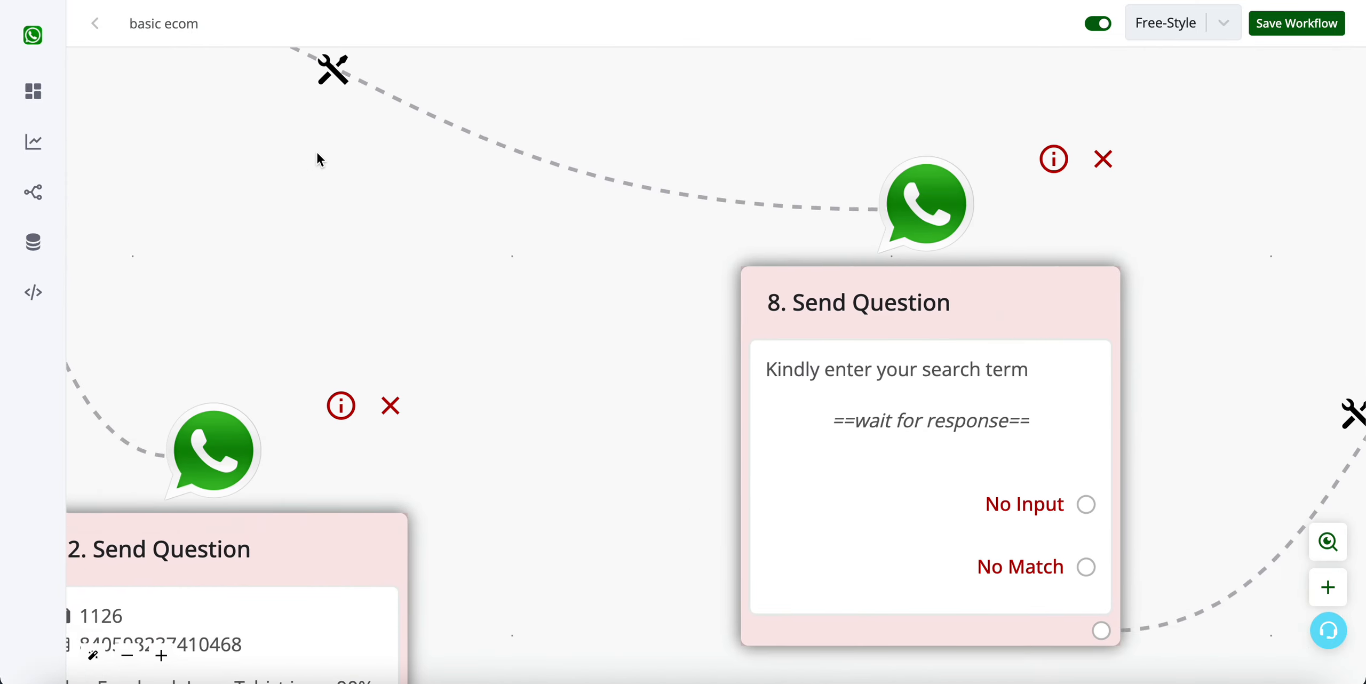
- Open the Send Question after the Search Products option and examine its search term text and answer settings
drag(644, 329, 448, 279)
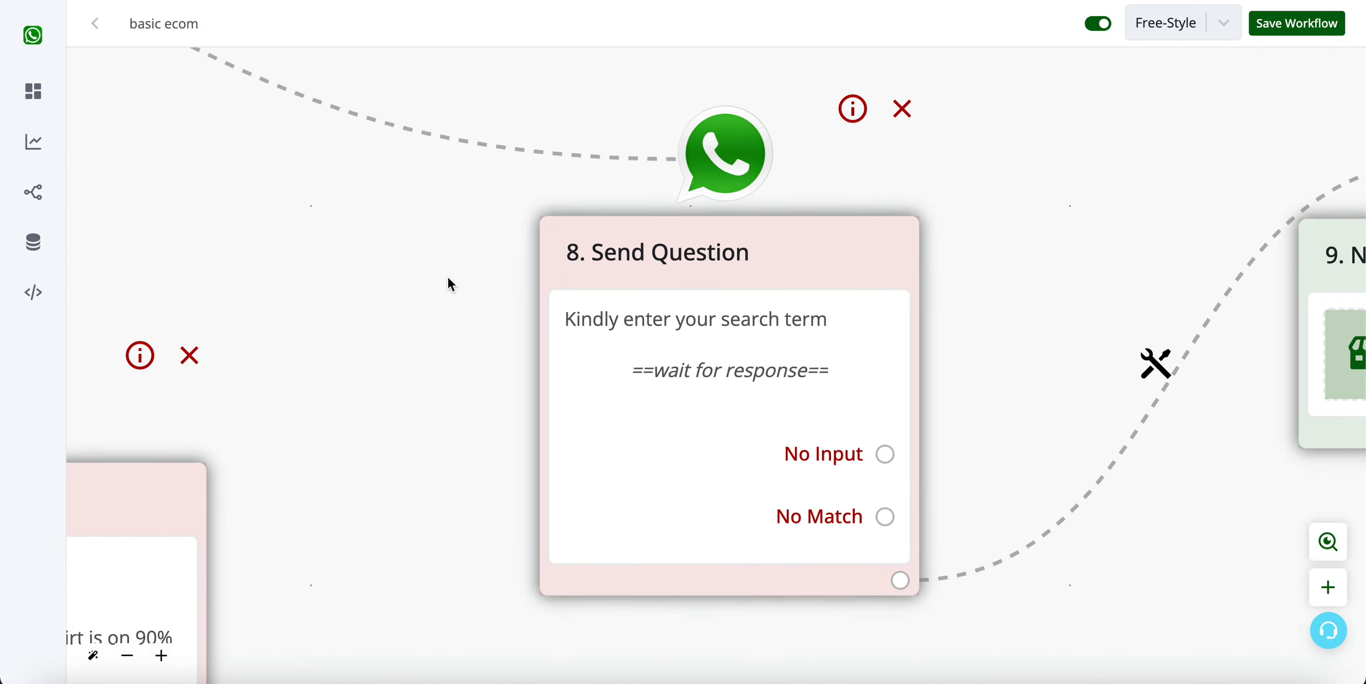
click(677, 332)
scroll(677, 332, down, 5)
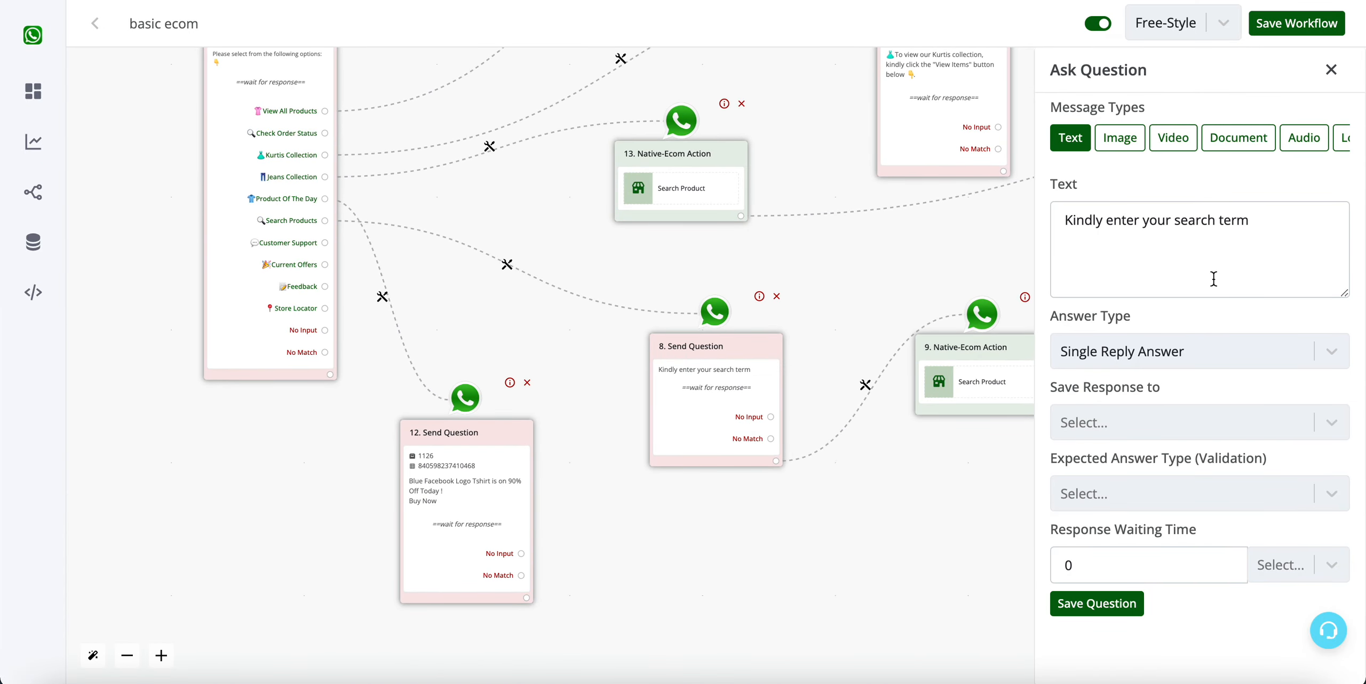
triple_click(1228, 247)
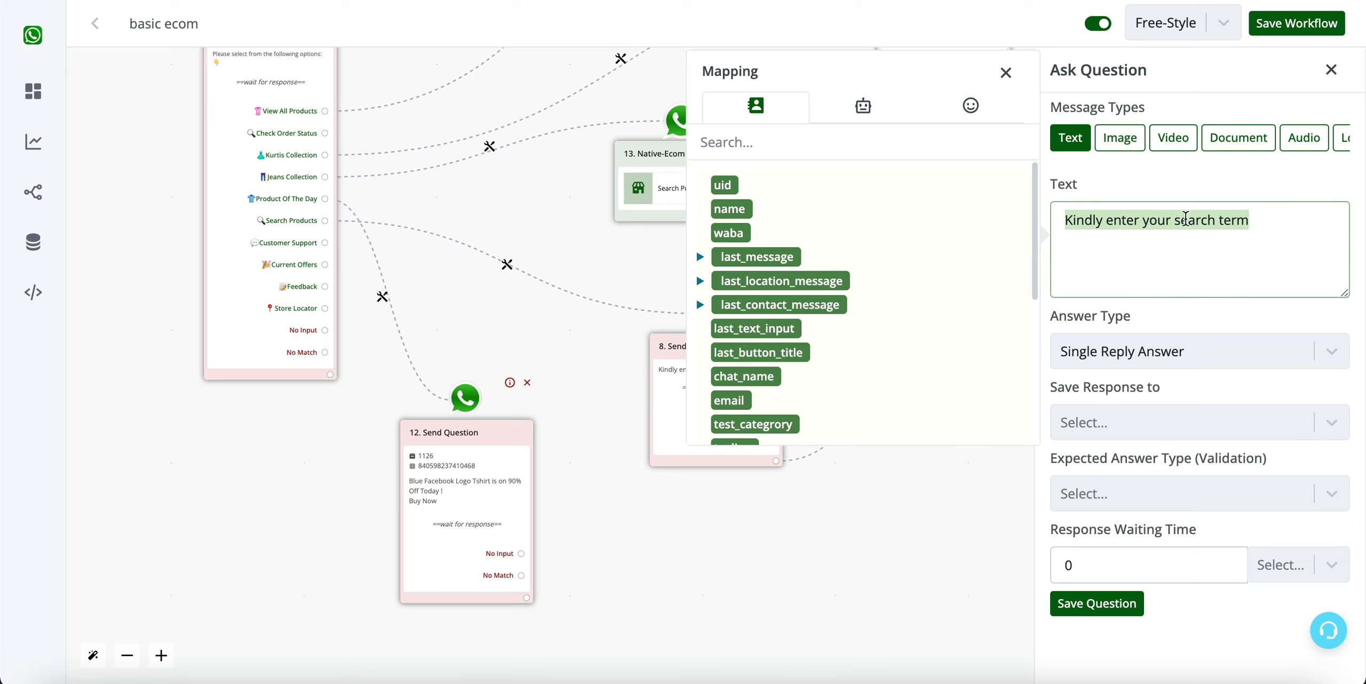
double_click(1228, 236)
triple_click(1122, 230)
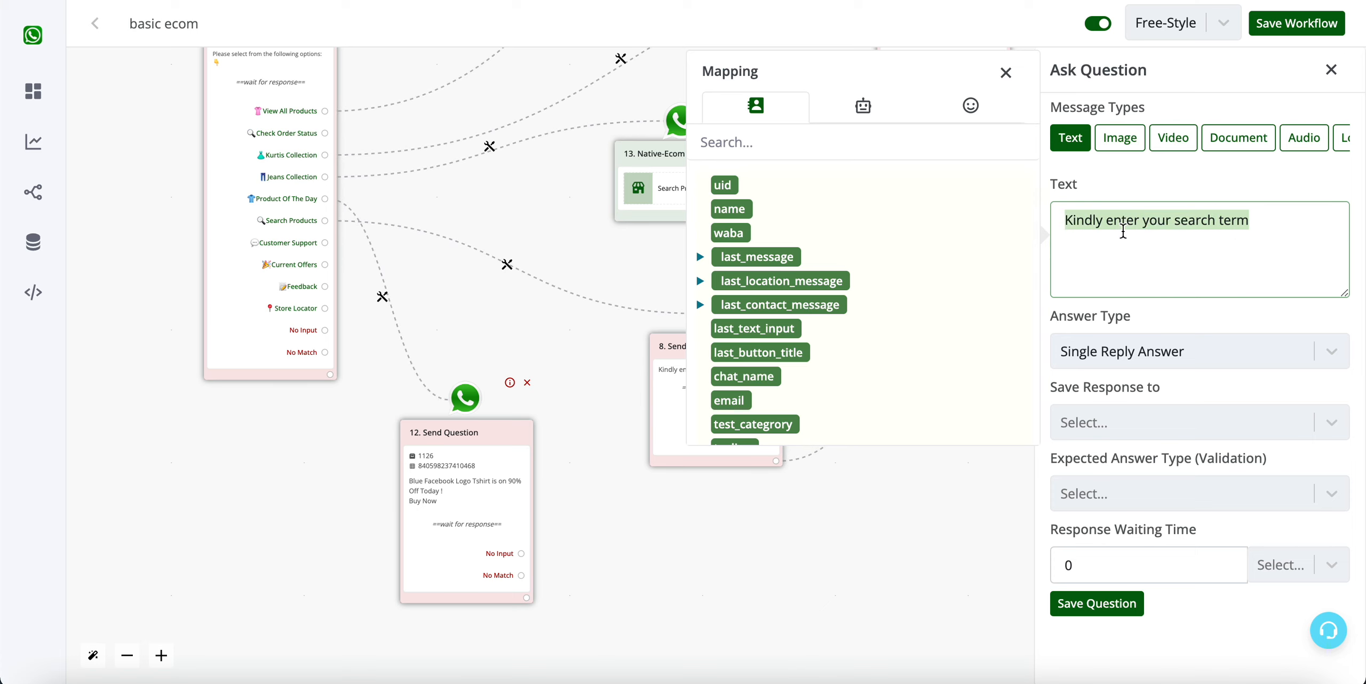
click(1123, 413)
click(1125, 414)
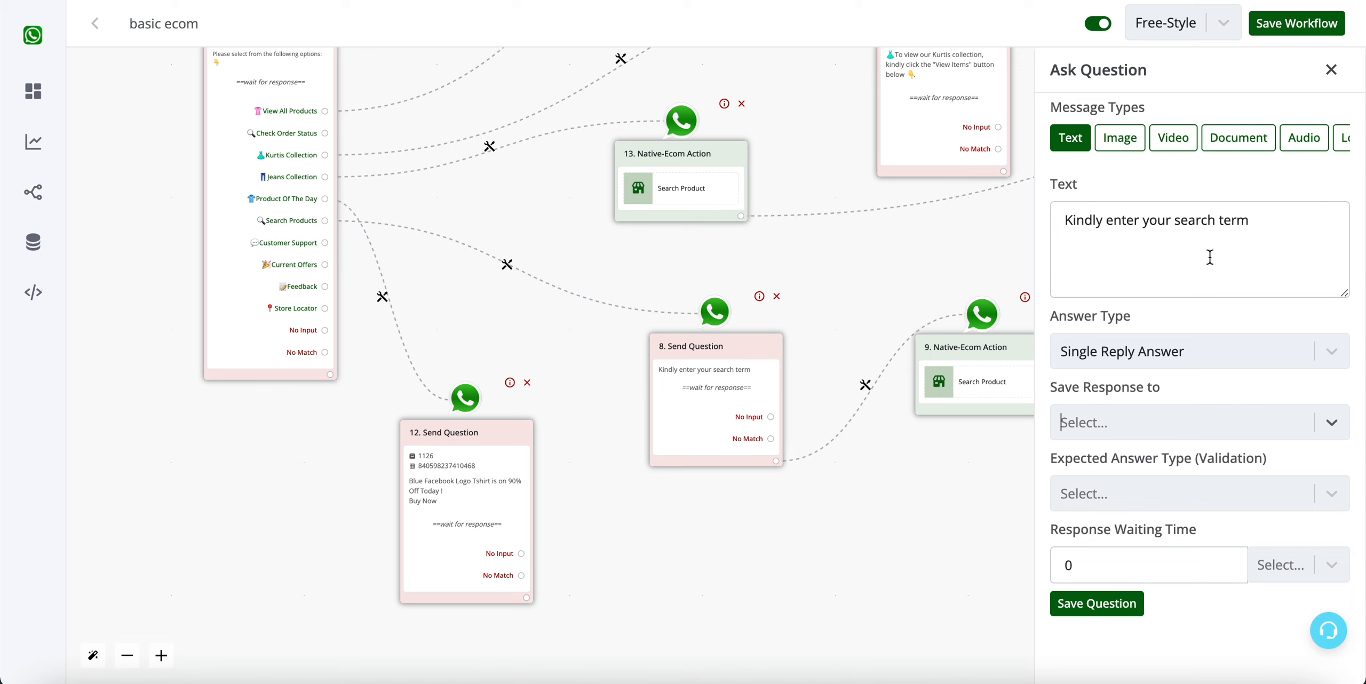
triple_click(1267, 214)
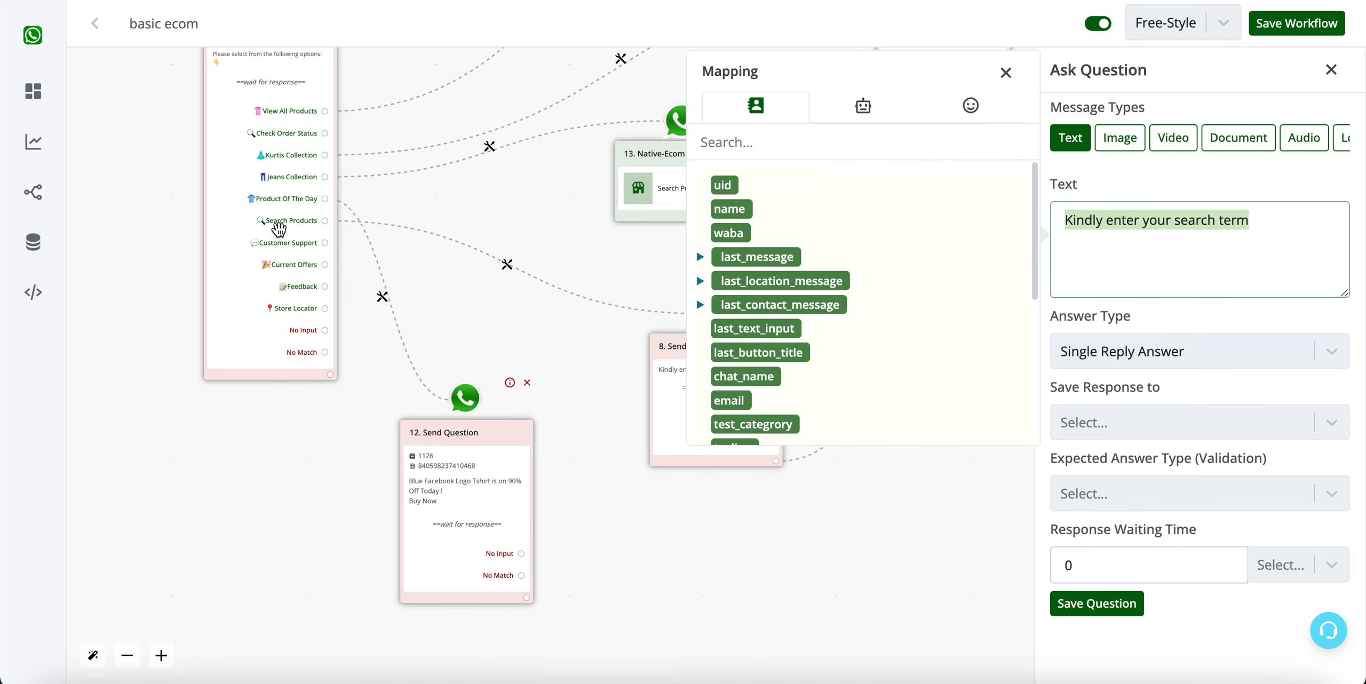
click(1006, 73)
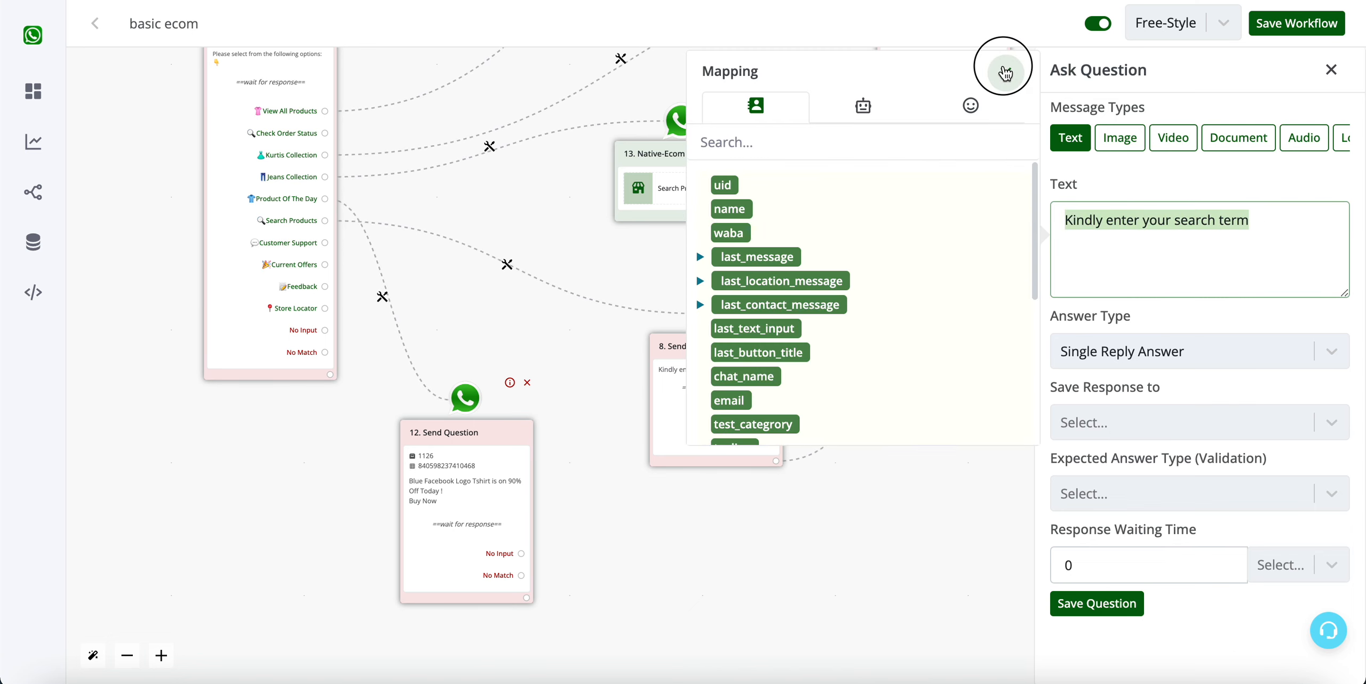
triple_click(1272, 249)
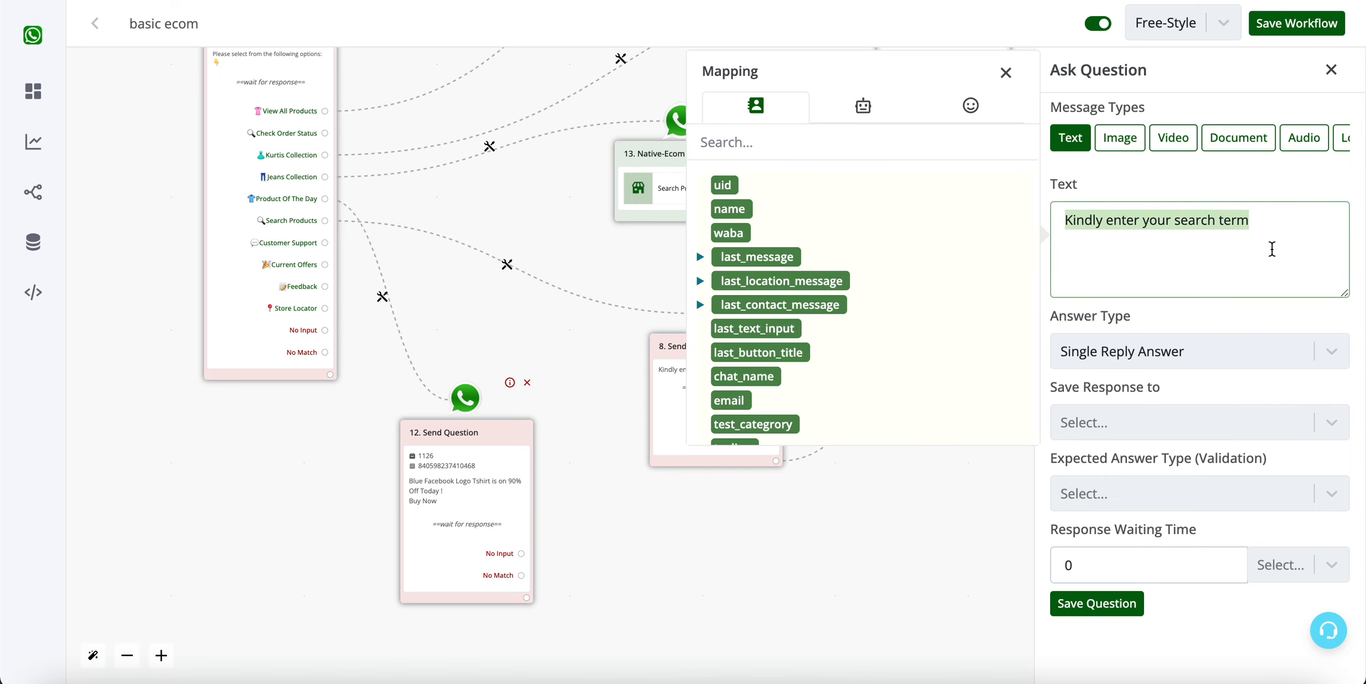
click(1006, 73)
- Review the search conditions in the Native-Ecom Action following the search term question, and delete that action from the workflow
drag(889, 447, 648, 435)
click(722, 370)
drag(722, 370, 660, 370)
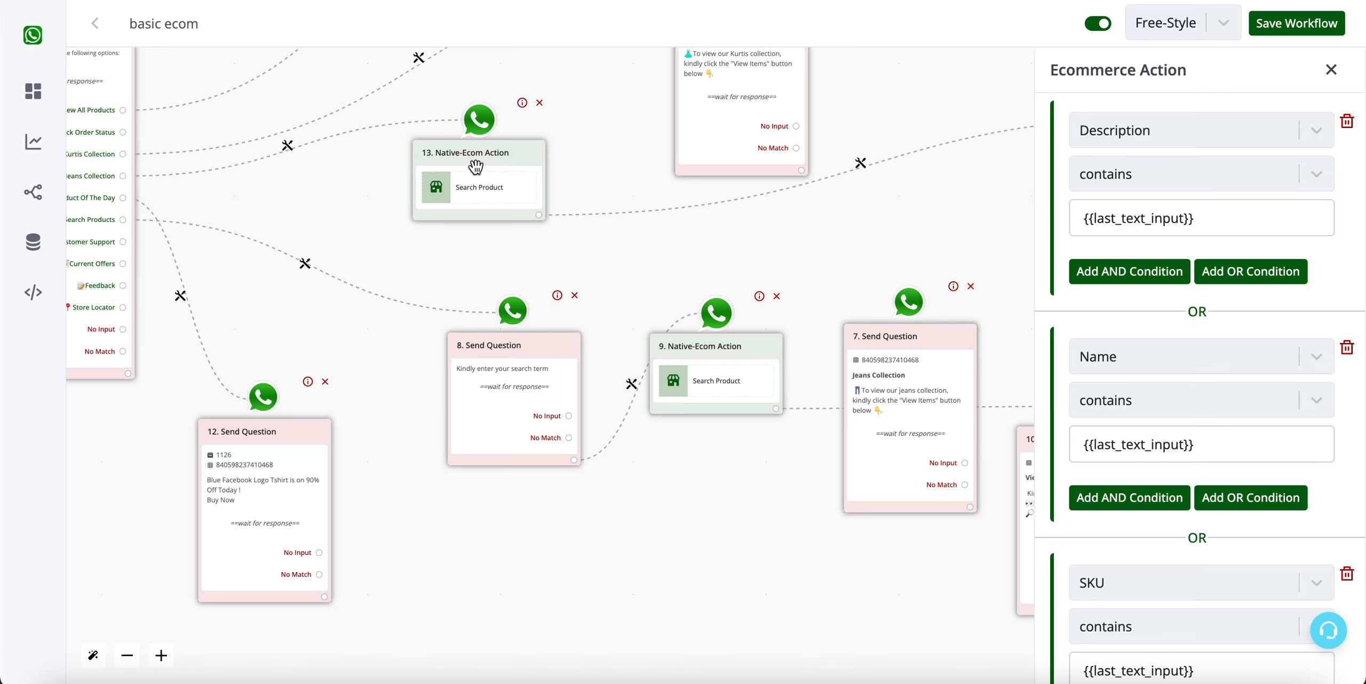
click(776, 297)
- Add a Native Ecommerce Action for searching products after the search term question
click(572, 460)
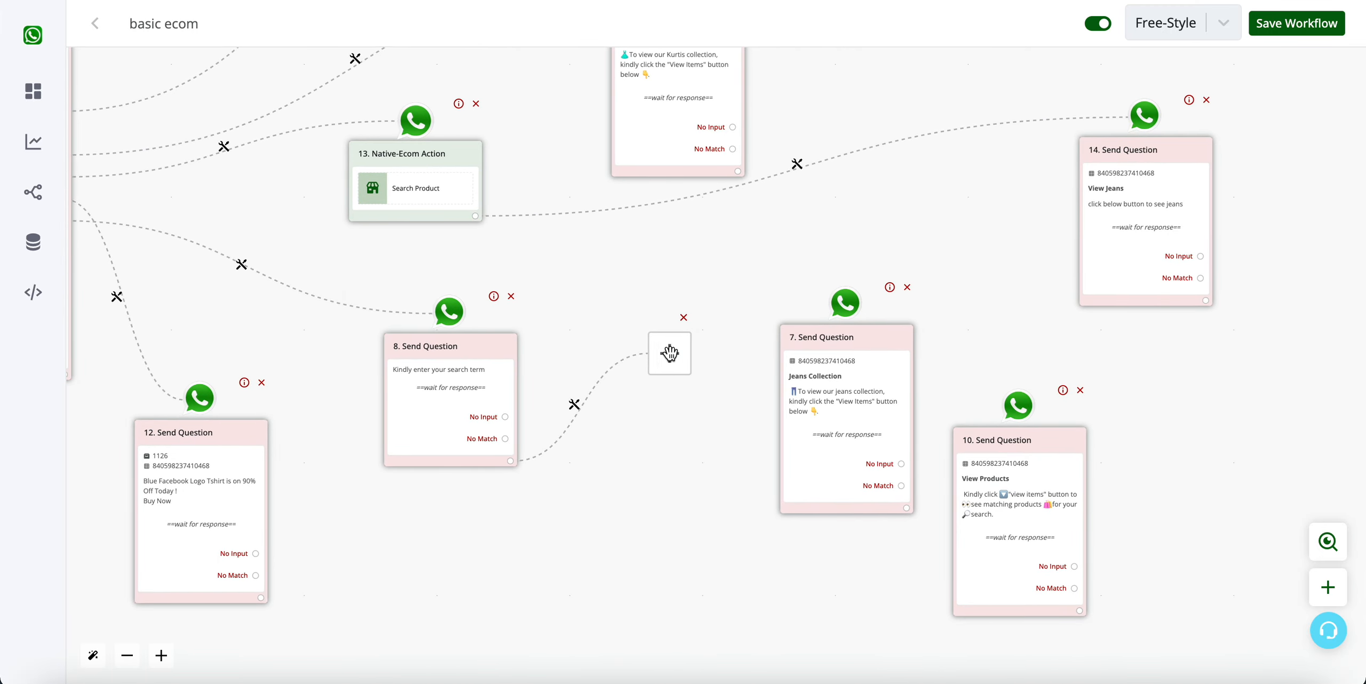
click(667, 353)
scroll(1187, 515, down, 2)
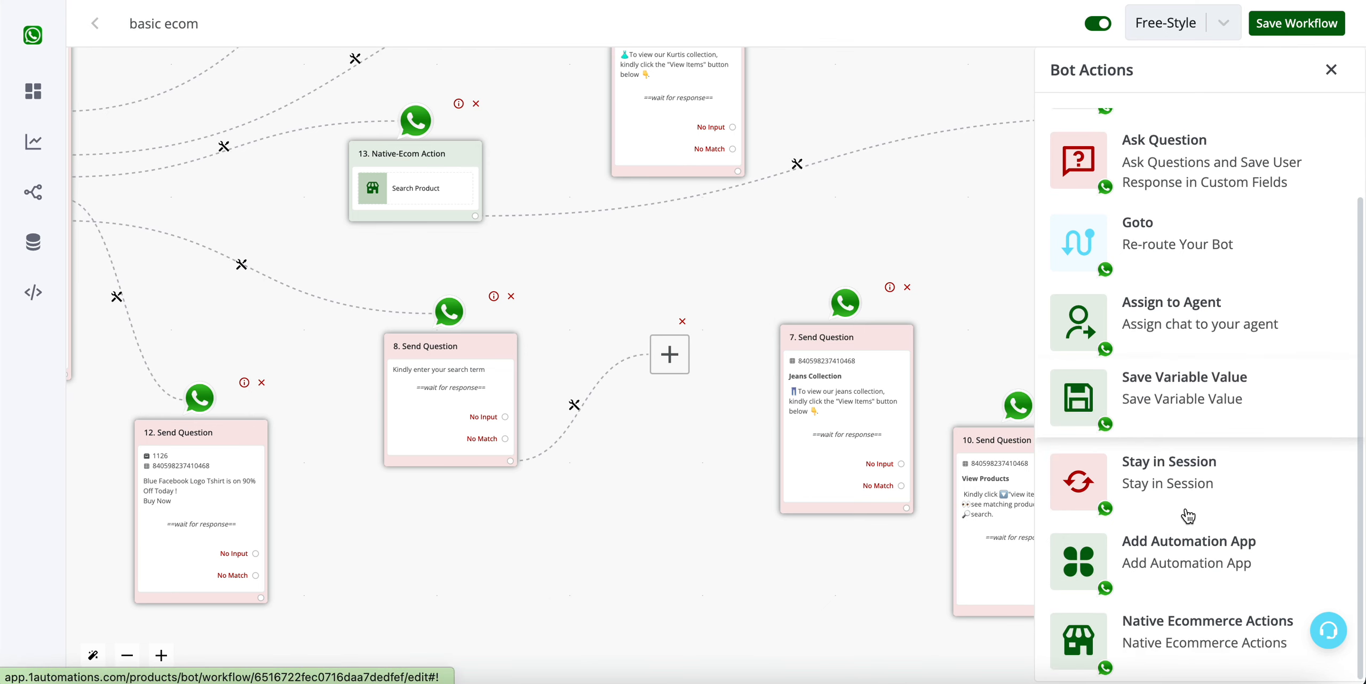
click(1156, 640)
click(1189, 121)
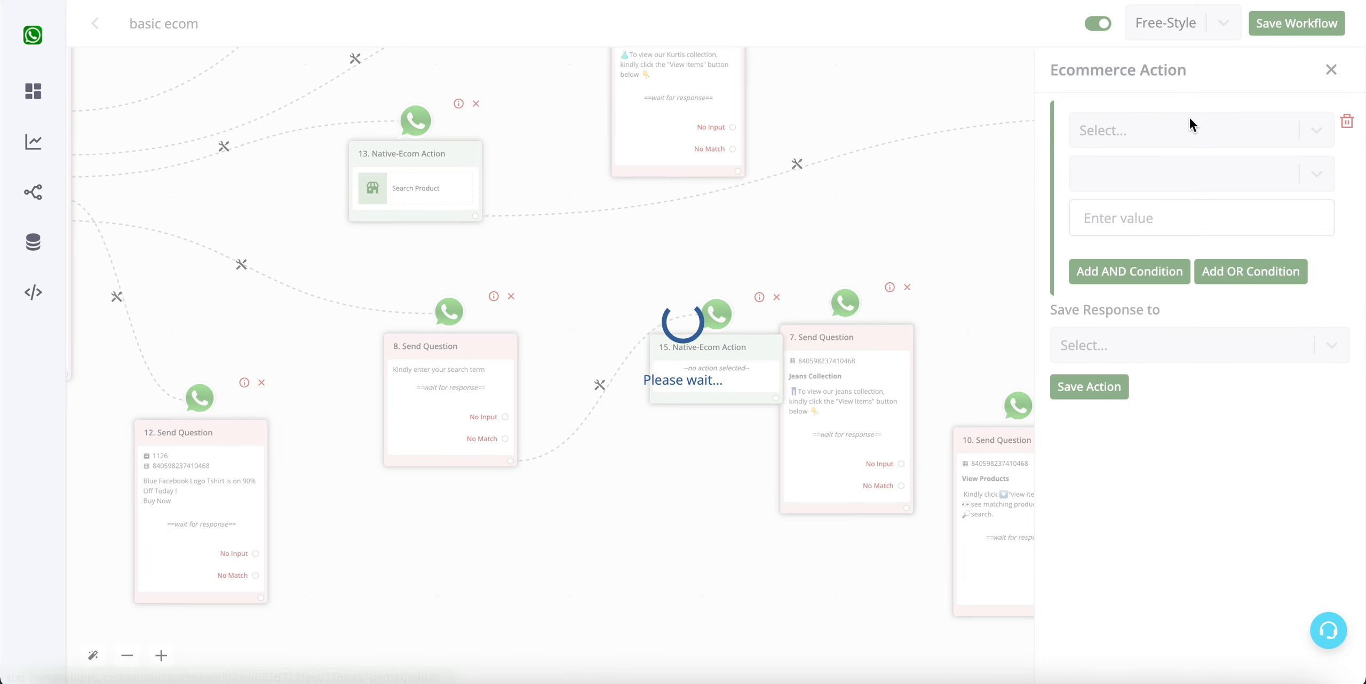
- Set the first search condition to Name contains {{last_text_input}}
click(1190, 120)
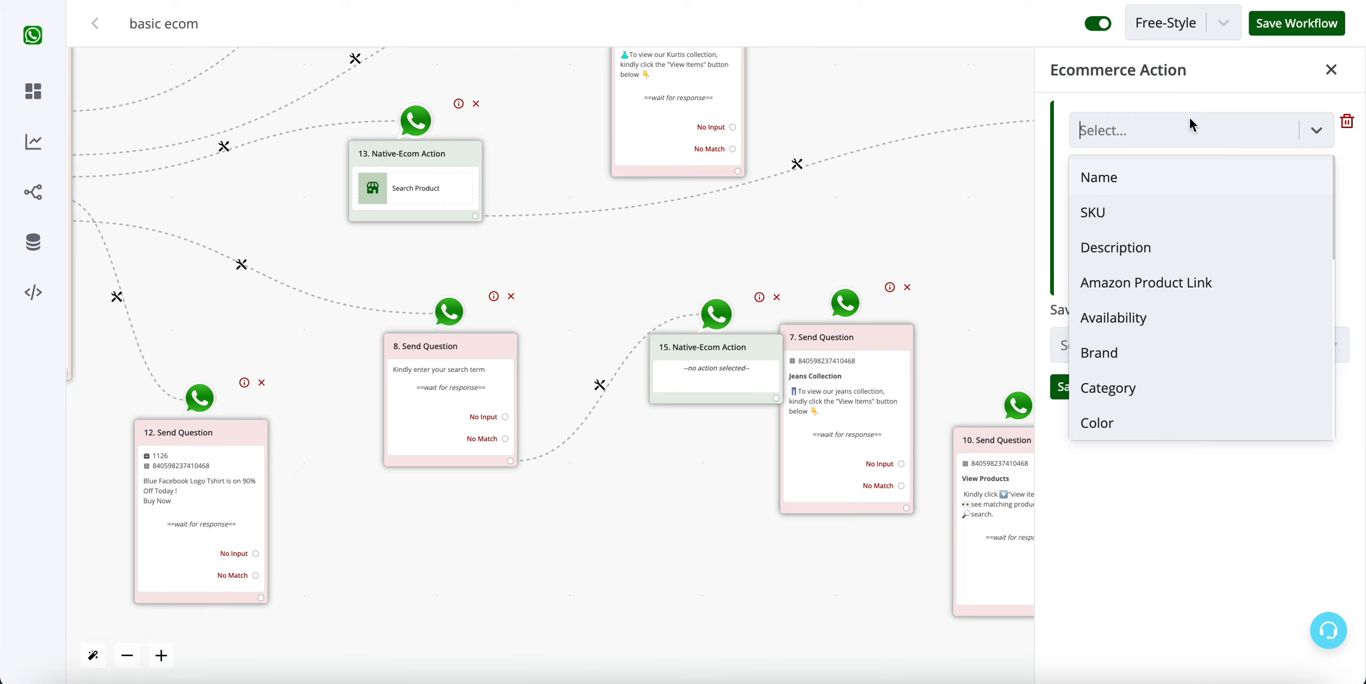
click(1144, 180)
click(1137, 283)
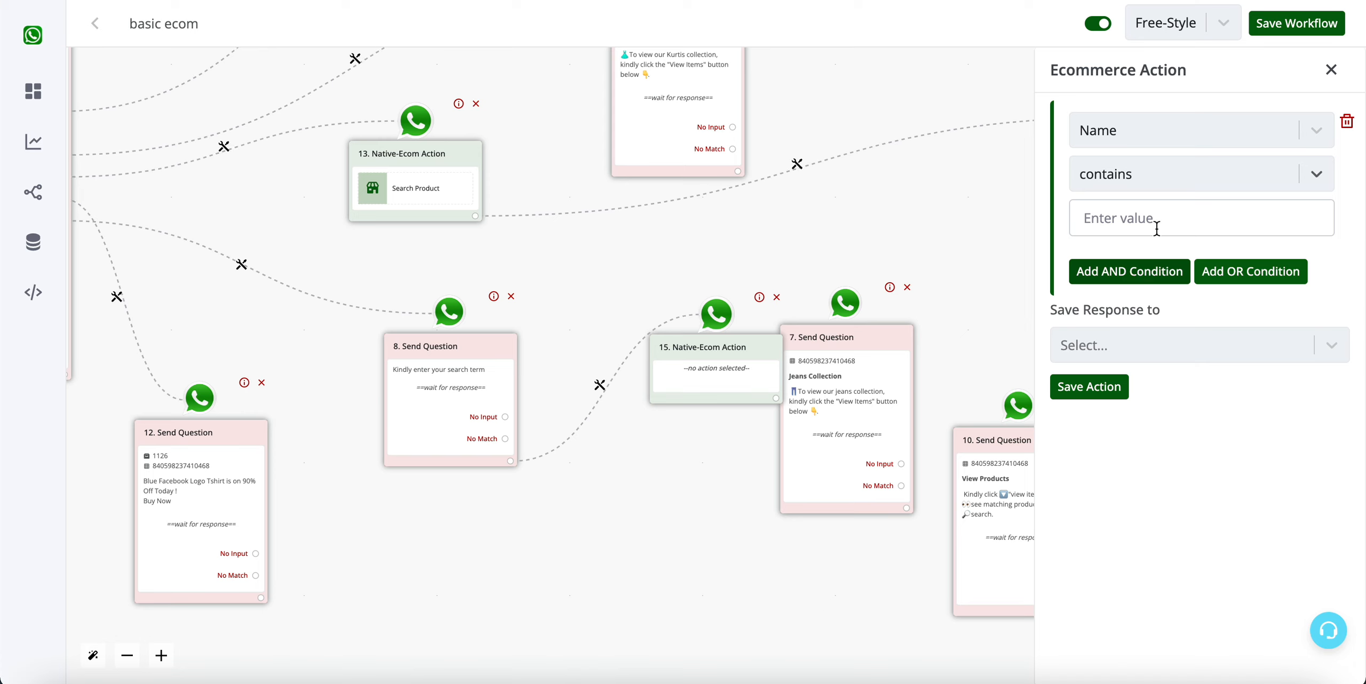
click(1158, 218)
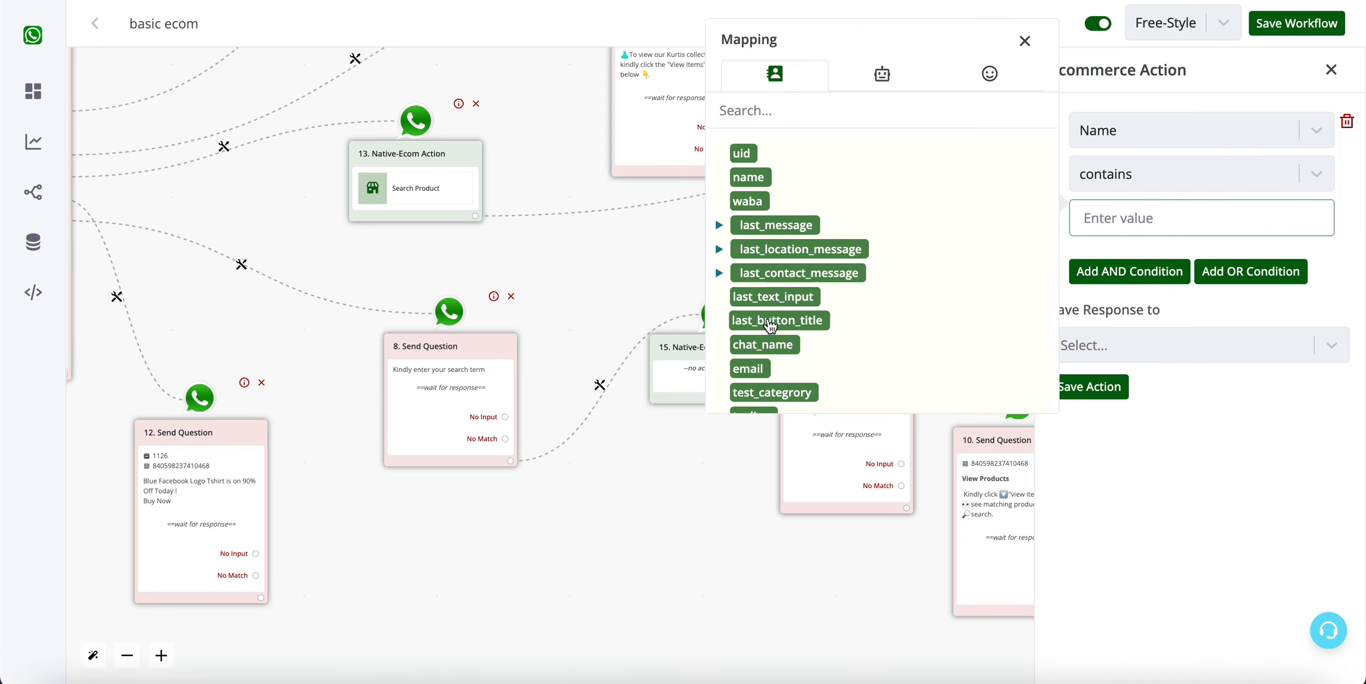
click(755, 303)
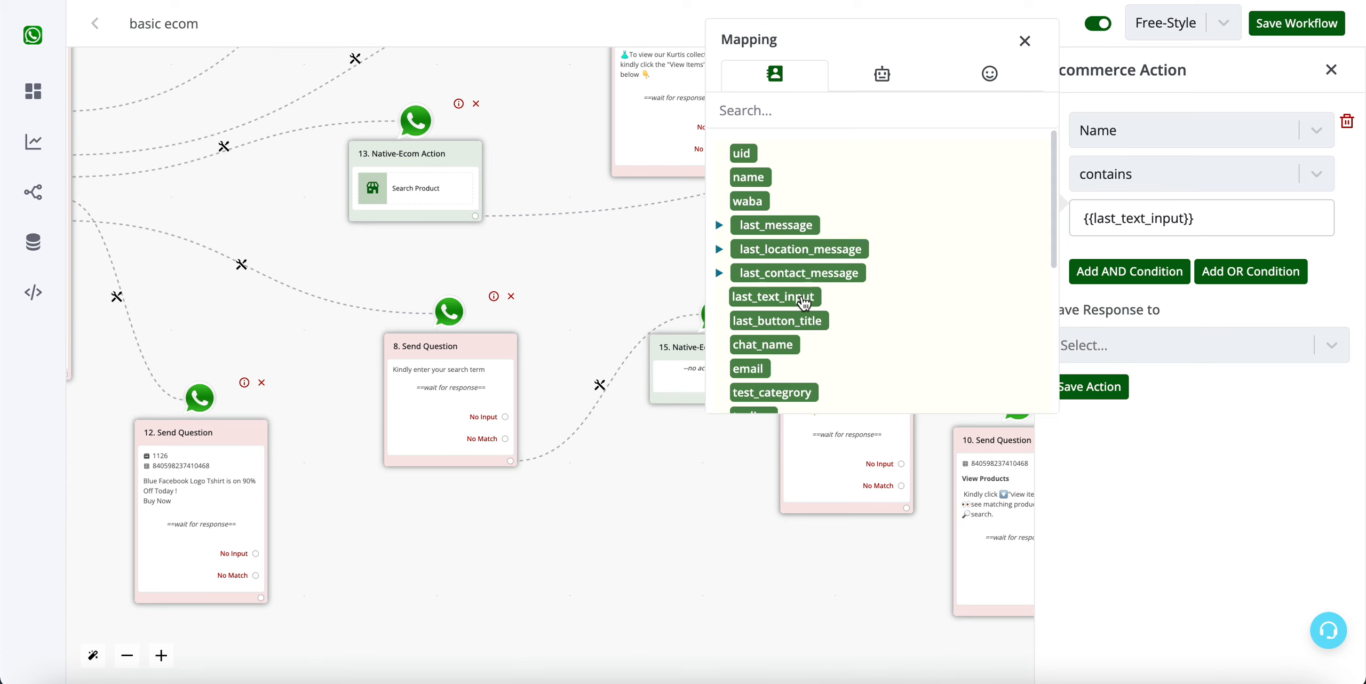
- Add an OR condition for SKU contains {{last_text_input}} to the product search
click(1261, 271)
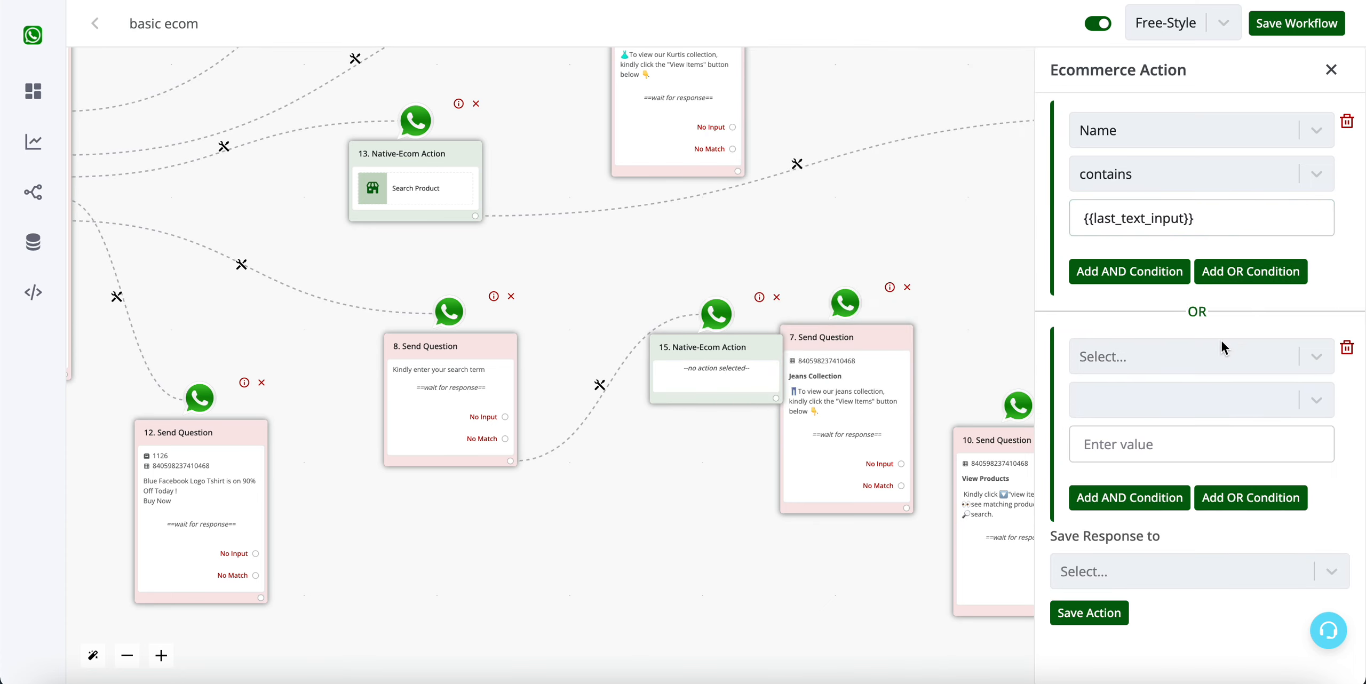
click(1220, 341)
click(1097, 439)
click(1182, 410)
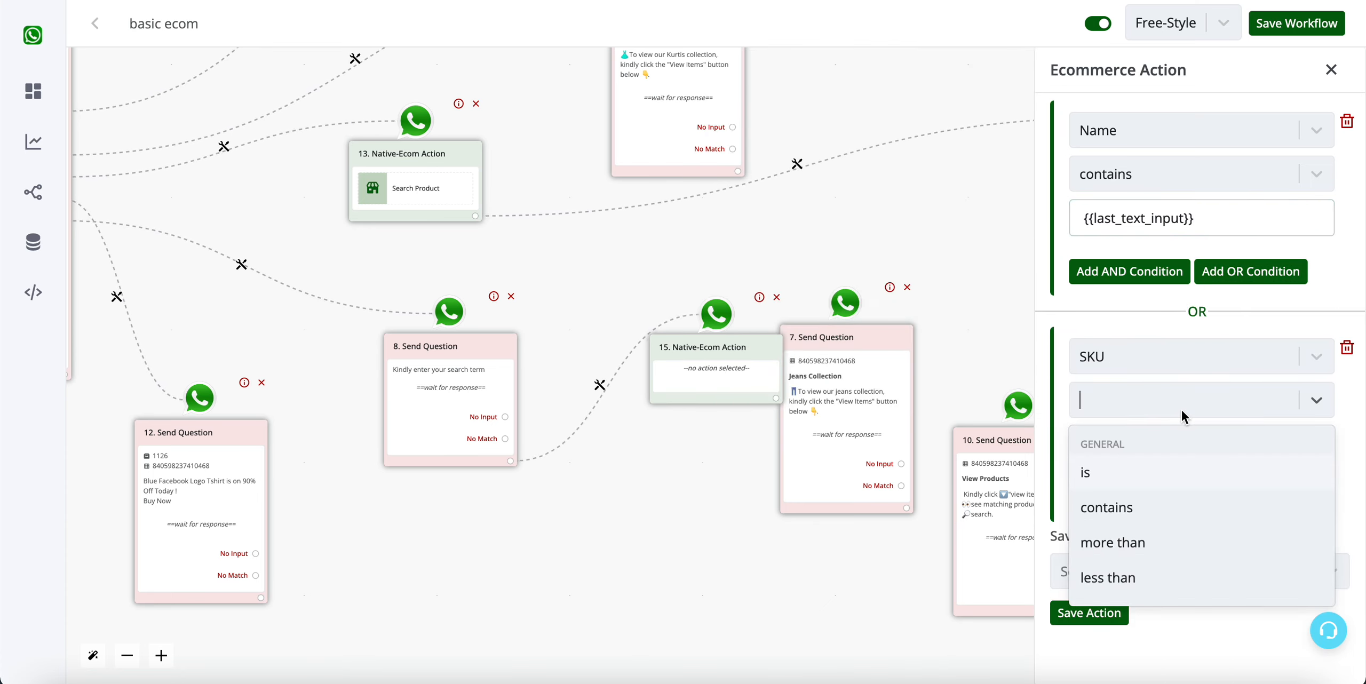
click(1163, 510)
click(1163, 442)
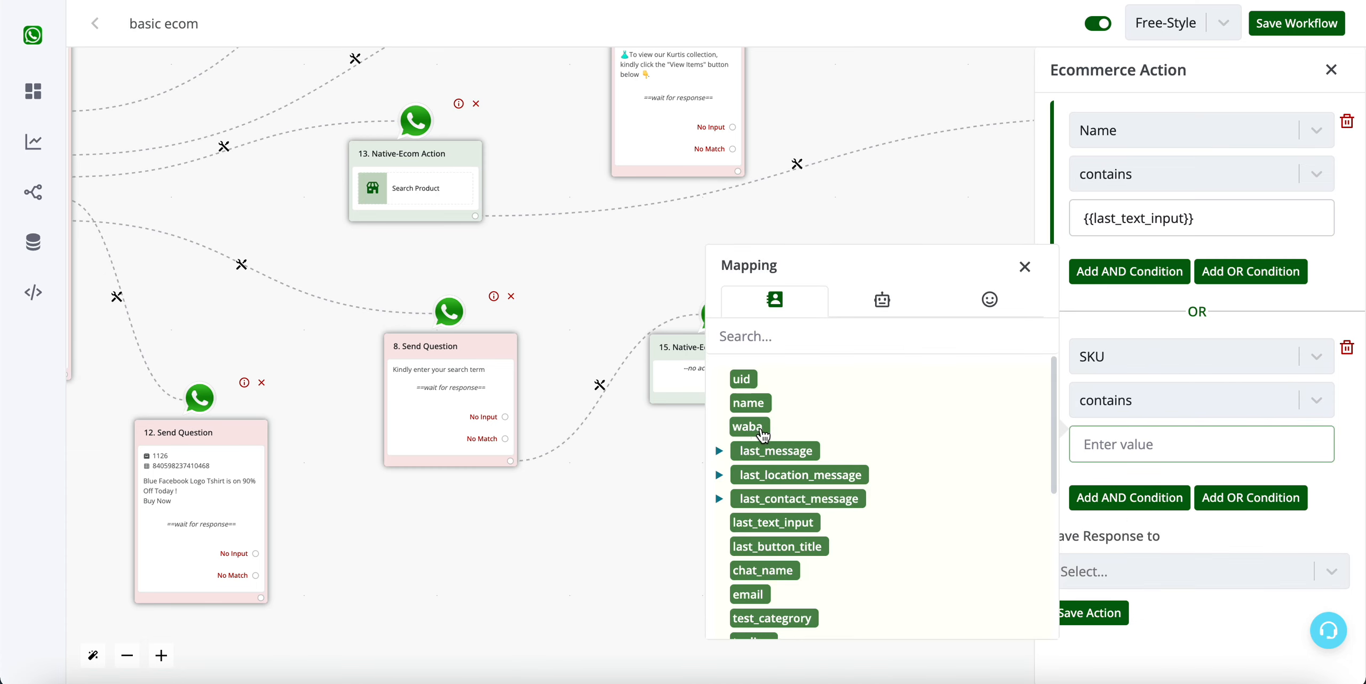
click(776, 525)
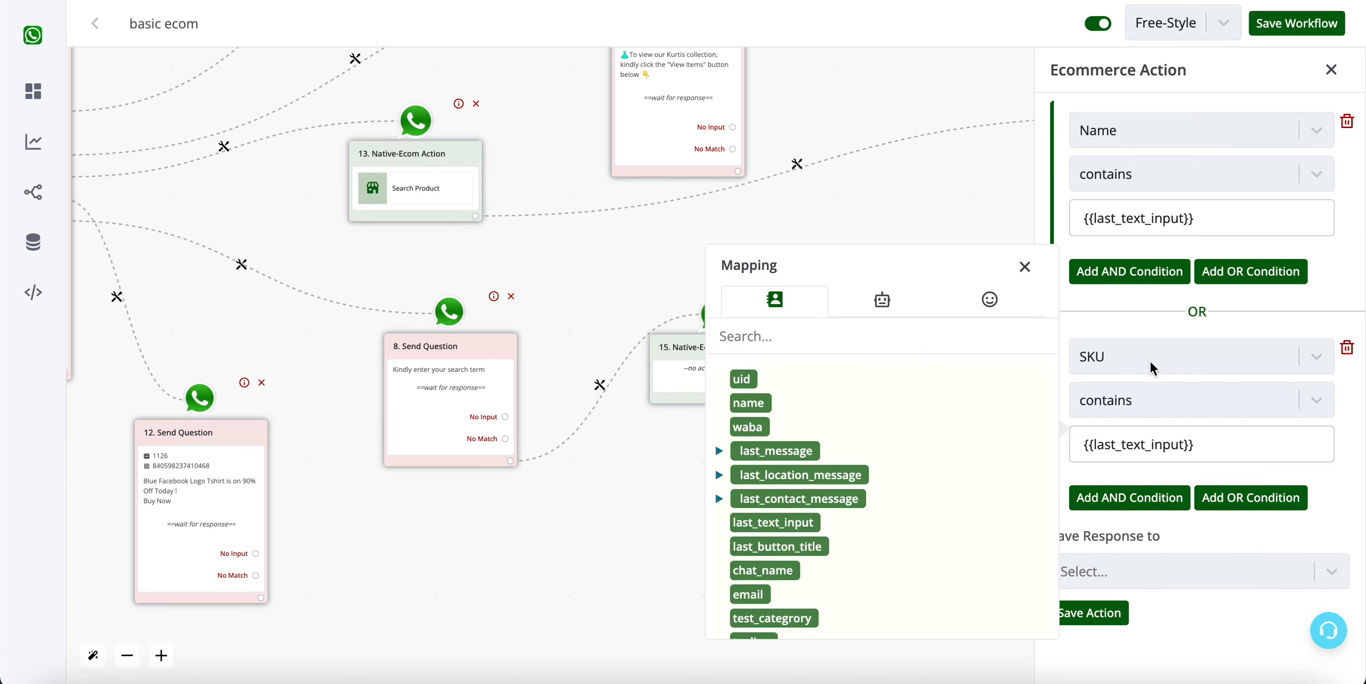
click(1033, 275)
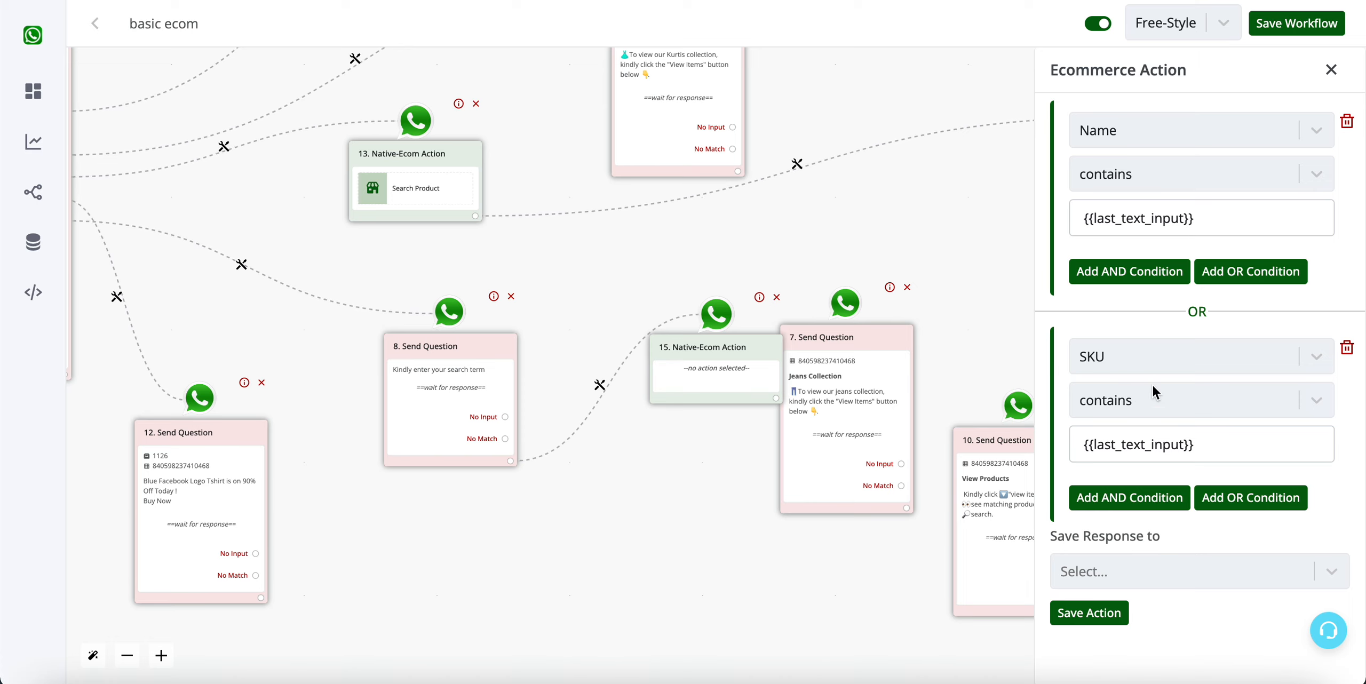
- Add another OR condition to the product search for Description contains {{last_text_input}}
click(1257, 498)
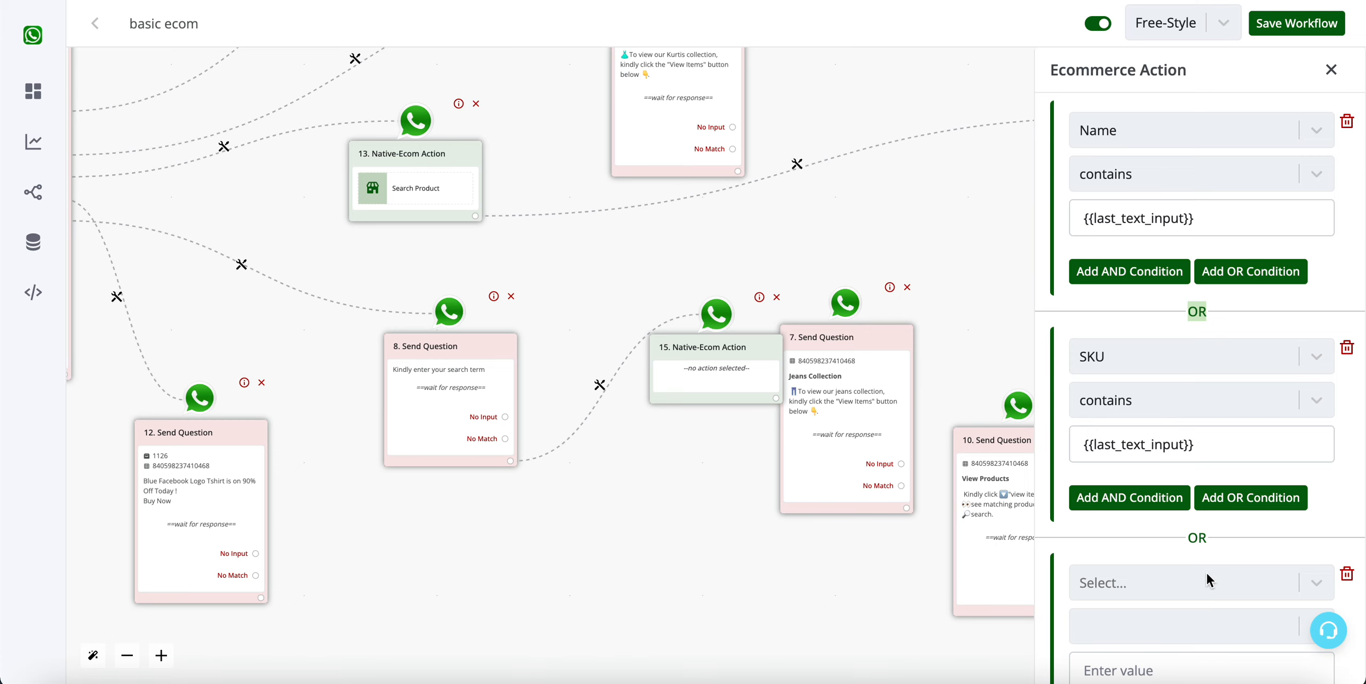
scroll(1206, 571, down, 3)
click(1192, 394)
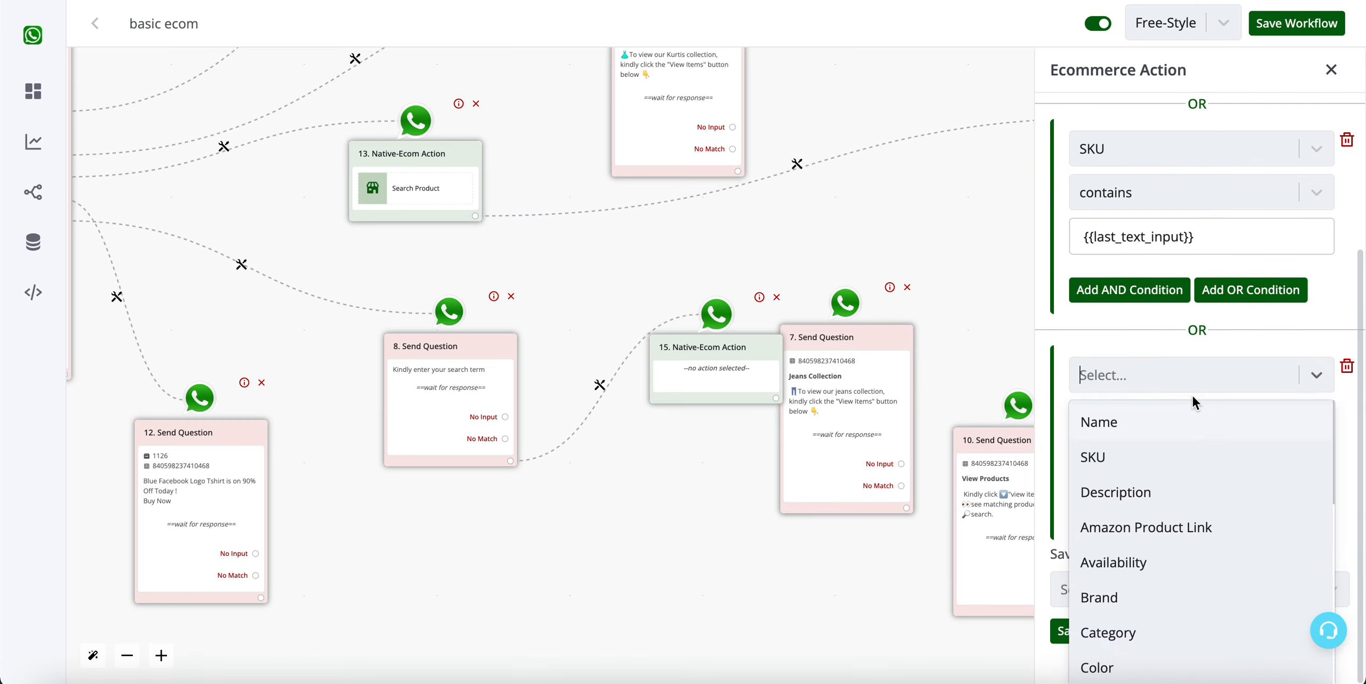
click(1145, 506)
click(1183, 448)
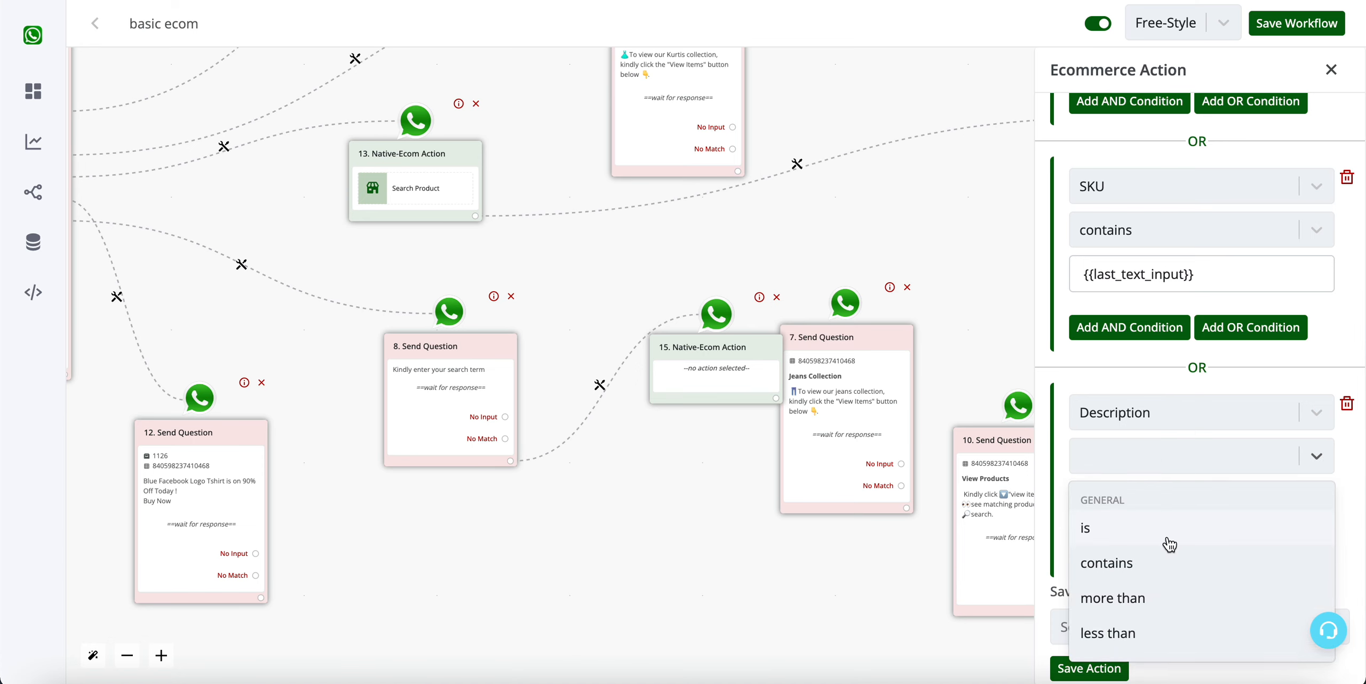
click(1172, 561)
click(1207, 502)
click(811, 547)
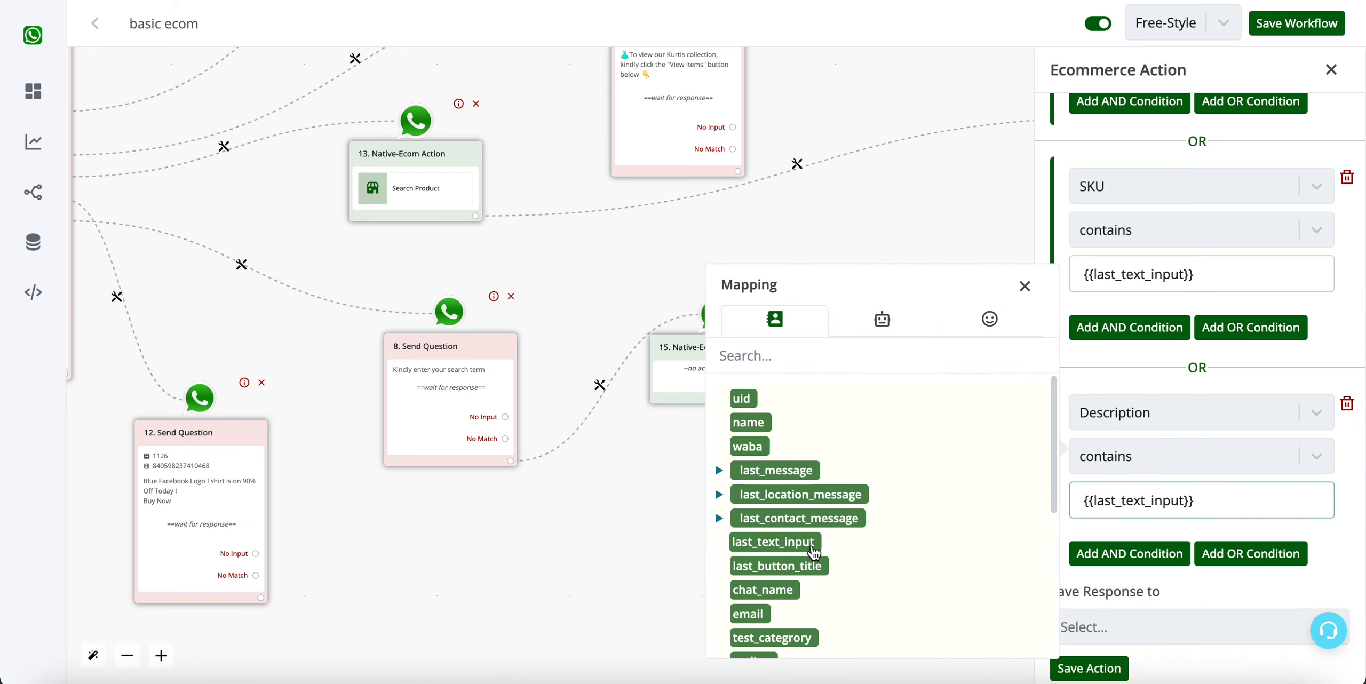
- Add a fourth search condition, joined with OR, for Color contains {{last_text_input}}
click(1250, 553)
scroll(1190, 480, down, 3)
click(1177, 425)
scroll(1174, 534, down, 5)
click(1127, 497)
click(1159, 451)
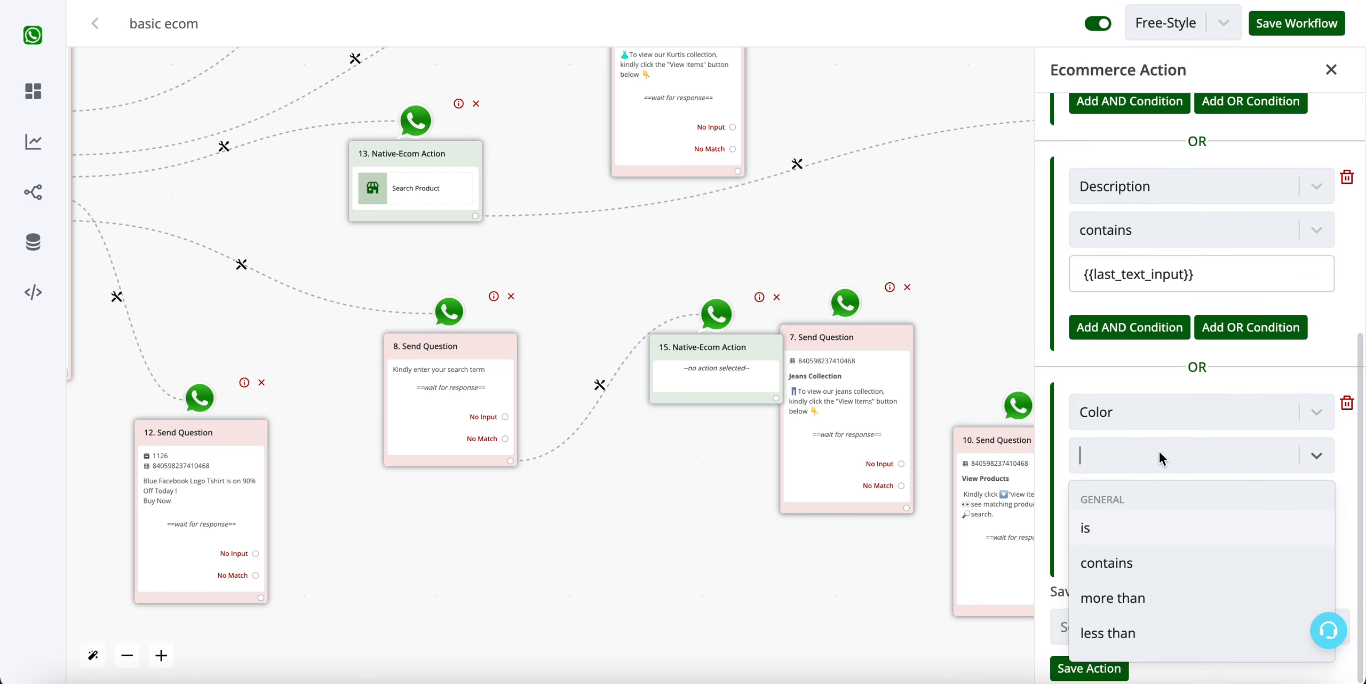
click(1152, 563)
click(1153, 502)
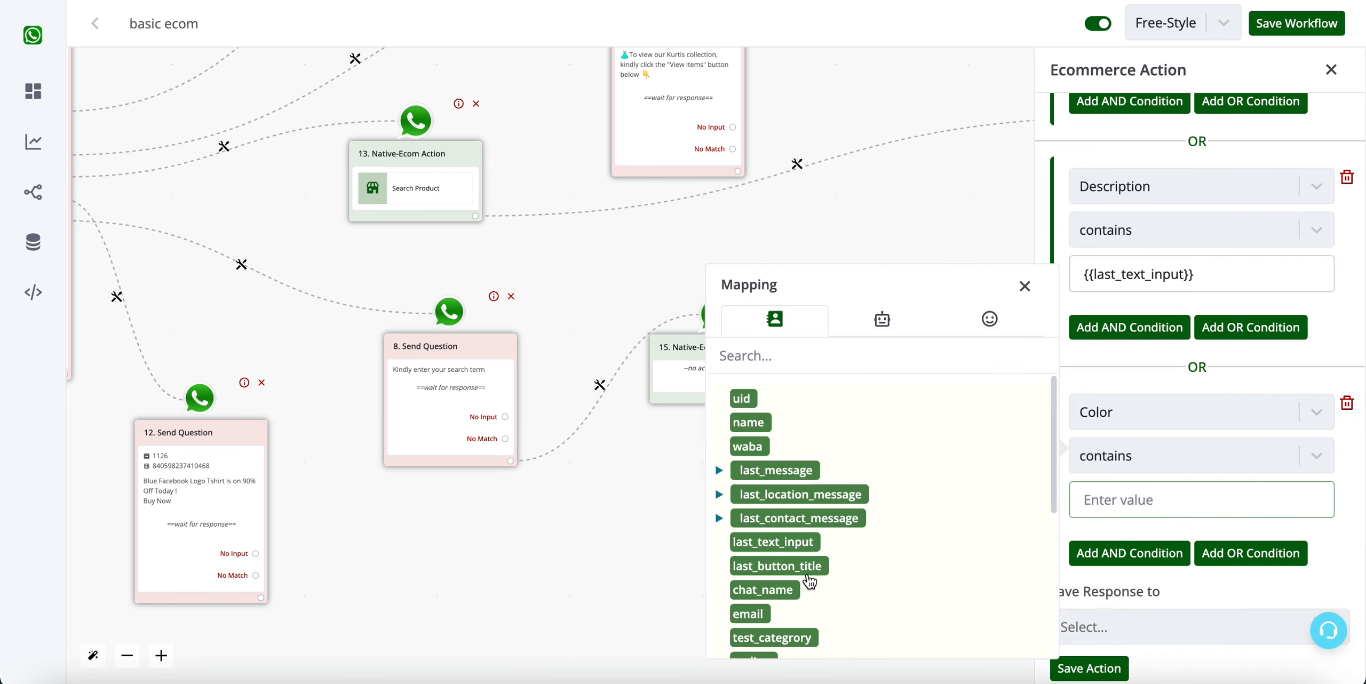
click(784, 543)
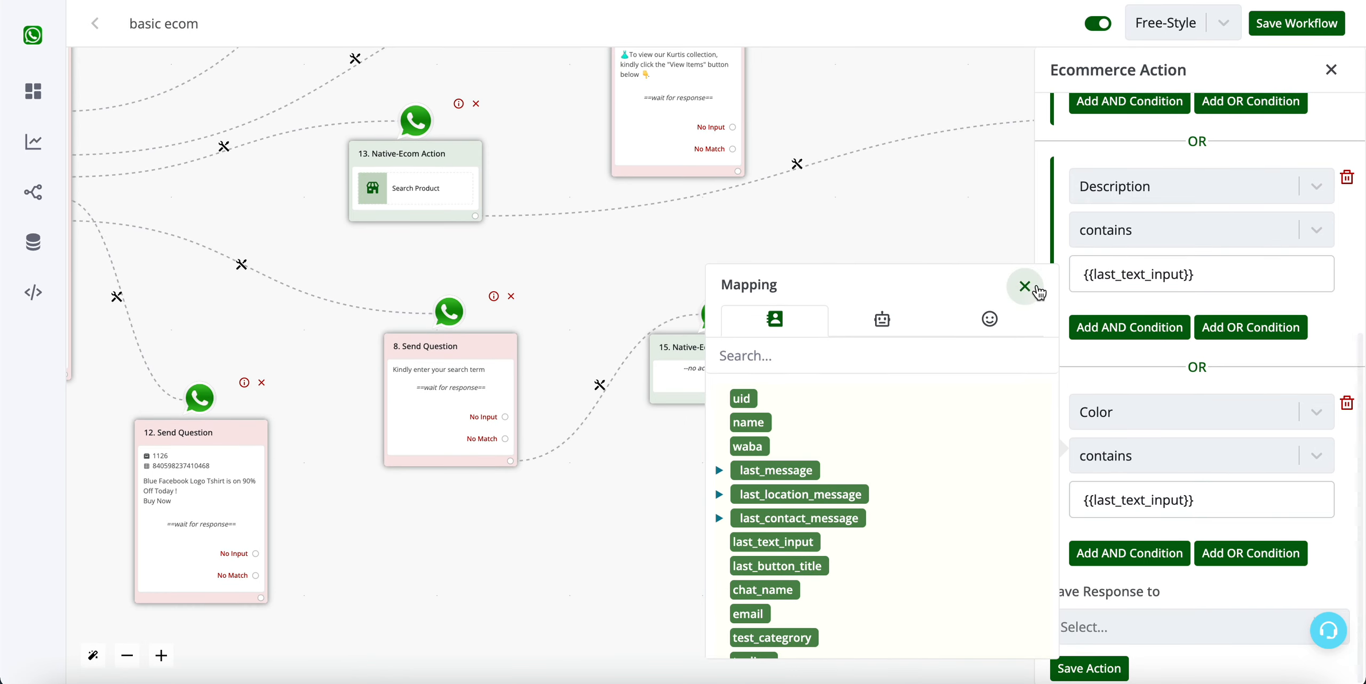
click(1037, 293)
click(1189, 451)
click(1189, 451)
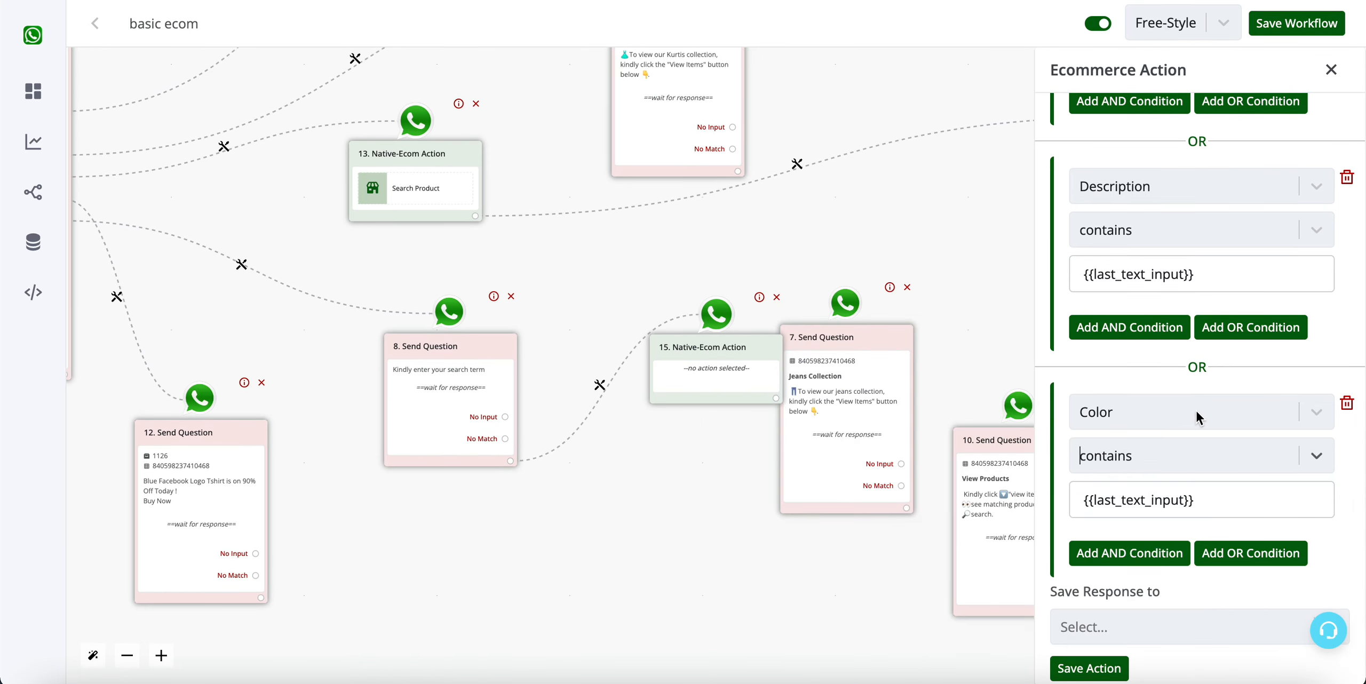
click(1195, 415)
scroll(1139, 561, down, 5)
scroll(1138, 490, up, 5)
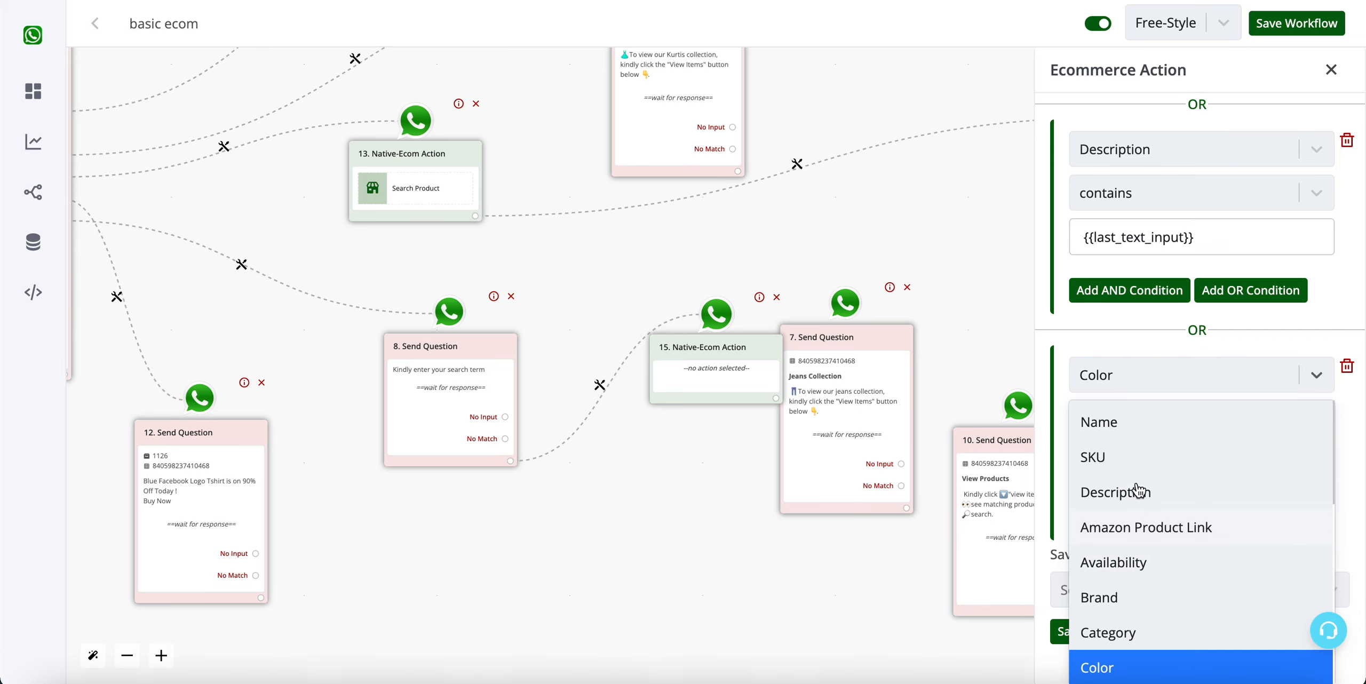
scroll(1138, 489, down, 1)
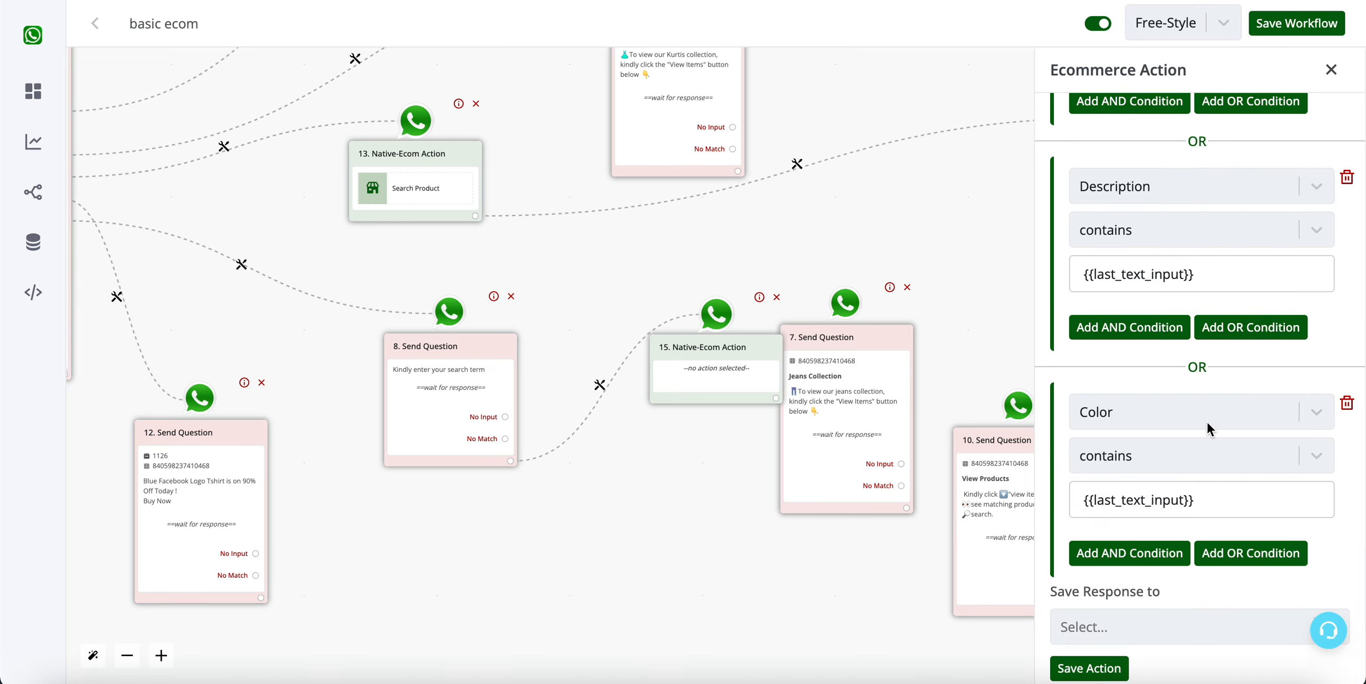
- Save the action with its response stored in search results, and move its node below the search term question on the canvas
click(1188, 627)
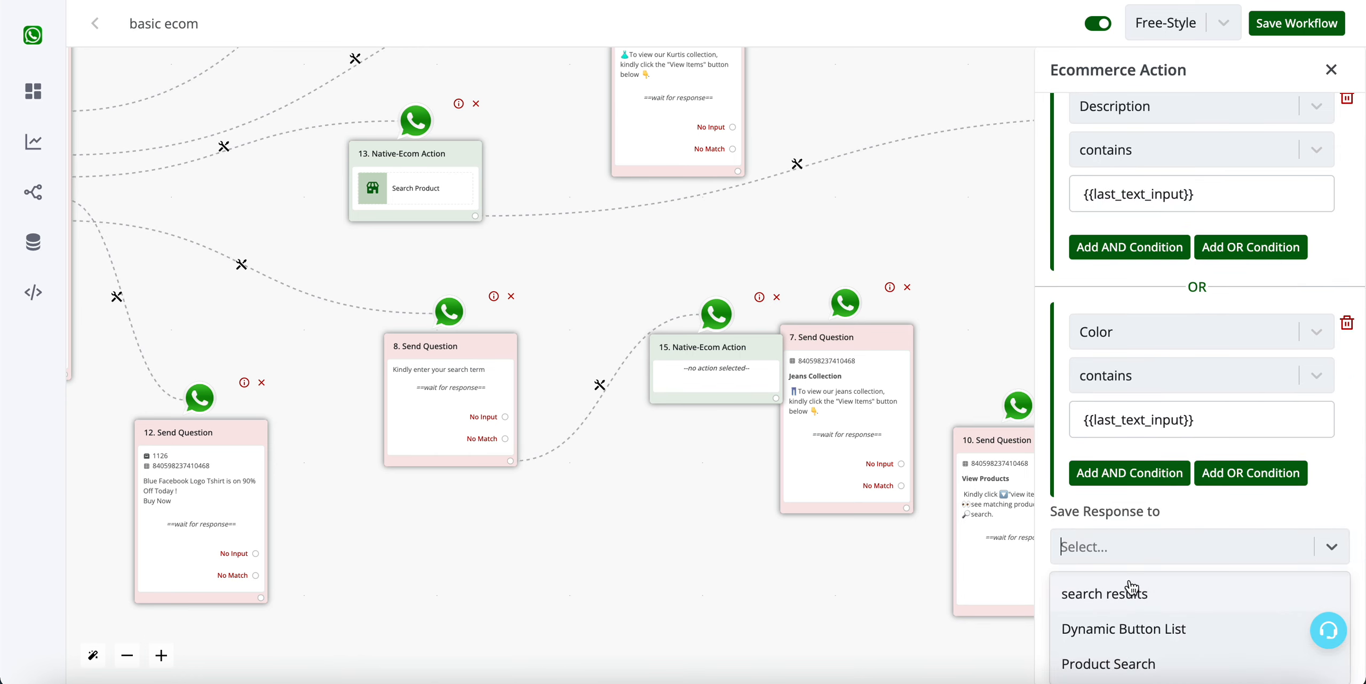
click(1118, 598)
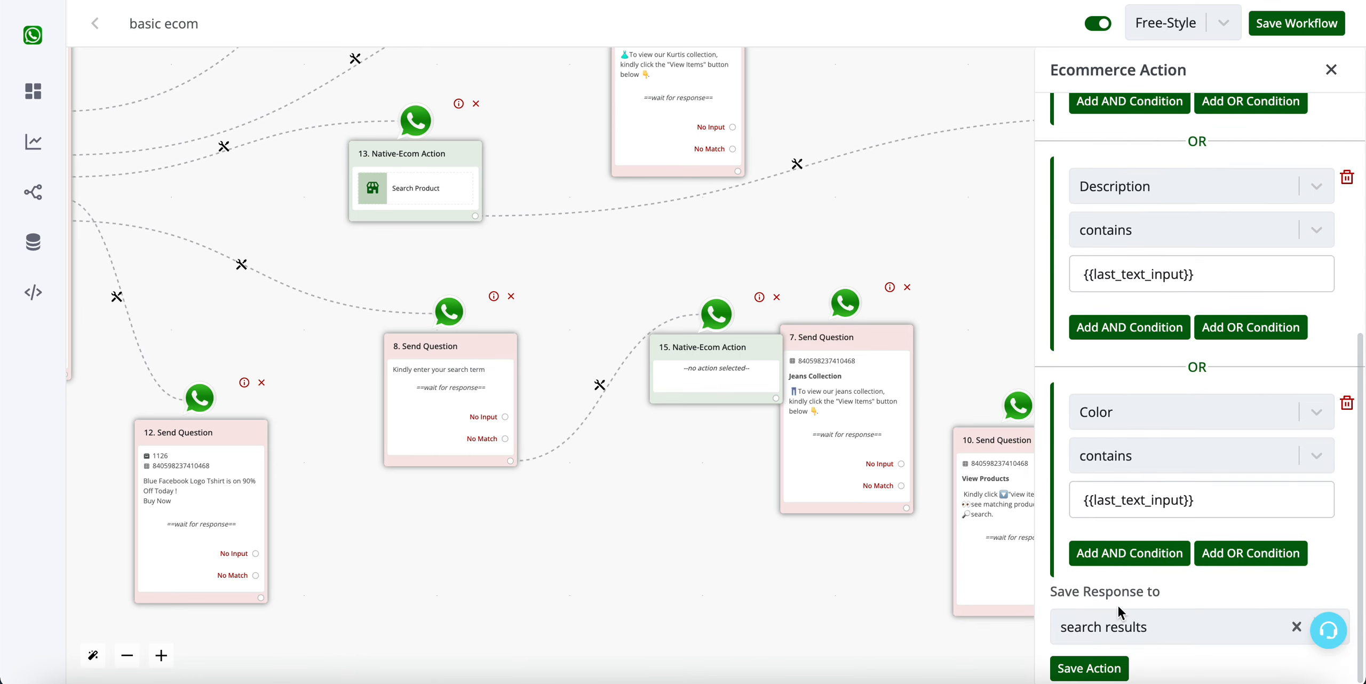
click(1121, 668)
drag(752, 391, 757, 604)
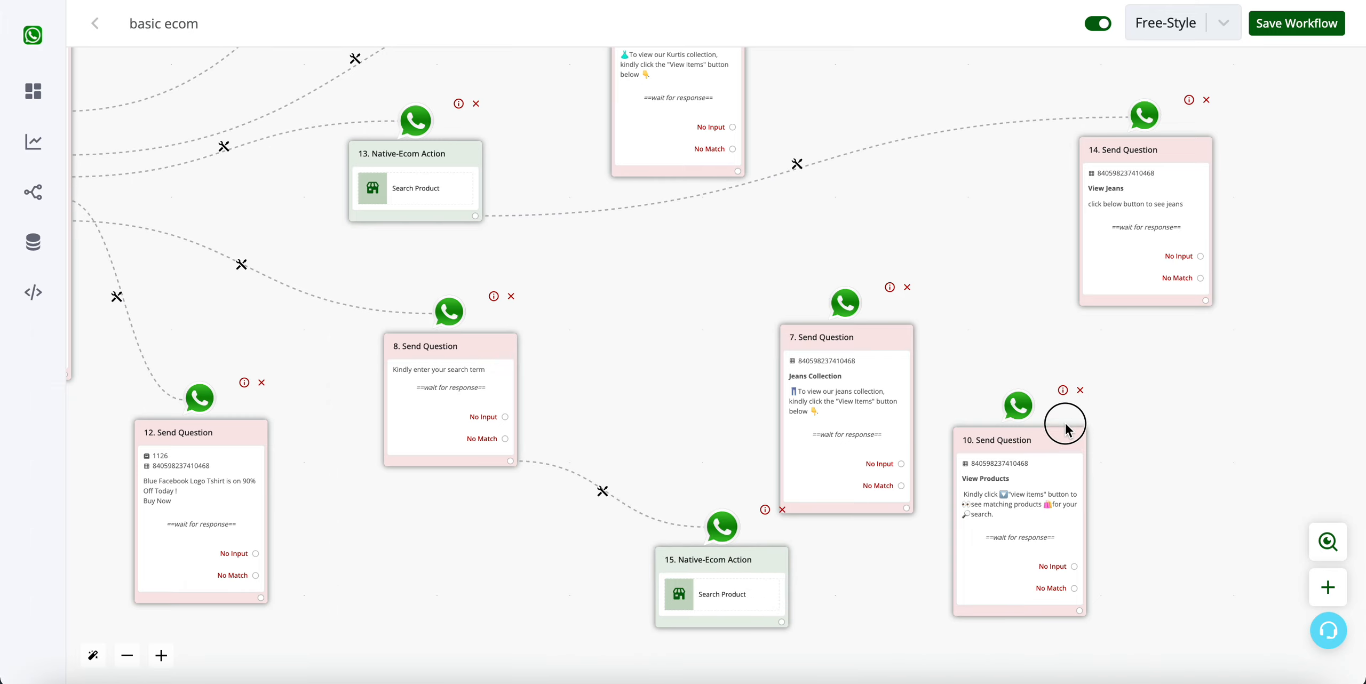
- Add an Ask Question node after the second Search Product action and choose a product list message as its question type
drag(1064, 420, 1089, 320)
mouse_move(803, 513)
mouse_down()
mouse_move(1003, 284)
mouse_move(1037, 305)
mouse_move(906, 557)
mouse_move(809, 511)
mouse_up()
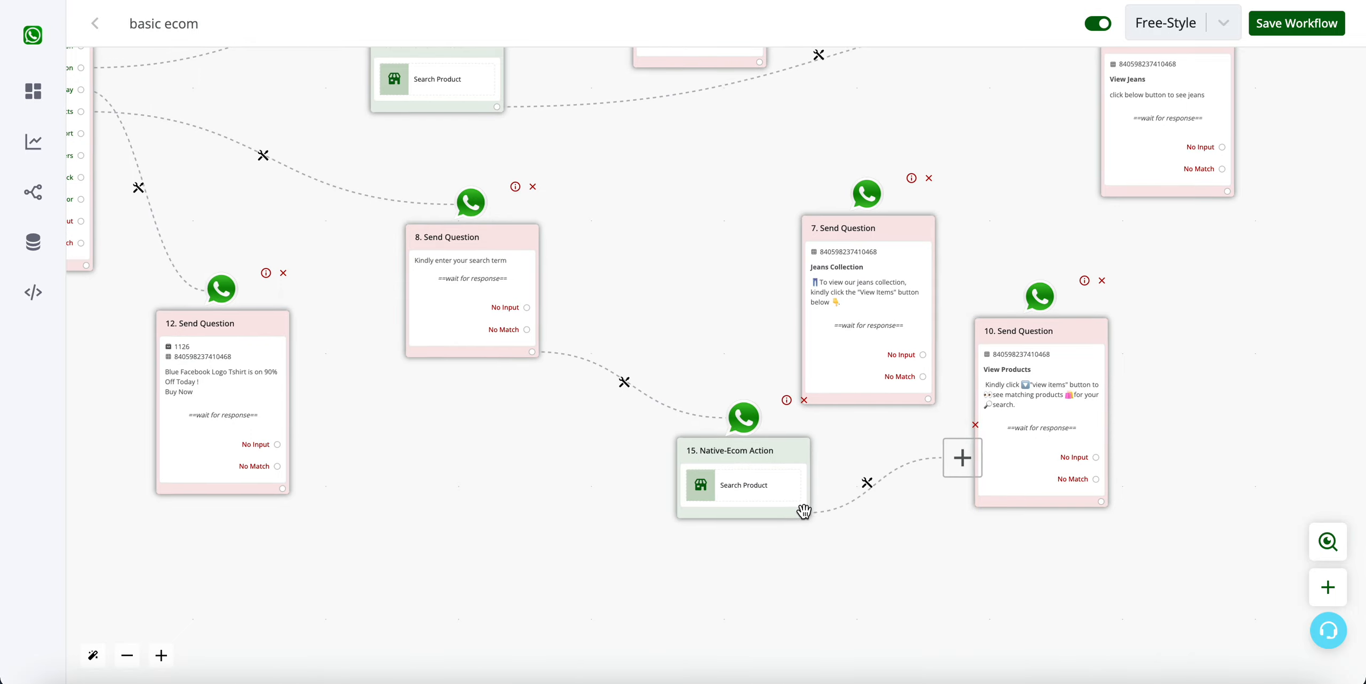
click(667, 353)
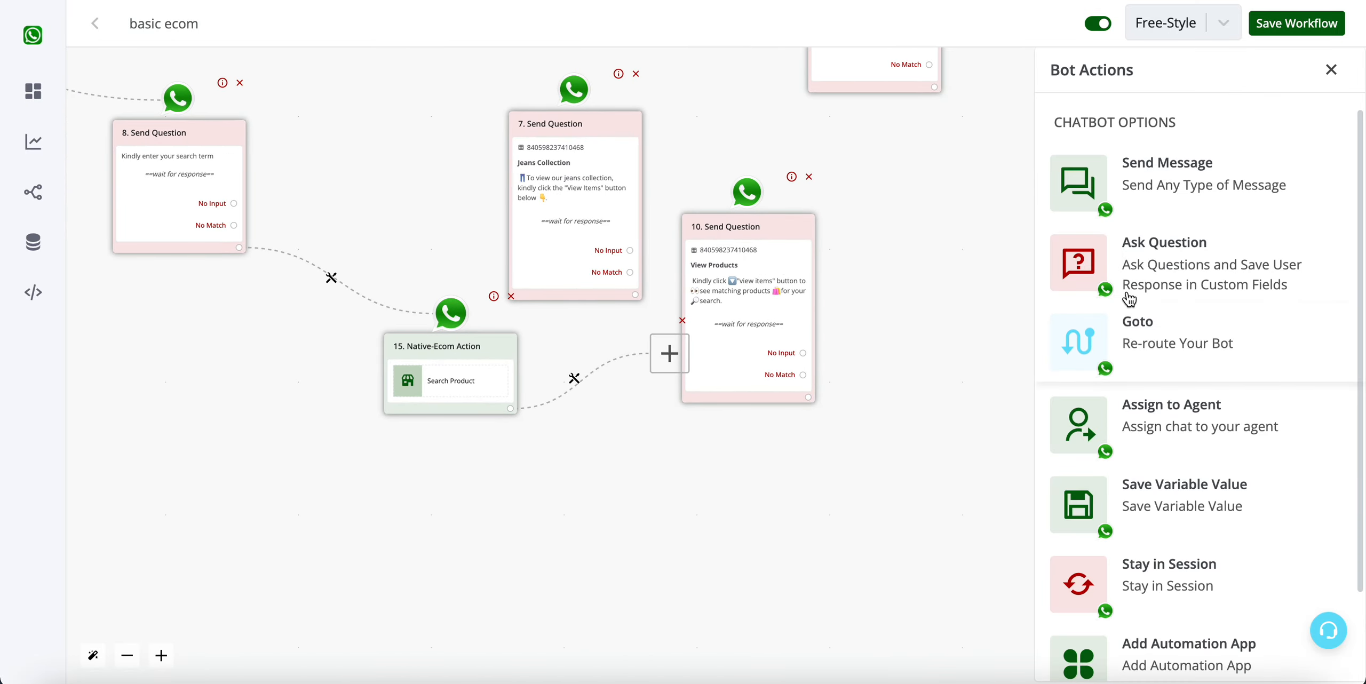
click(1165, 283)
scroll(1179, 567, down, 8)
click(1217, 635)
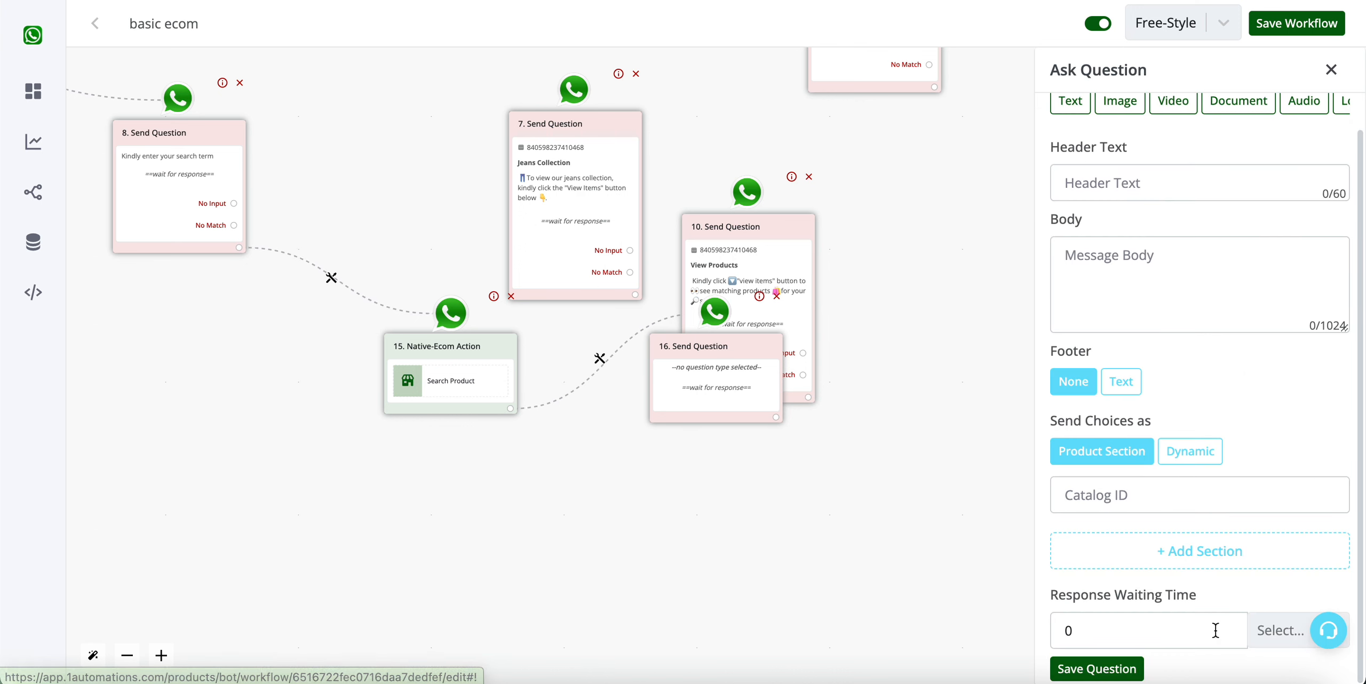
- Set the question's header to "View search results" and its body to "here are our matching products"
click(1181, 180)
text(View search)
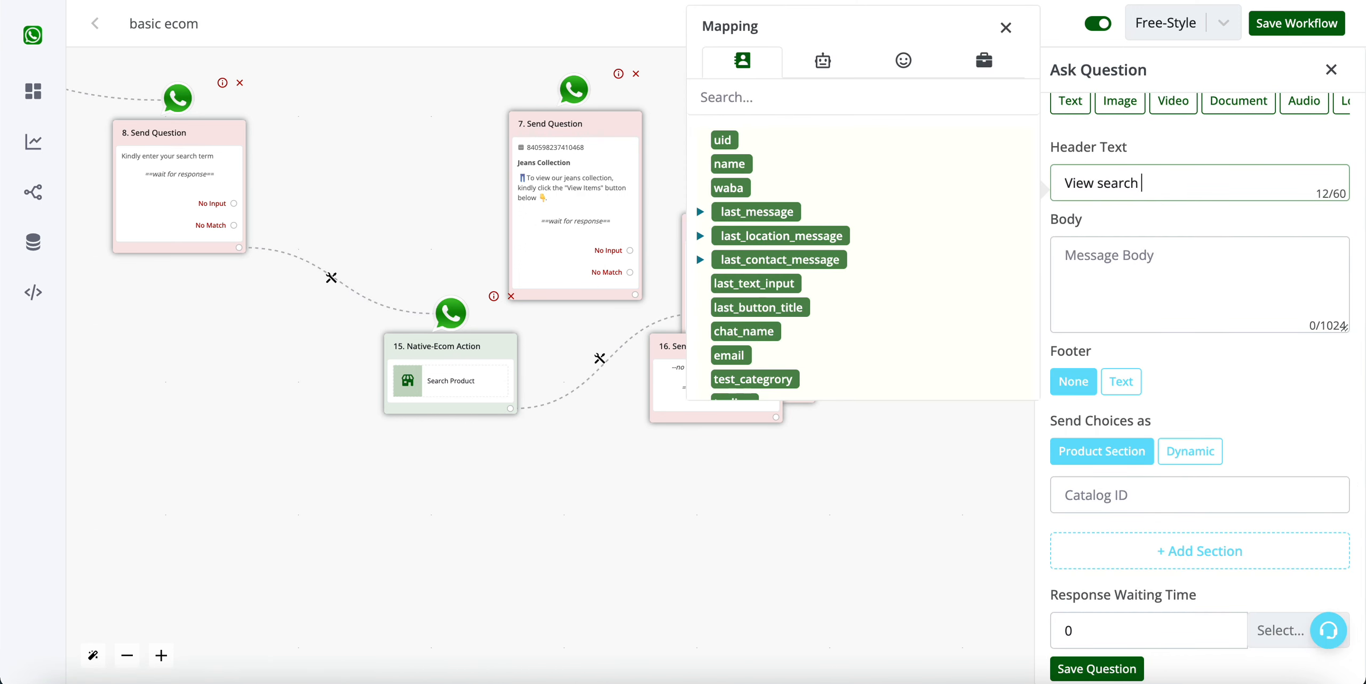
text( results)
click(1159, 239)
text(here are our matching products)
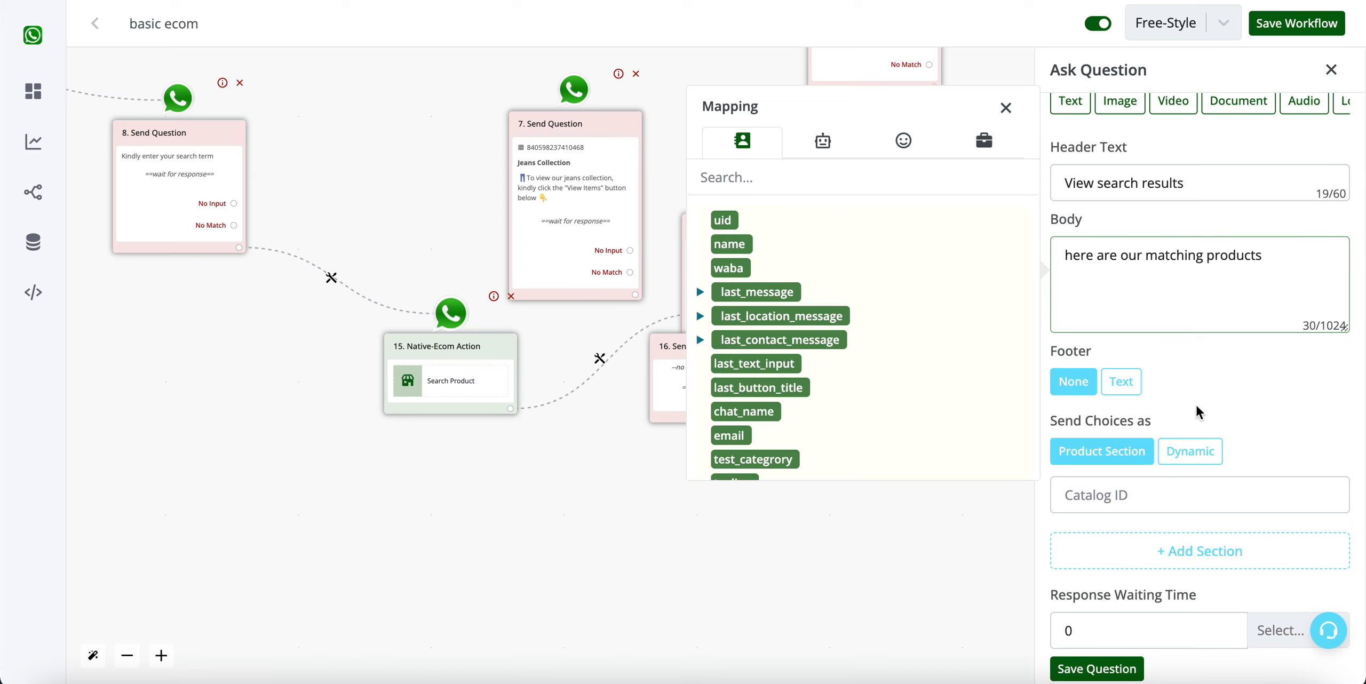
- Send the choices as Dynamic and fill in the catalog ID copied from the FC store in Store Front
triple_click(1116, 433)
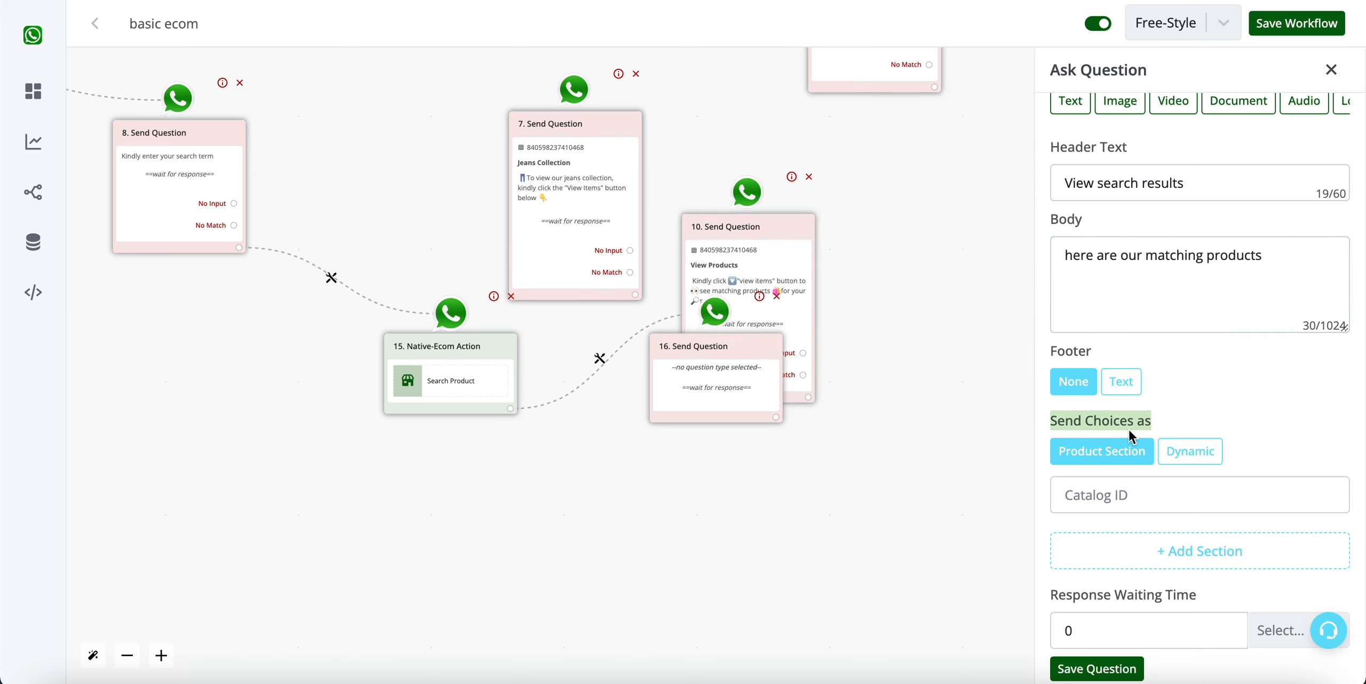
click(1180, 453)
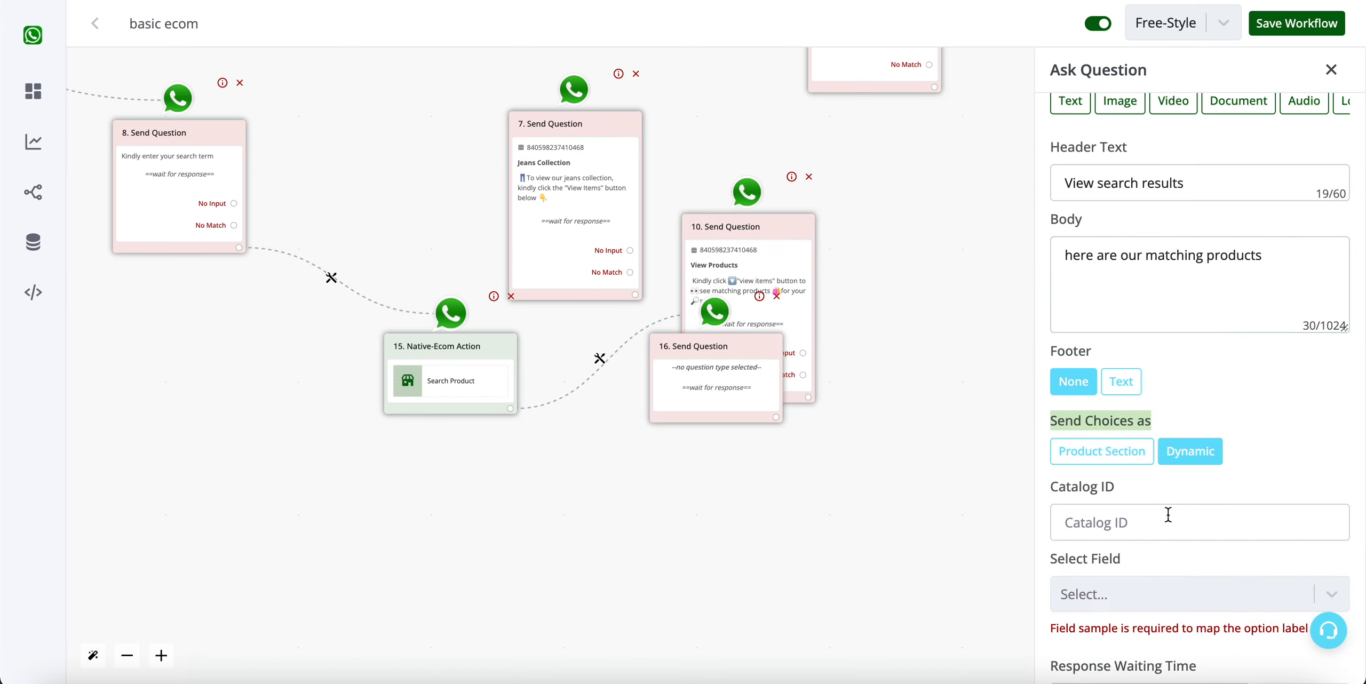
click(1168, 514)
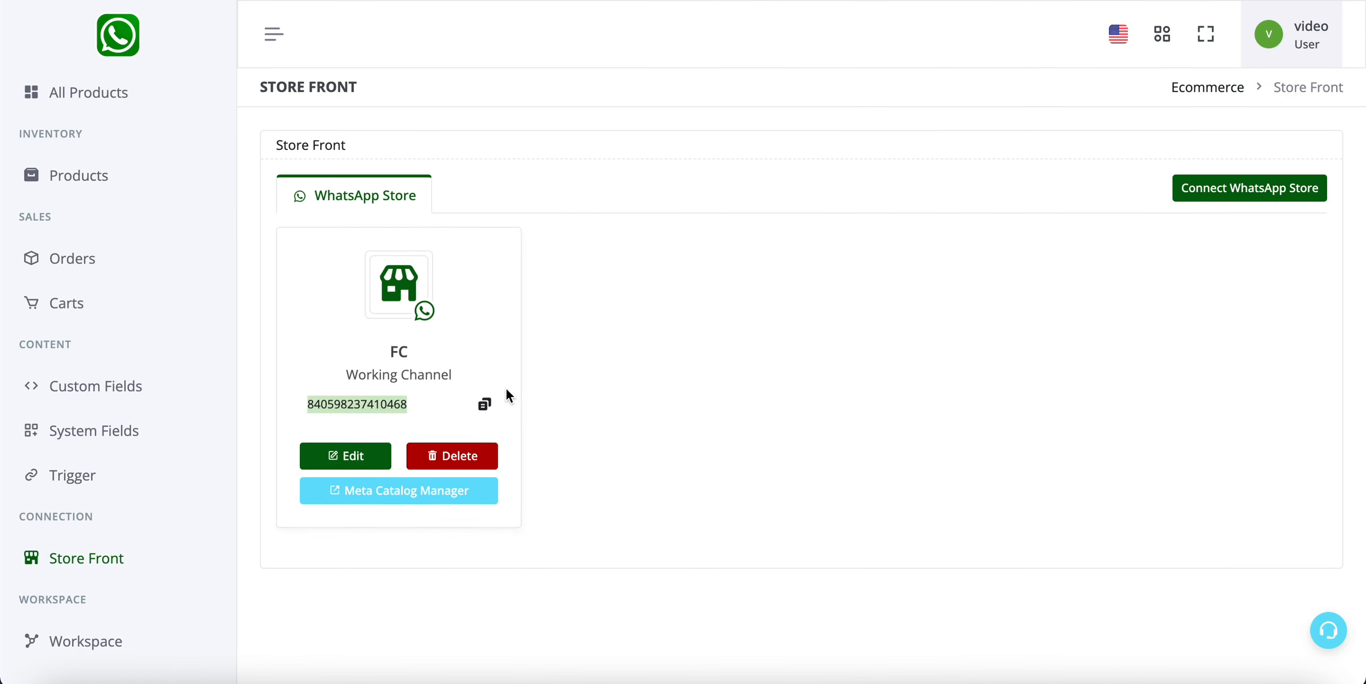
click(484, 405)
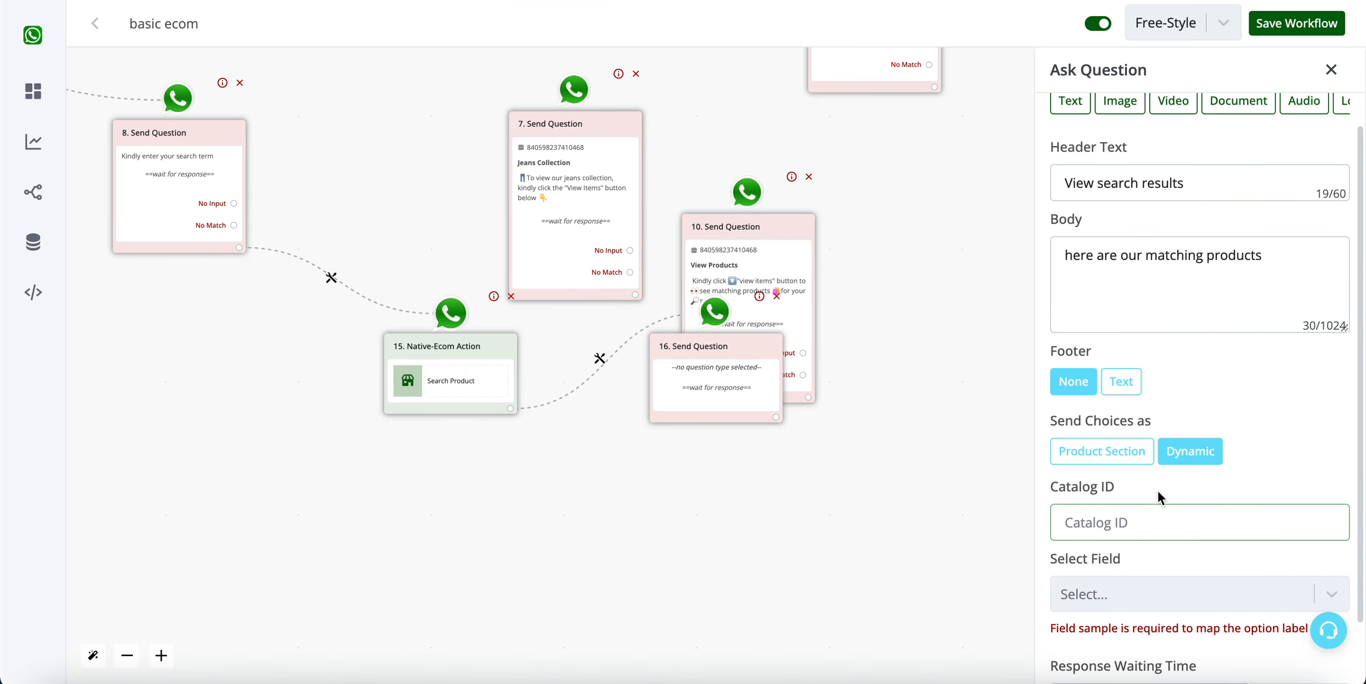
click(1163, 520)
key(ctrl+v)
- Use search results as the source field for the dynamic choices and map the product SKU to {{item.sku}}
click(1188, 584)
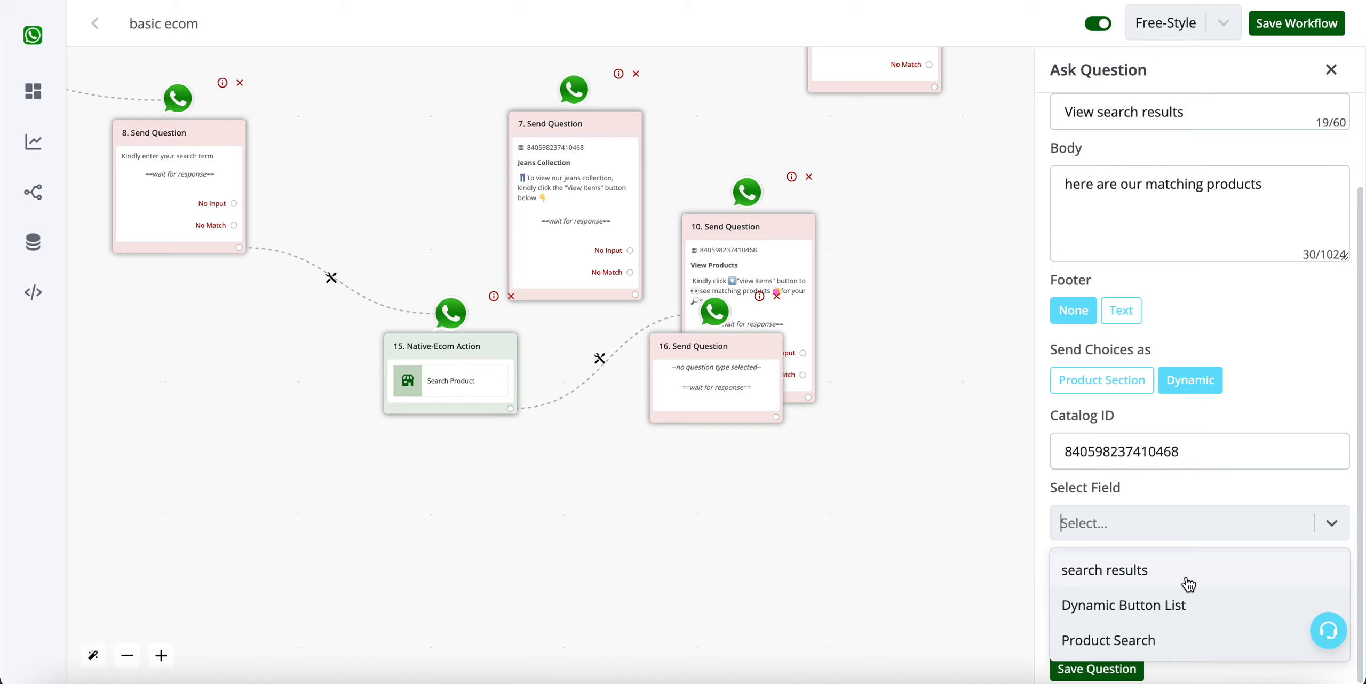
click(1188, 581)
click(1188, 554)
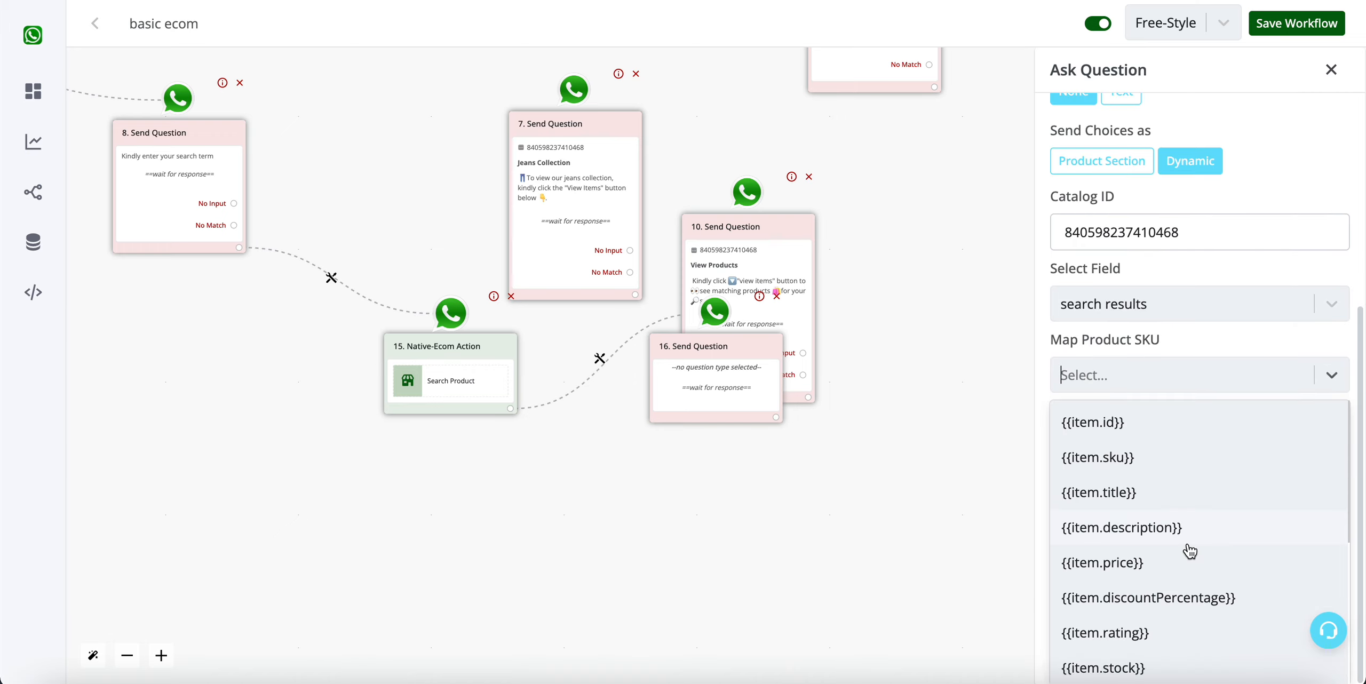
click(1109, 456)
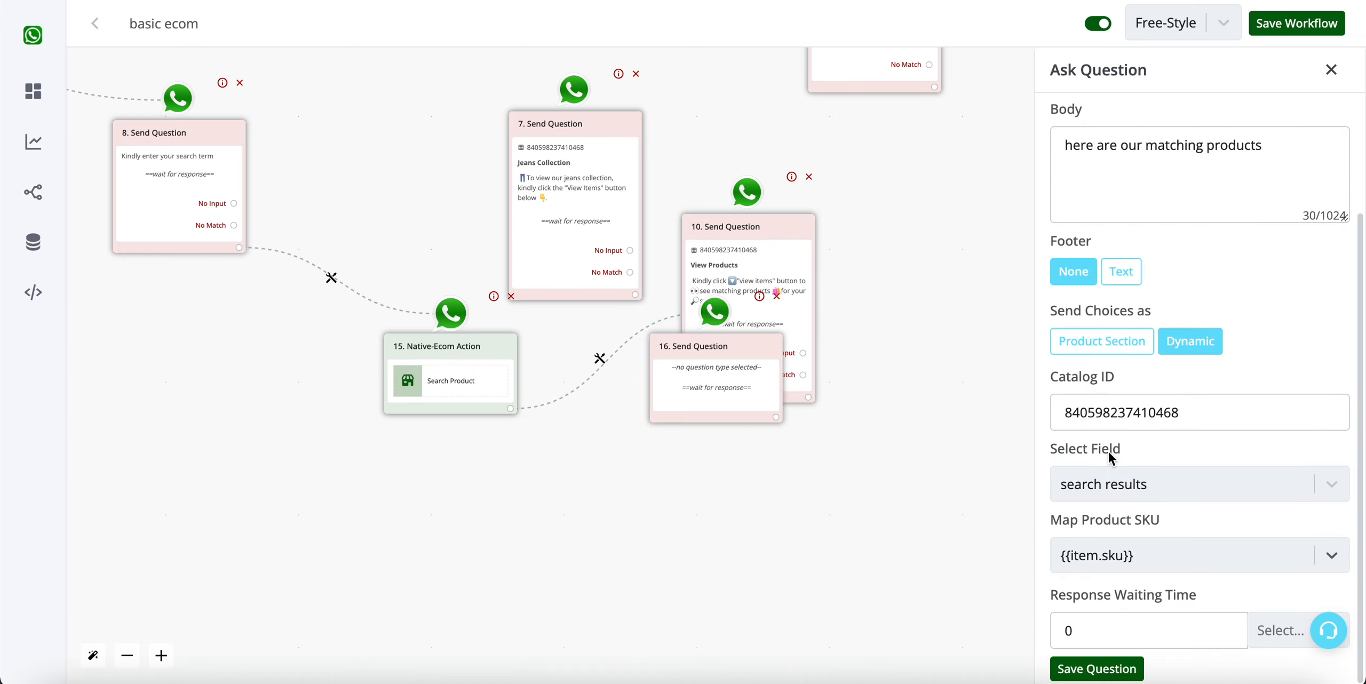
- Save the search results question and place its node below the View Products question on the canvas
click(1126, 669)
drag(752, 393, 784, 535)
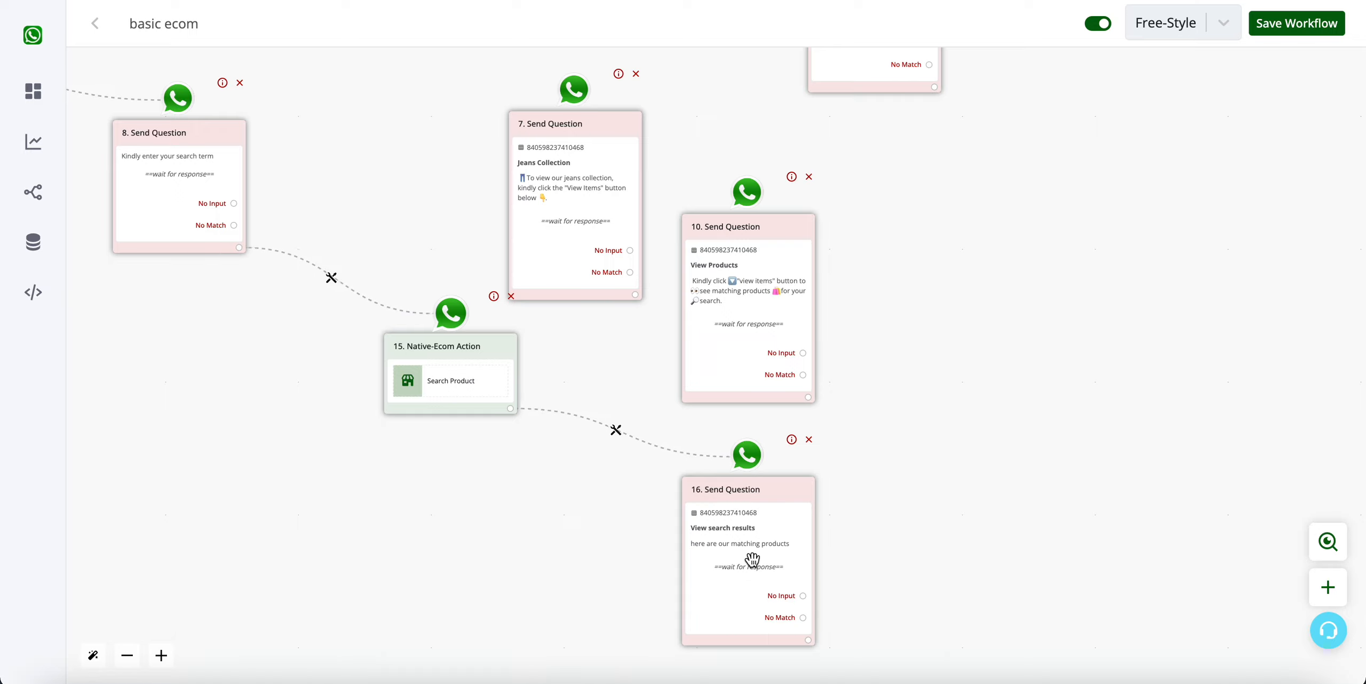
- Review the workflow branches for all products, Kurtis, jeans, product of the day and product search
drag(1083, 390, 1293, 539)
drag(629, 271, 839, 406)
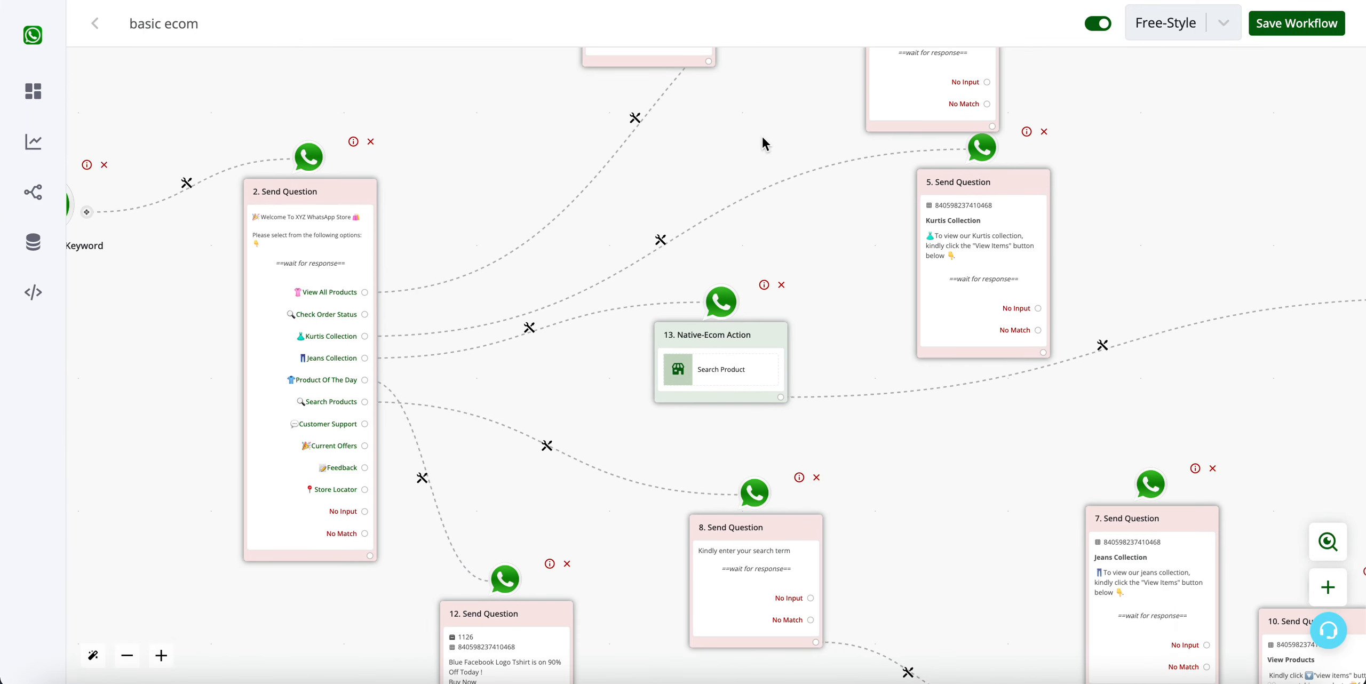
drag(762, 140, 765, 366)
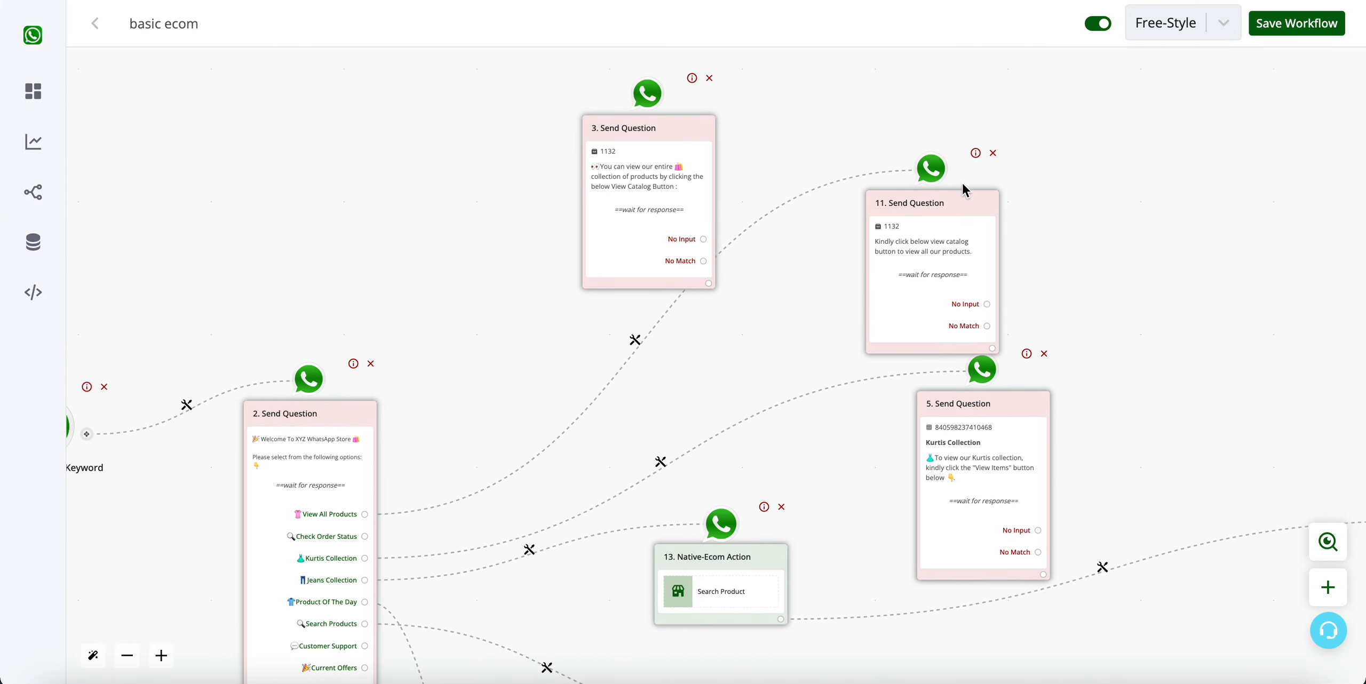
drag(818, 299, 716, 95)
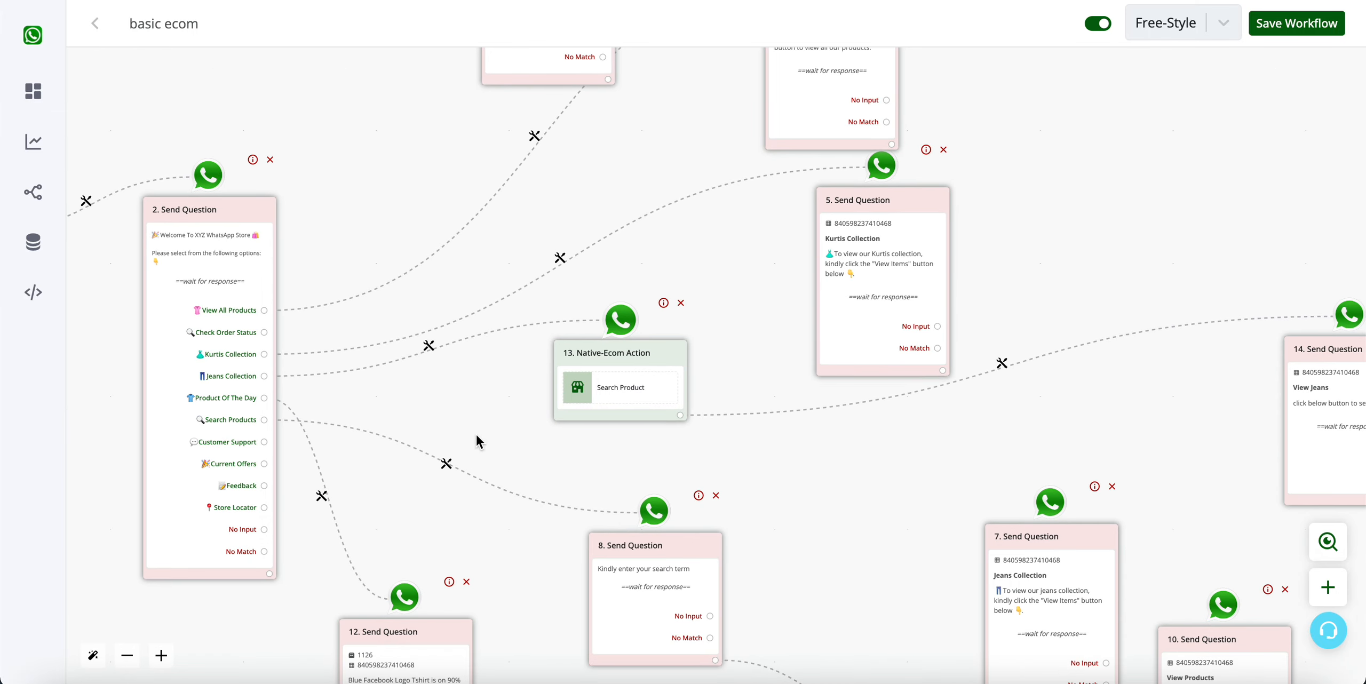
drag(870, 501, 873, 443)
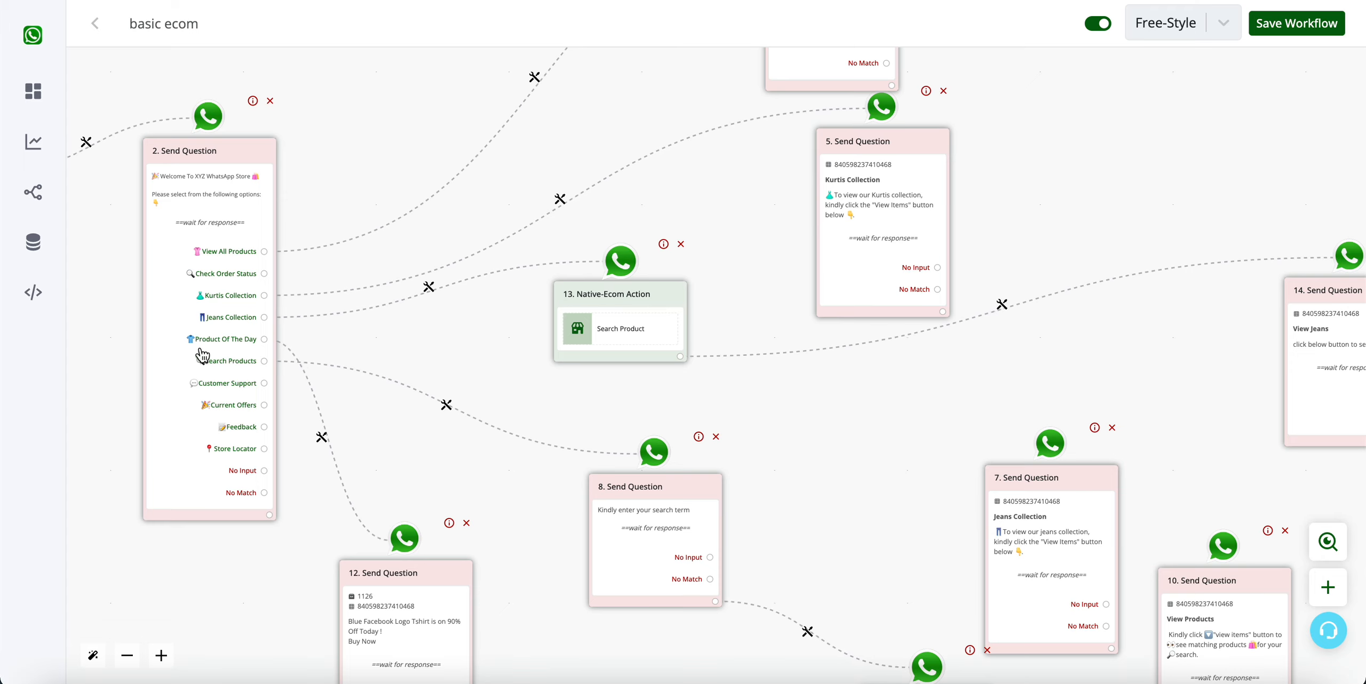
drag(545, 555, 545, 435)
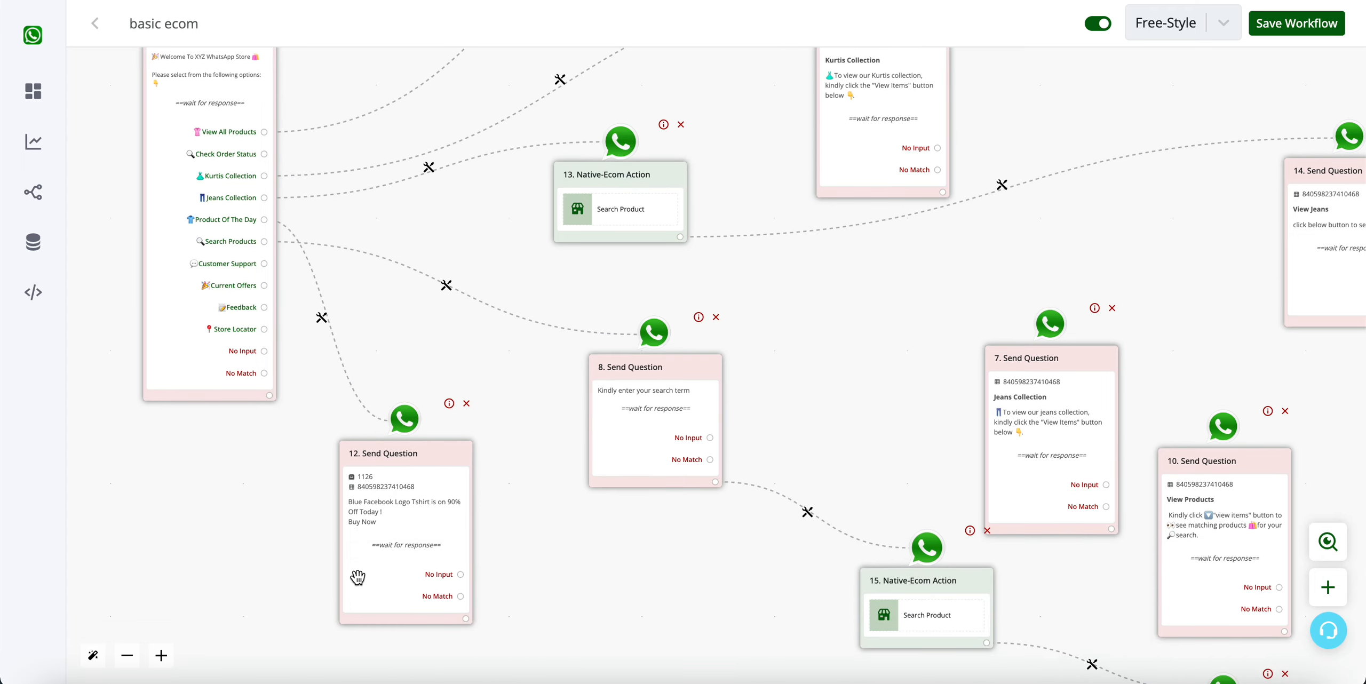
drag(458, 398, 473, 605)
- Examine the product sections and items set up in the Kurtis Collection question
click(859, 329)
scroll(1227, 458, down, 5)
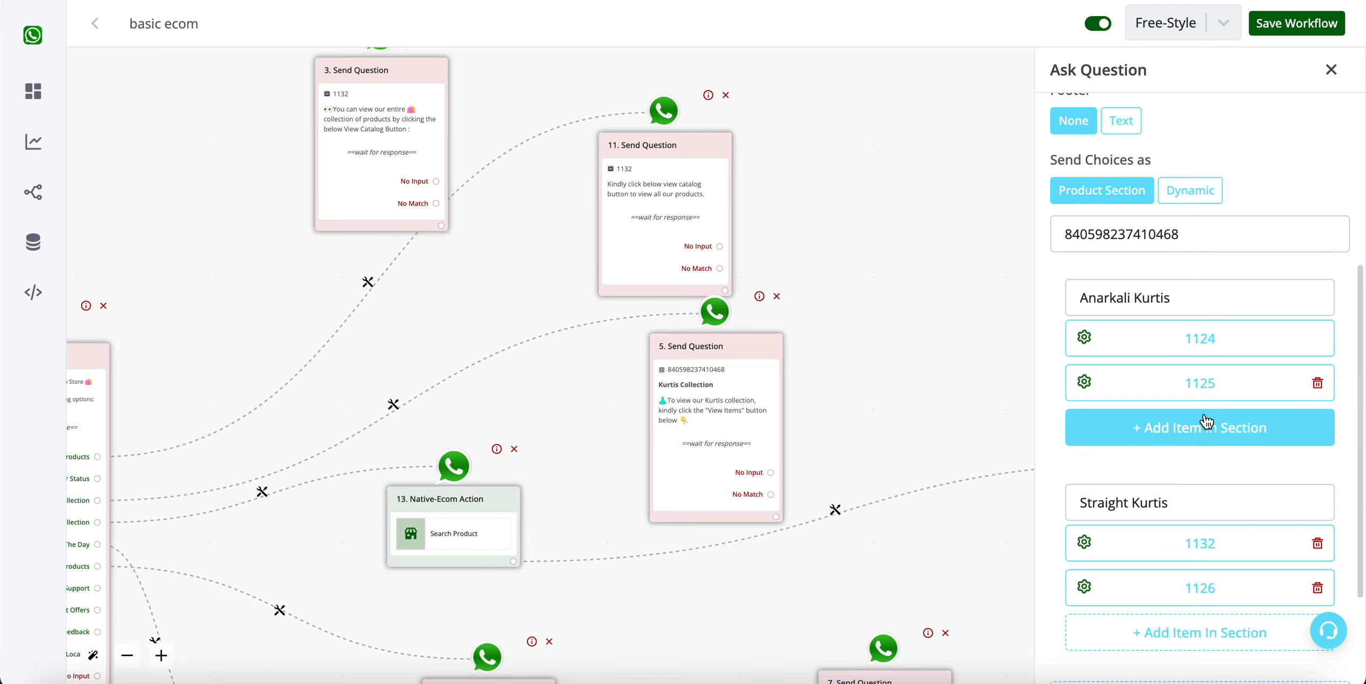
drag(916, 358, 922, 134)
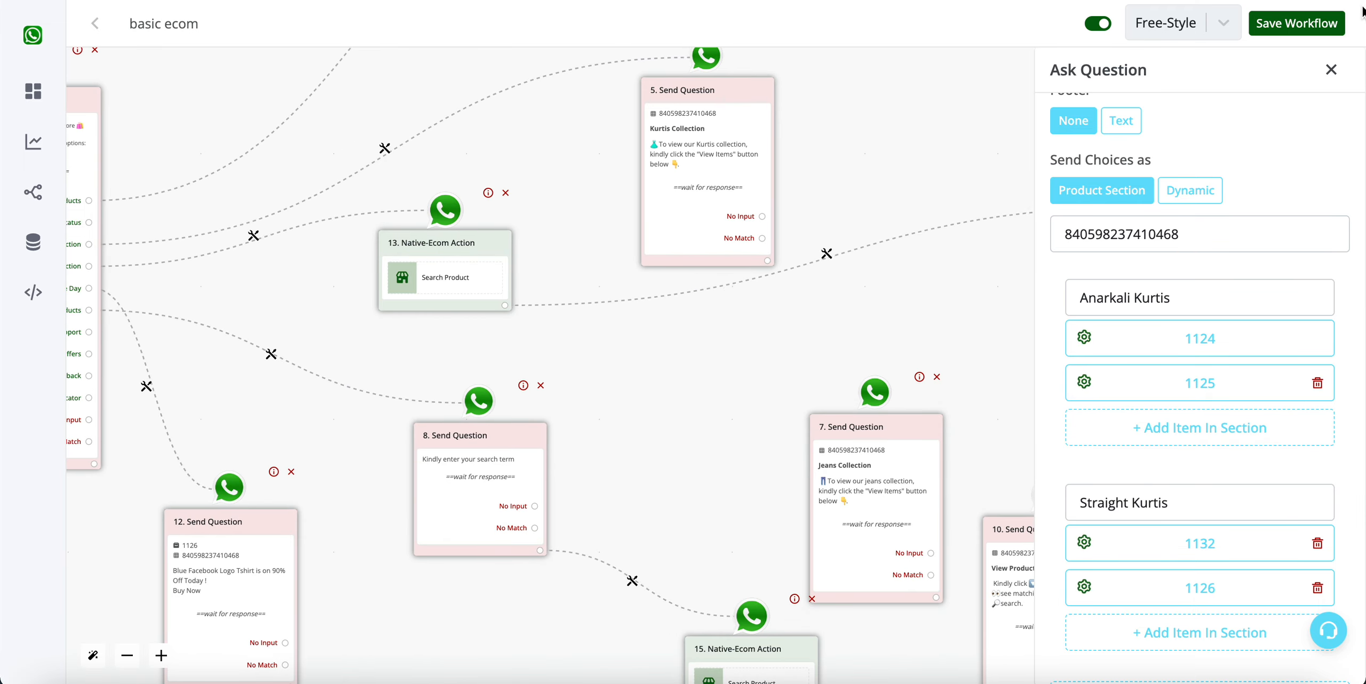
click(1331, 70)
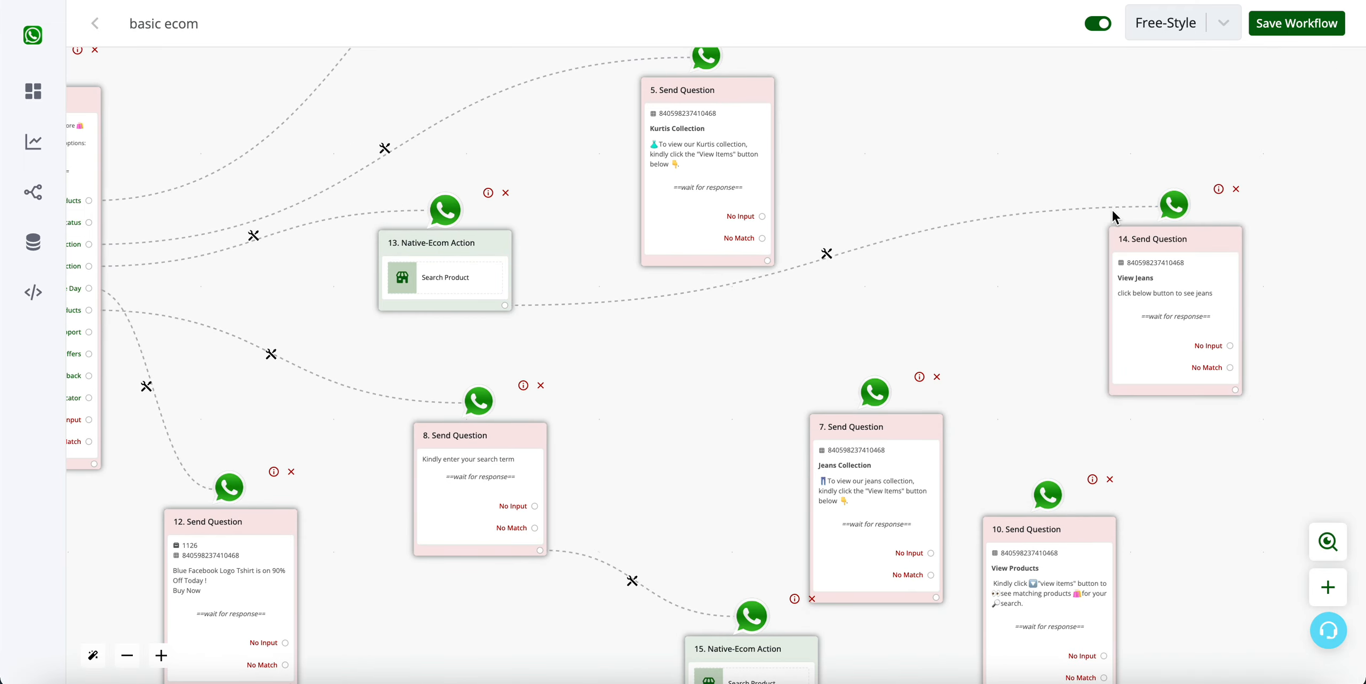
- Examine the Search Products branch, including the OR conditions of its Search Product action and the search results question
drag(578, 403, 806, 310)
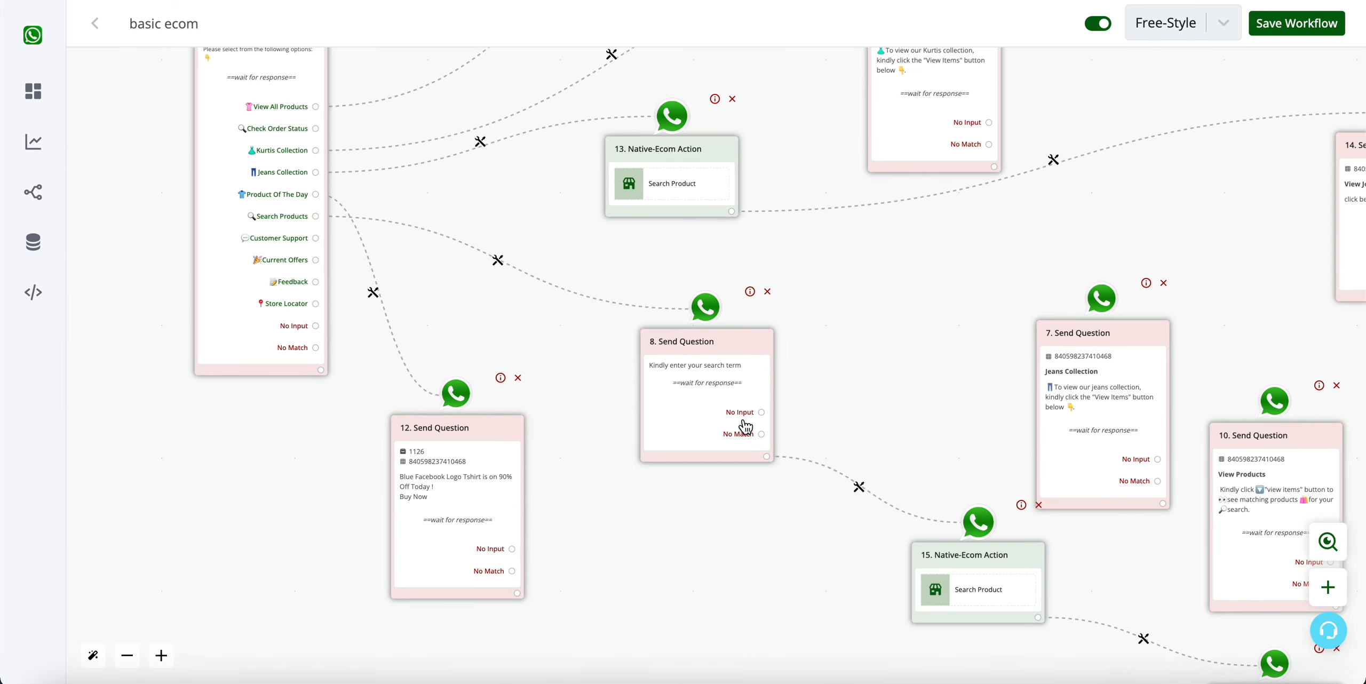
drag(844, 578, 580, 384)
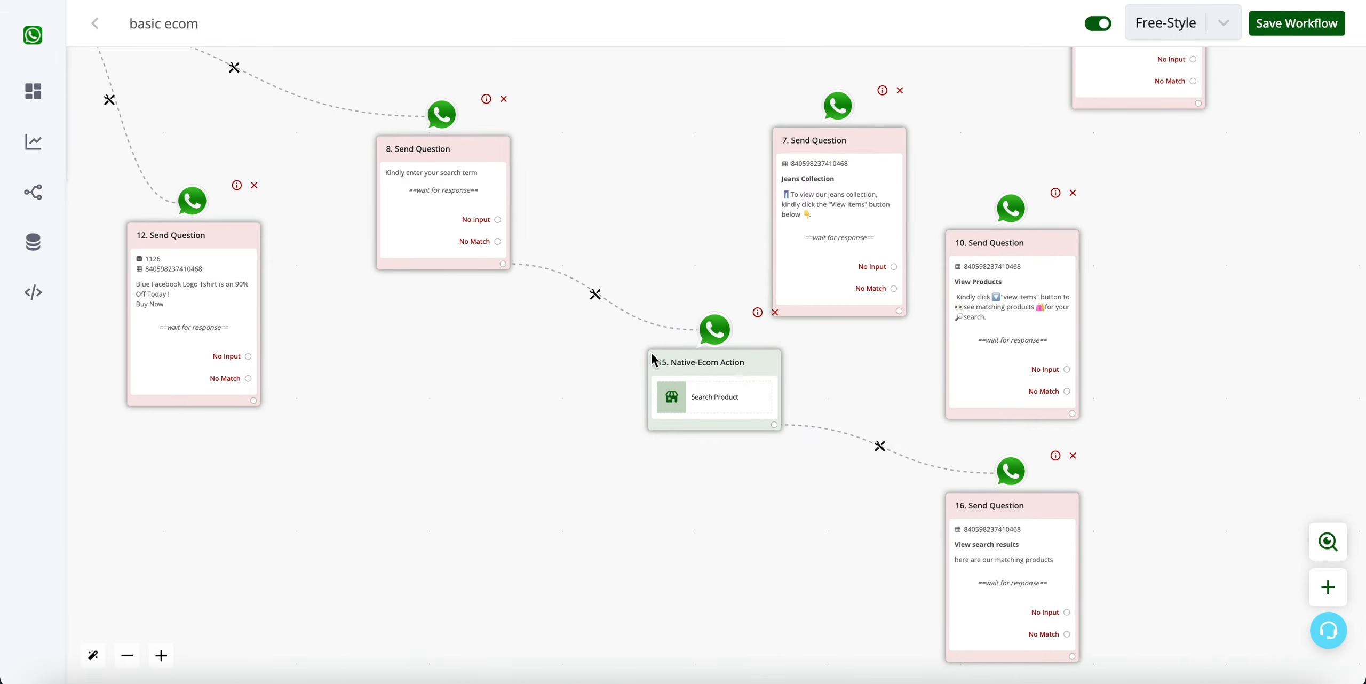
click(729, 388)
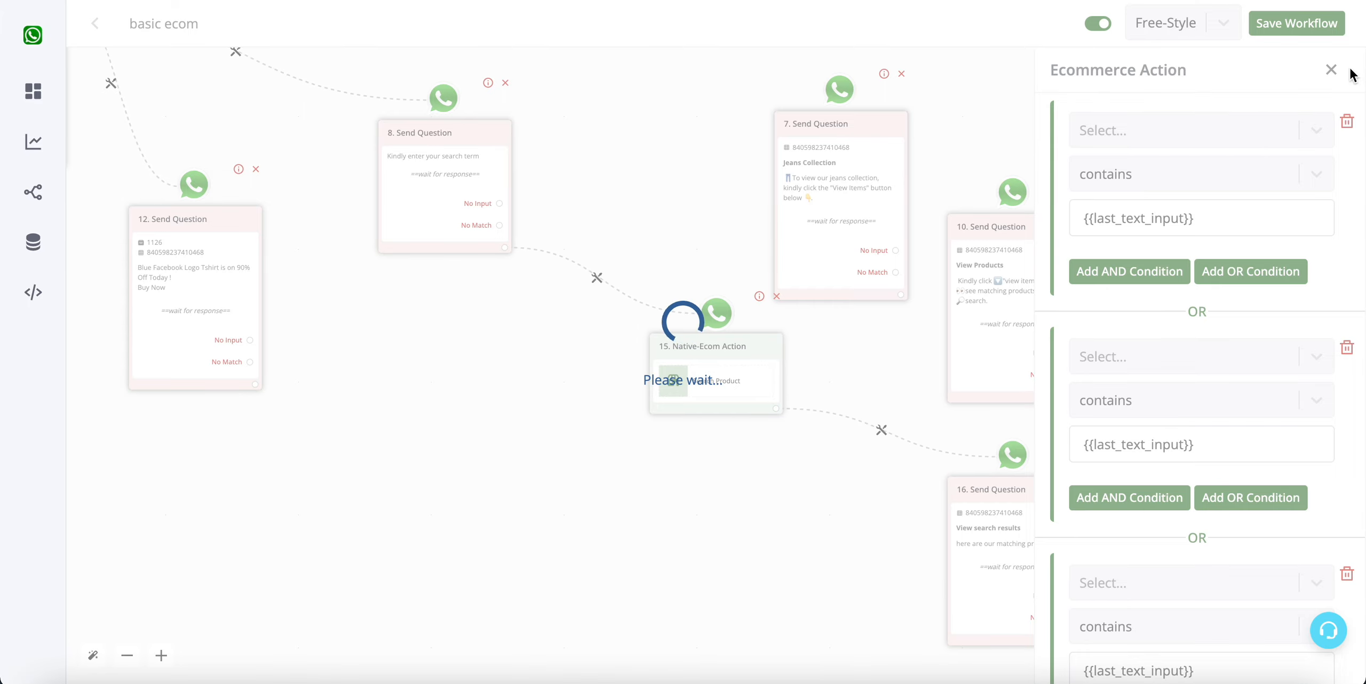
drag(907, 506, 710, 396)
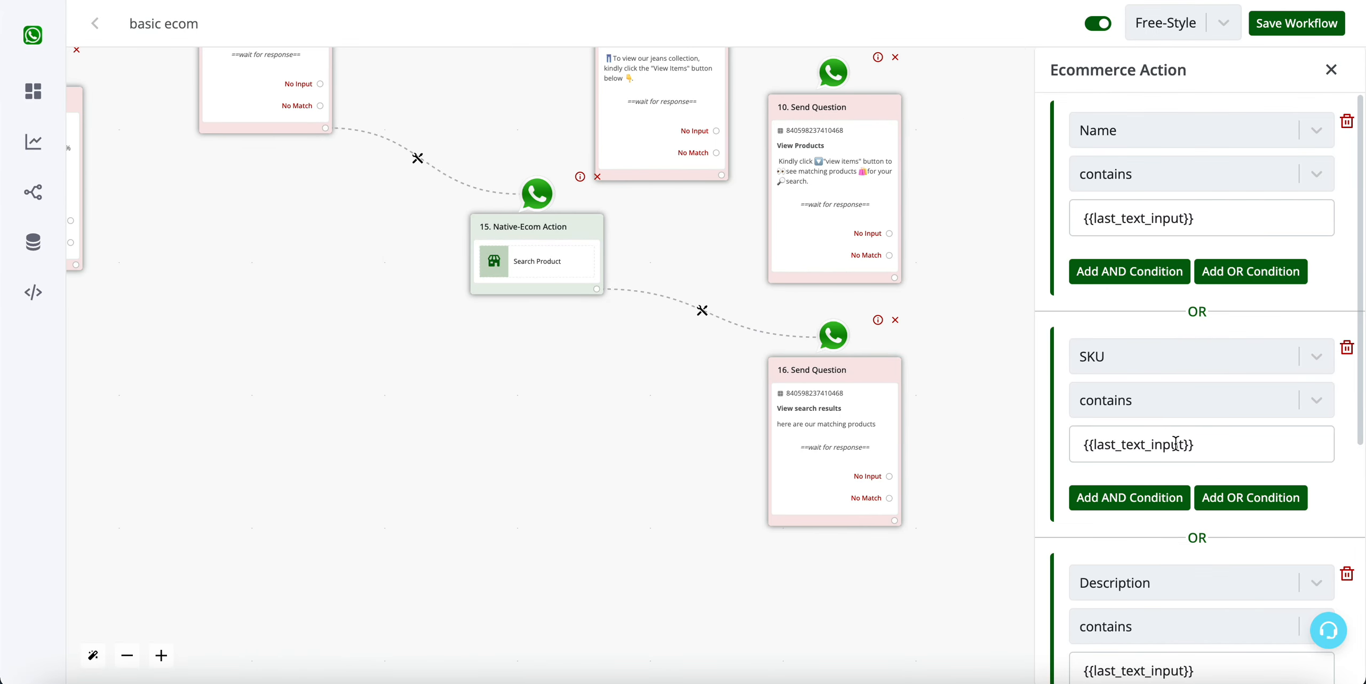
scroll(1175, 443, down, 7)
click(1335, 73)
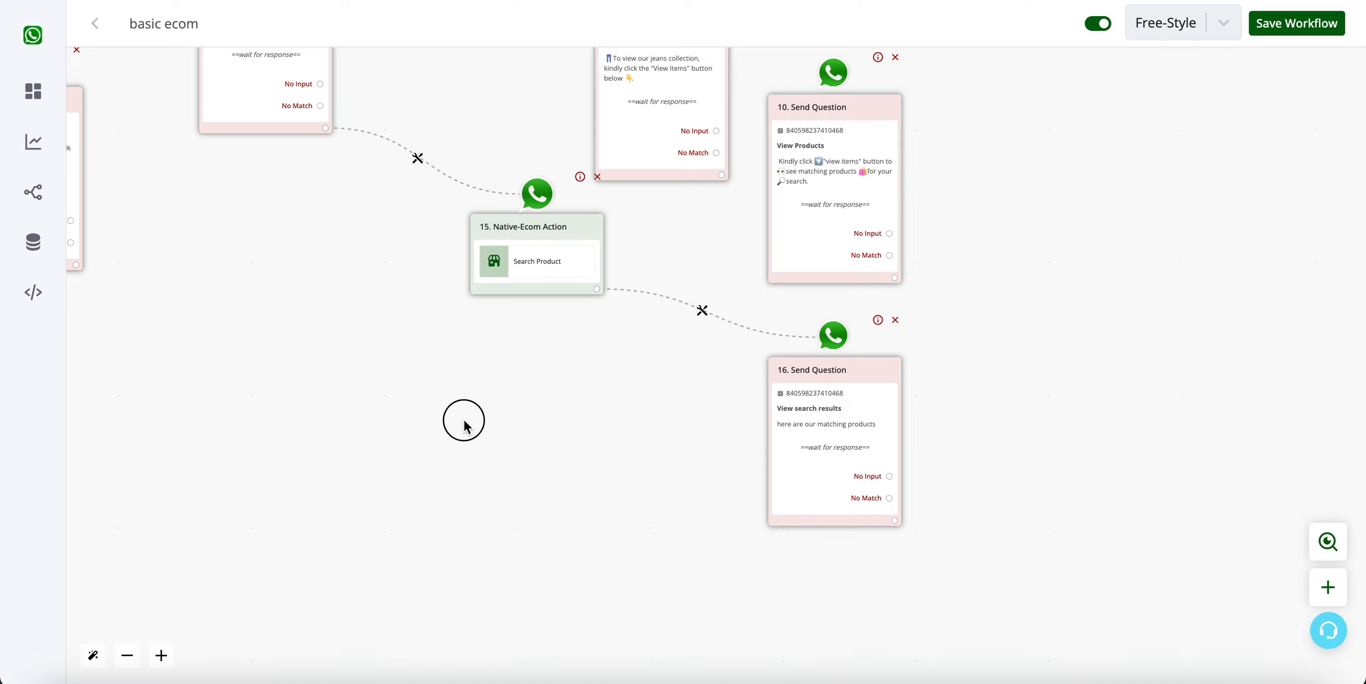
drag(464, 419, 936, 665)
drag(927, 157, 929, 461)
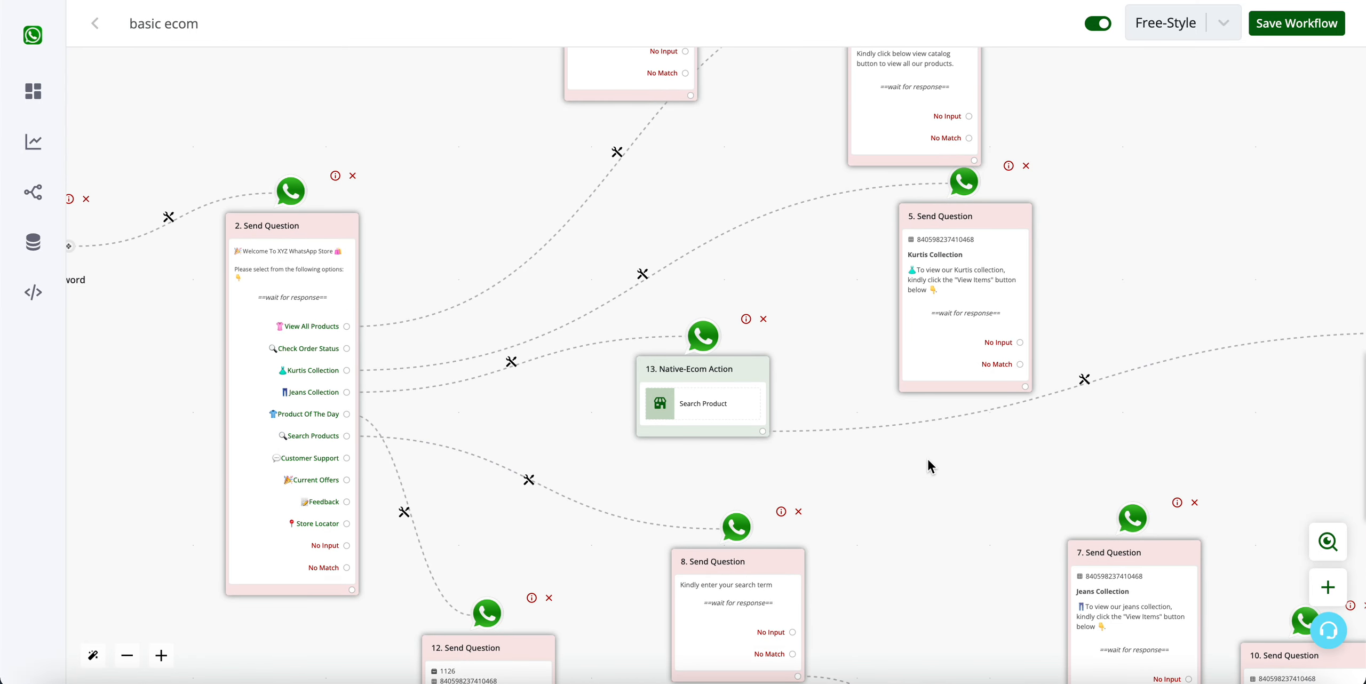